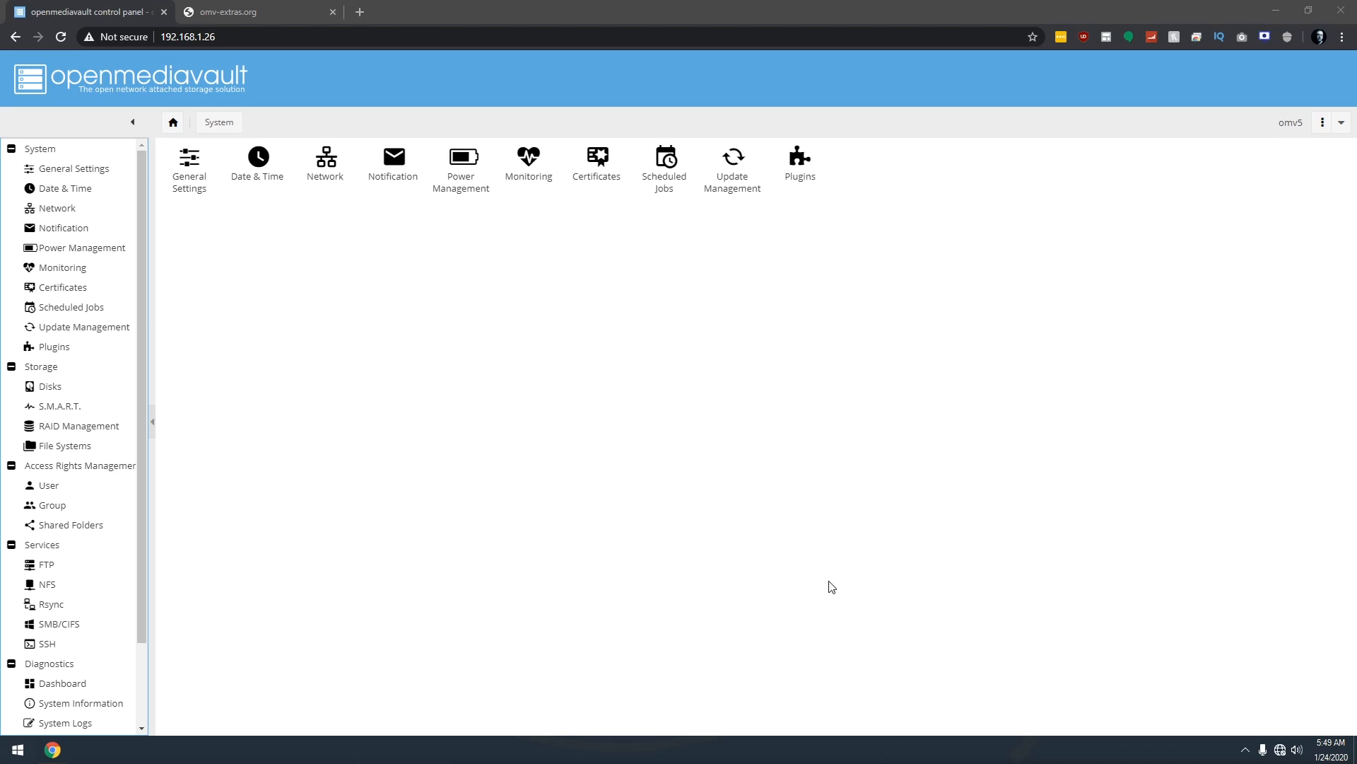
Check for openmediavault updates in Update Management, then move to the omv-extras.org tab.
left_click(88, 327)
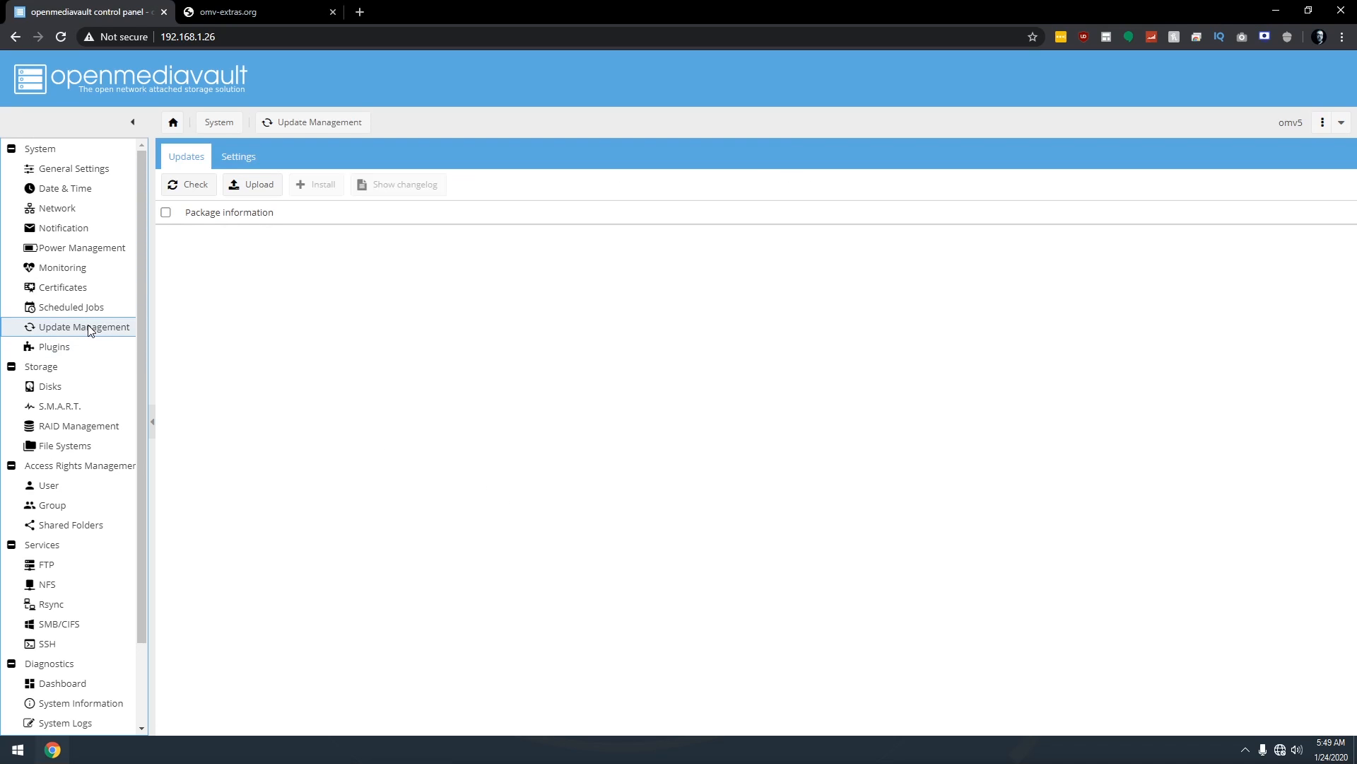
left_click(188, 186)
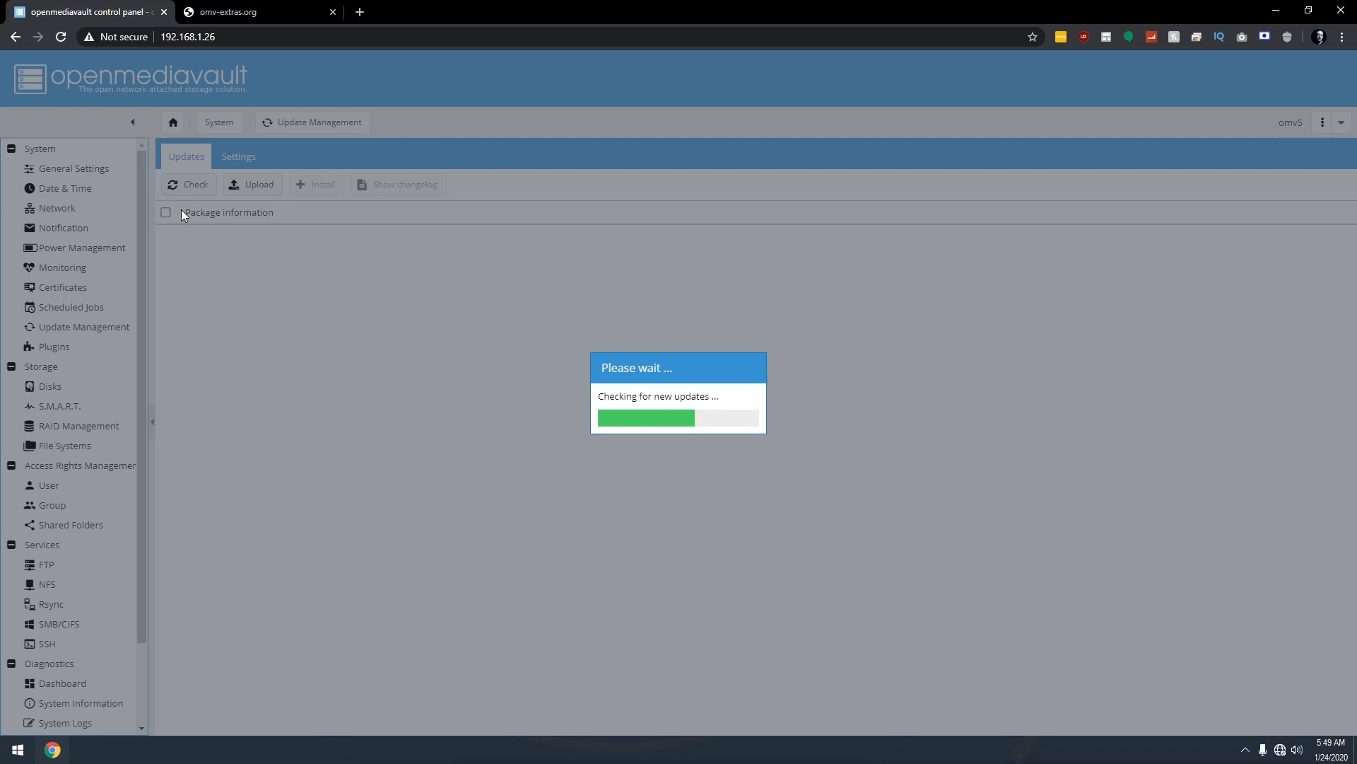
left_click(215, 14)
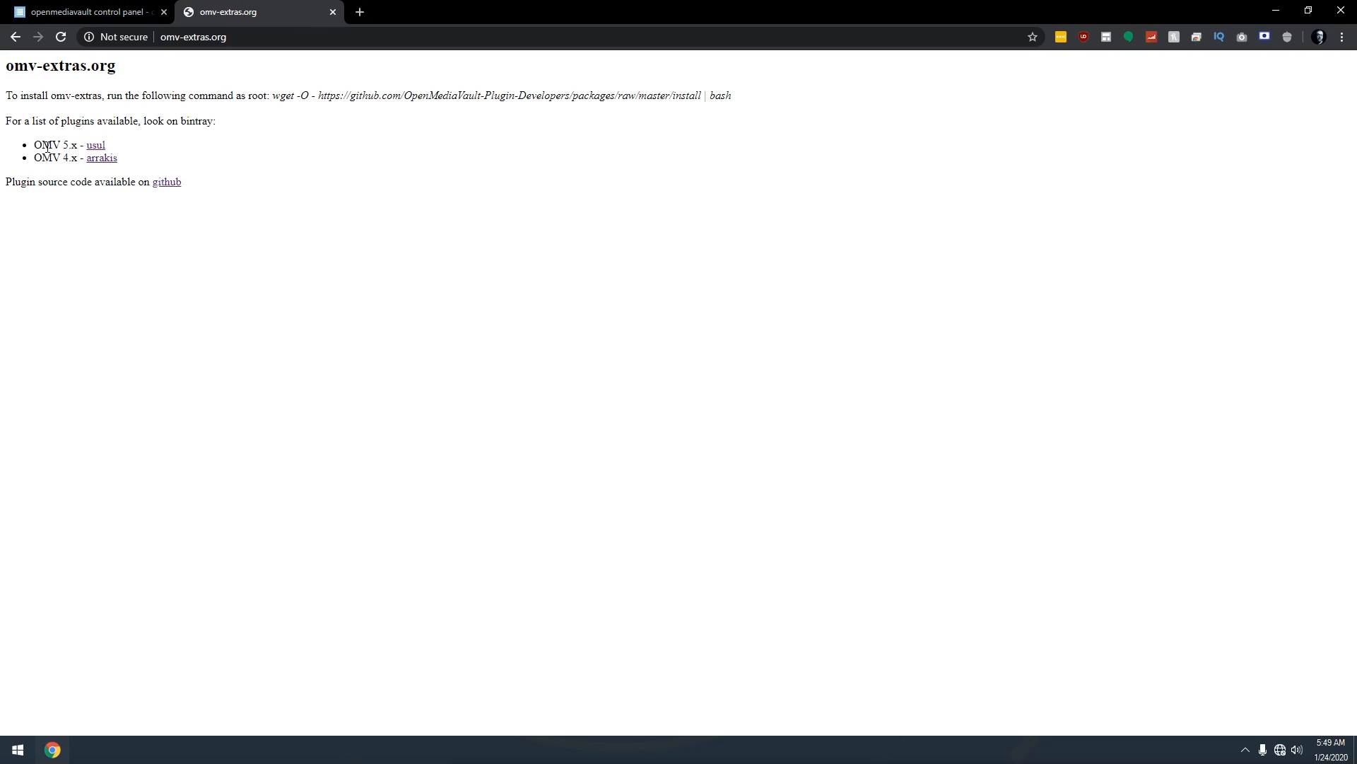
Open the 'usul' Bintray repository listed for OMV 5.x on omv-extras.org.
left_click_drag(43, 145, 68, 146)
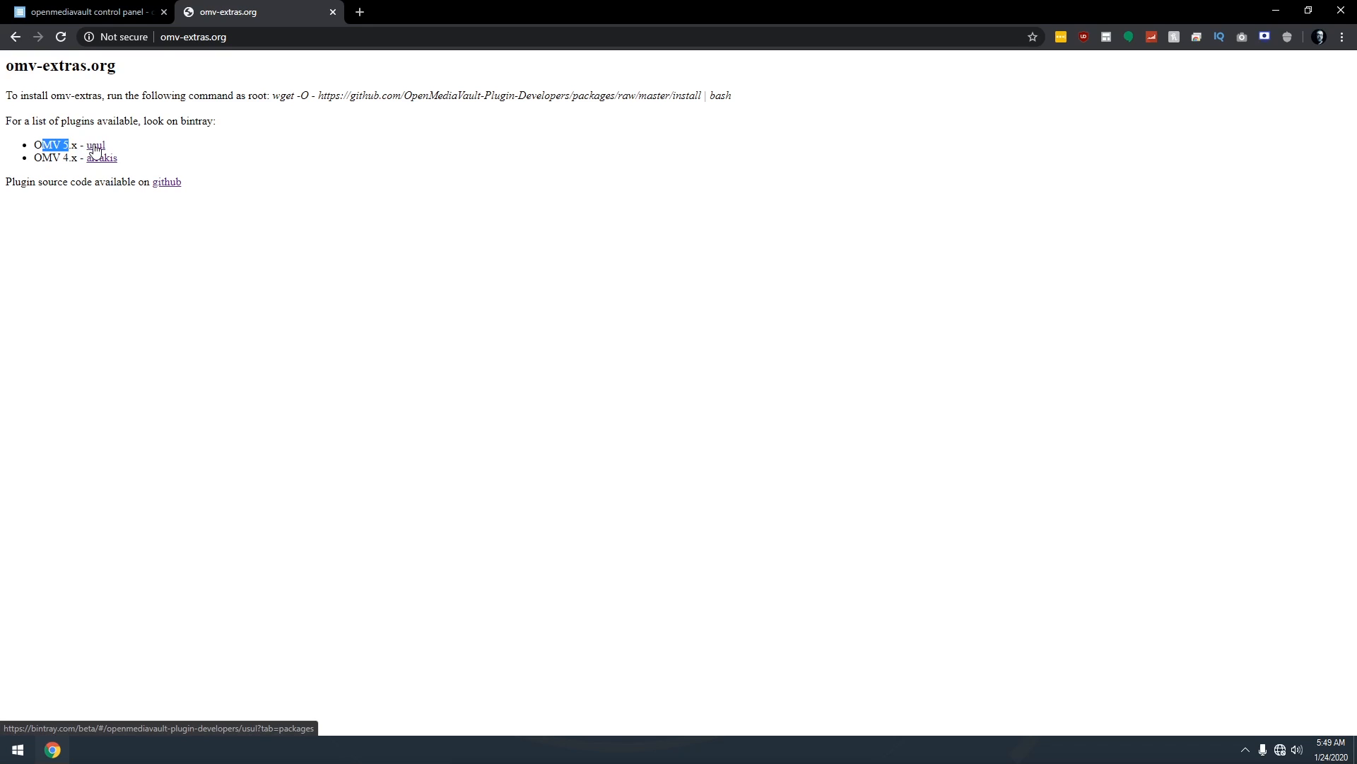
left_click(96, 147)
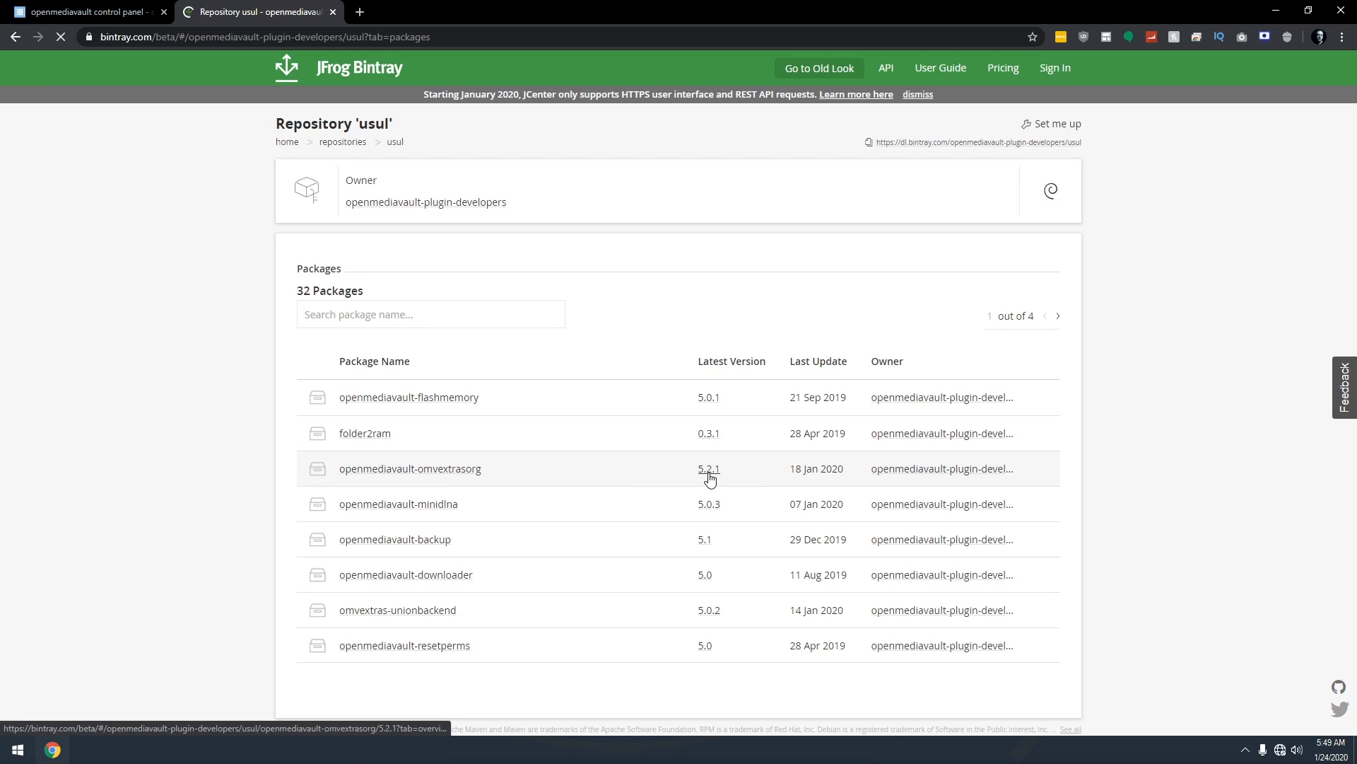
Open the file listing of openmediavault-omvextrasorg version 5.2.1 on Bintray.
left_click(437, 478)
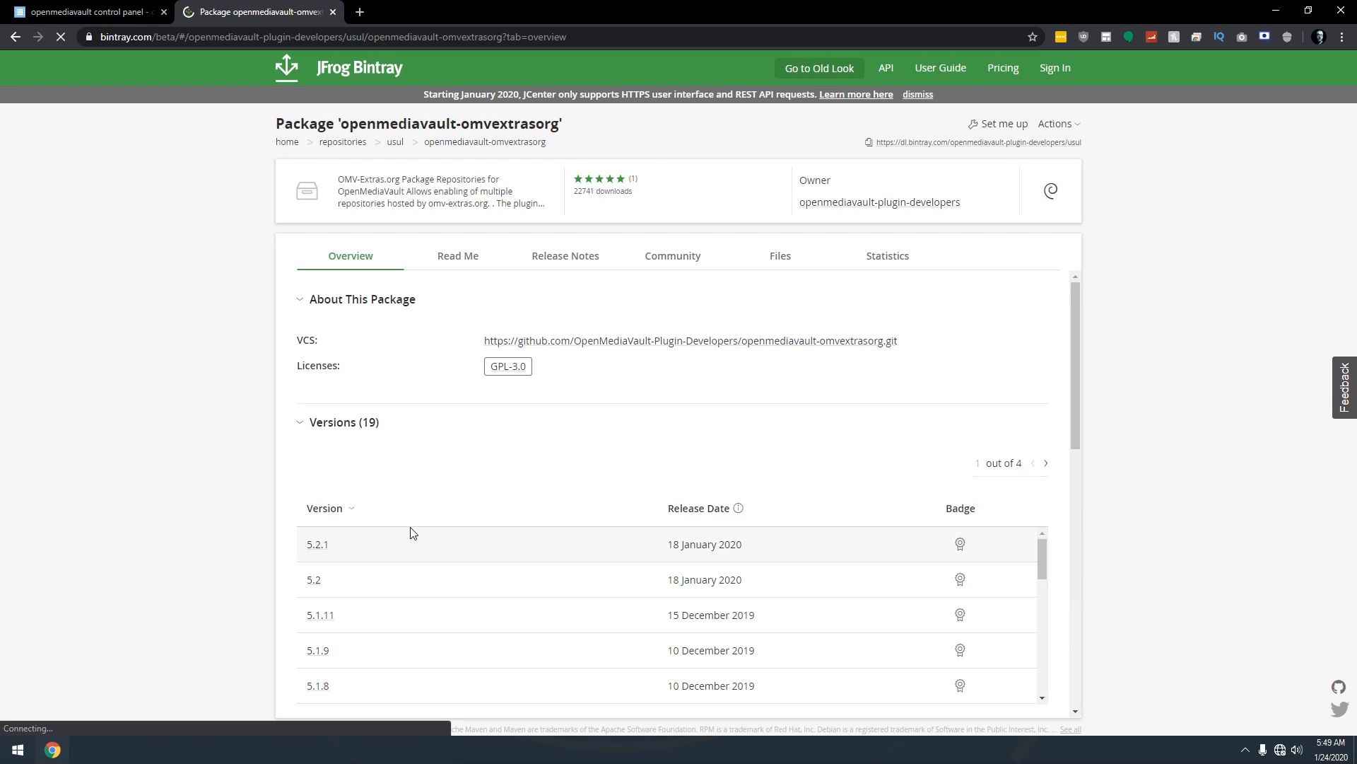
scroll(438, 559, "down", 2)
scroll(650, 566, "up", 2)
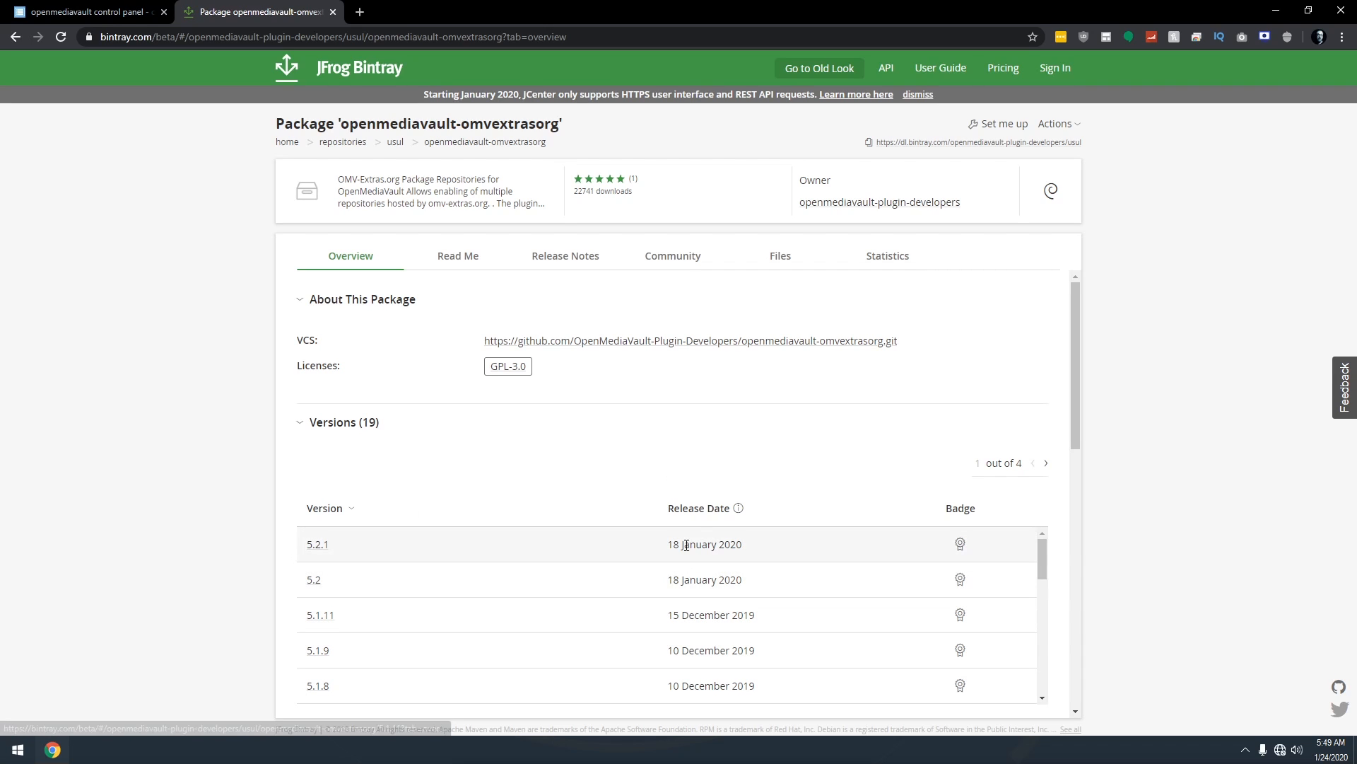
left_click(318, 545)
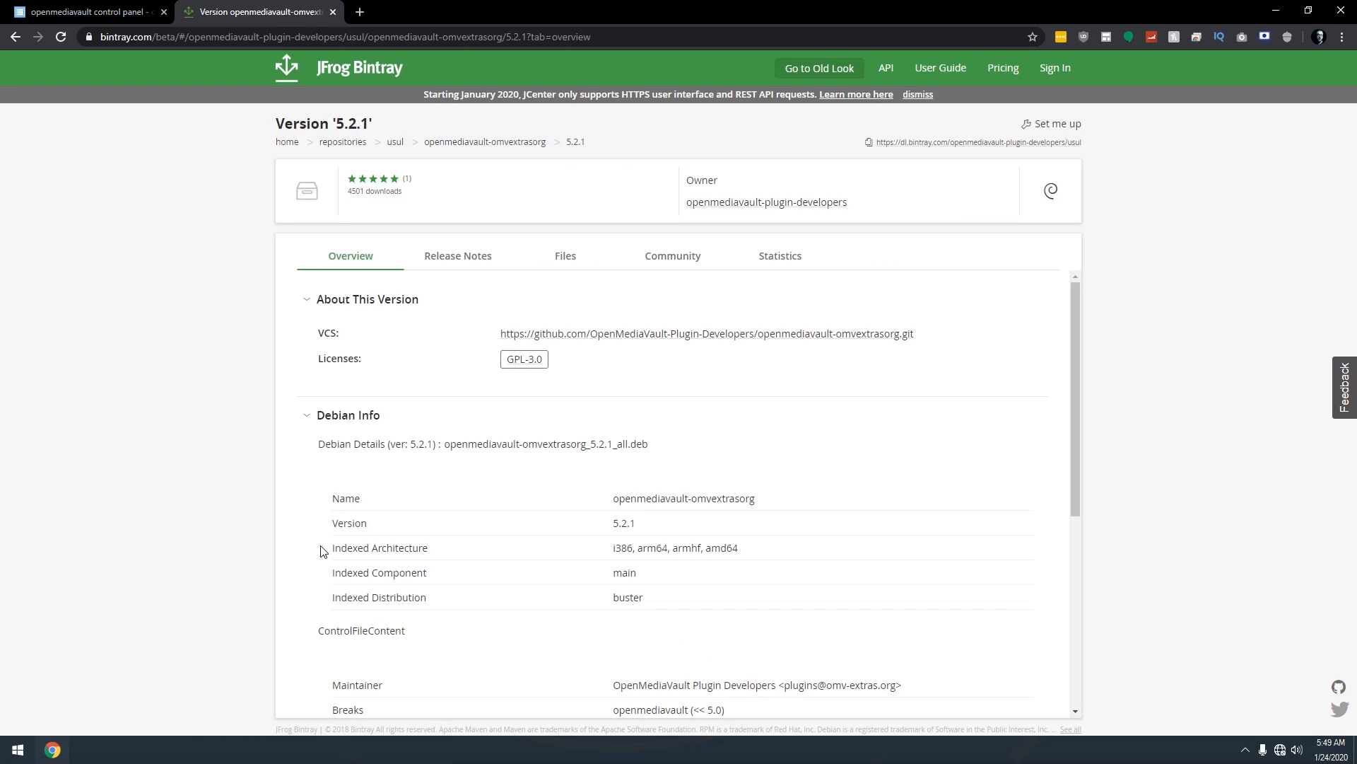
left_click(570, 257)
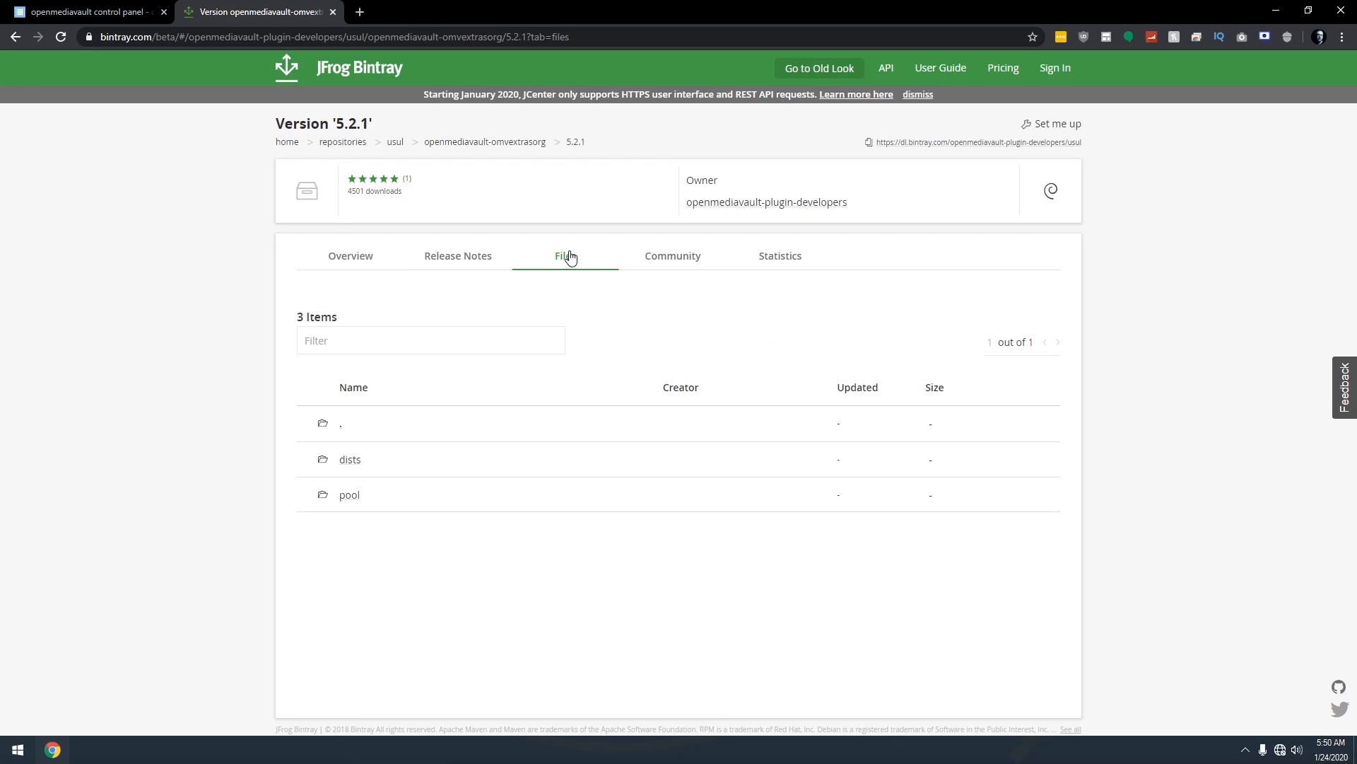
Download openmediavault-omvextrasorg_5.2.1_all.deb from pool/main/o, then return to openmediavault.
left_click(352, 495)
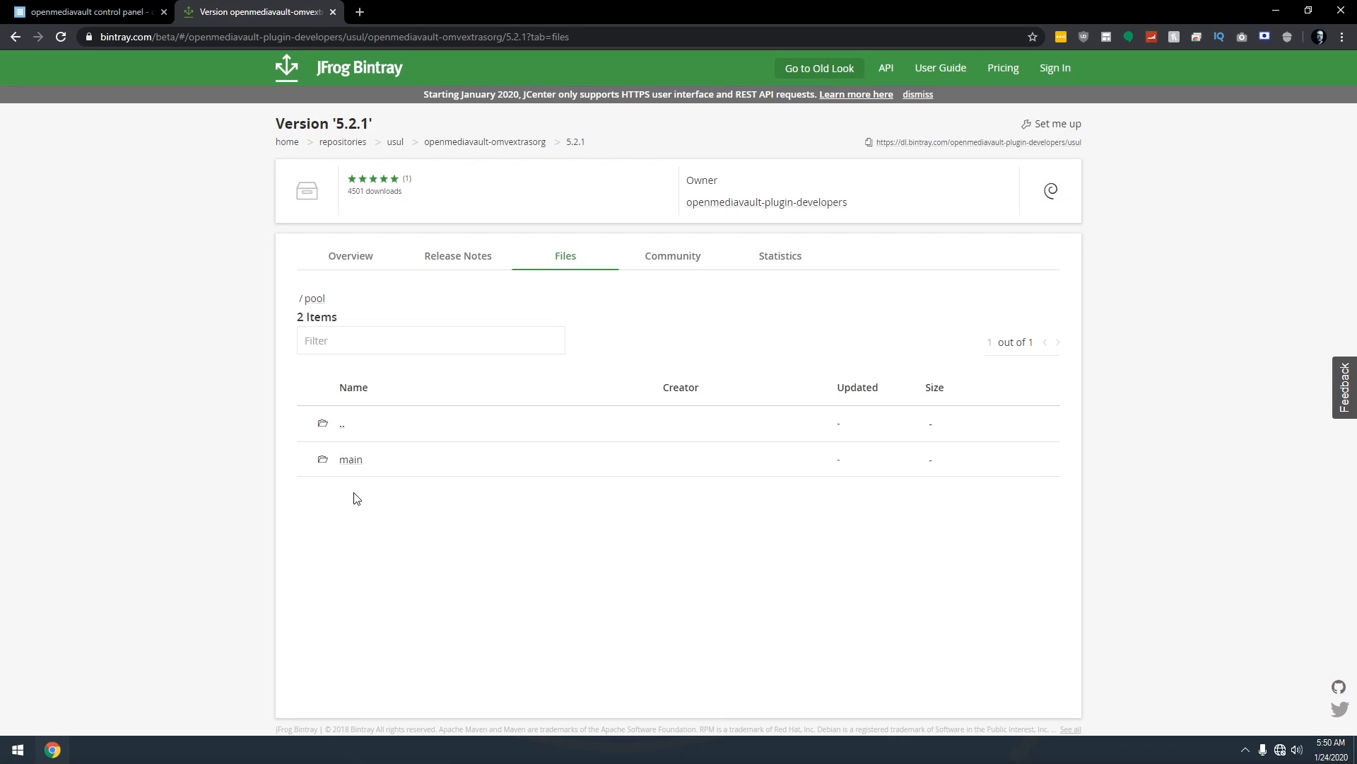
left_click(350, 473)
left_click(343, 463)
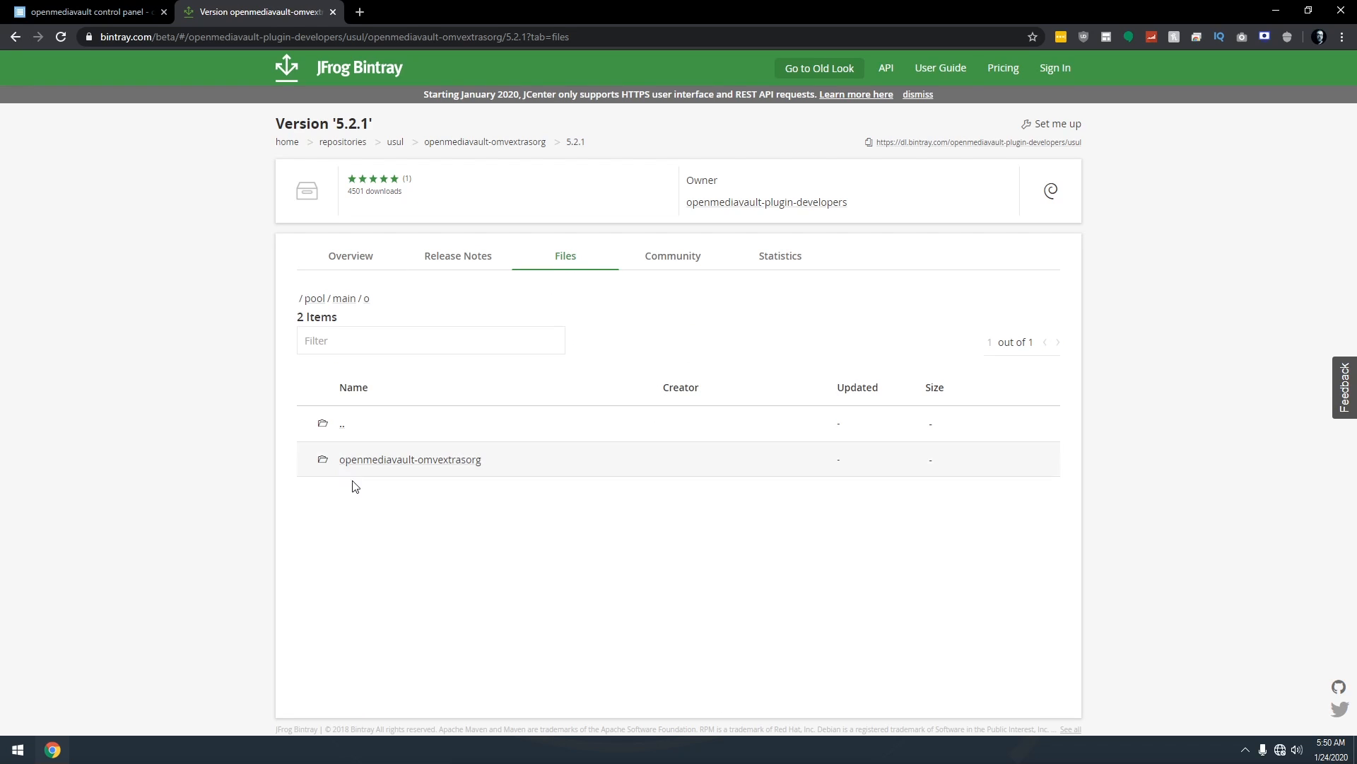
left_click(402, 463)
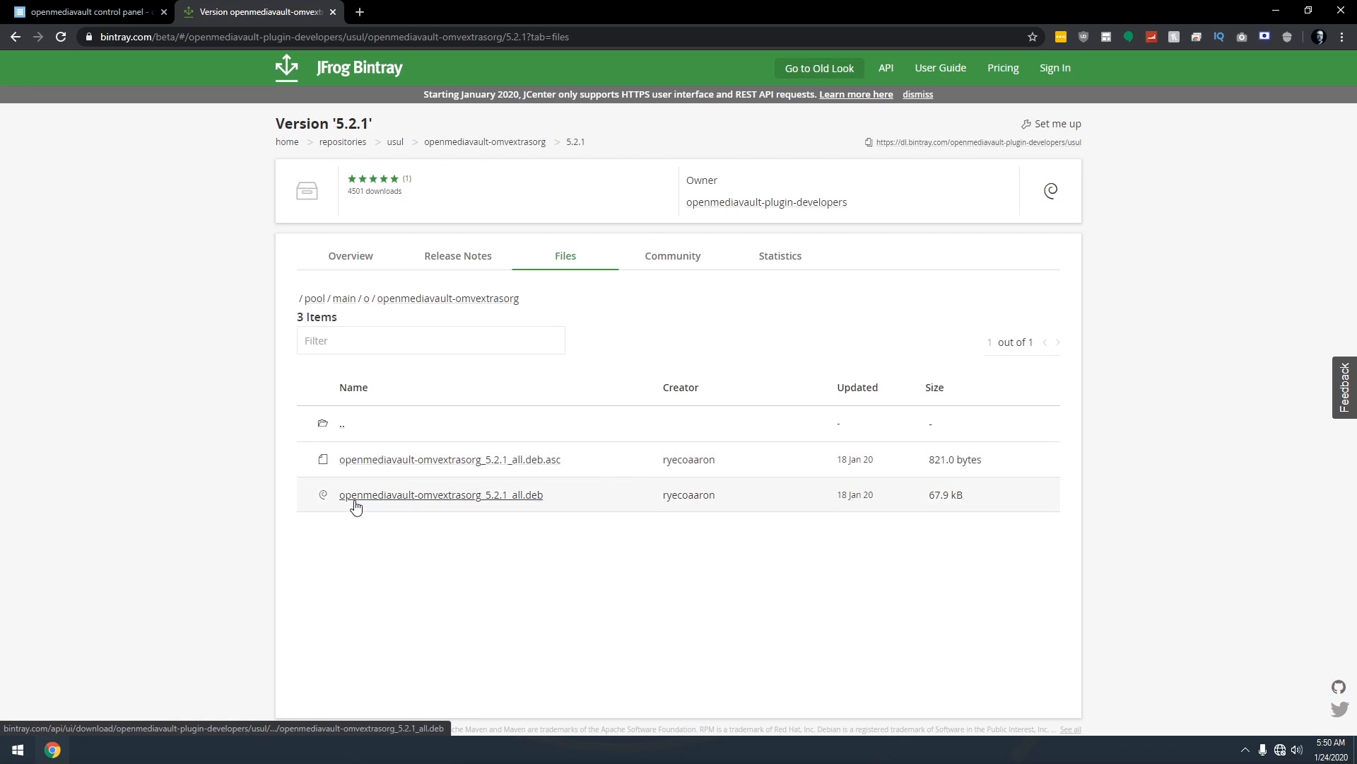
left_click(430, 494)
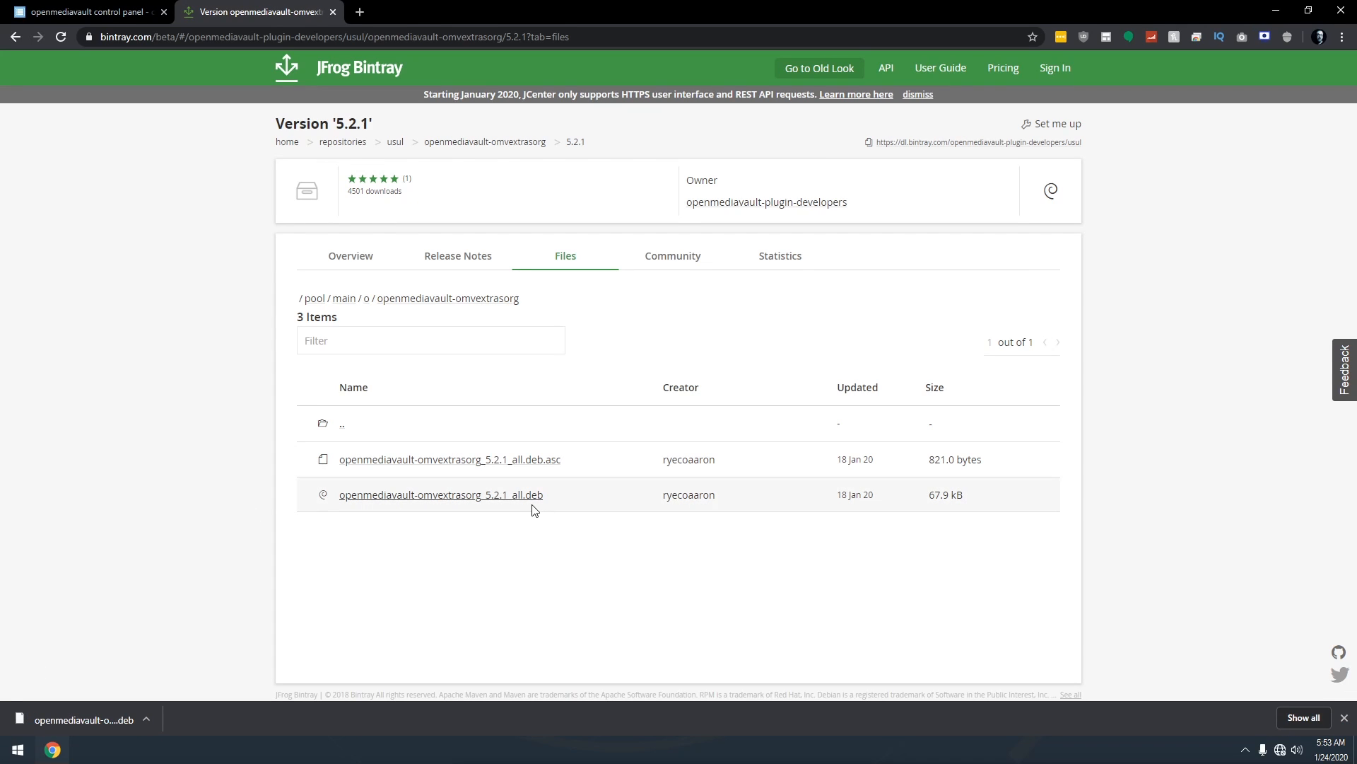
left_click(32, 9)
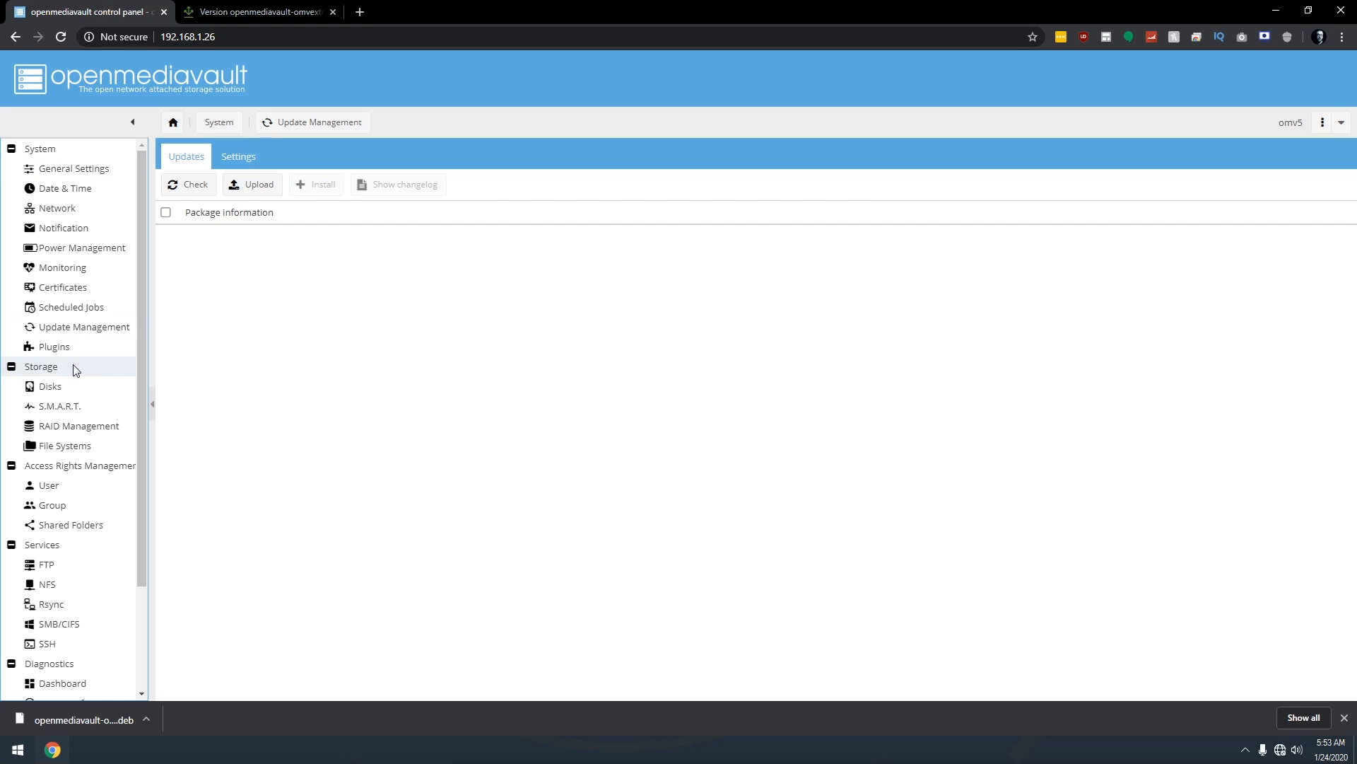
Upload the downloaded omvextrasorg .deb file from Downloads on the System > Plugins page.
left_click(46, 348)
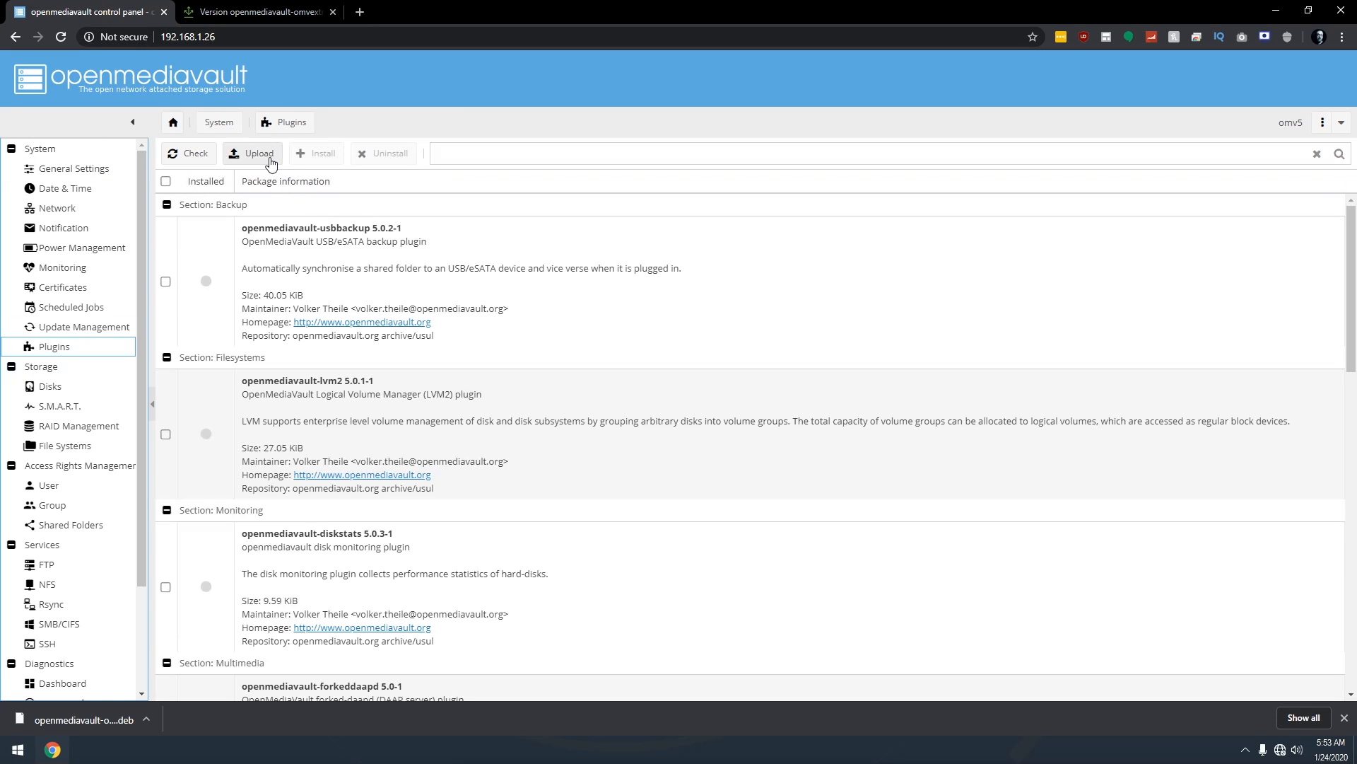
left_click(256, 155)
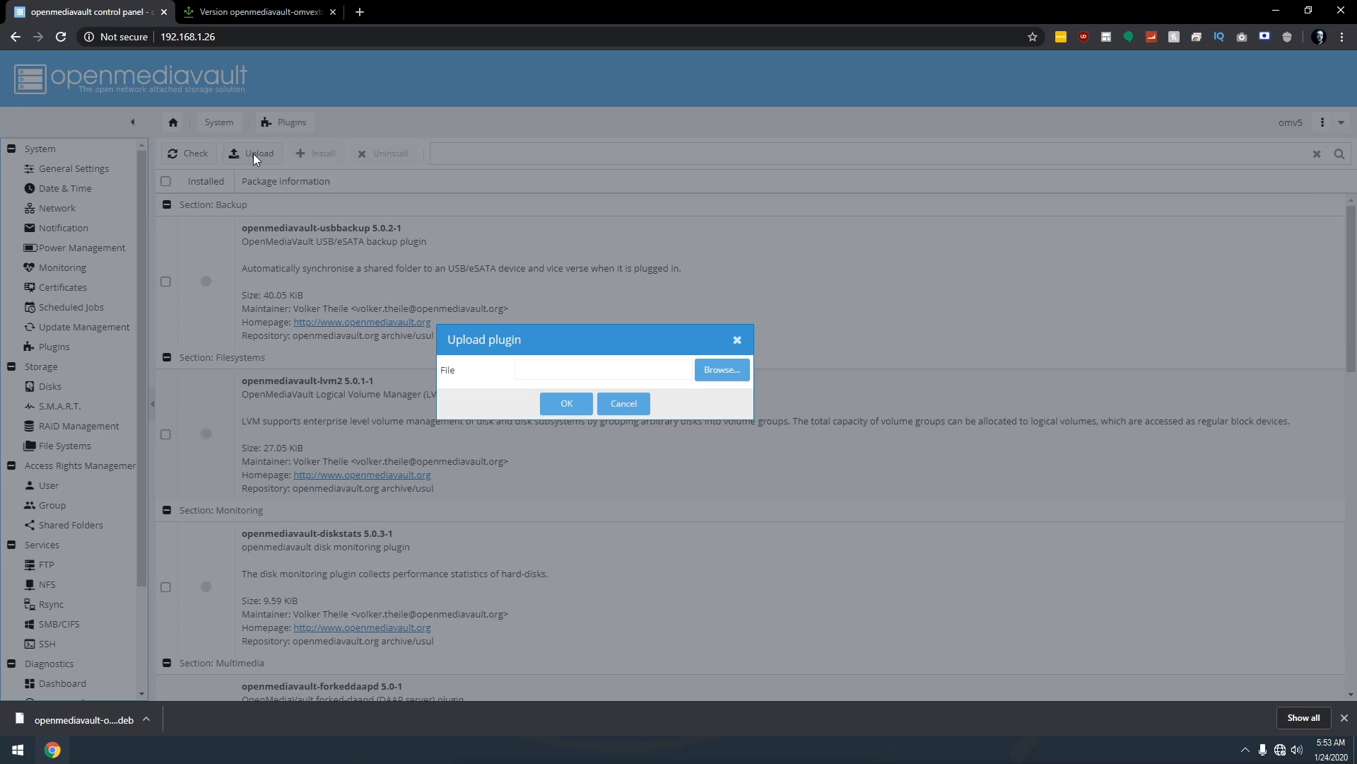
left_click(716, 369)
left_click(181, 166)
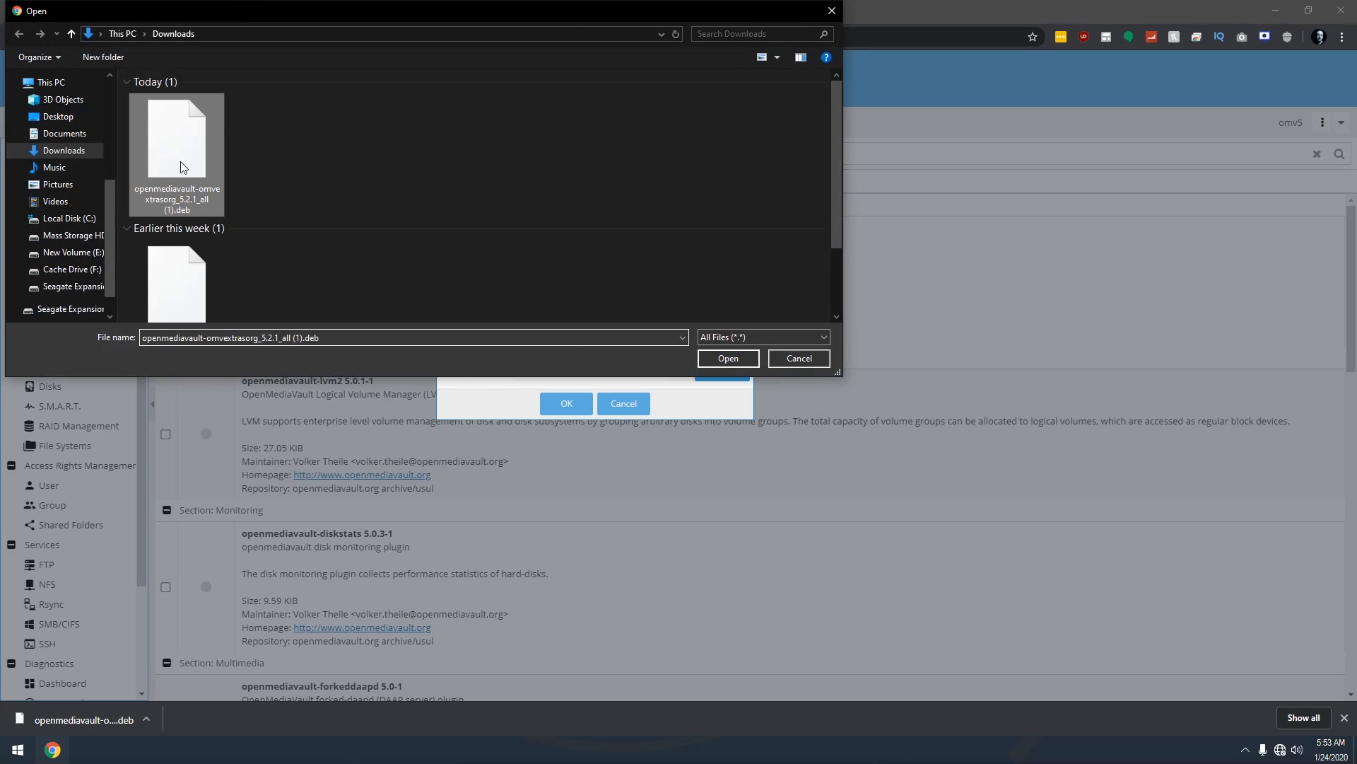
double_click(183, 164)
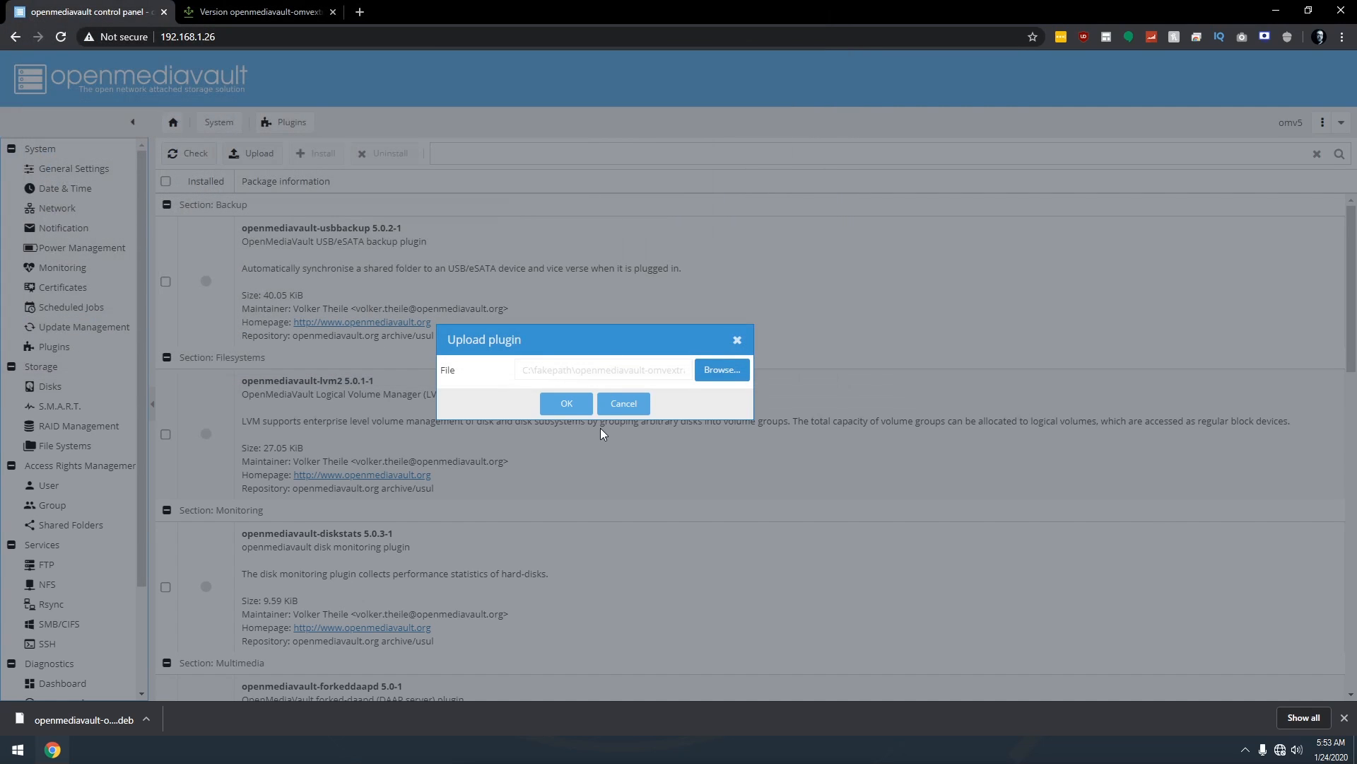
left_click(566, 402)
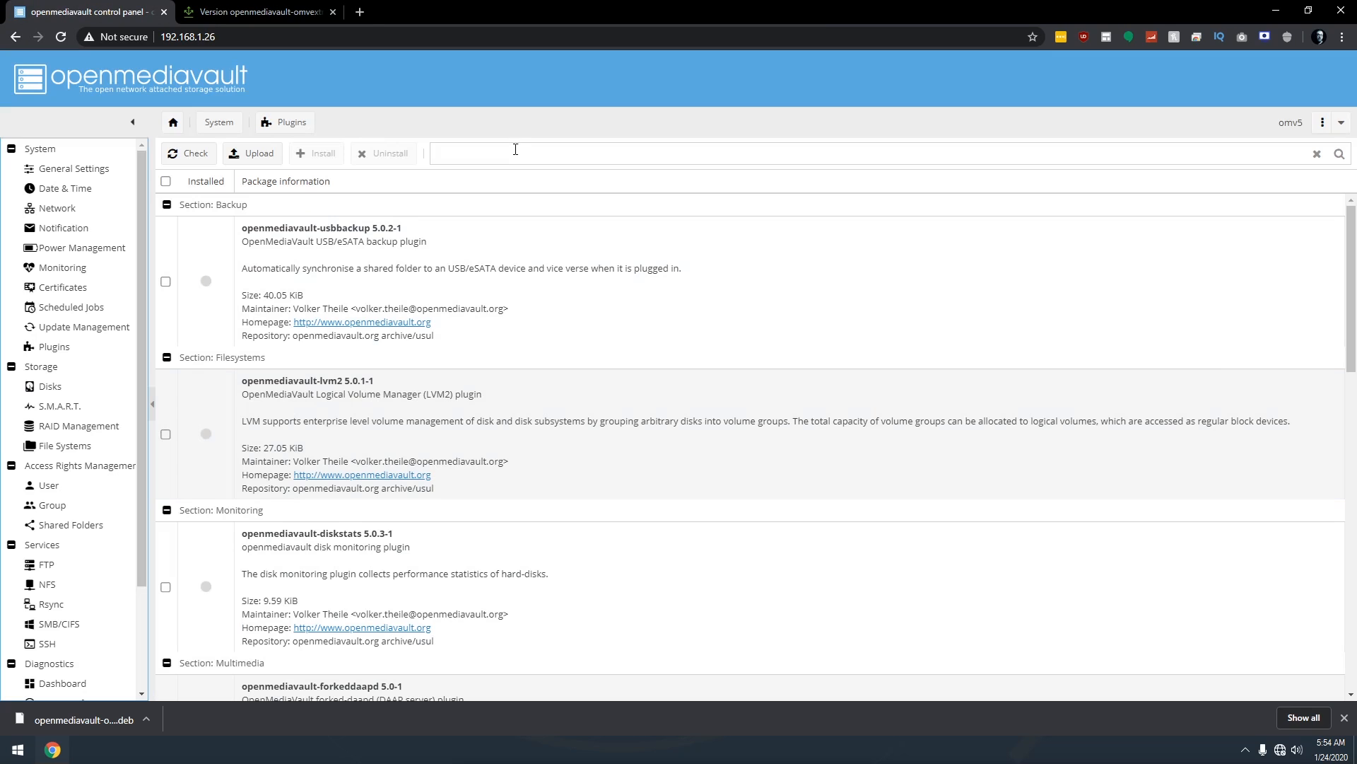
left_click(514, 147)
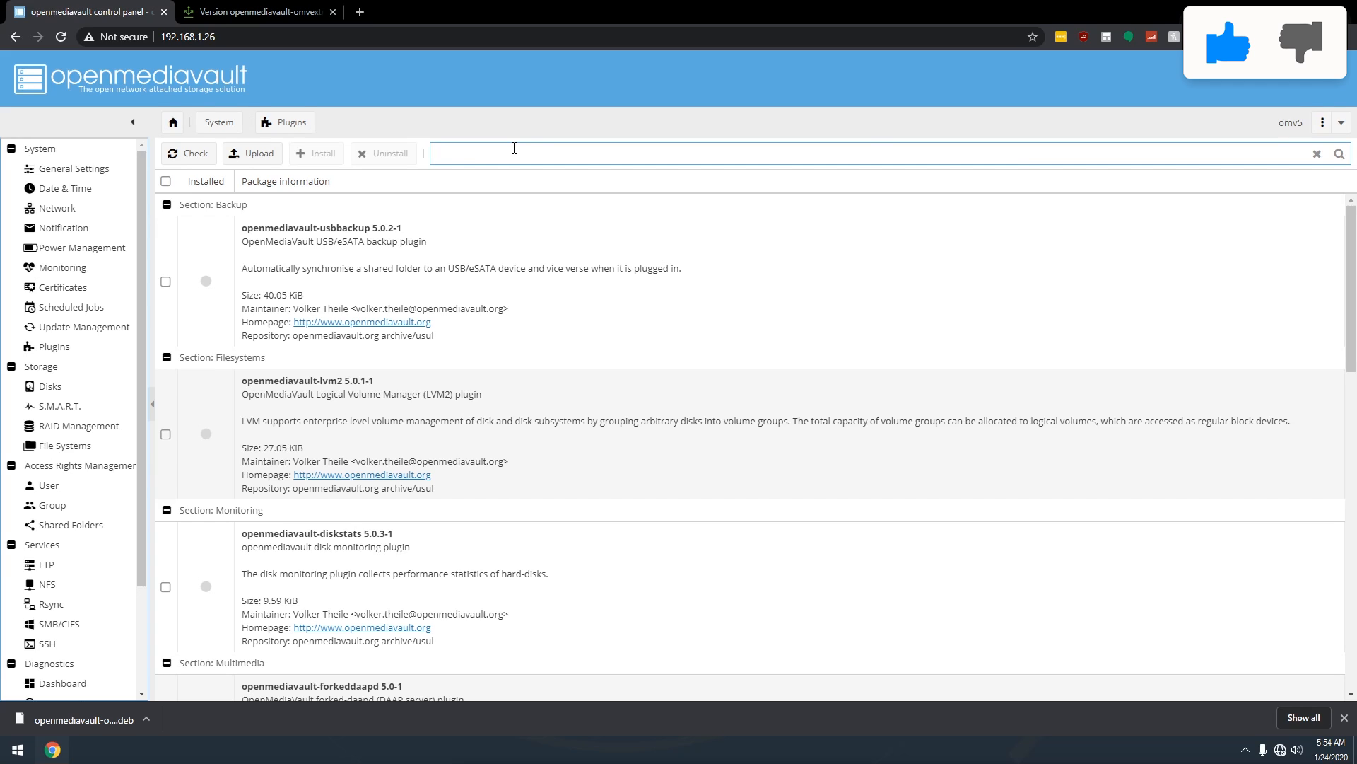
Filter plugins by 'extr', install openmediavault-omvextrasorg 5.2.1, and reload the page.
type("extr")
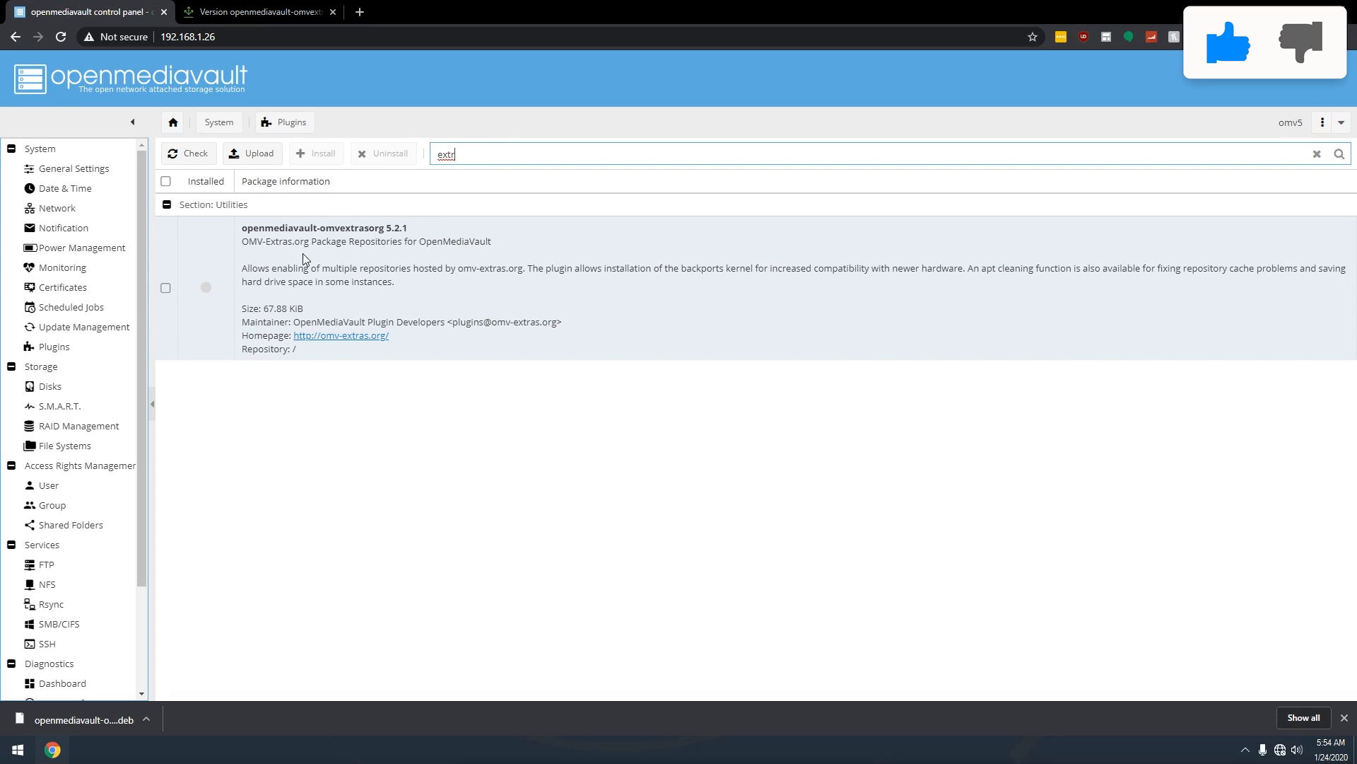
left_click(162, 290)
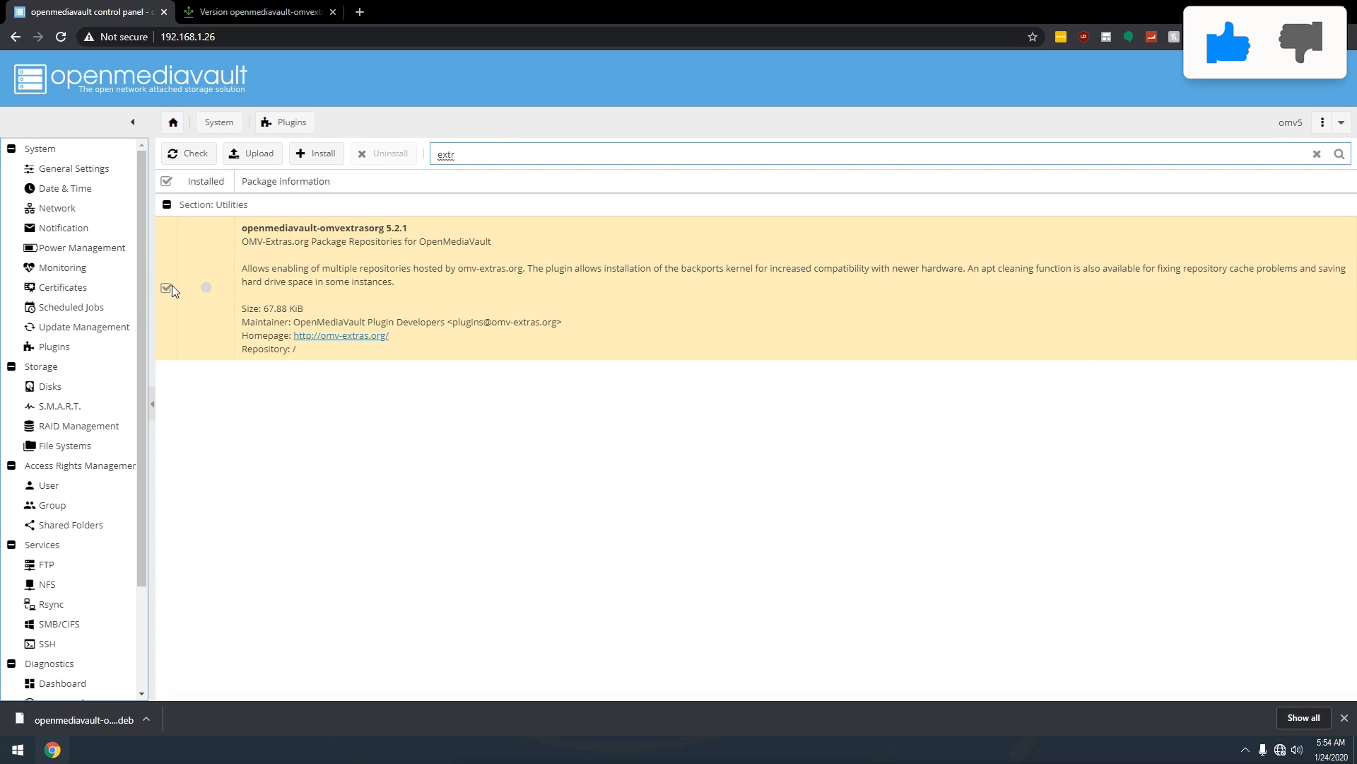
left_click(315, 161)
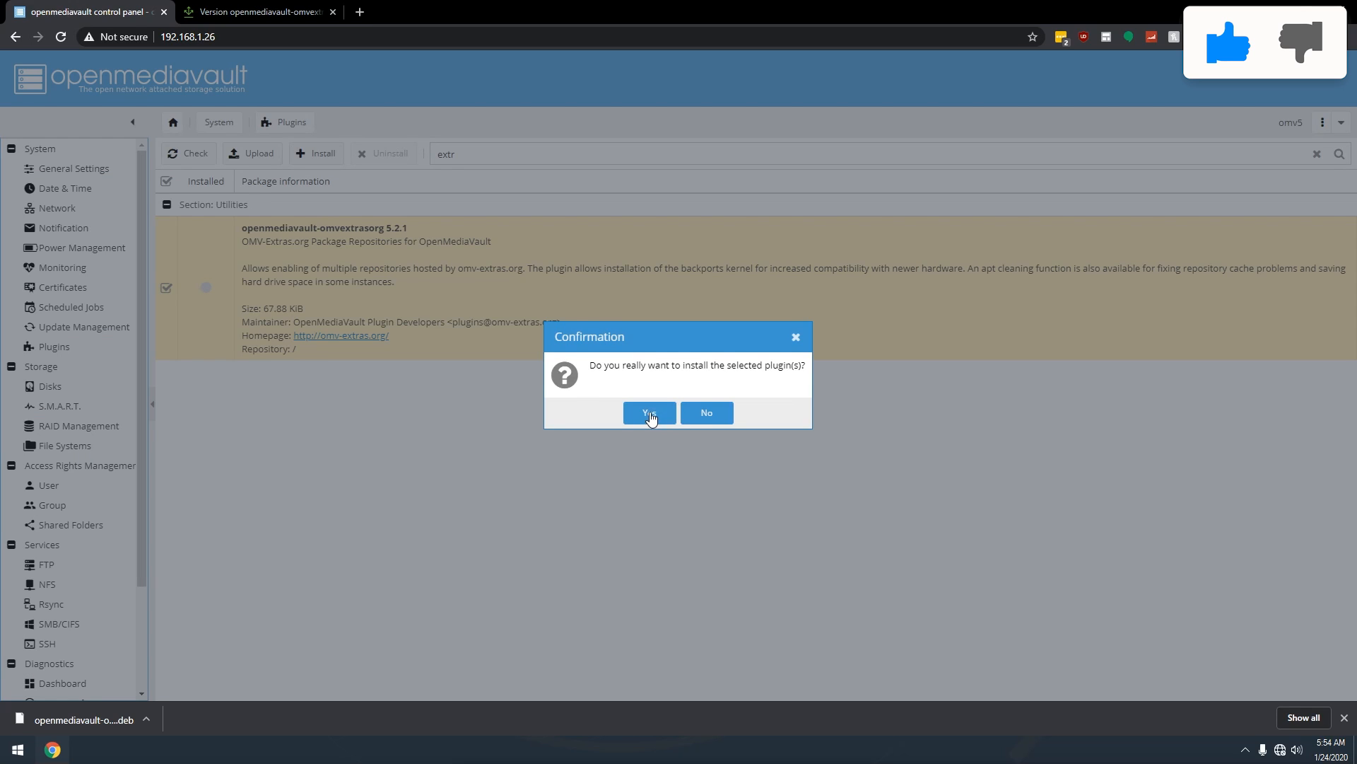
left_click(649, 413)
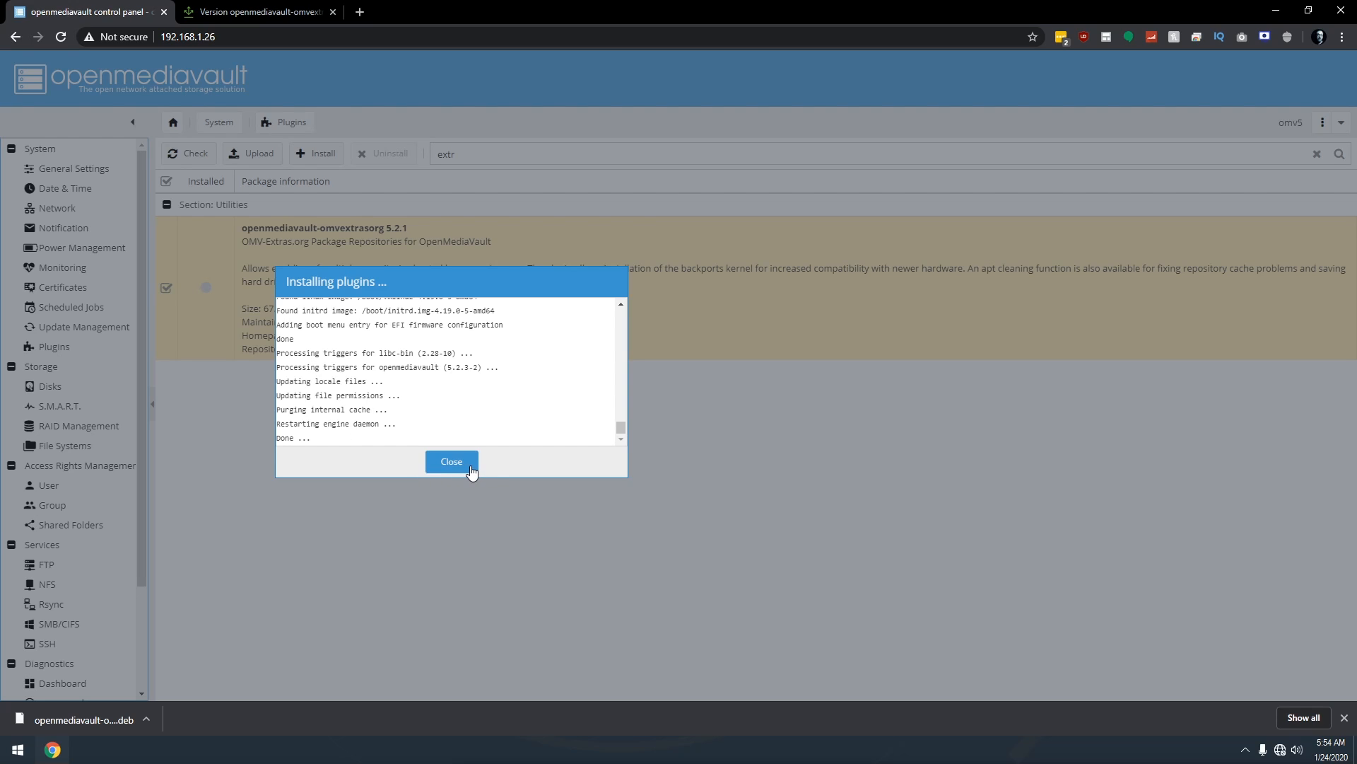
left_click(453, 463)
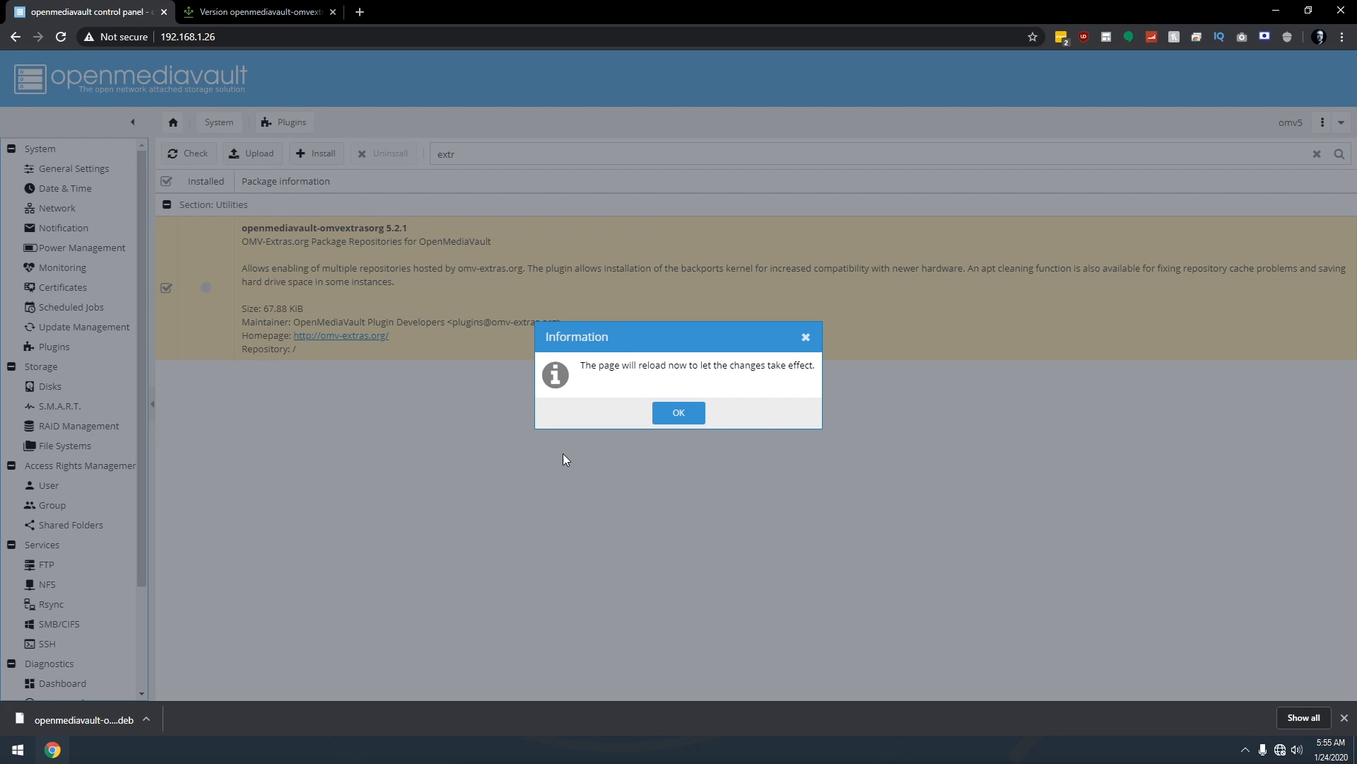
left_click(677, 417)
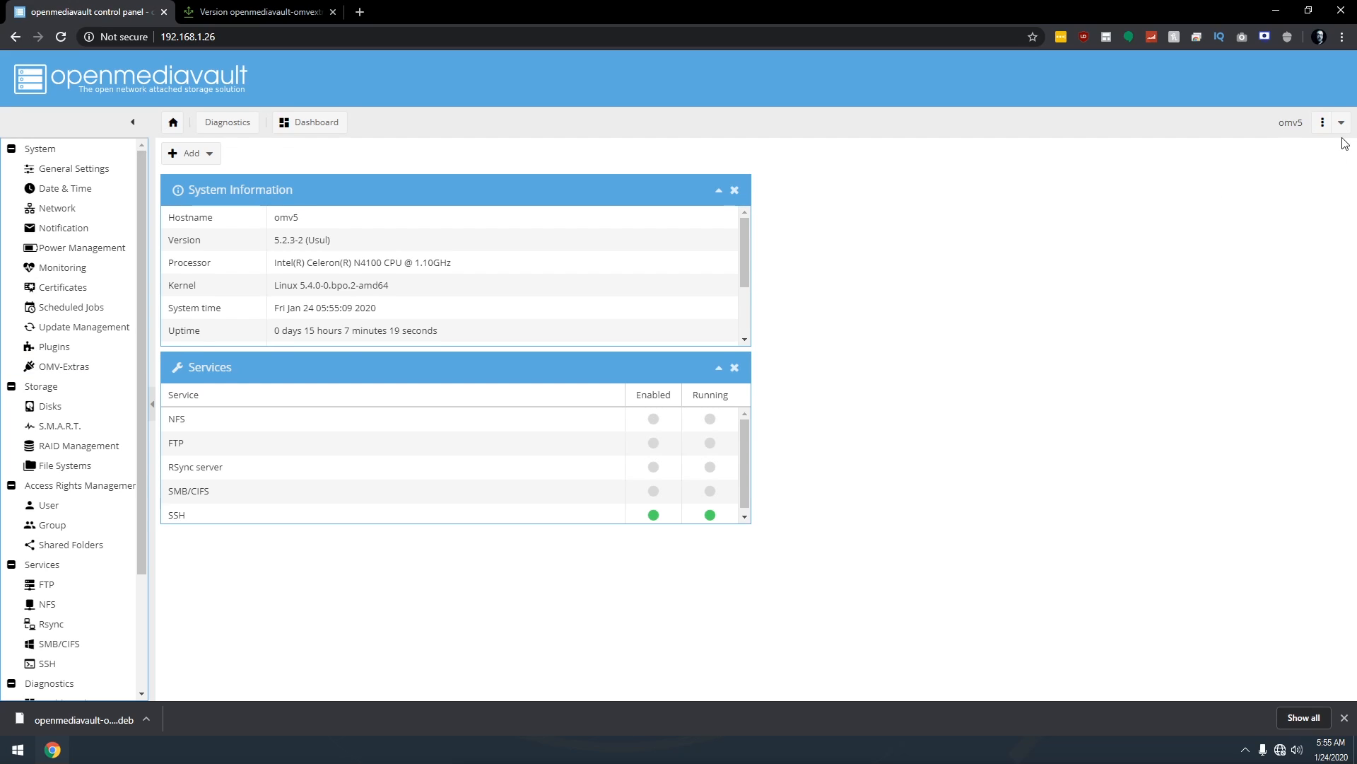
Reboot the server, log back in, and open the OMV-Extras settings page.
left_click(1323, 122)
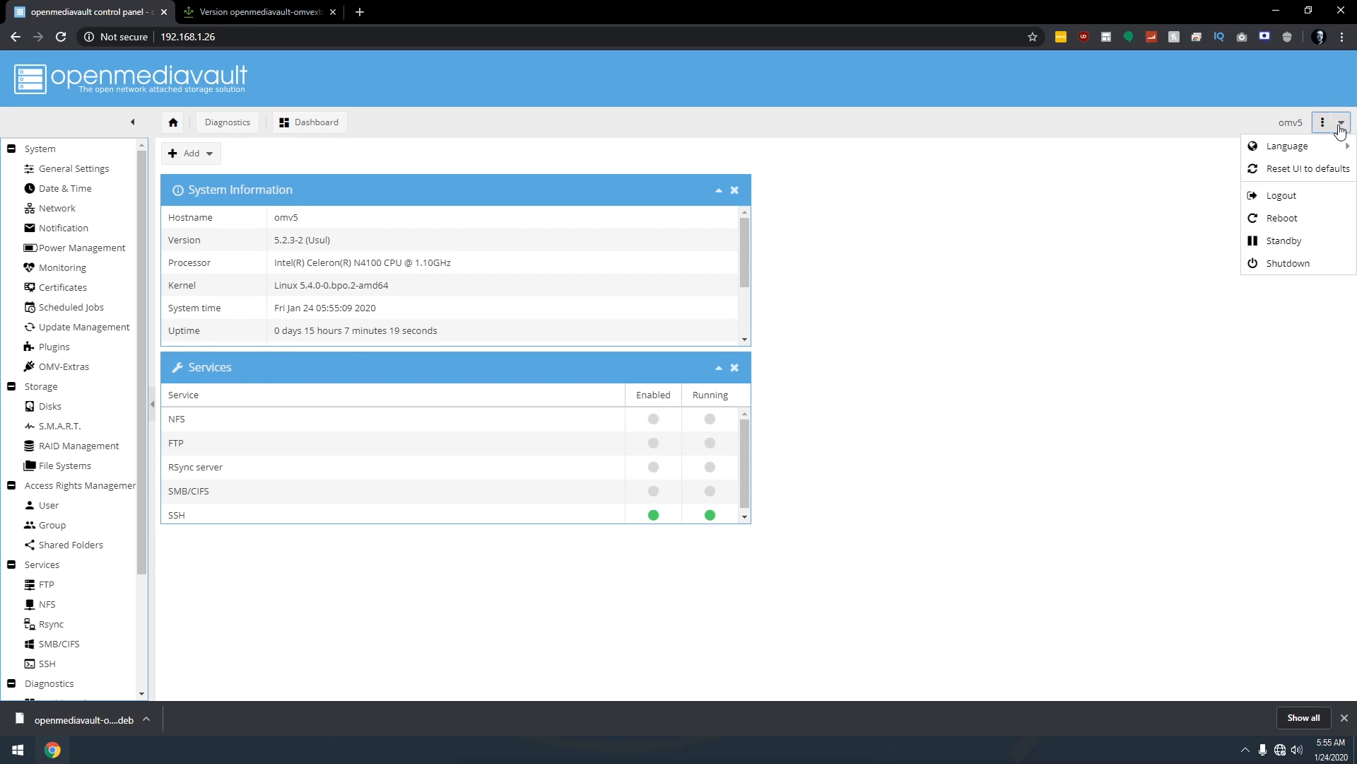
left_click(1285, 219)
left_click(651, 414)
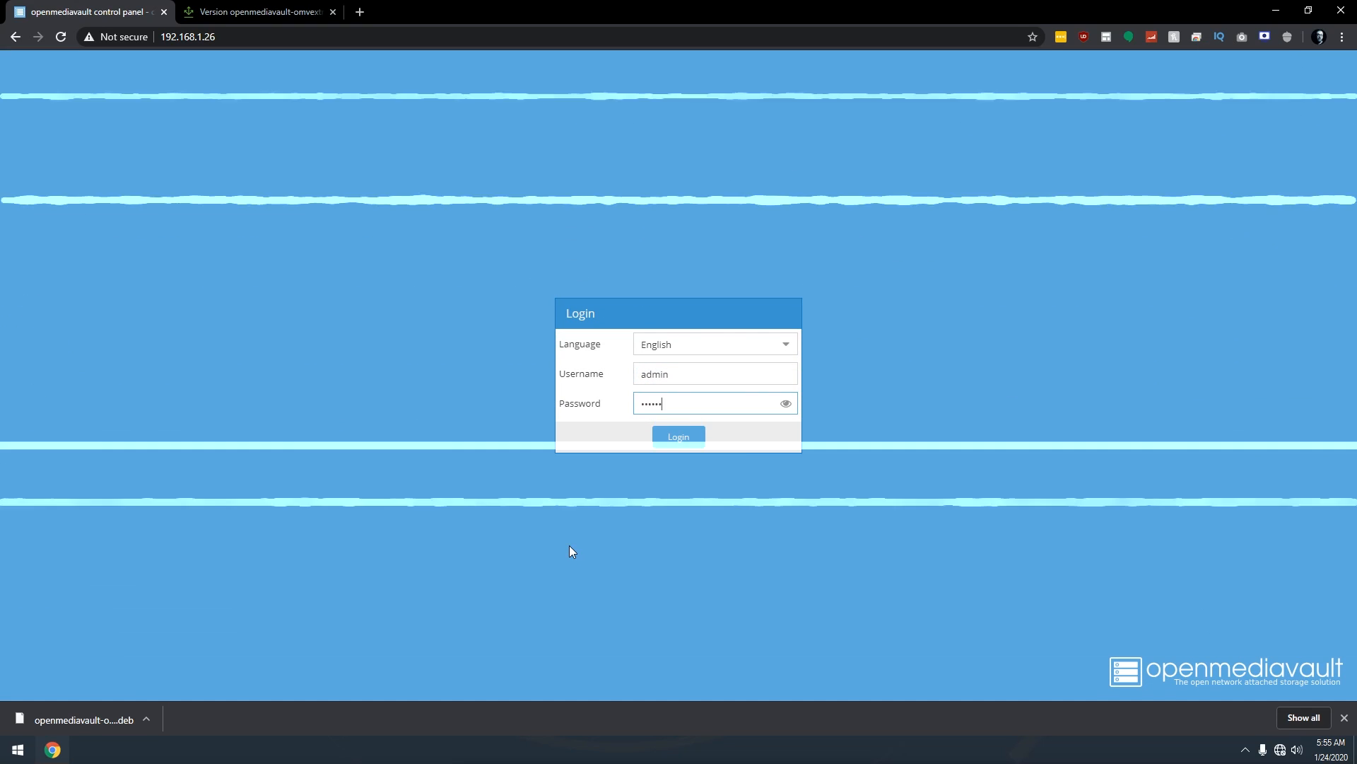
key("Return")
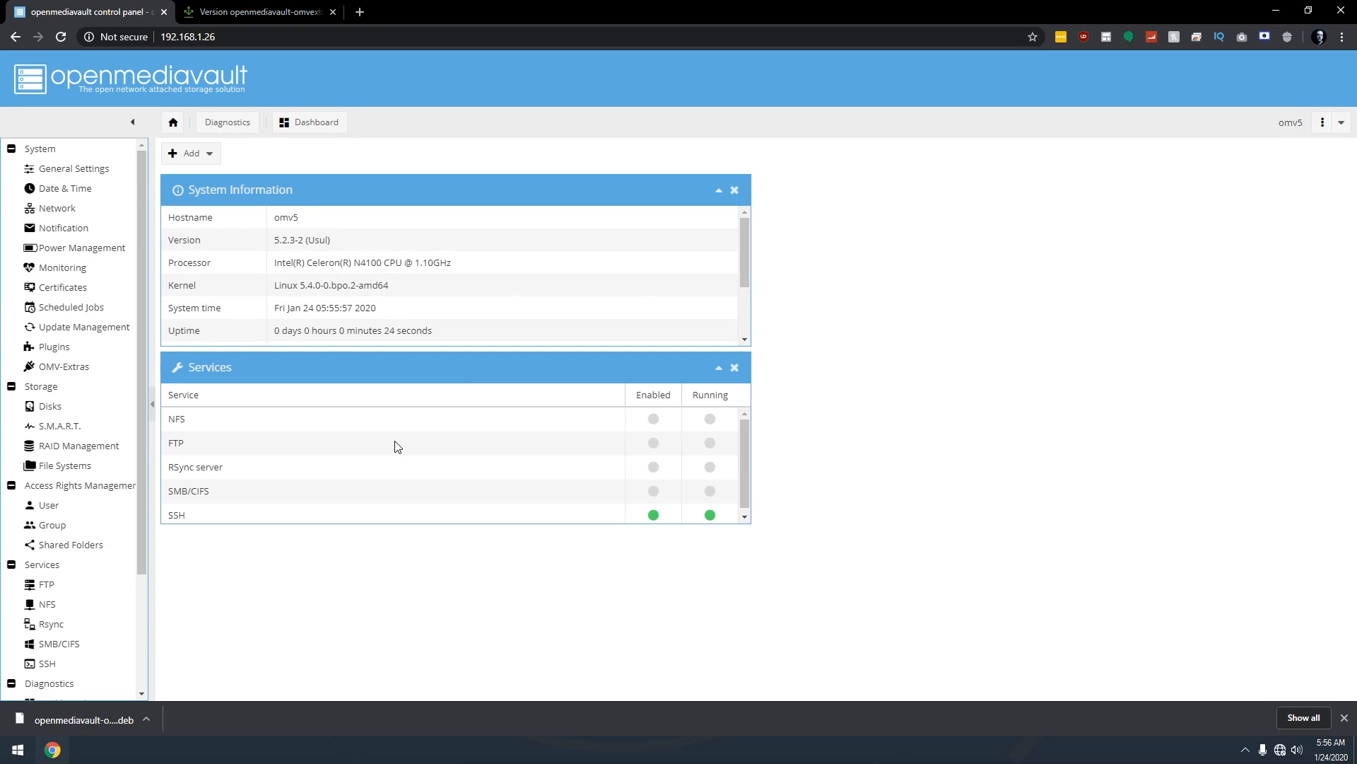
left_click(38, 373)
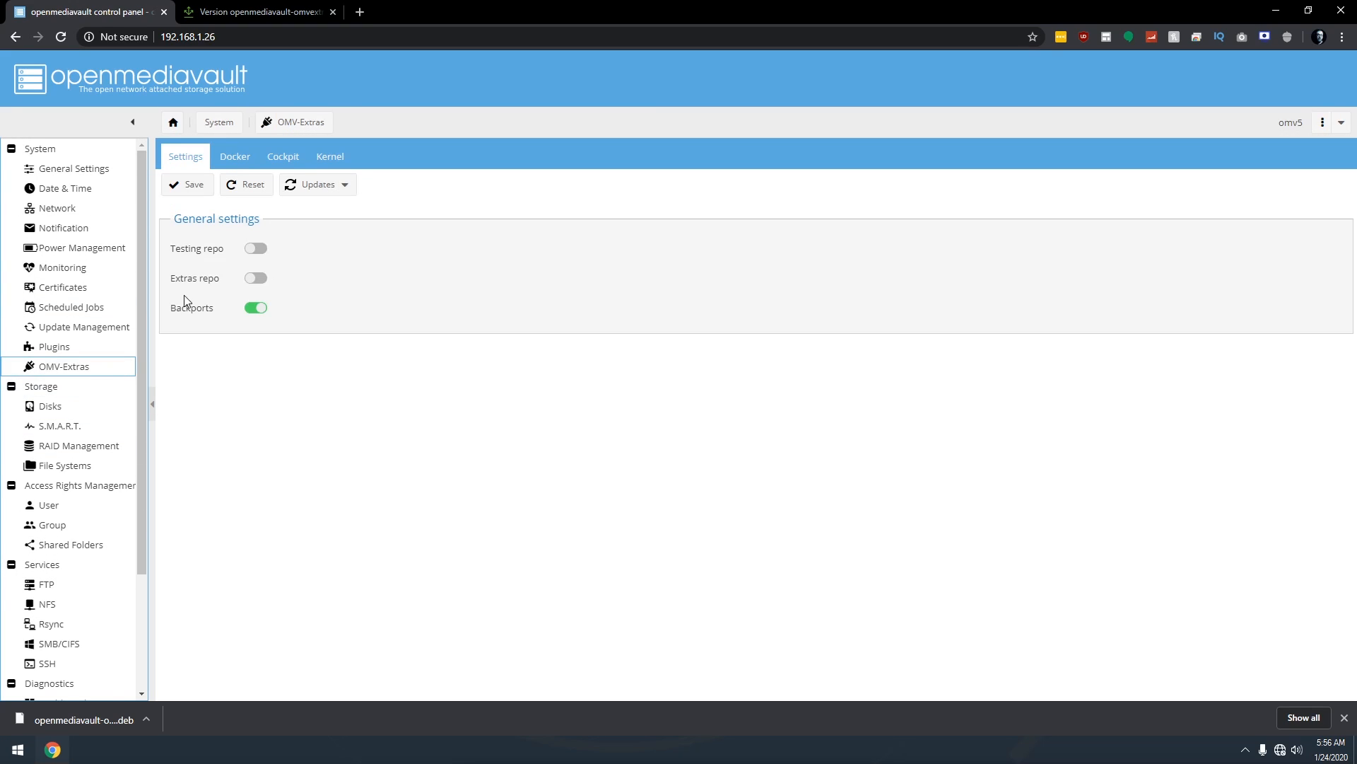
Install Docker from the OMV-Extras Docker tab.
left_click(230, 160)
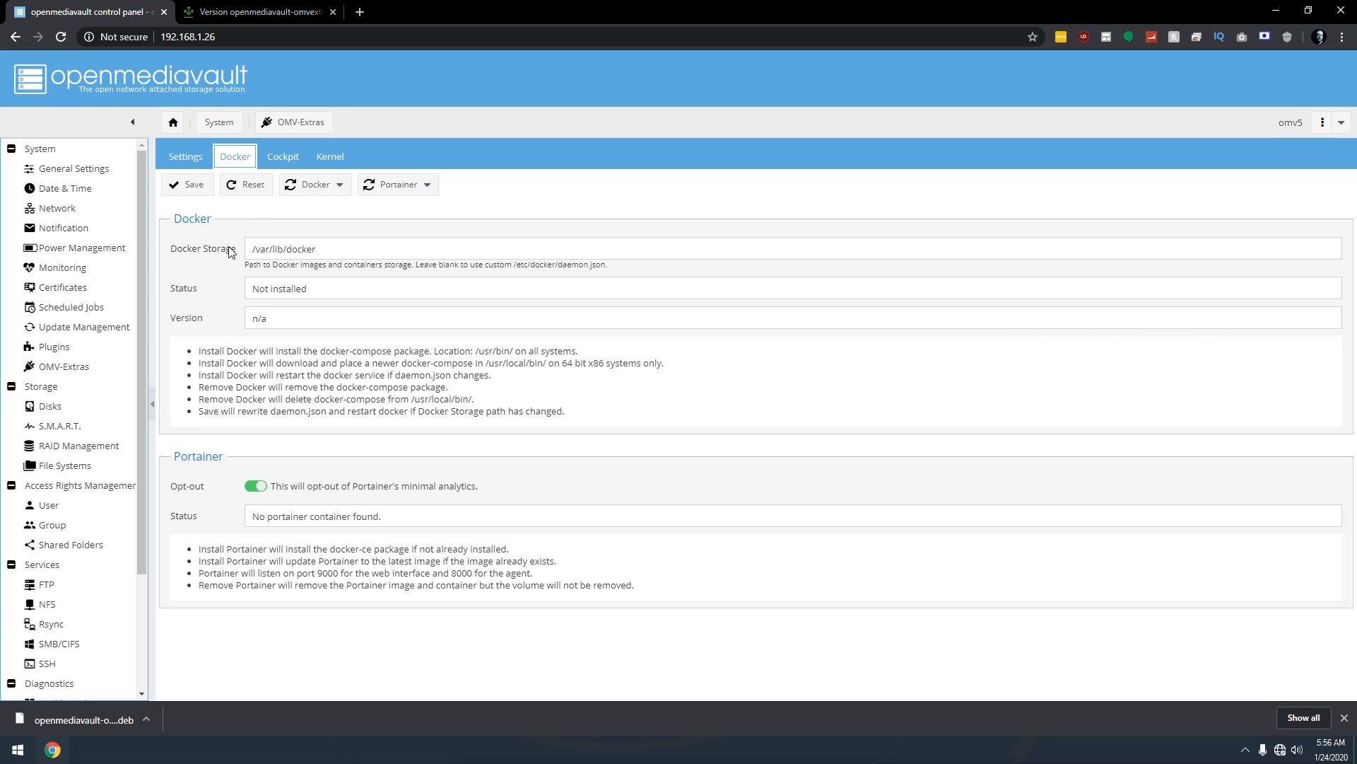
left_click_drag(249, 286, 321, 292)
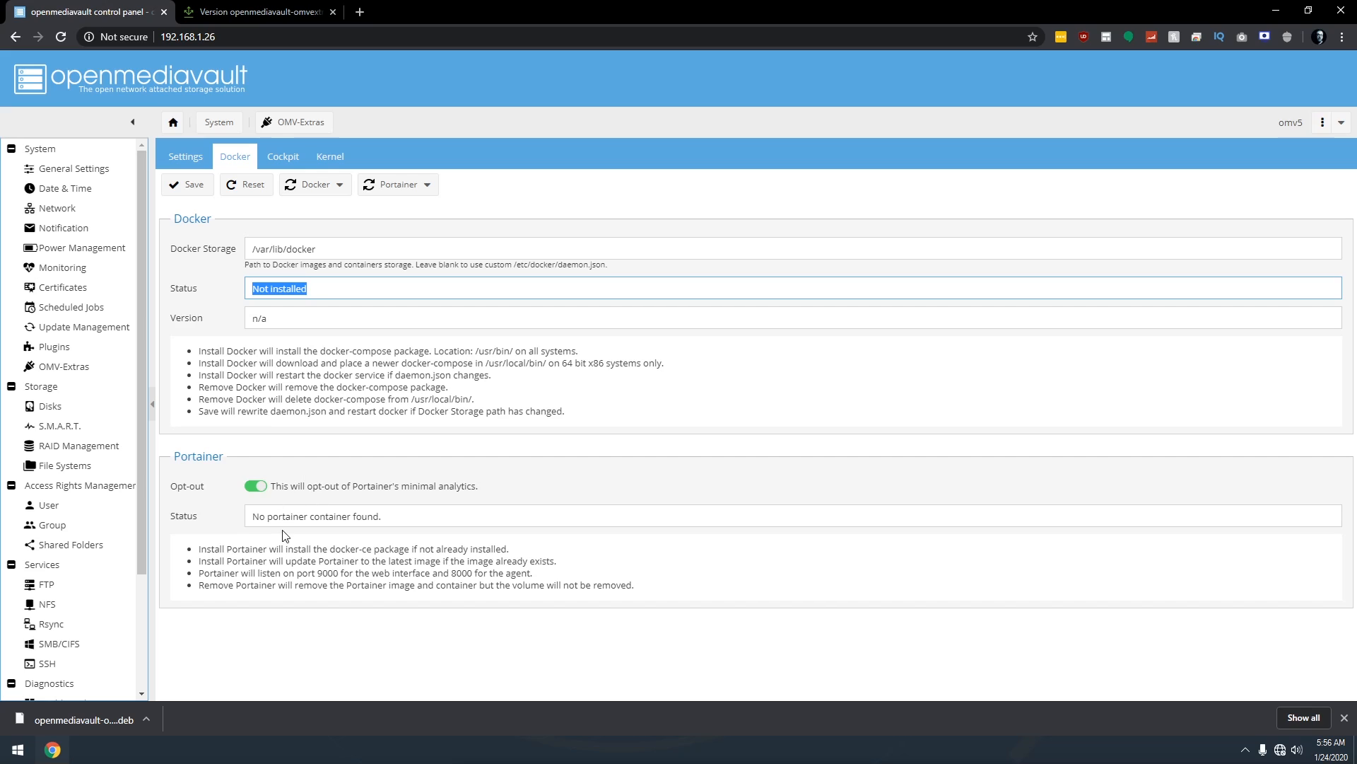
left_click(210, 276)
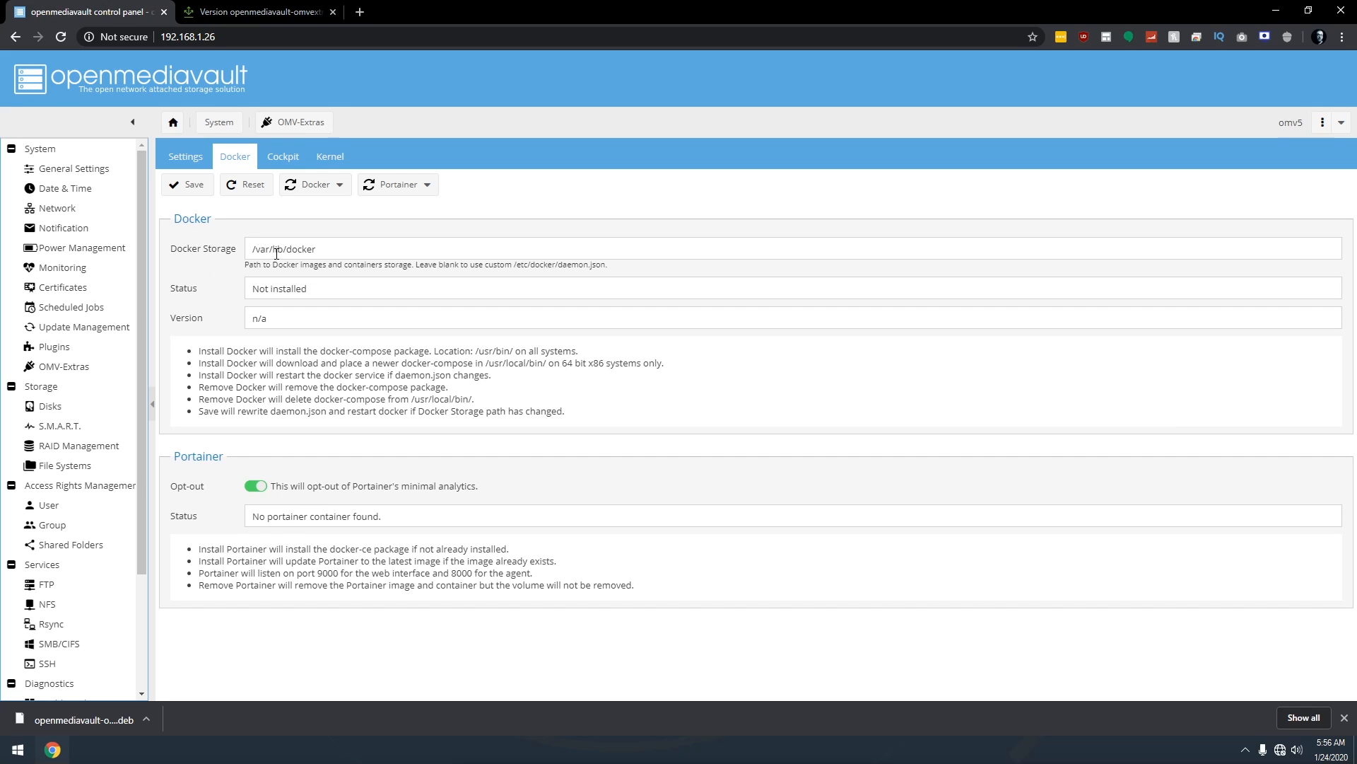
left_click(335, 189)
left_click(332, 207)
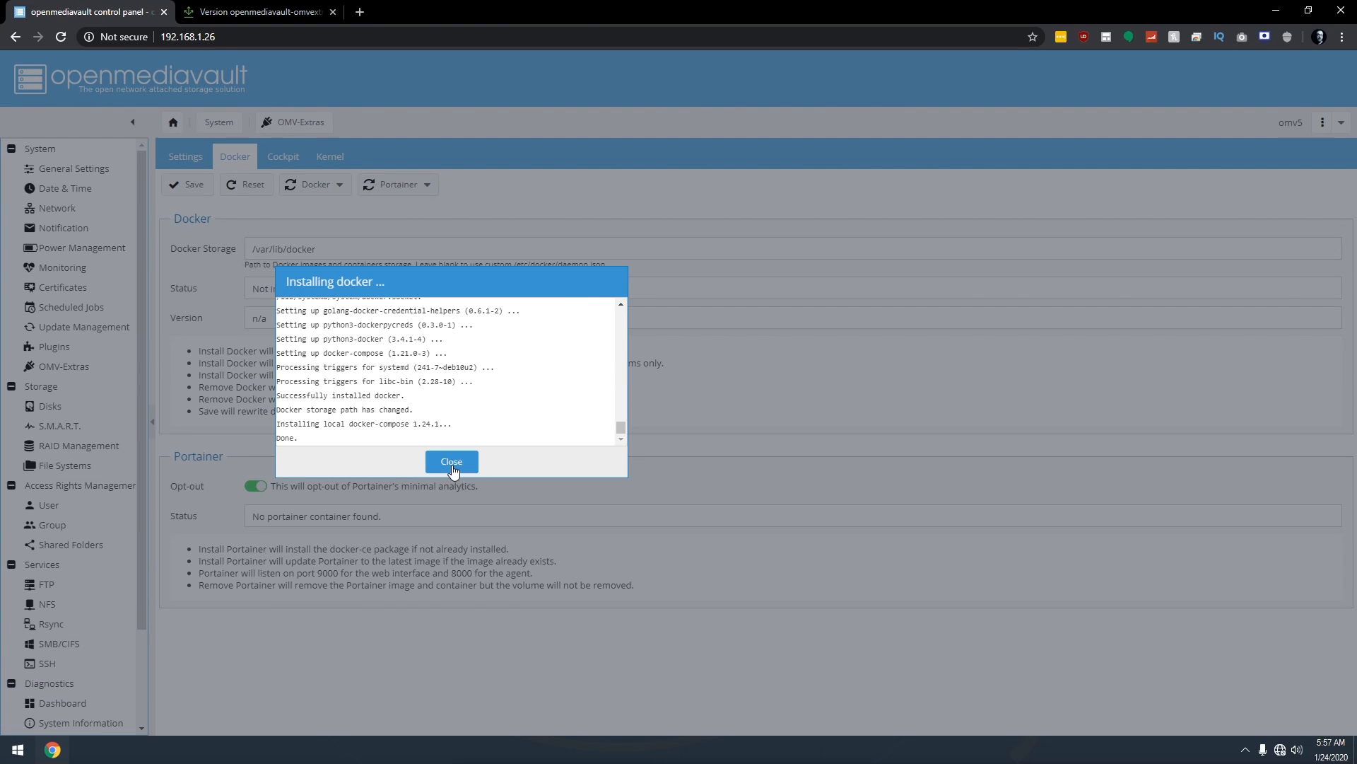
left_click(452, 464)
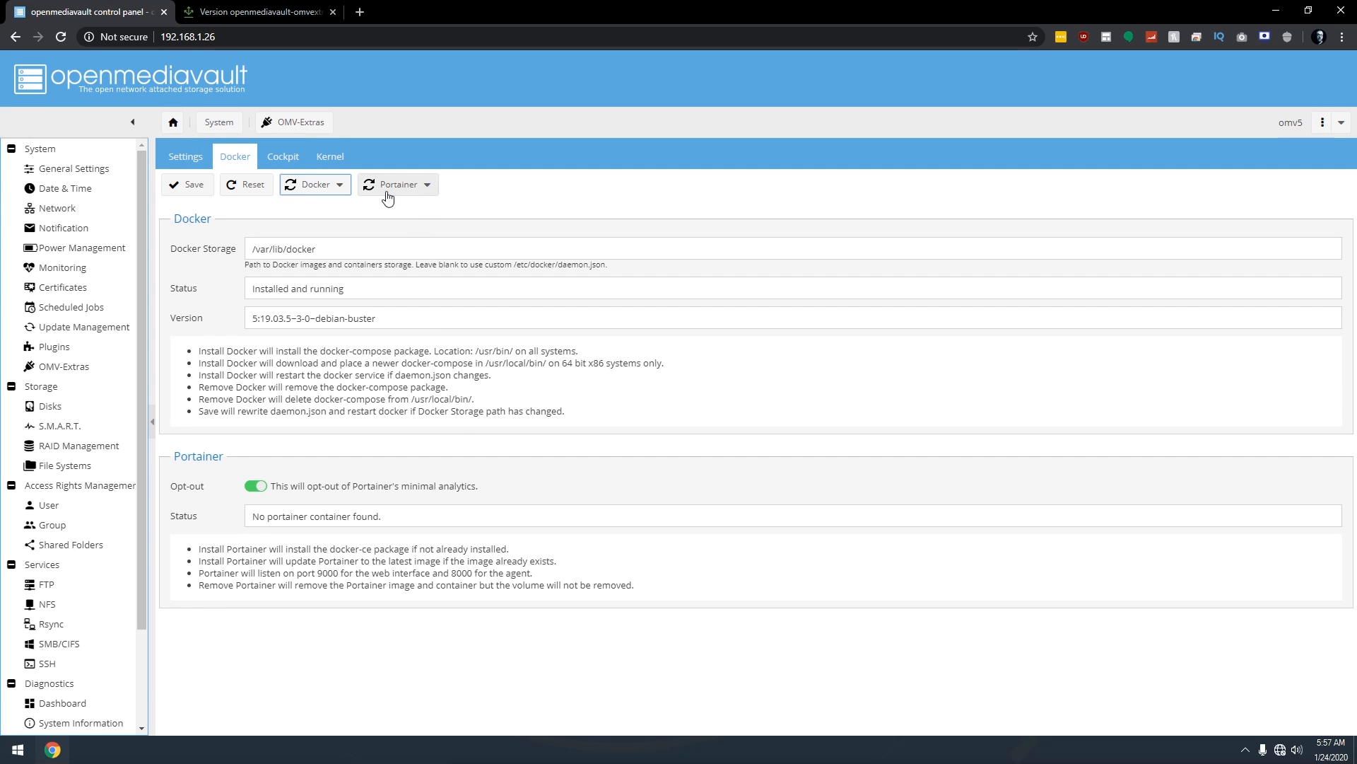
Install Portainer and confirm Docker is installed and running and Portainer is up.
left_click(424, 188)
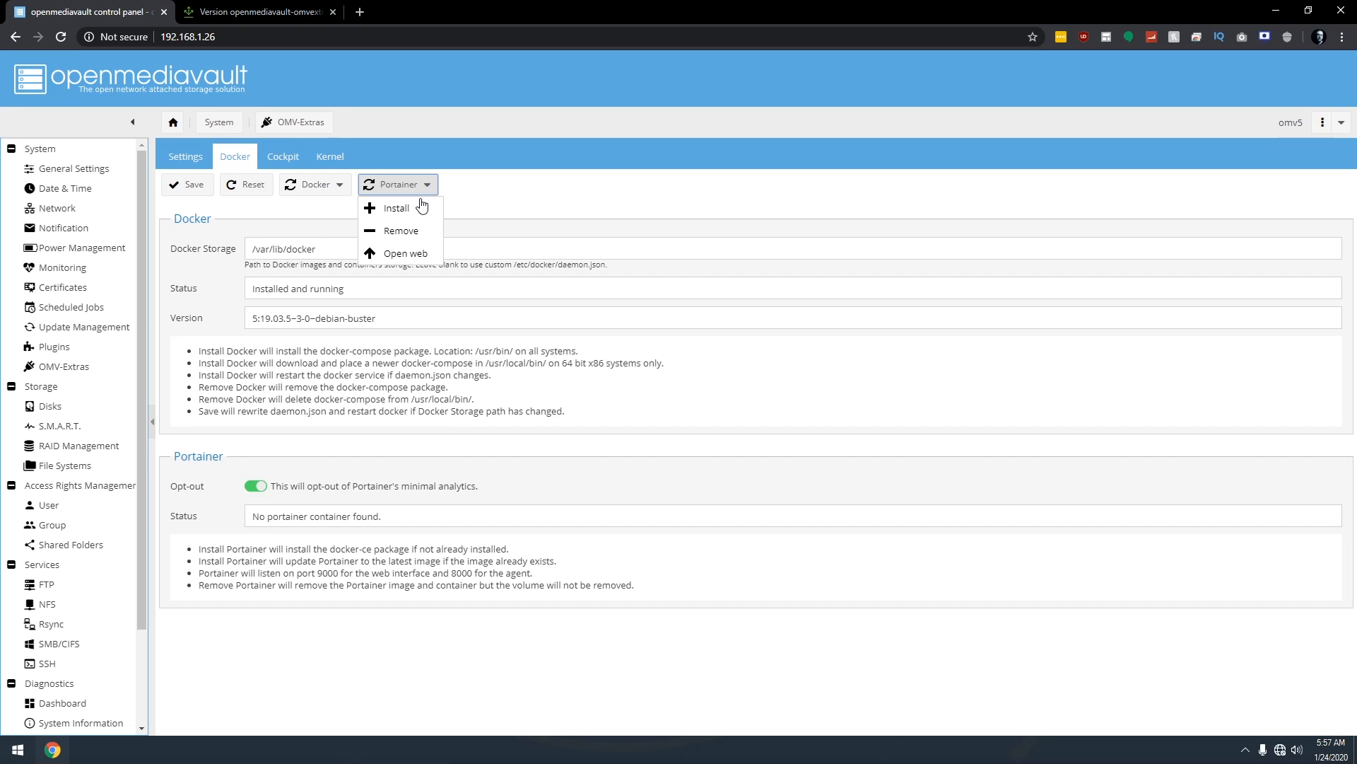
left_click(410, 208)
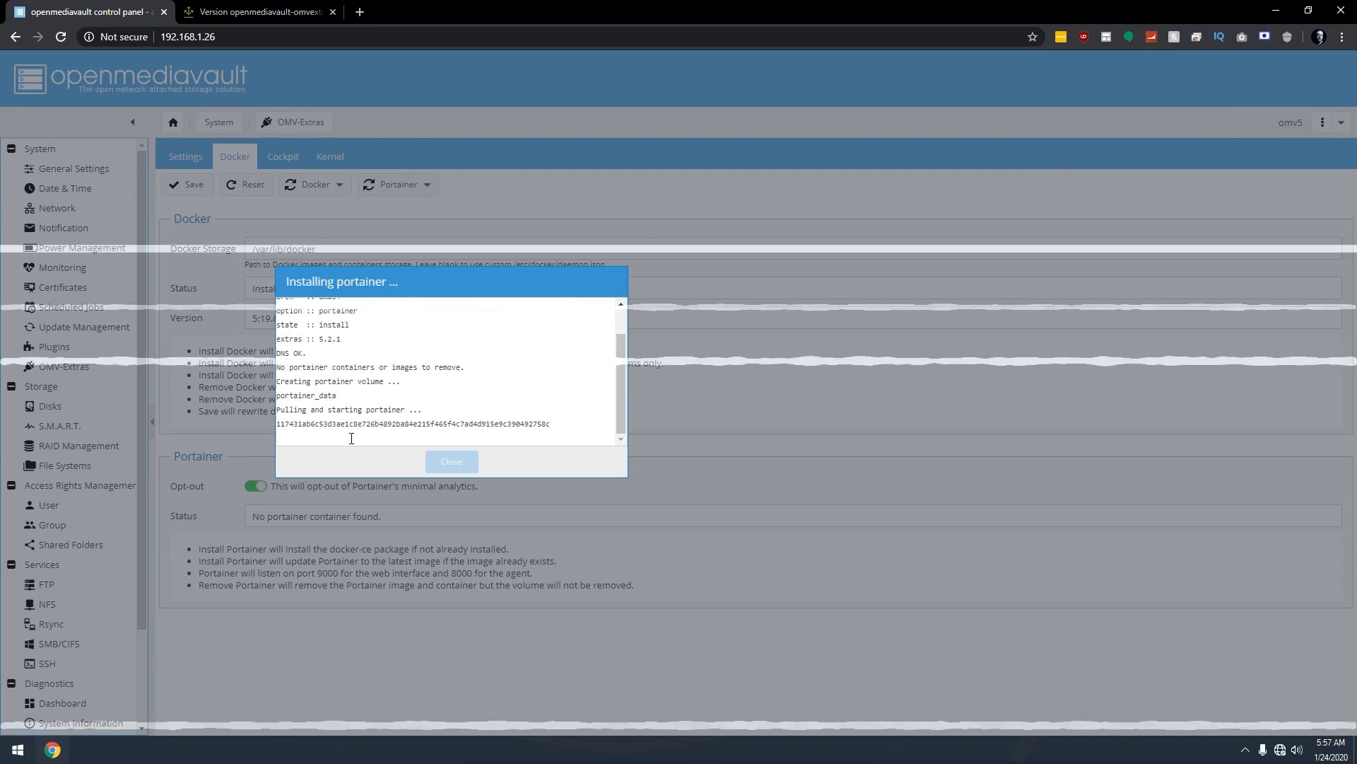
left_click(451, 461)
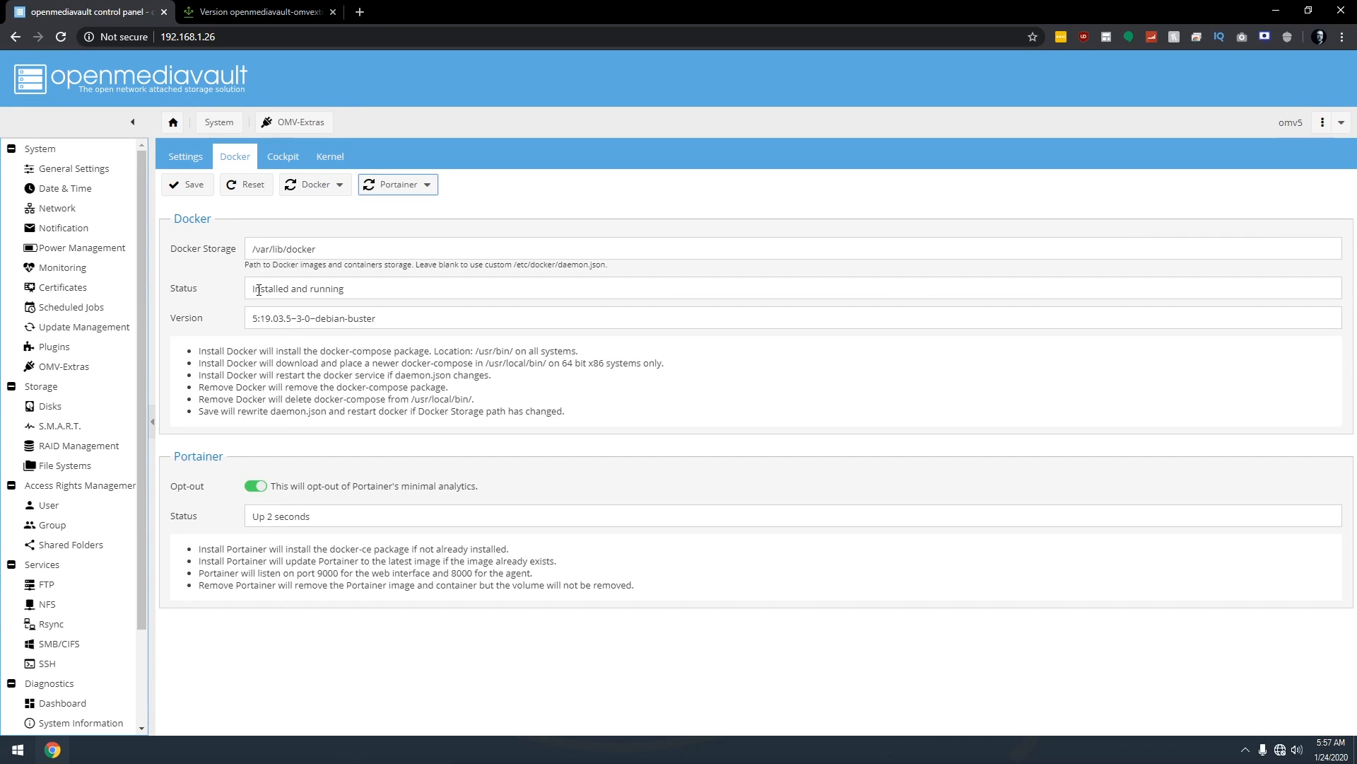
left_click_drag(254, 290, 349, 284)
left_click(355, 514)
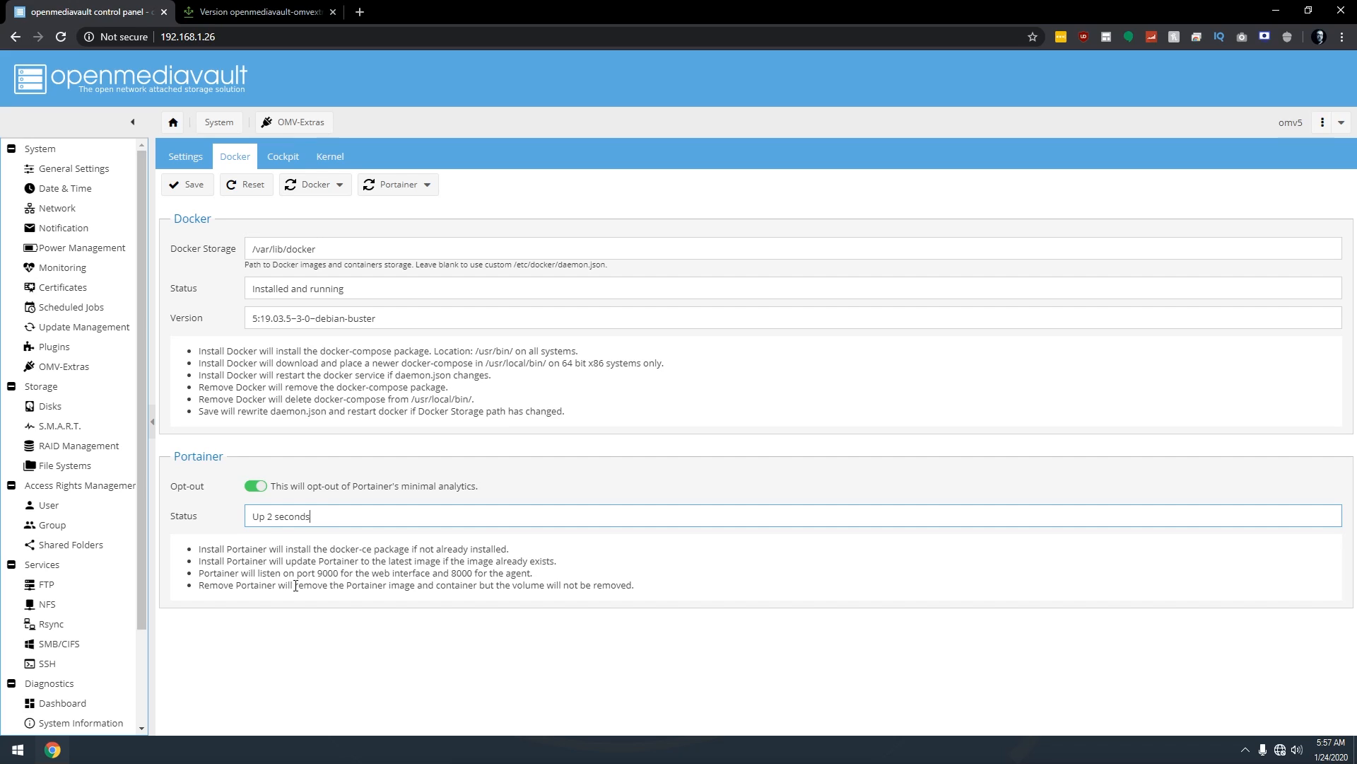
Open a PuTTY SSH session to 192.168.1.26 and accept the server's host key.
left_click(27, 754)
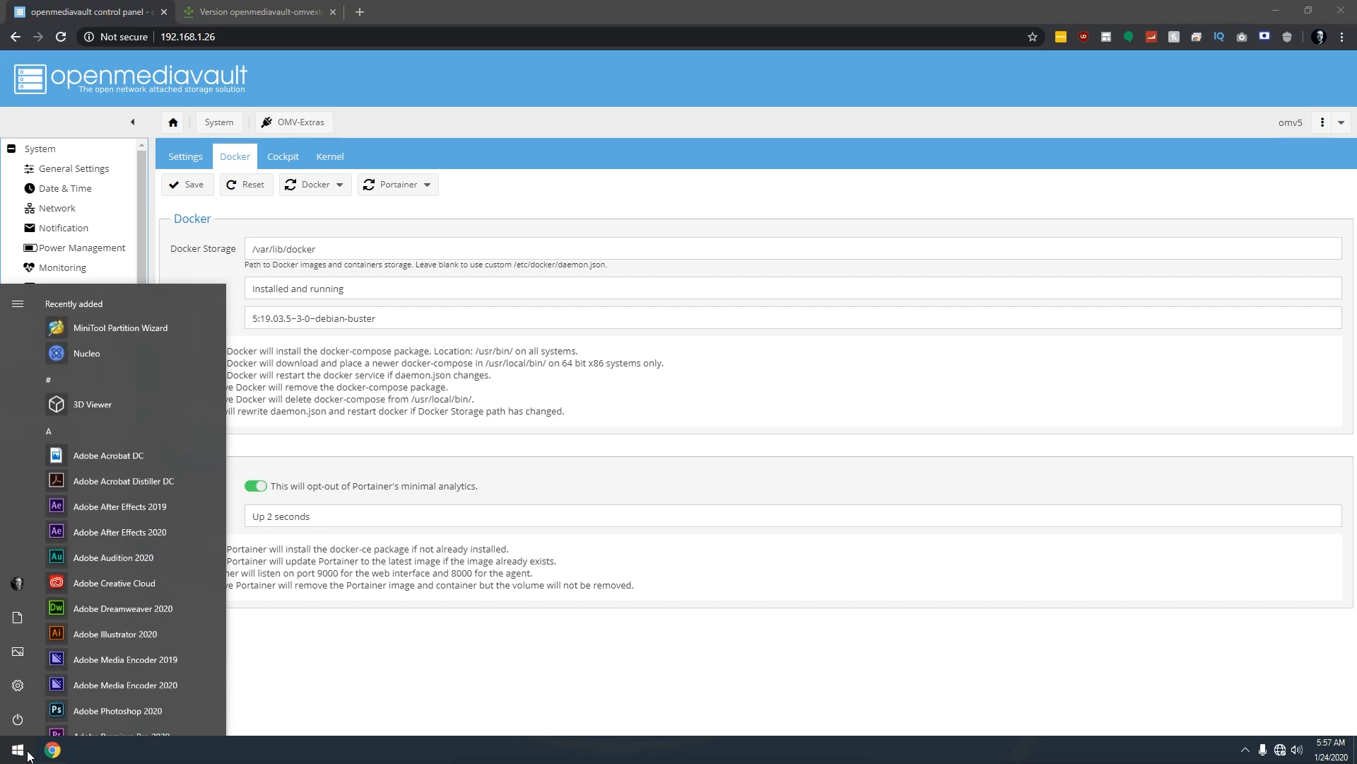
left_click(27, 753)
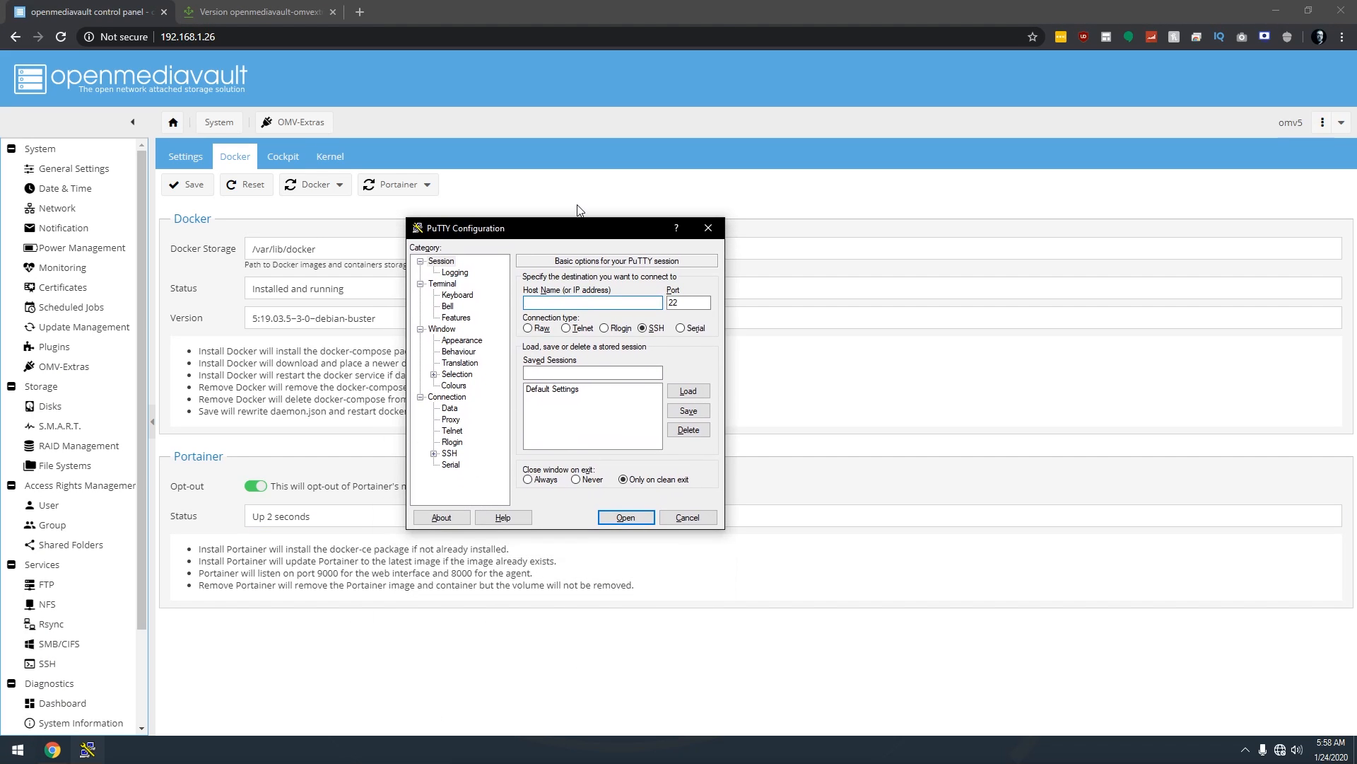
type("192.168.1.26")
key("Return")
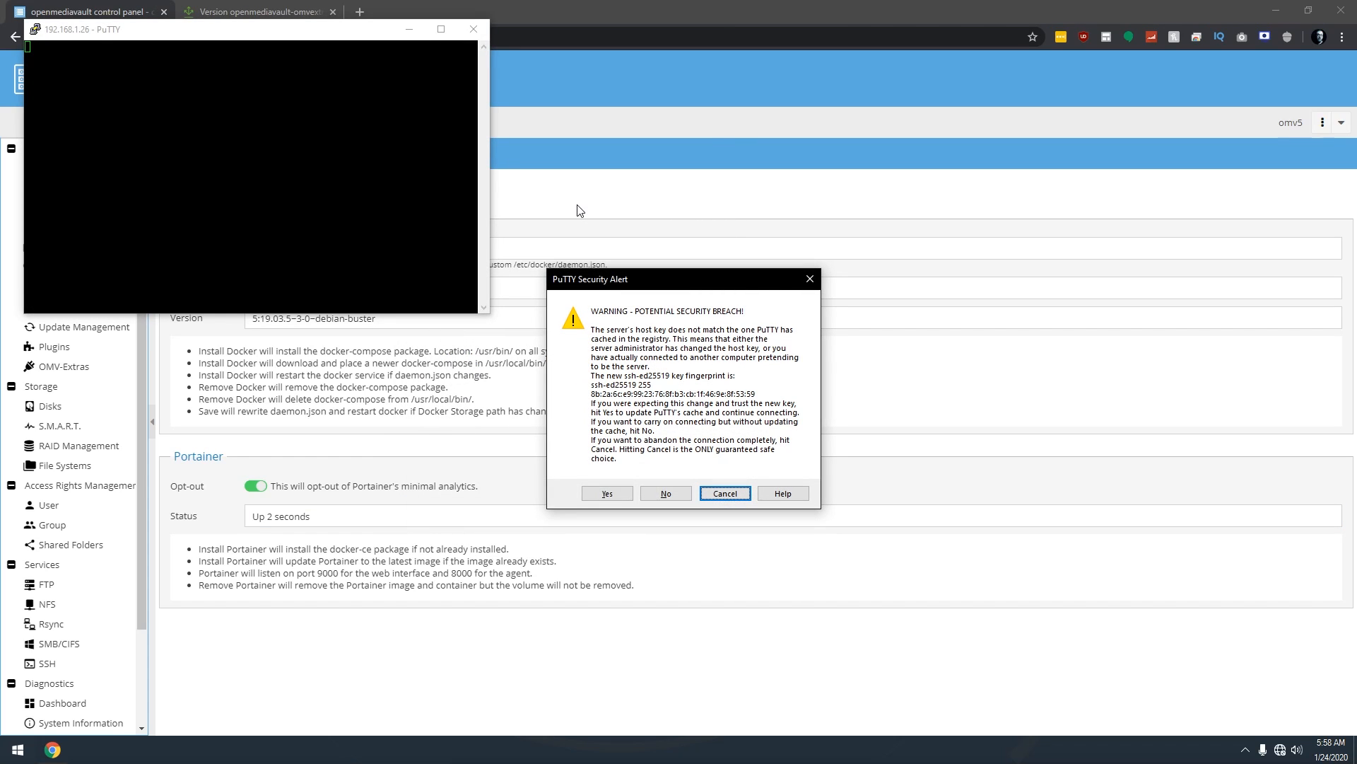
left_click(606, 493)
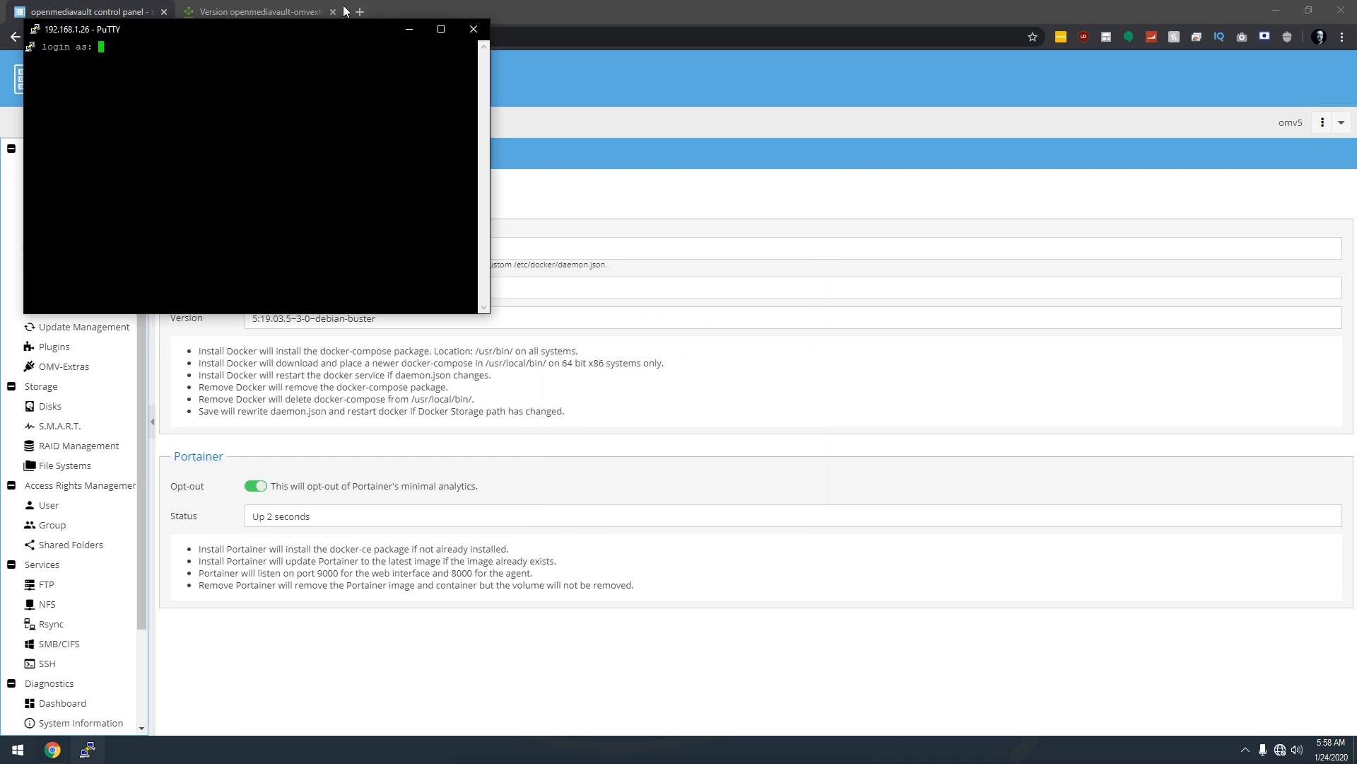
left_click_drag(324, 27, 716, 260)
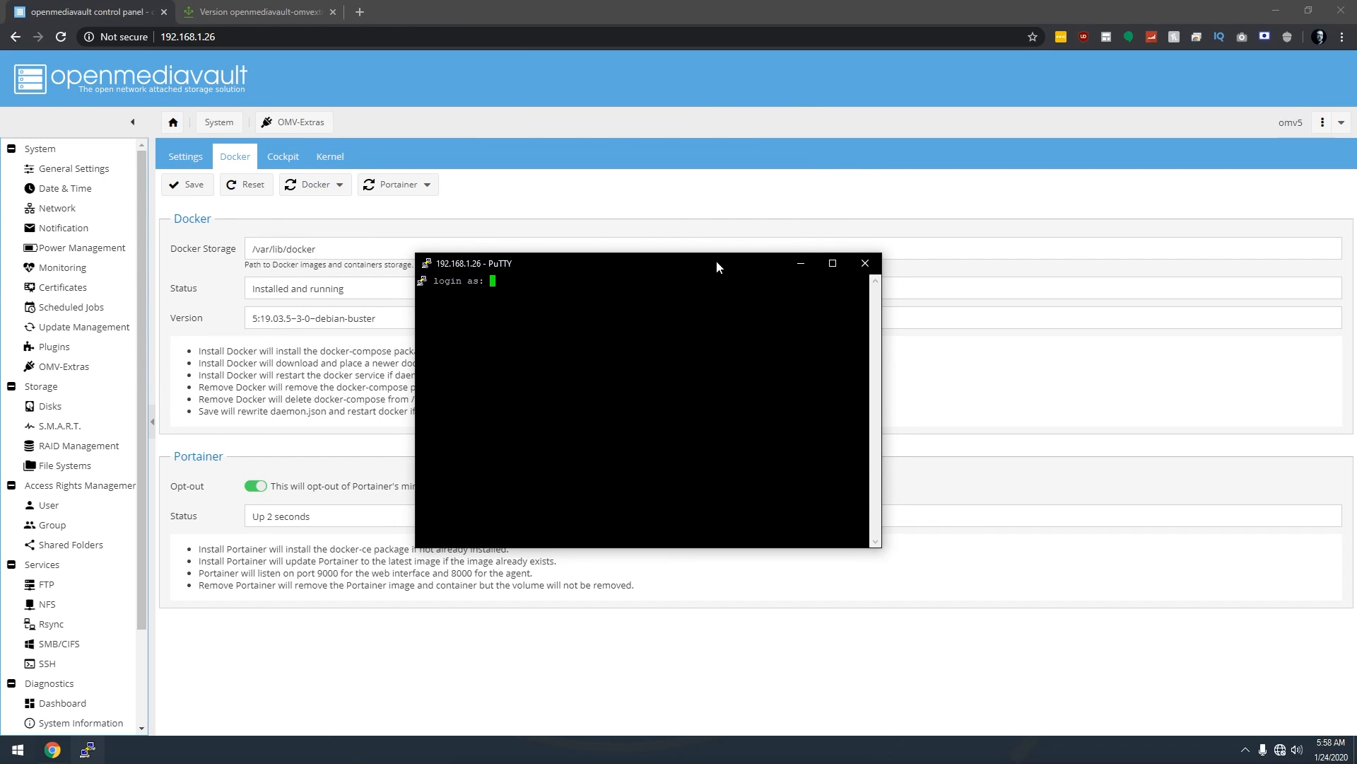
Log in as root and open /etc/openmediavault/config.xml in nano.
type("root")
key("Return")
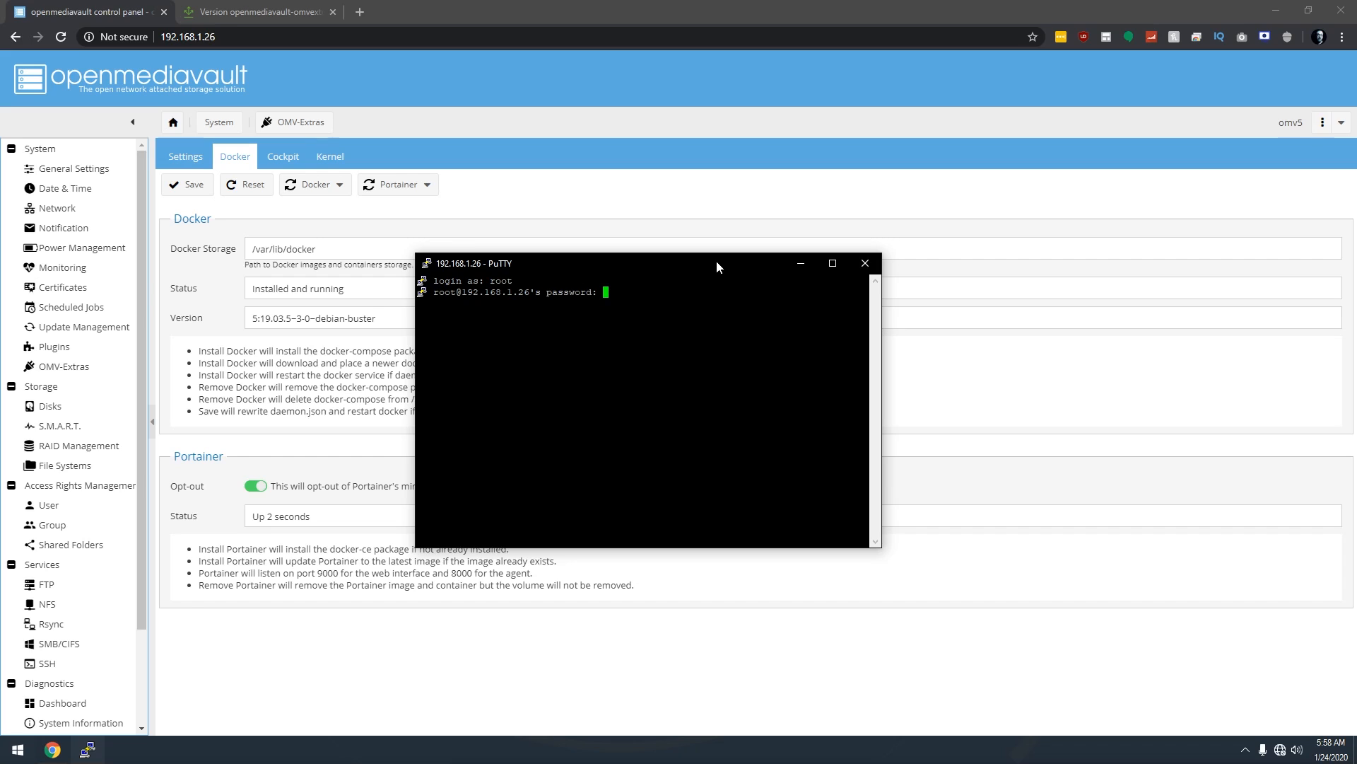
key("Return")
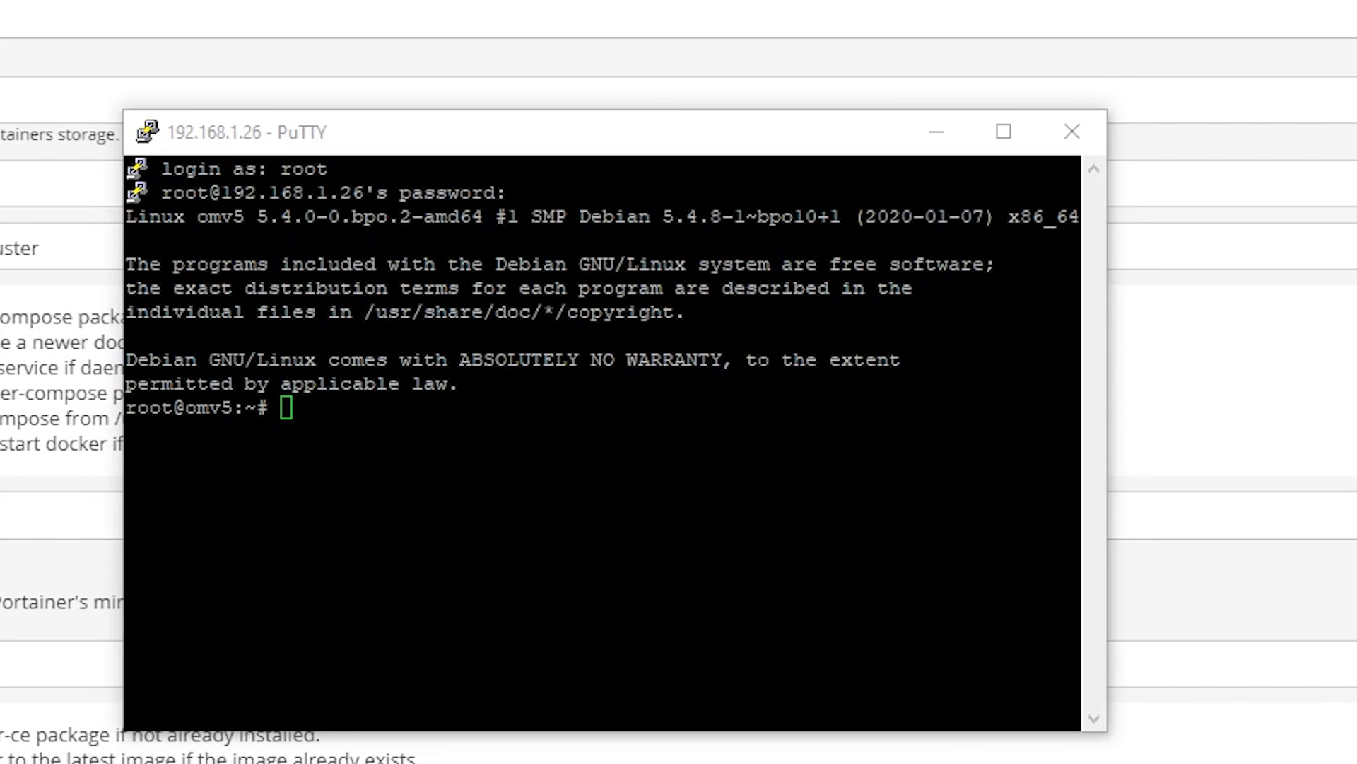
key("Return")
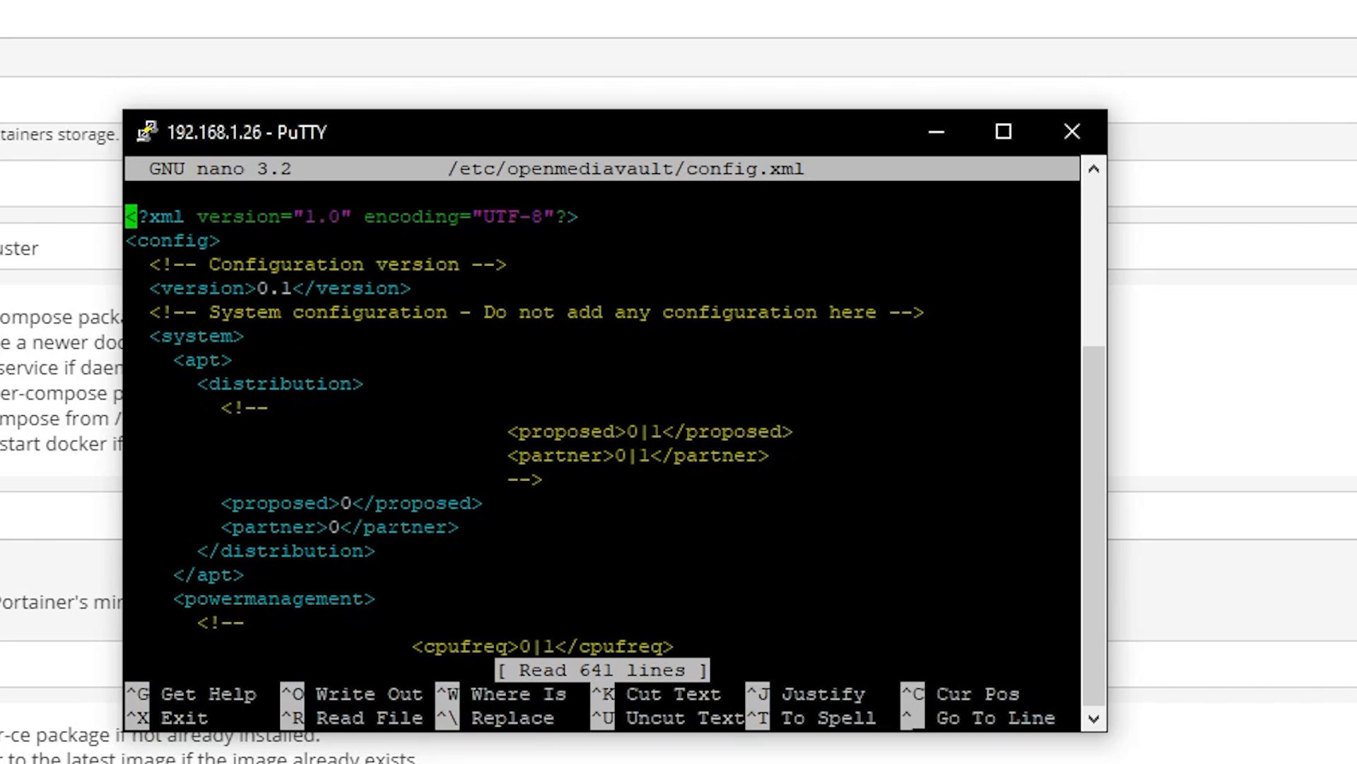
Search config.xml for 'mntent' and move down to the Files disk's opts line.
key("ctrl+w")
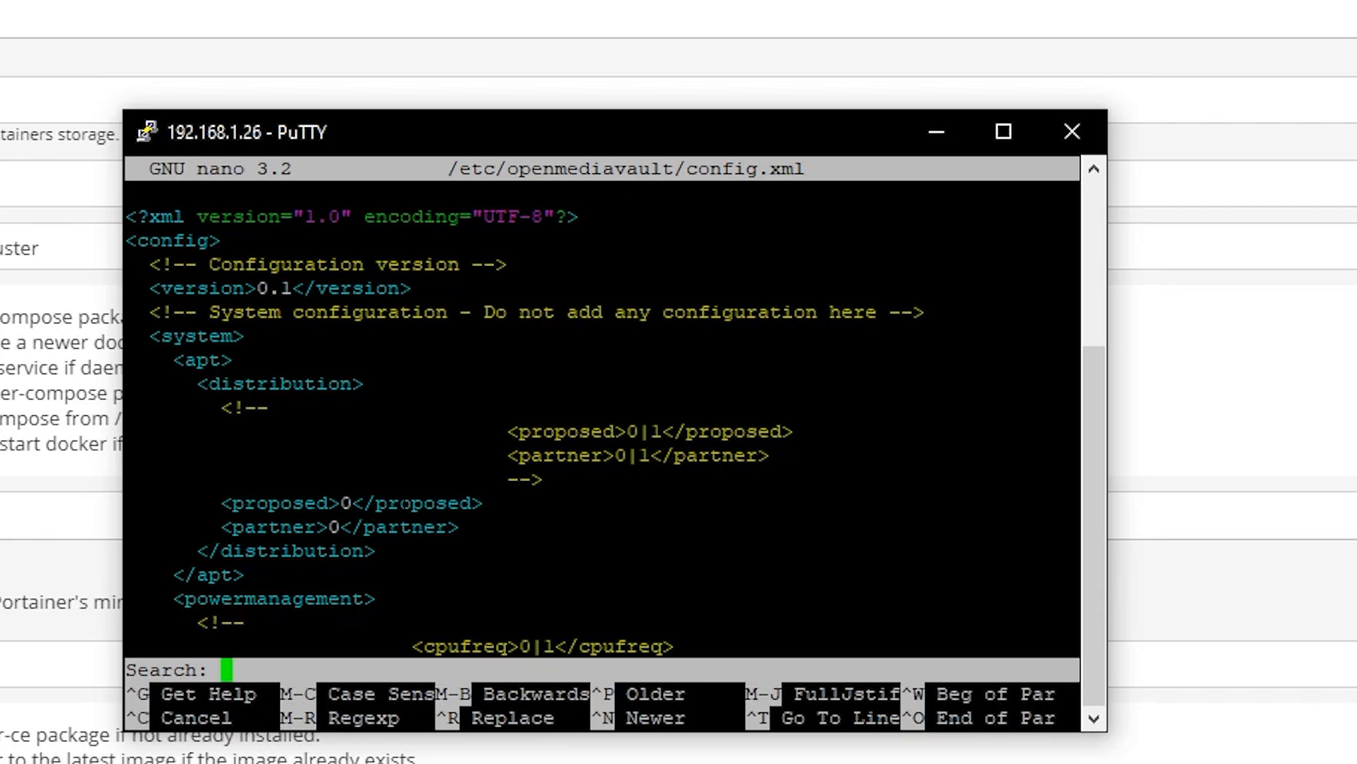
type("mntent")
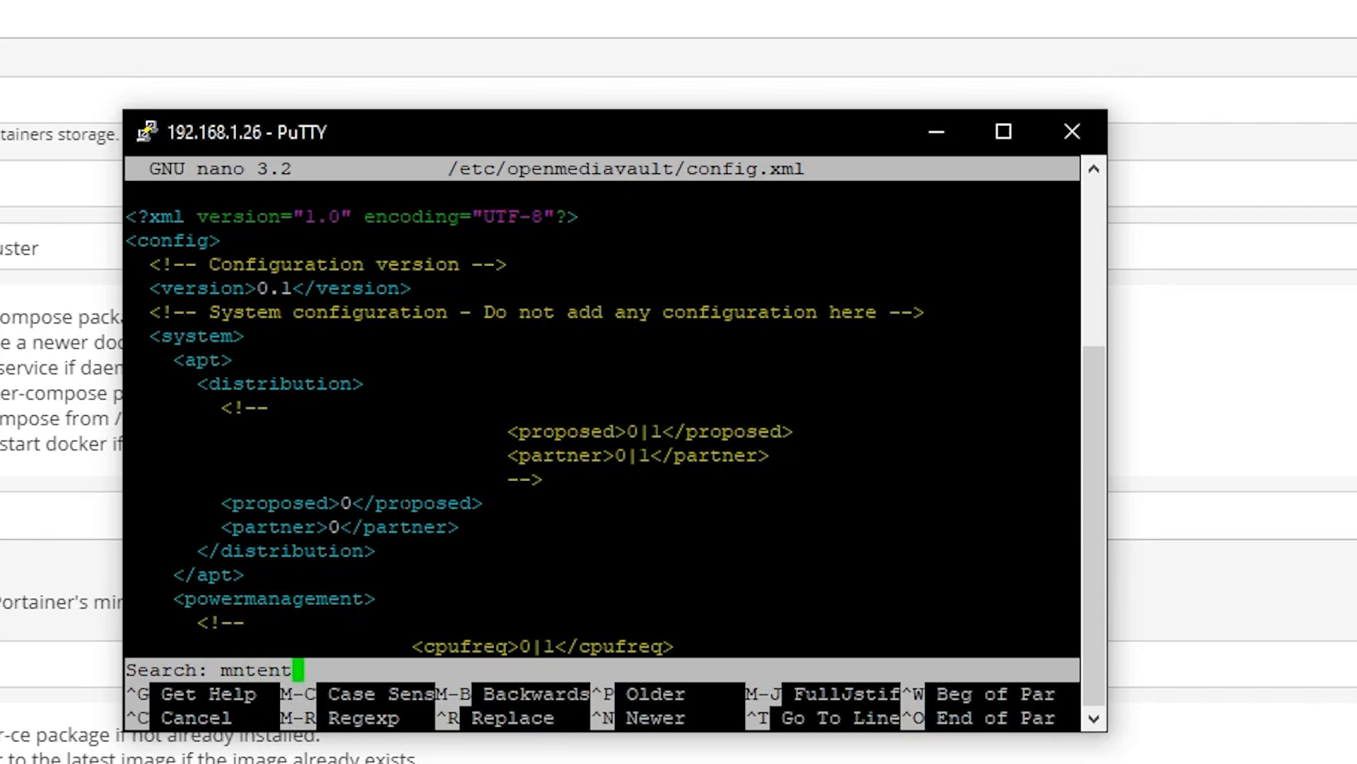
key("Return")
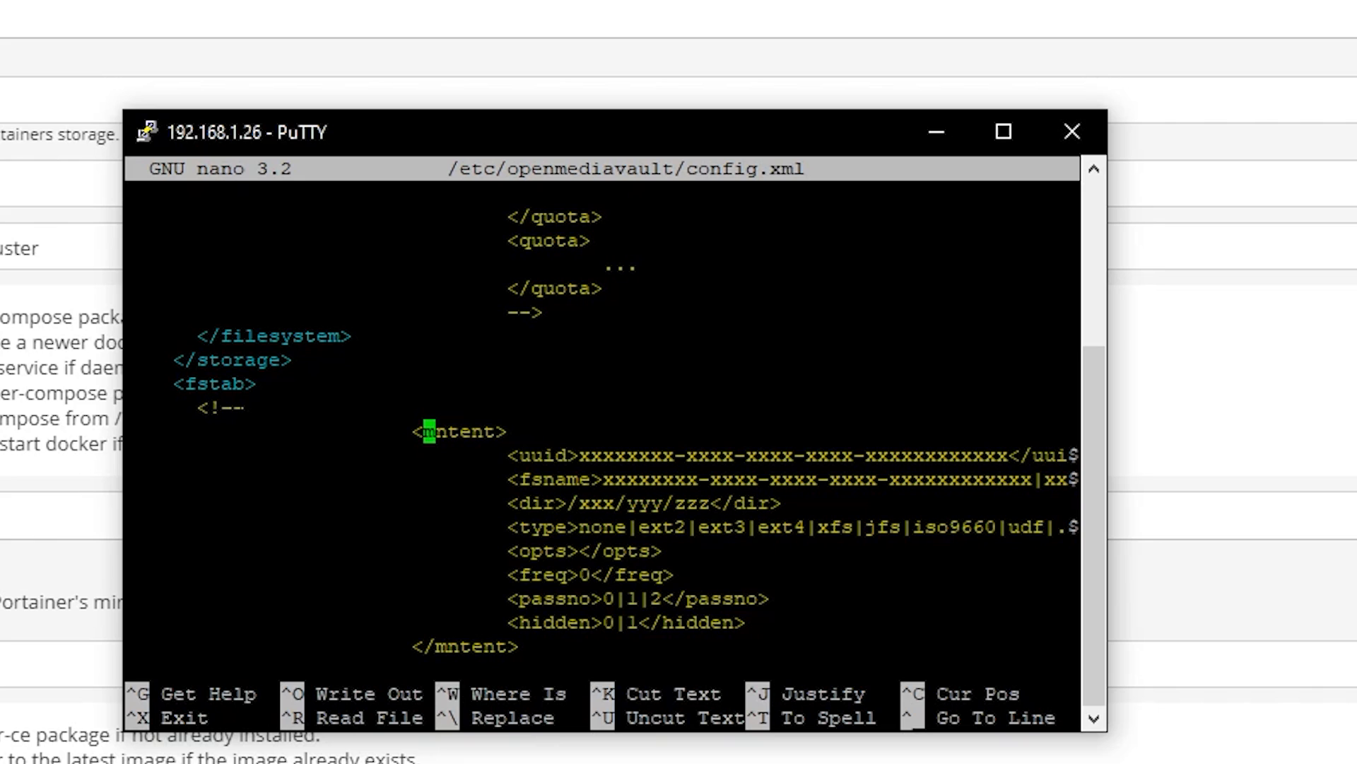
key("Down")
key("Down")
key("Down")
key("Down")
key("Down")
key("Down")
key("Down")
key("Down")
key("Down")
key("Down")
key("Down")
key("Down")
key("Down")
key("Down")
key("Down")
key("Down")
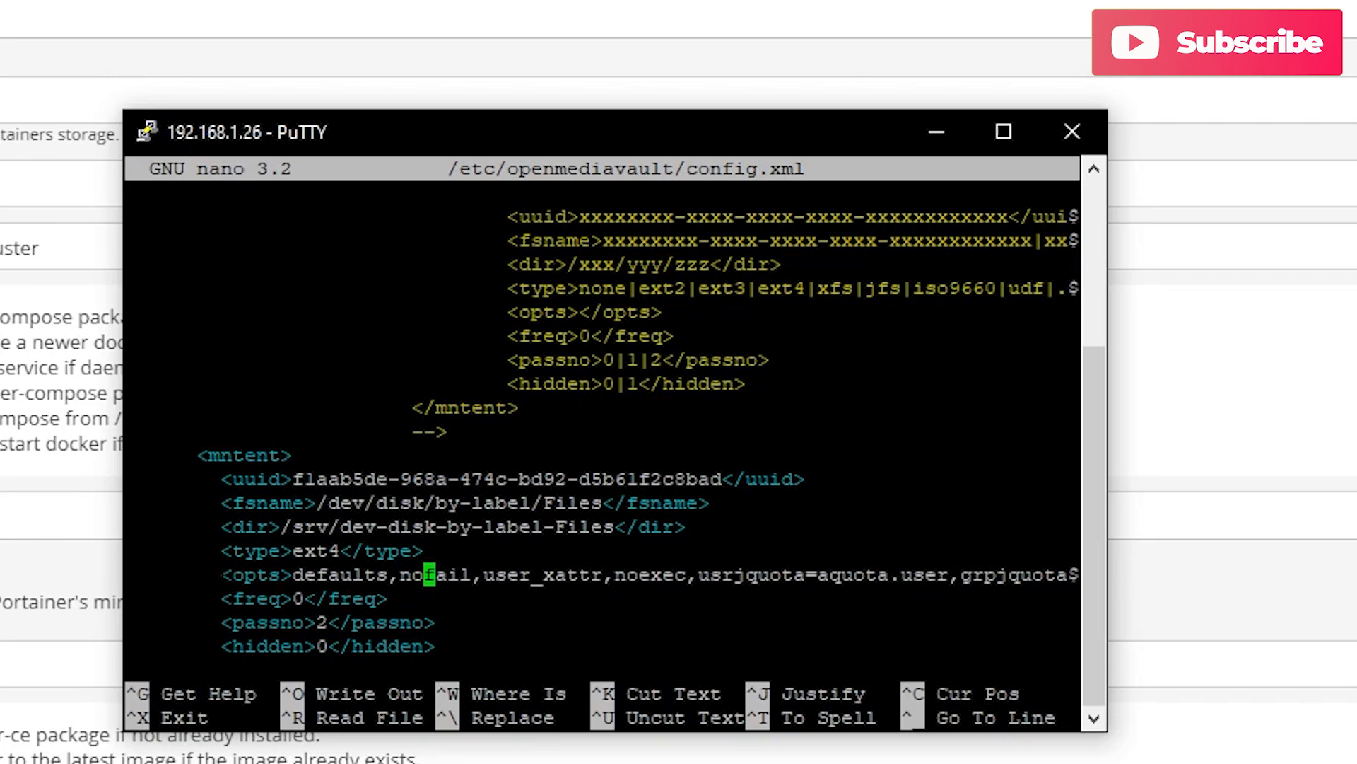
Remove noexec from the Files disk's mount options in config.xml.
key("Right")
key("Right")
key("Right")
key("Right")
key("Right")
key("Right")
key("Right")
key("Right")
key("Right")
key("Right")
key("Right")
key("Right")
key("Right")
key("Right")
key("Right")
key("Right")
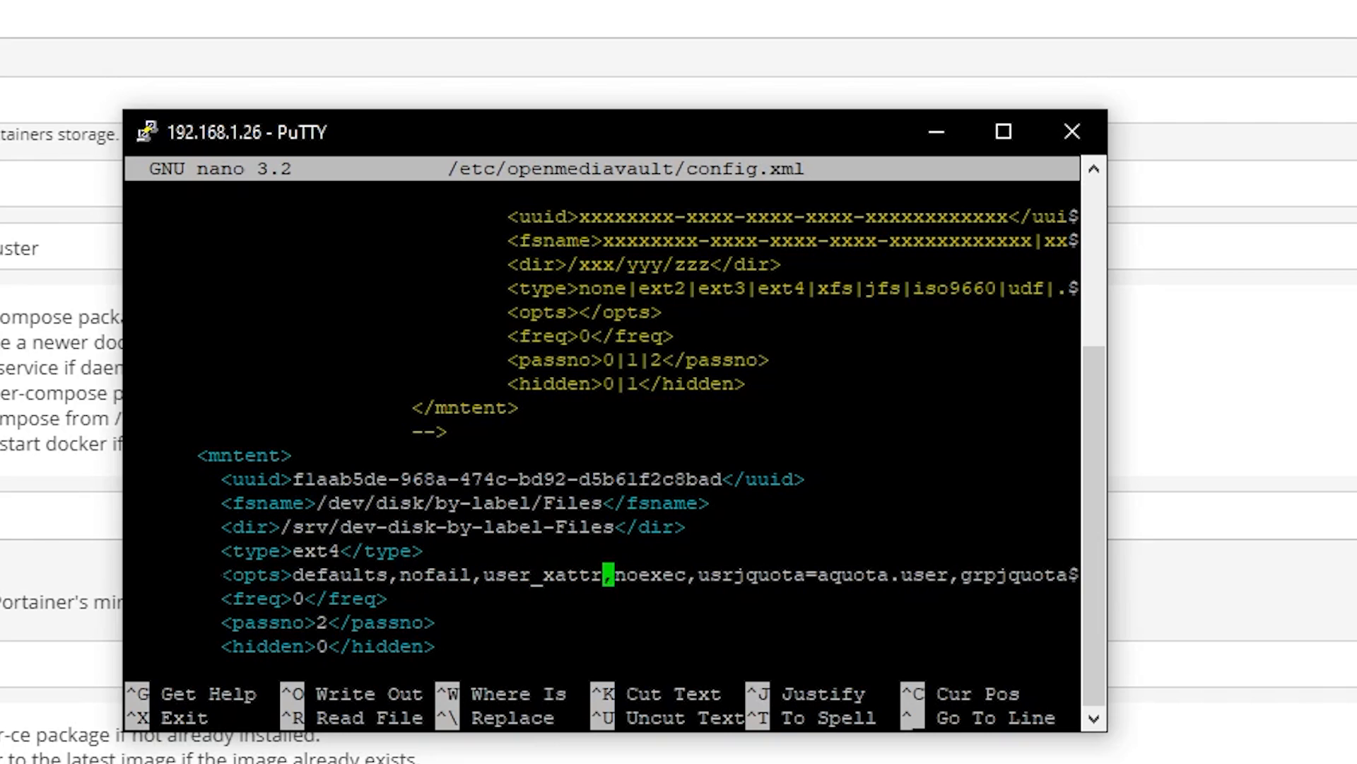
key("Right")
key("Right")
key("Right")
key("Right")
key("Right")
key("Right")
key("BackSpace")
key("BackSpace")
key("BackSpace")
key("BackSpace")
key("BackSpace")
key("BackSpace")
key("BackSpace")
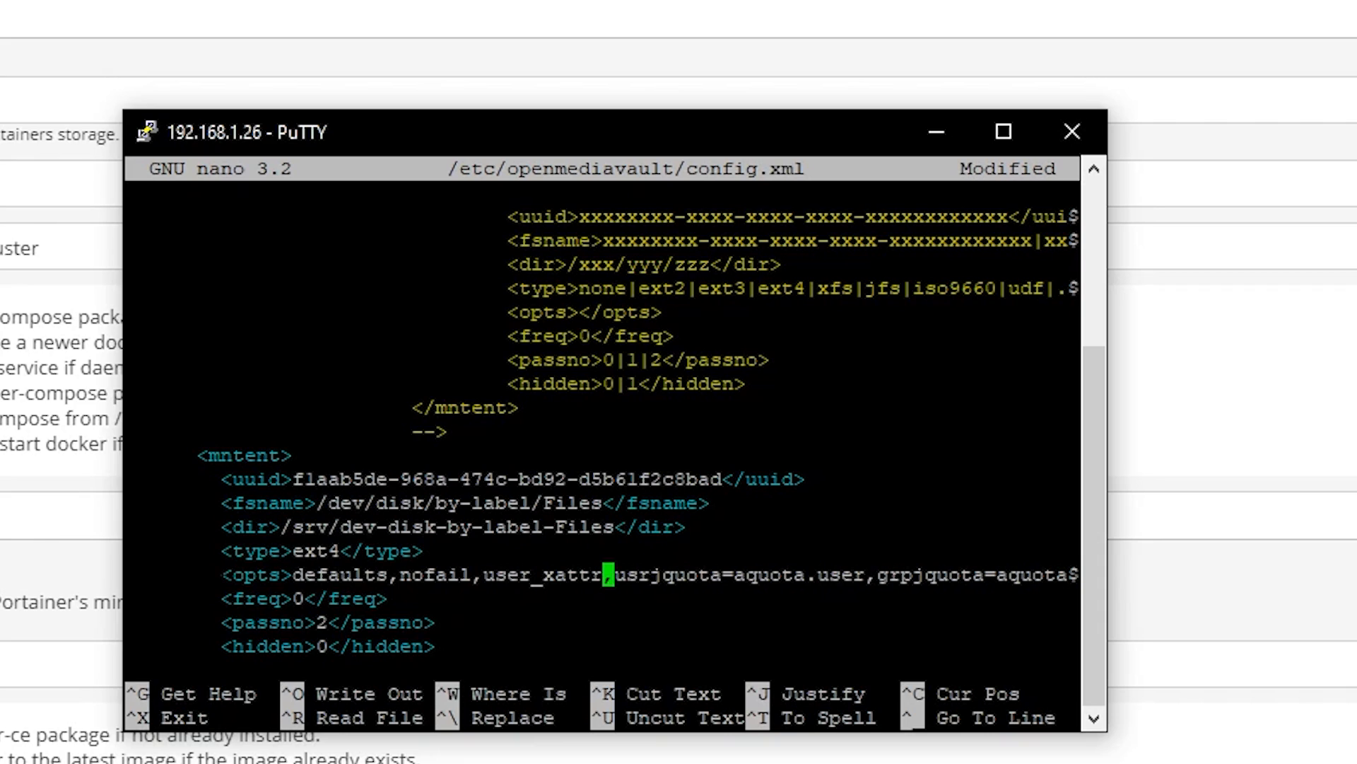
key("Left")
key("Right")
key("Right")
key("Left")
key("Left")
key("Right")
key("Right")
key("Left")
Save config.xml and exit nano.
key("ctrl+x")
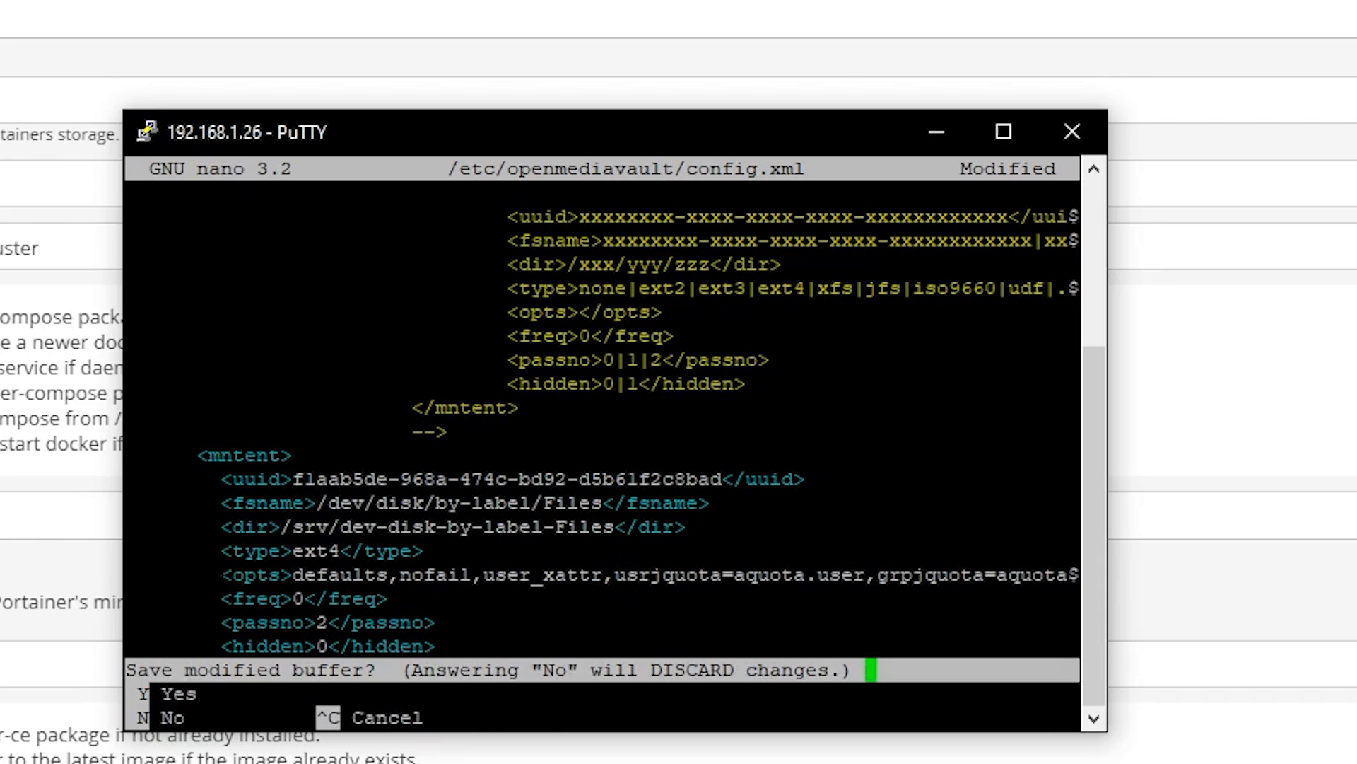
key("y")
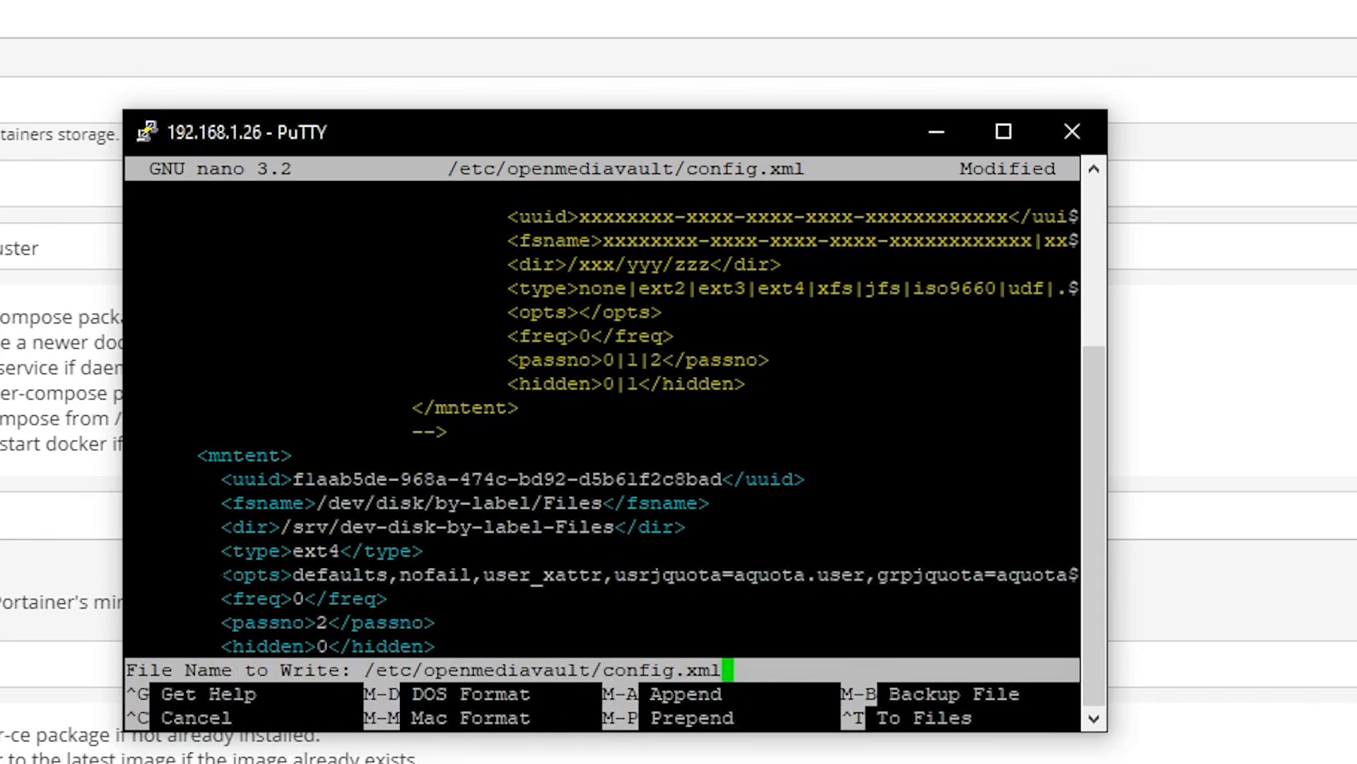
key("Return")
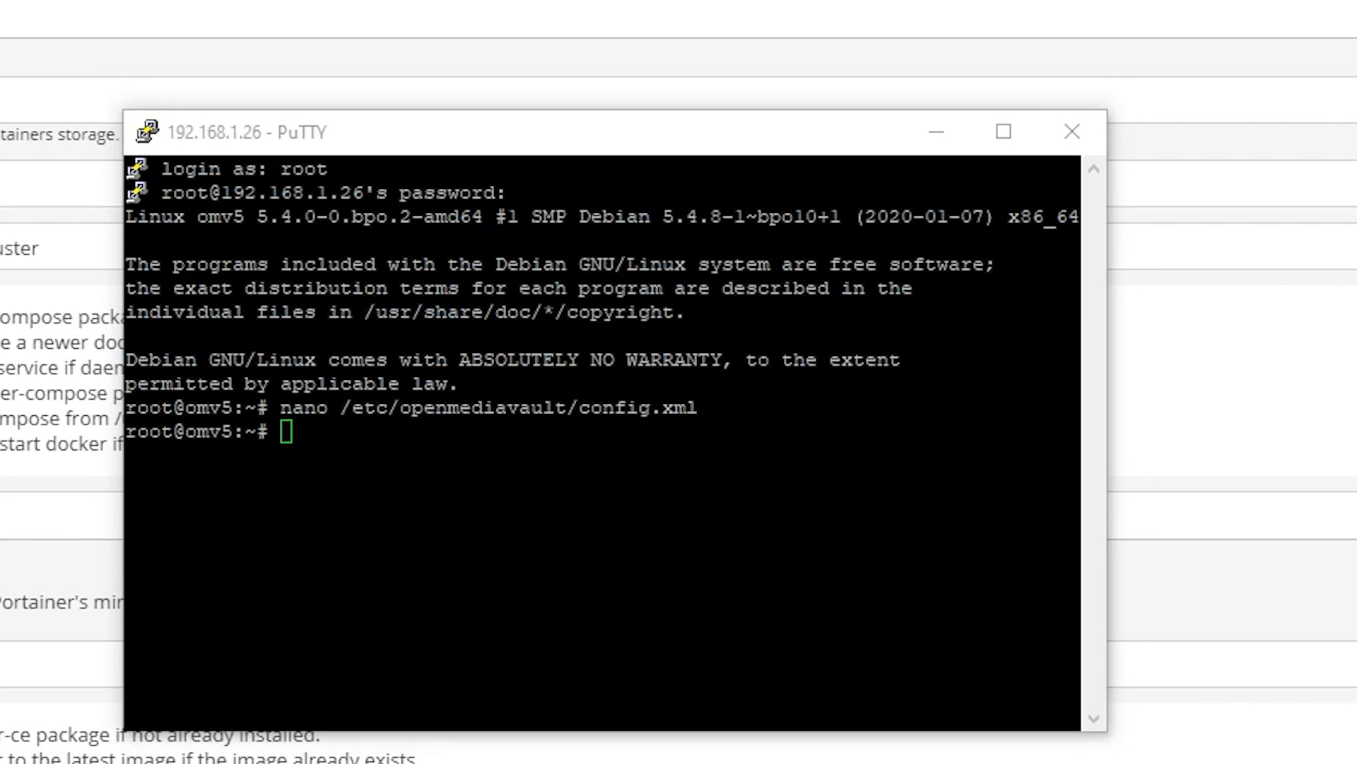
Redeploy fstab with 'omv-salt deploy run fstab', then reboot the server and acknowledge the lost connection.
right_click(602, 452)
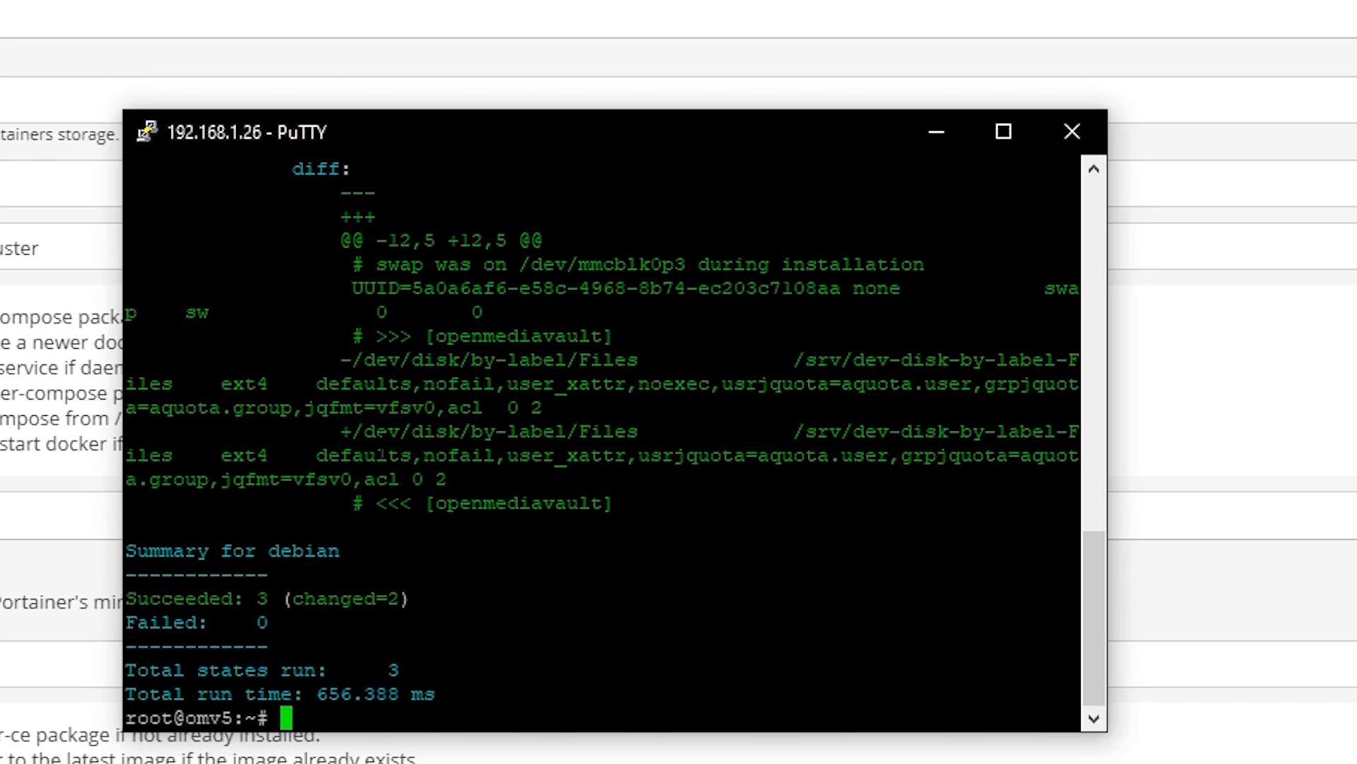
type("reboot")
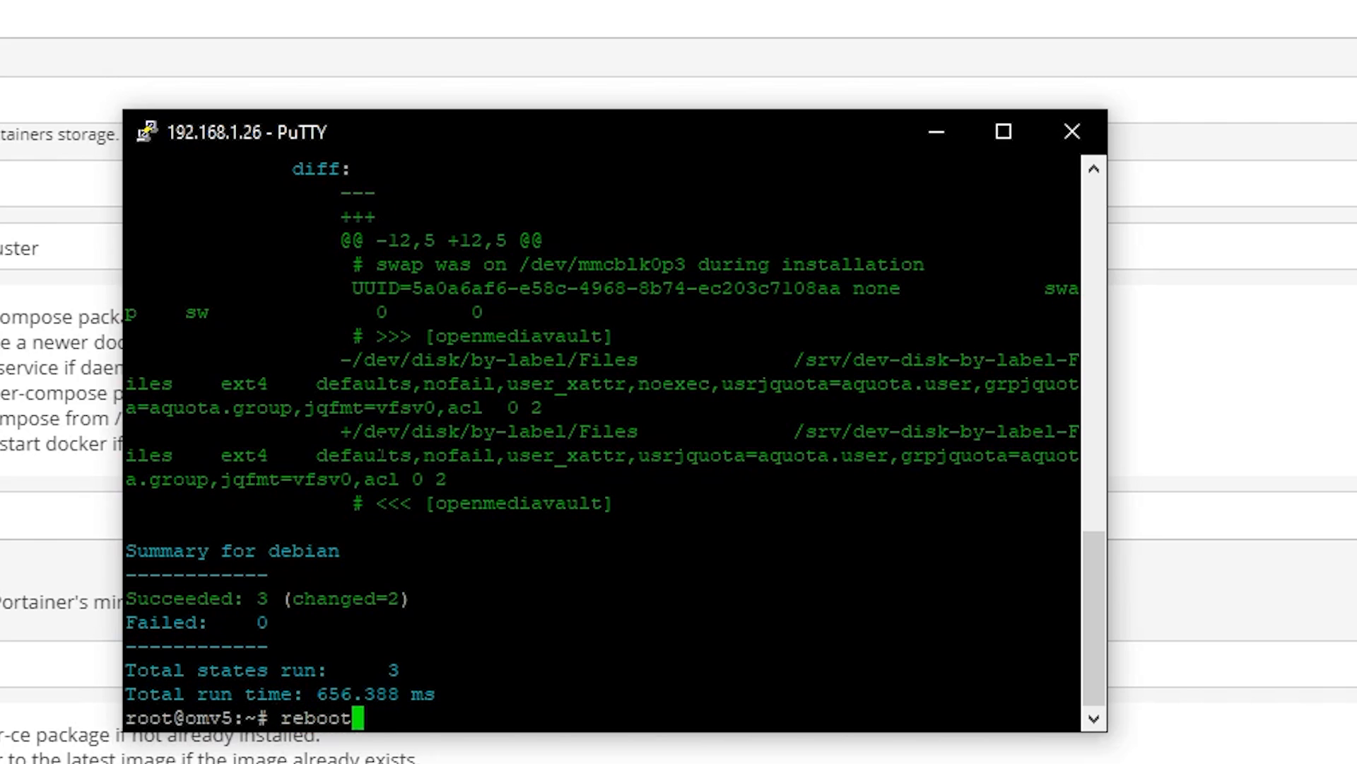
key("Return")
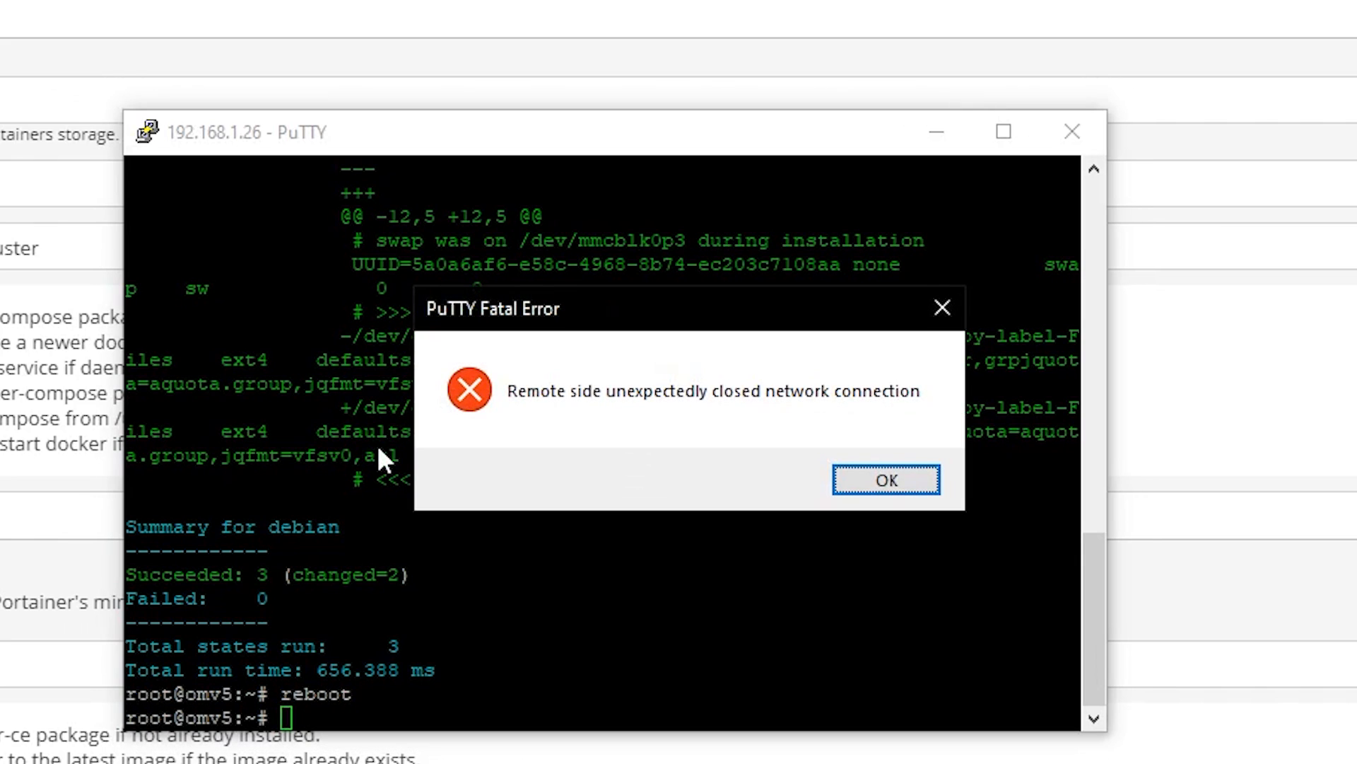
left_click(870, 484)
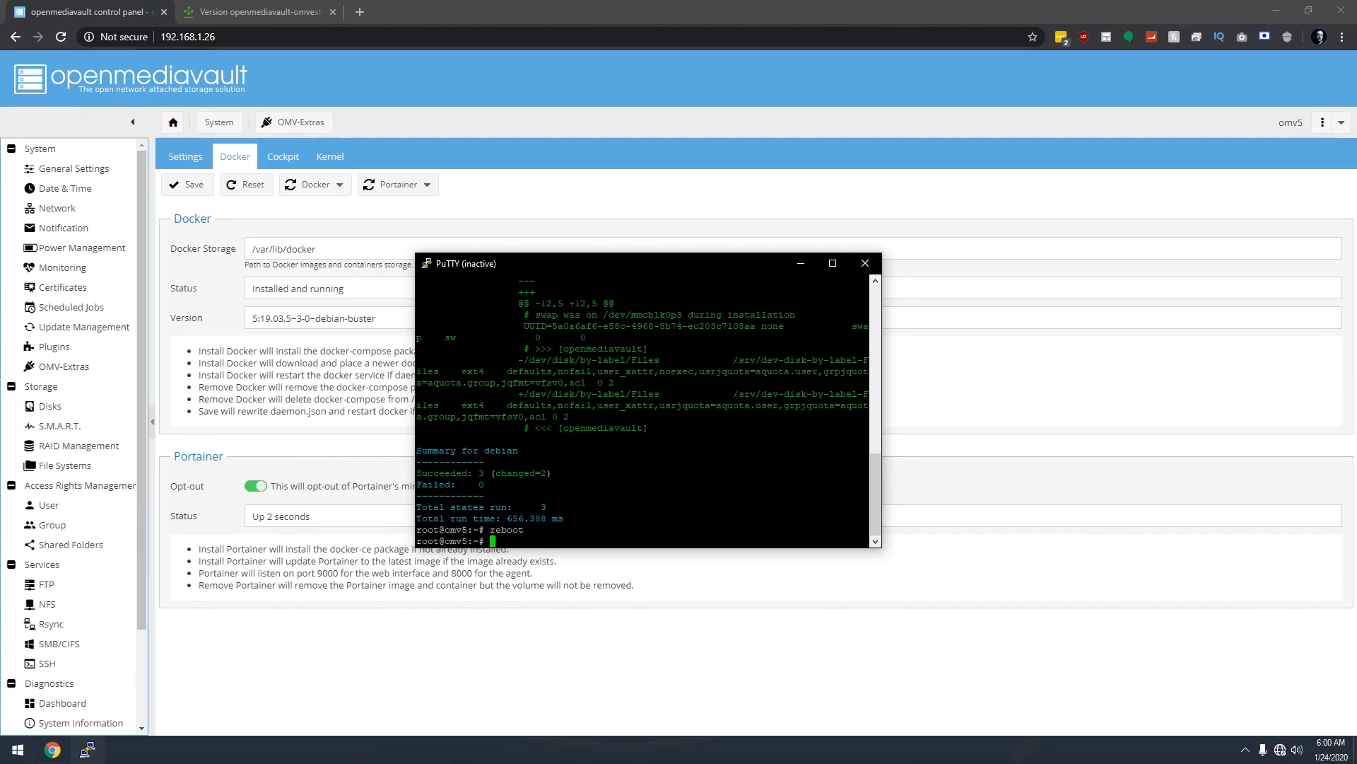
Replace the dead session with a new PuTTY connection to 192.168.1.26, logged in as root.
left_click(871, 261)
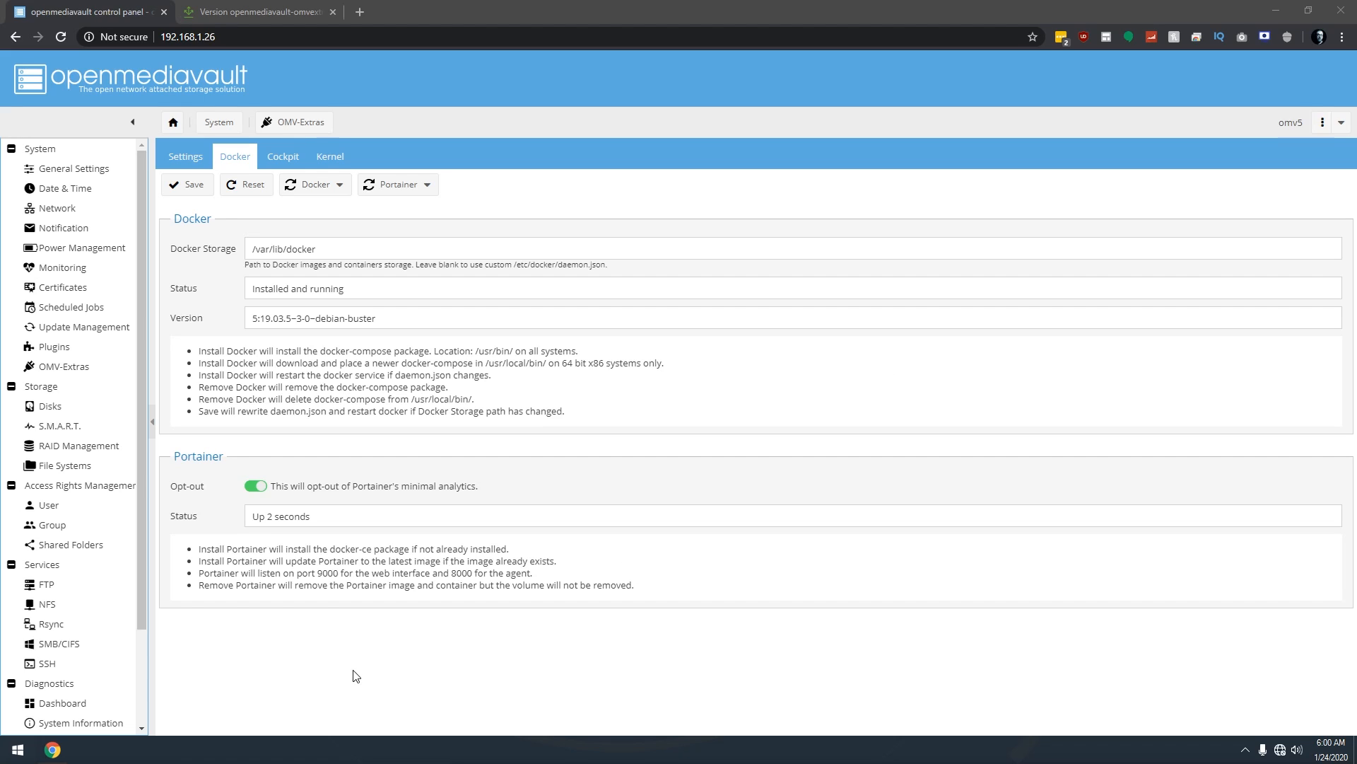
left_click(6, 758)
left_click(6, 758)
left_click_drag(577, 398, 592, 293)
type("192")
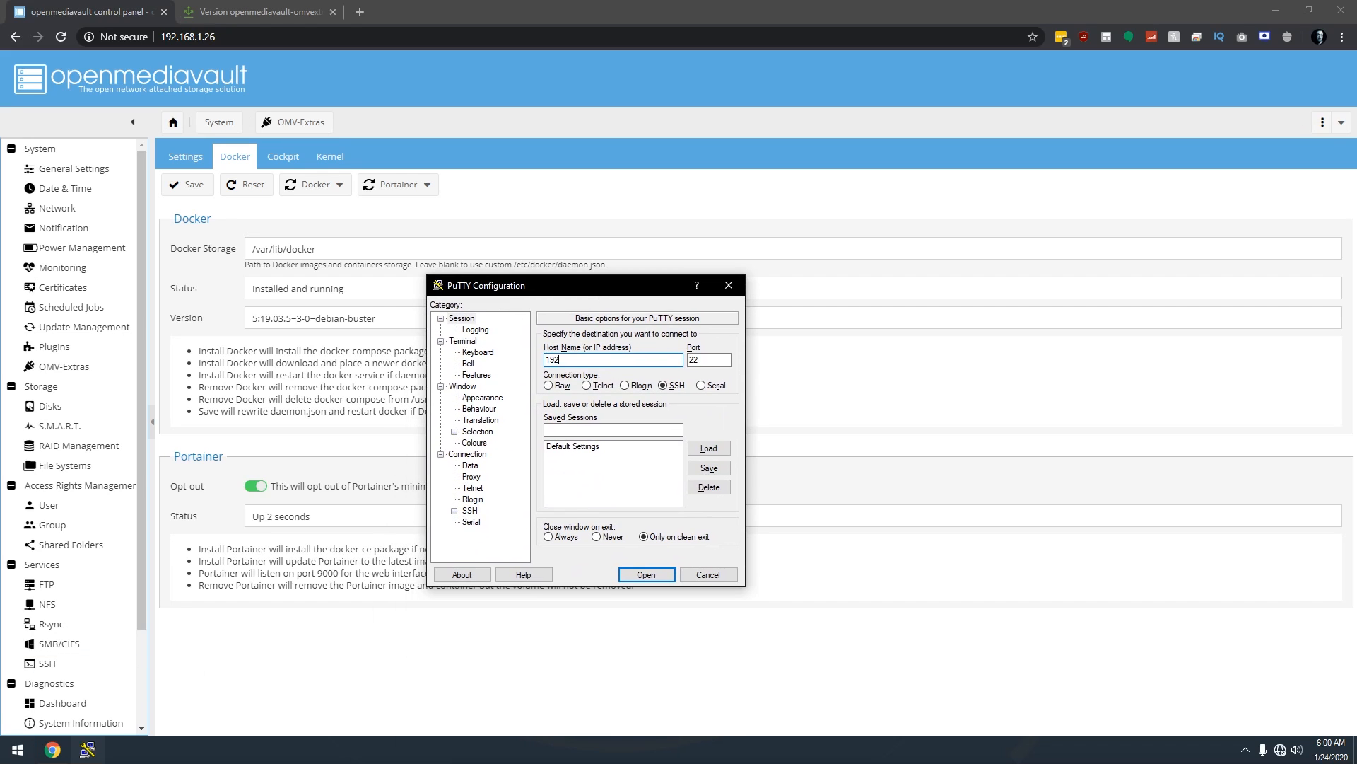
type(".168.1.26")
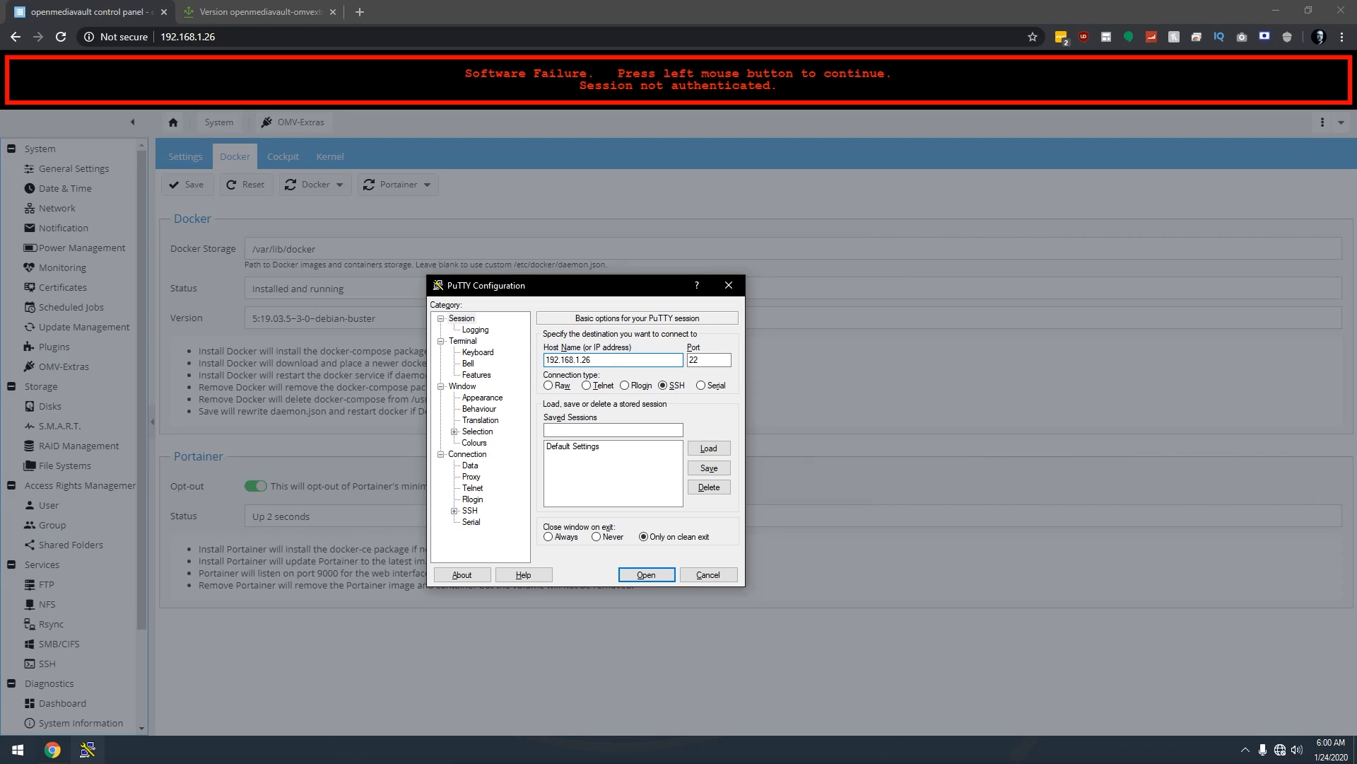
key("Return")
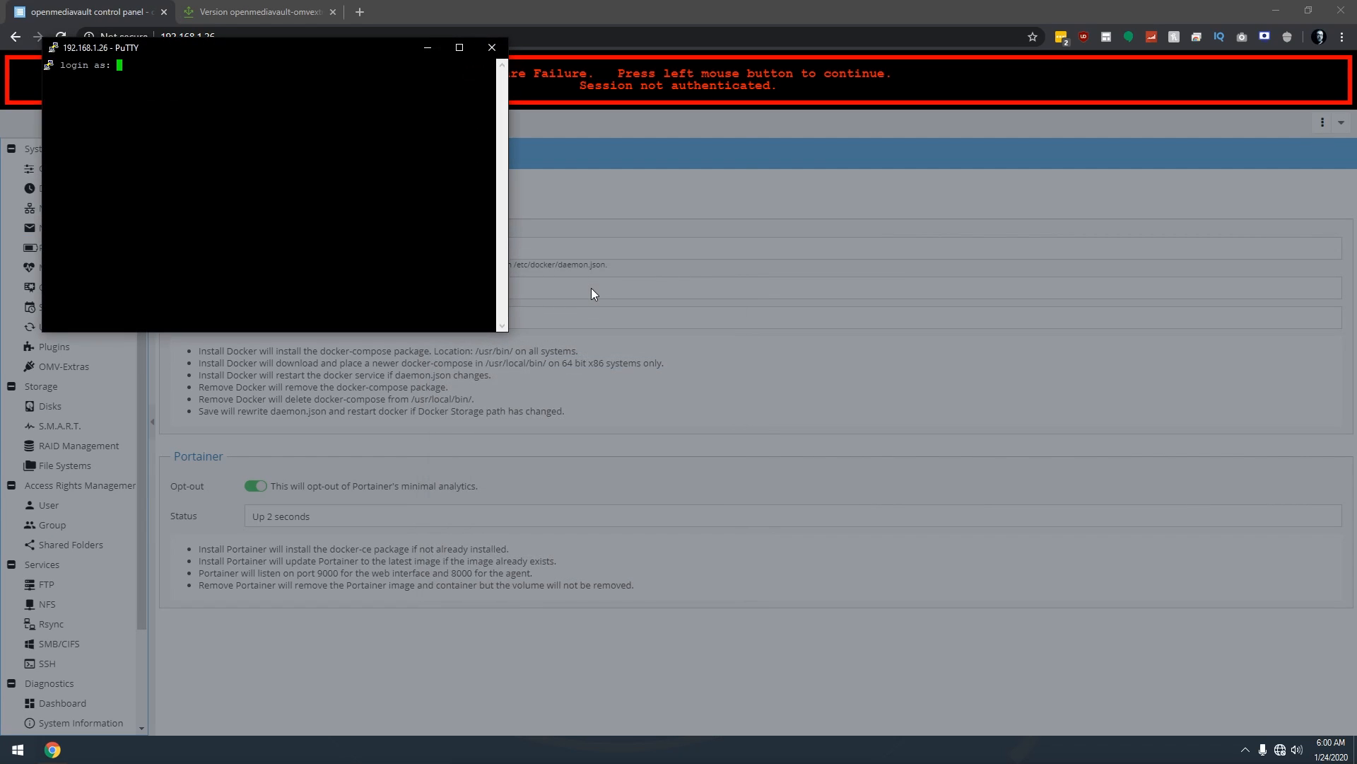
type("root")
key("Return")
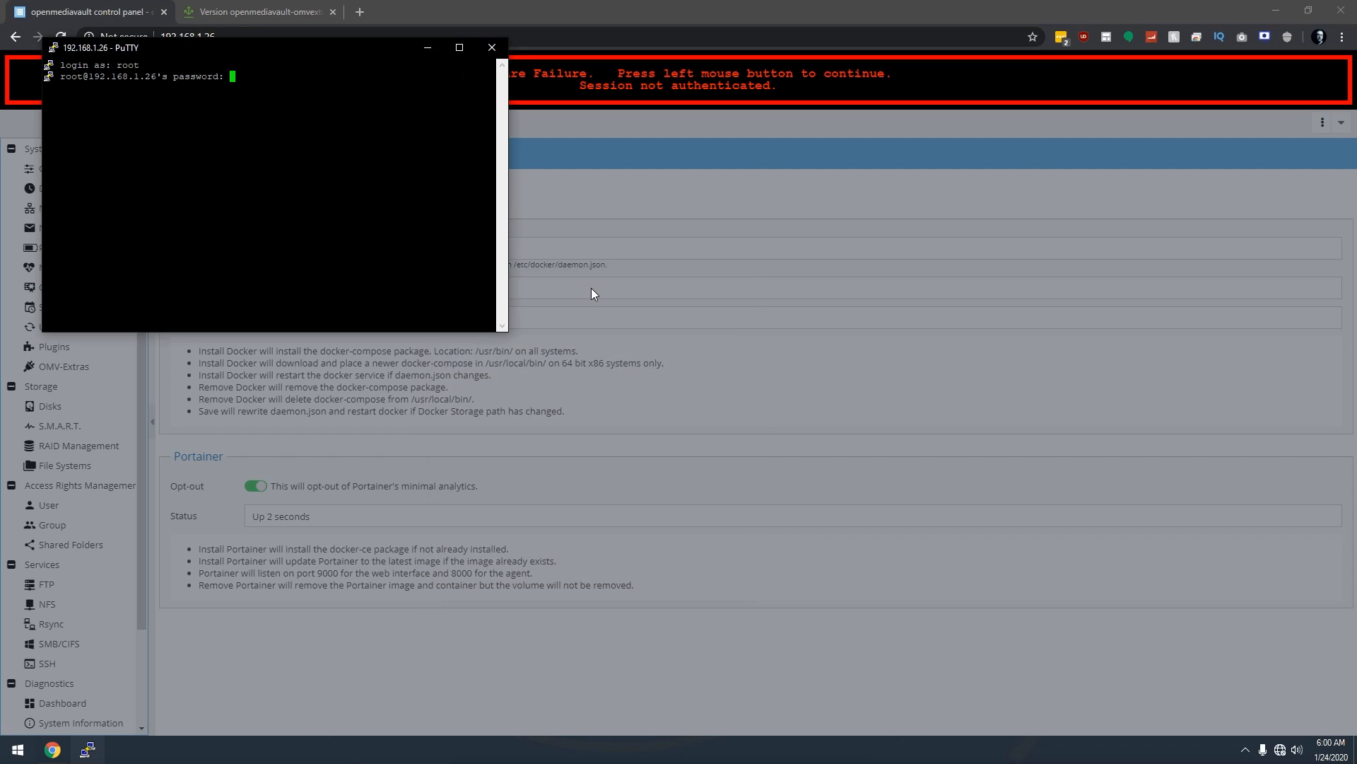
key("Return")
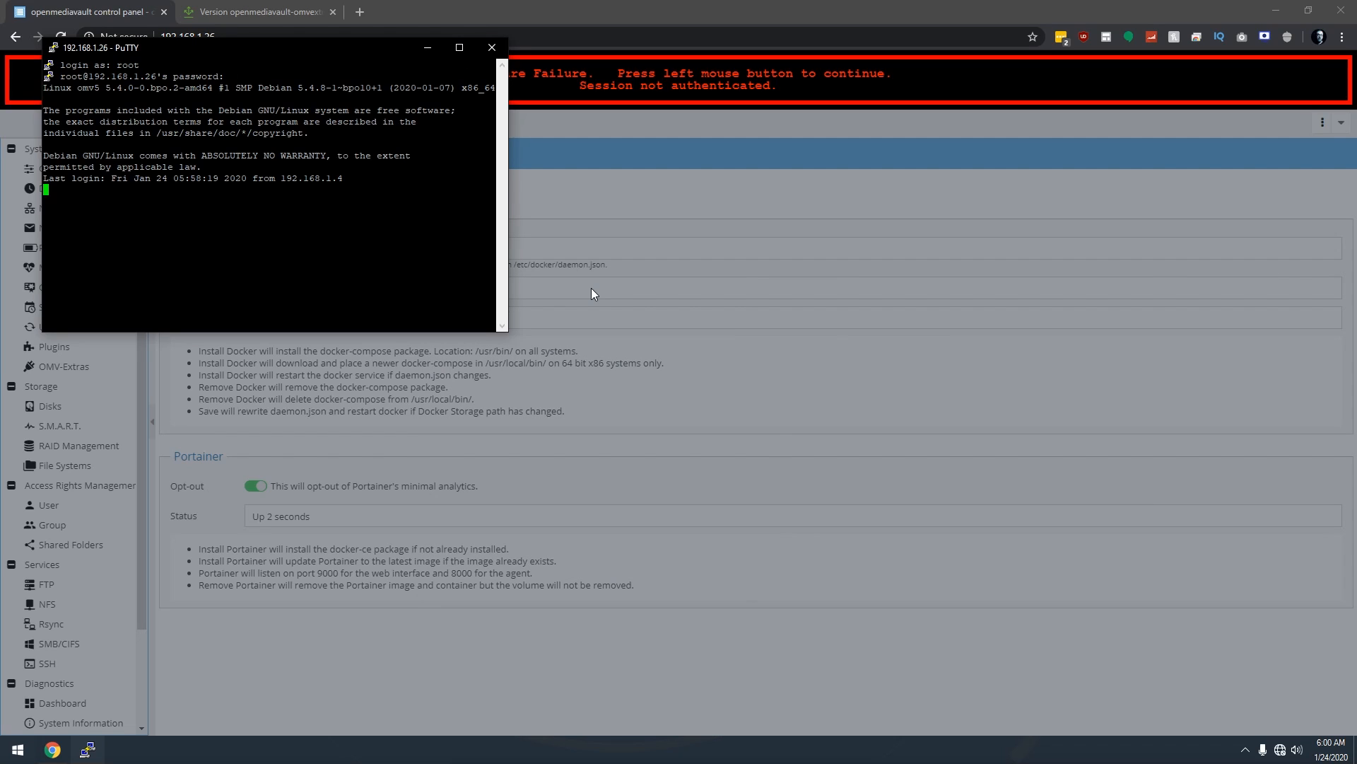
left_click_drag(321, 44, 598, 216)
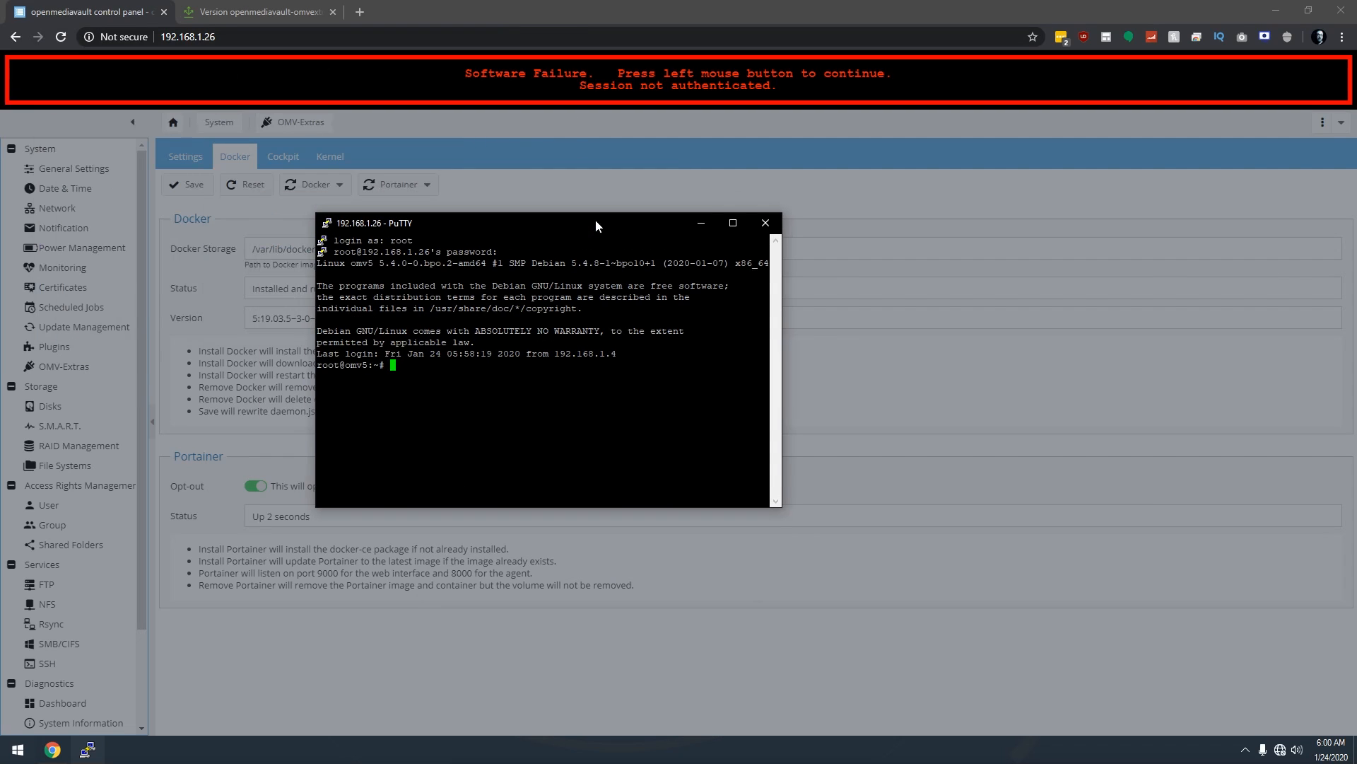
left_click(769, 219)
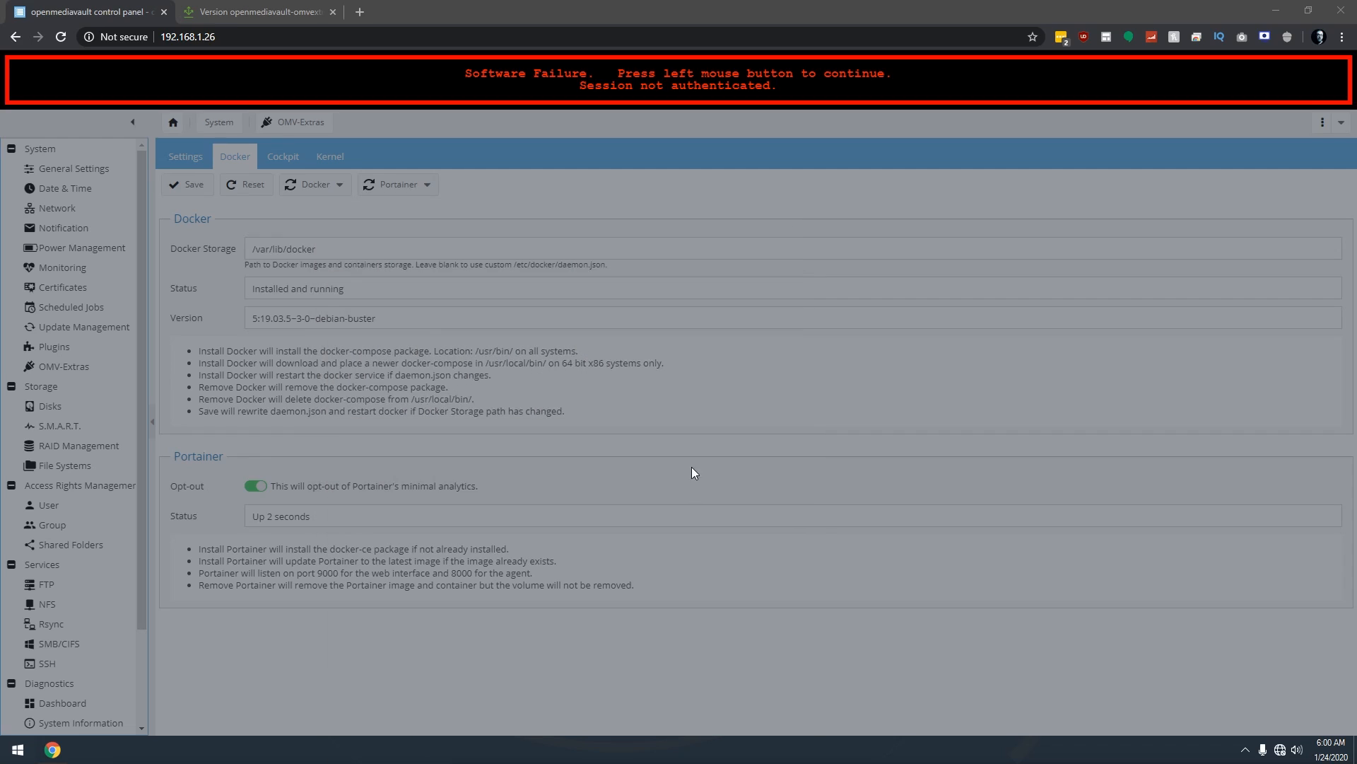
List /proc/mounts, highlight /dev/mmcblk0p2's ext4 rw,noatime,nodiratime options, then close the PuTTY session.
left_click(691, 466)
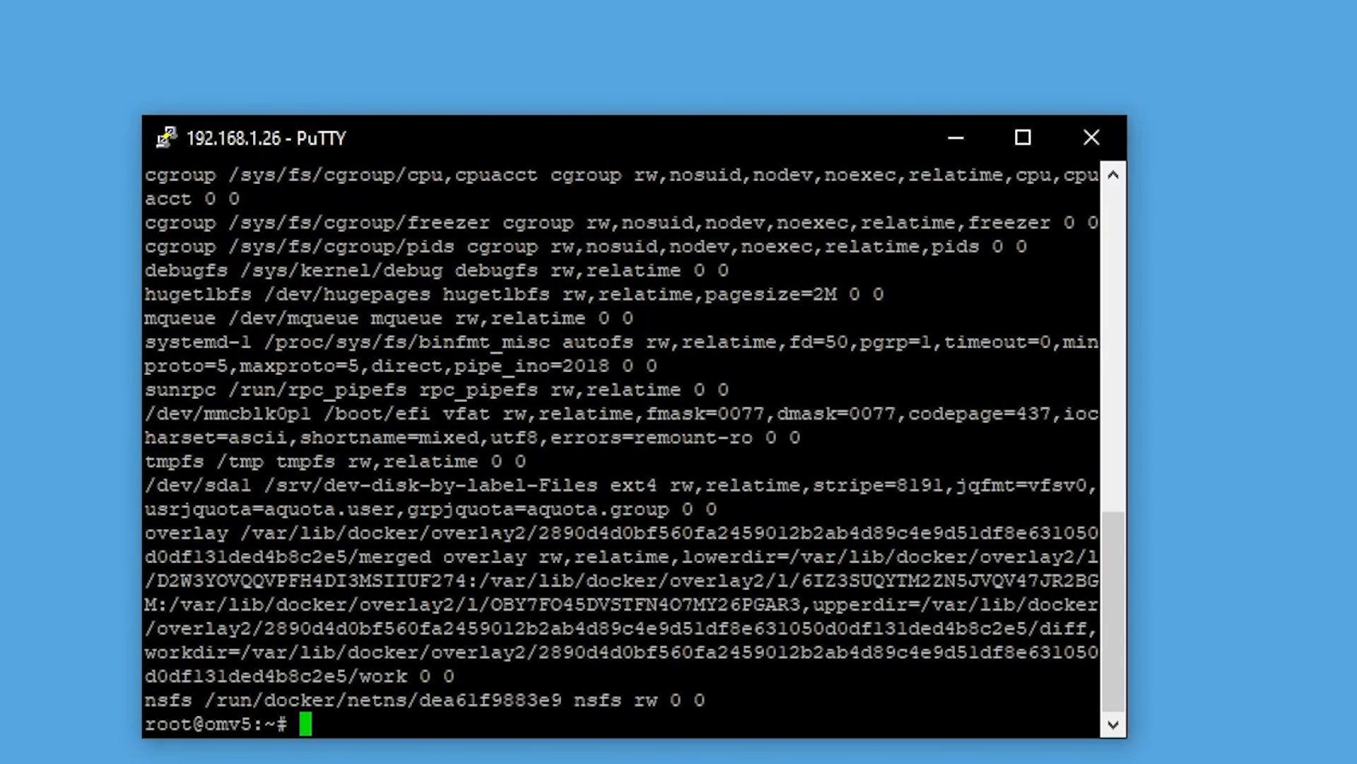
scroll(497, 543, "up", 4)
scroll(497, 548, "down", 2)
scroll(497, 548, "up", 2)
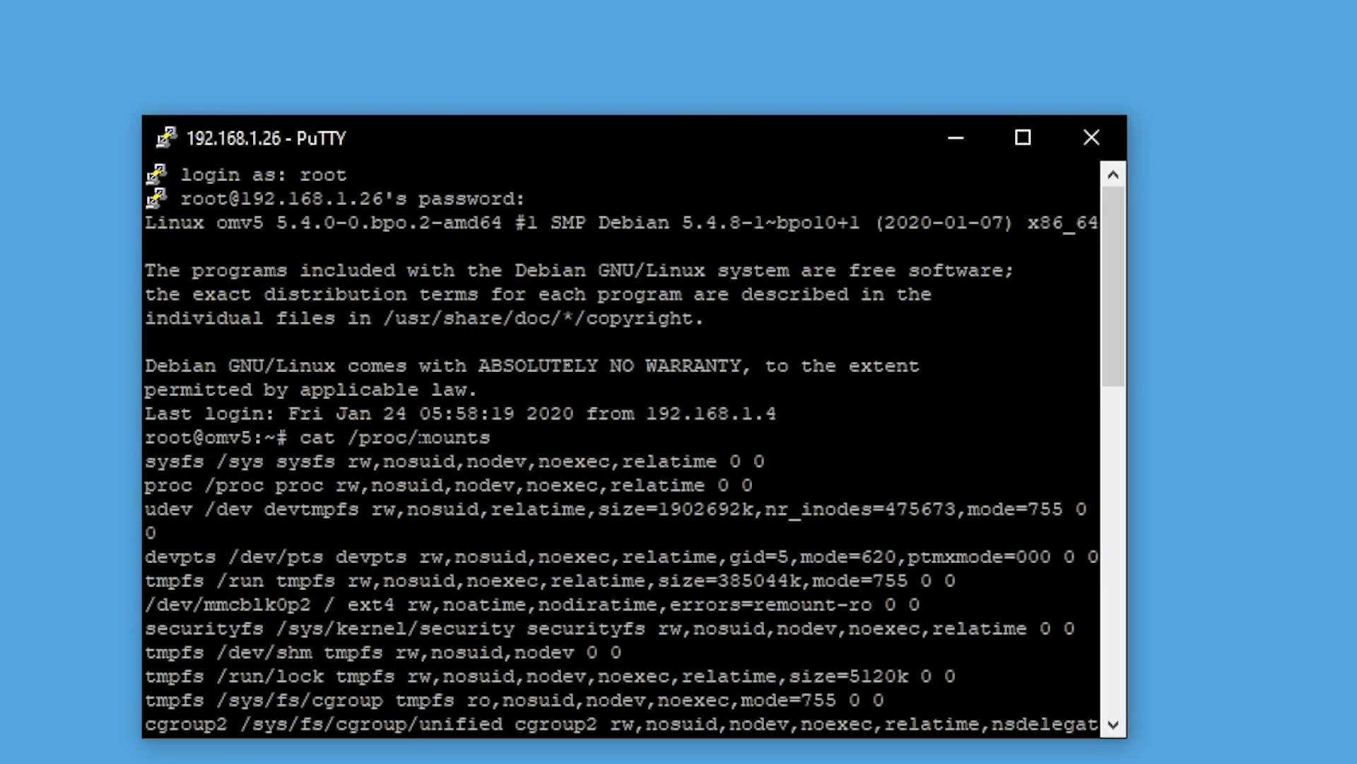
scroll(622, 446, "down", 1)
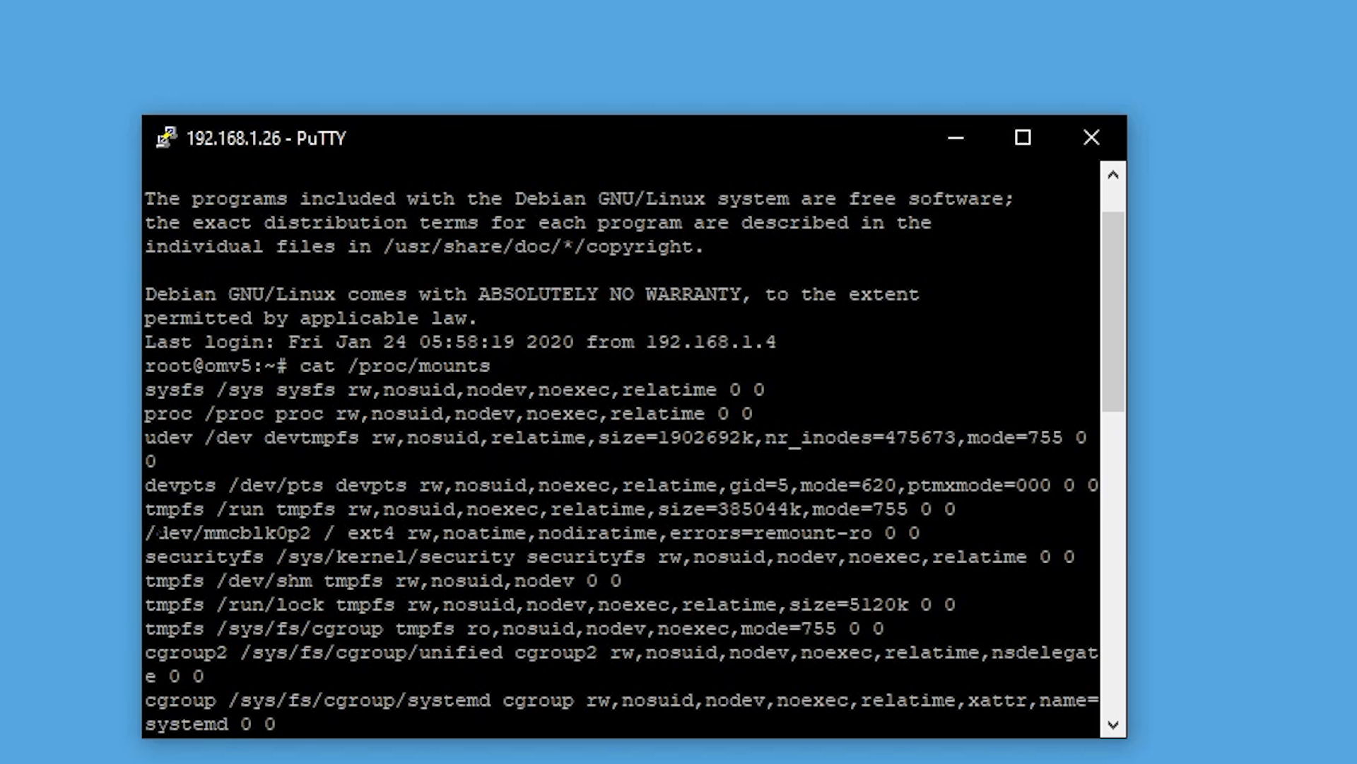
left_click_drag(145, 532, 669, 532)
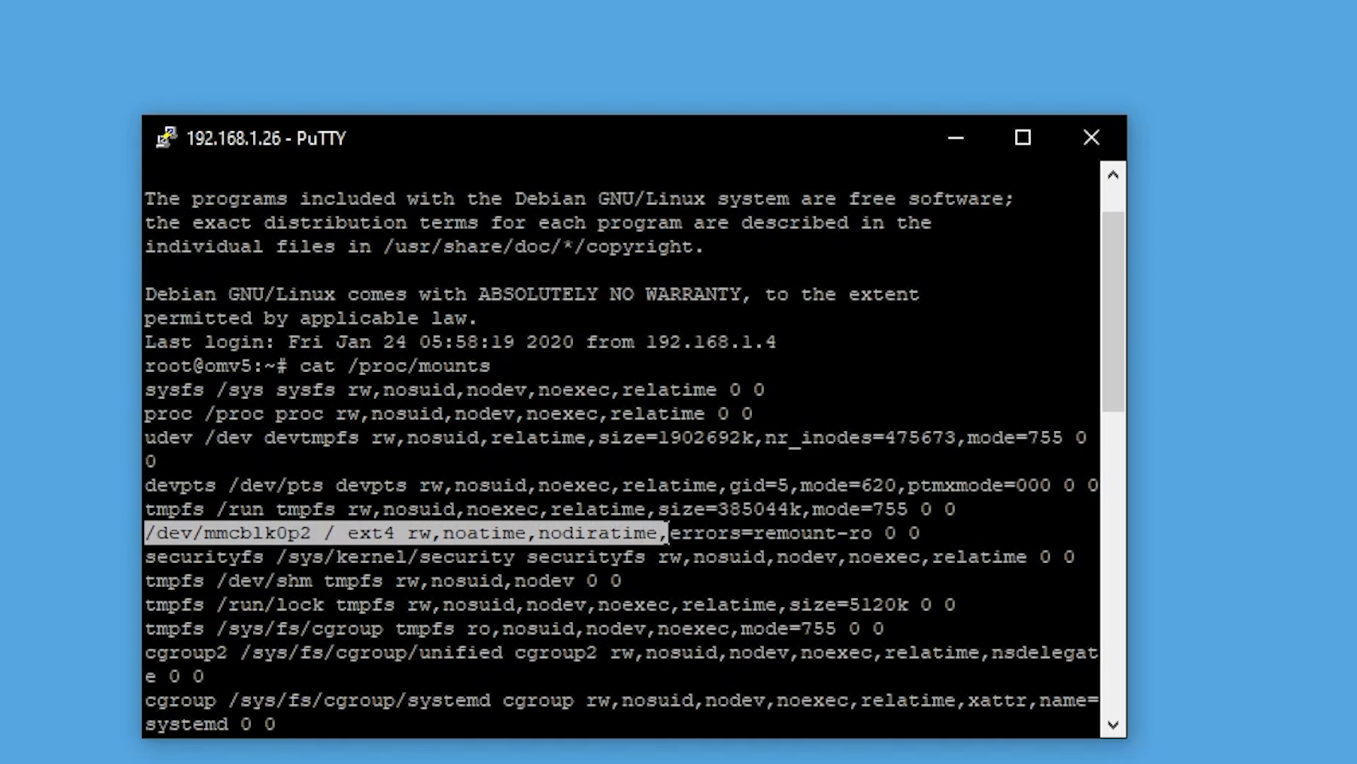
left_click(1101, 141)
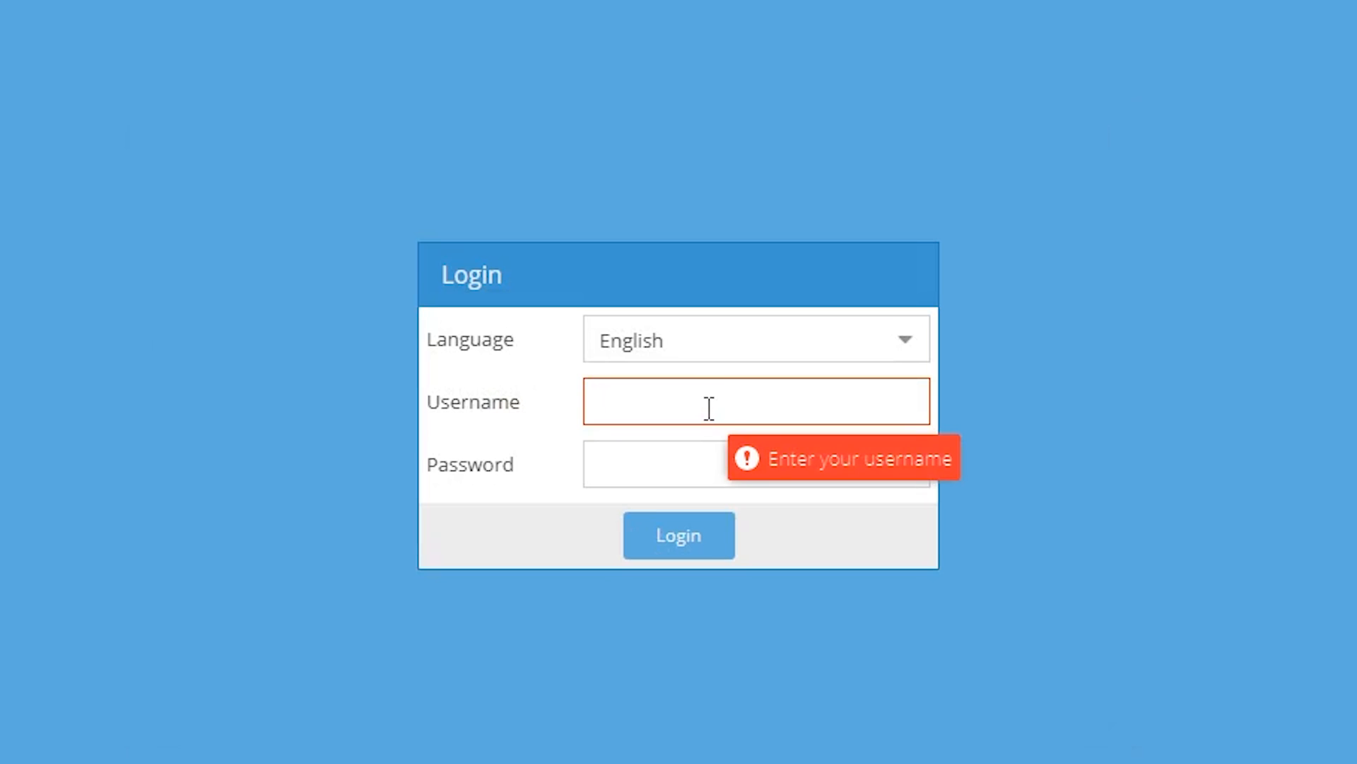
Log in with the admin account's password, check File Systems, then open the empty Shared Folders page.
left_click(709, 409)
type("admin")
key("Tab")
type("ad")
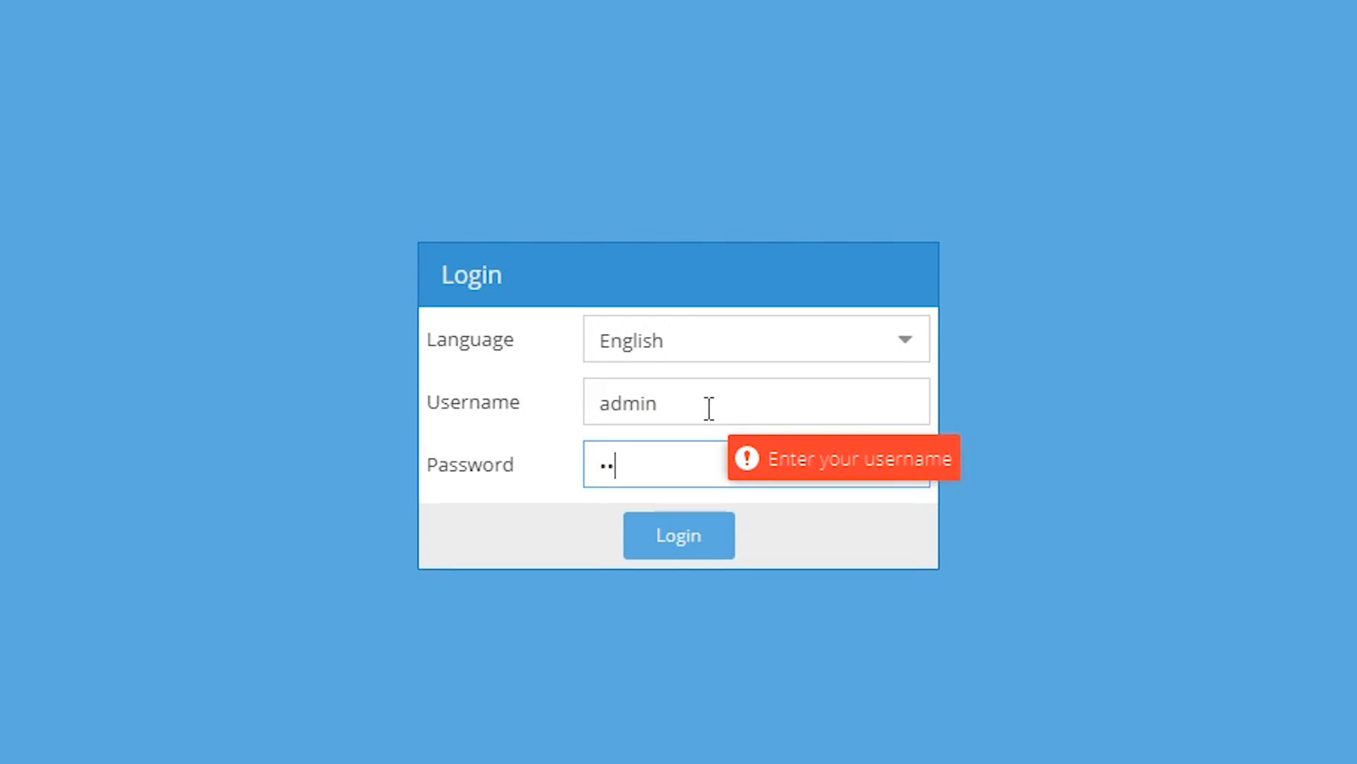
type("min123456")
key("Return")
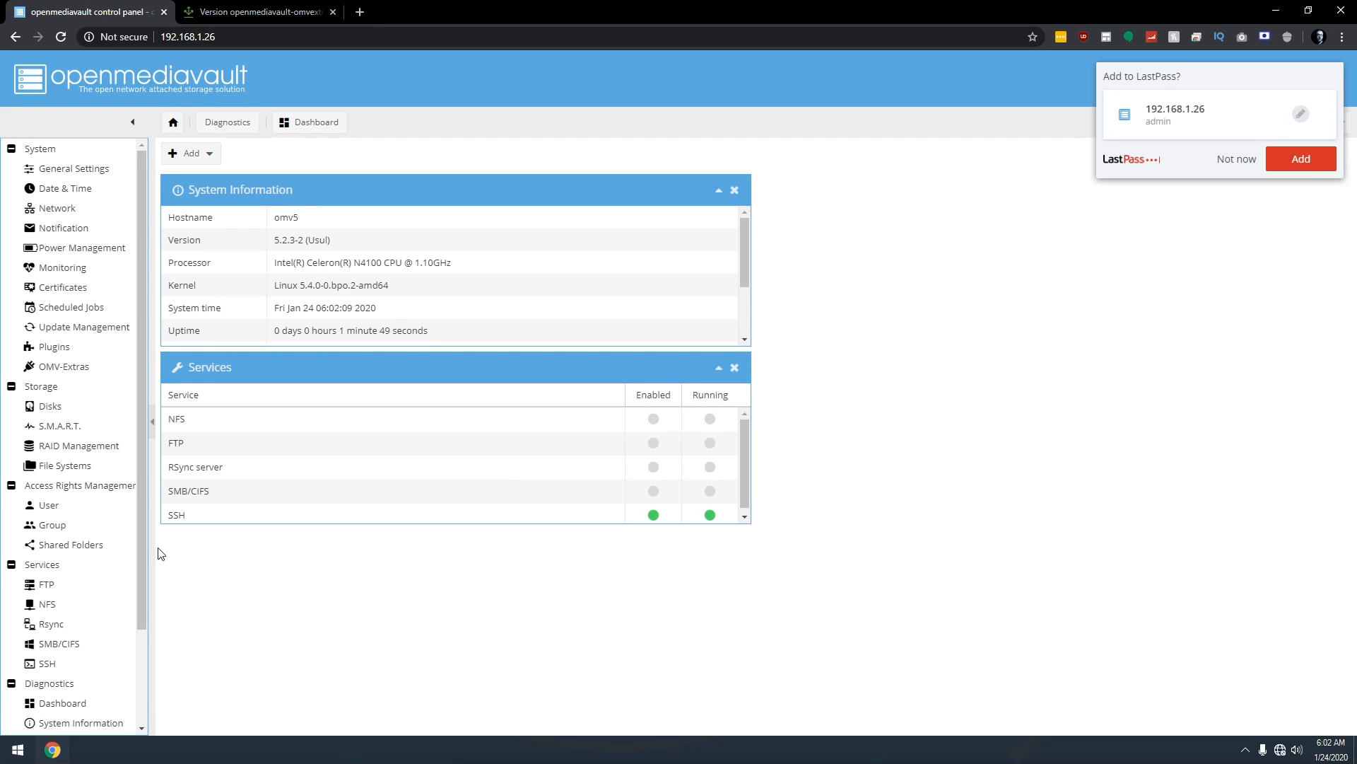
left_click(62, 468)
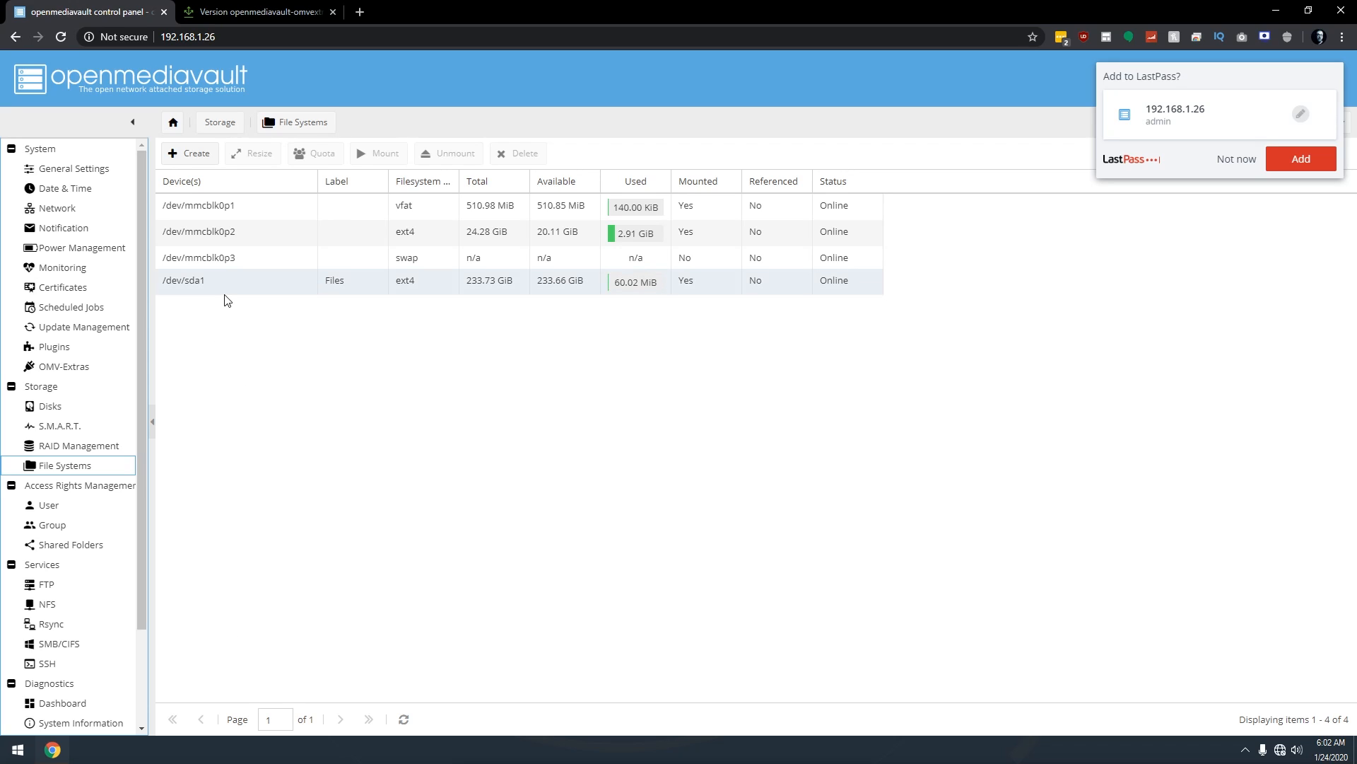
left_click(68, 547)
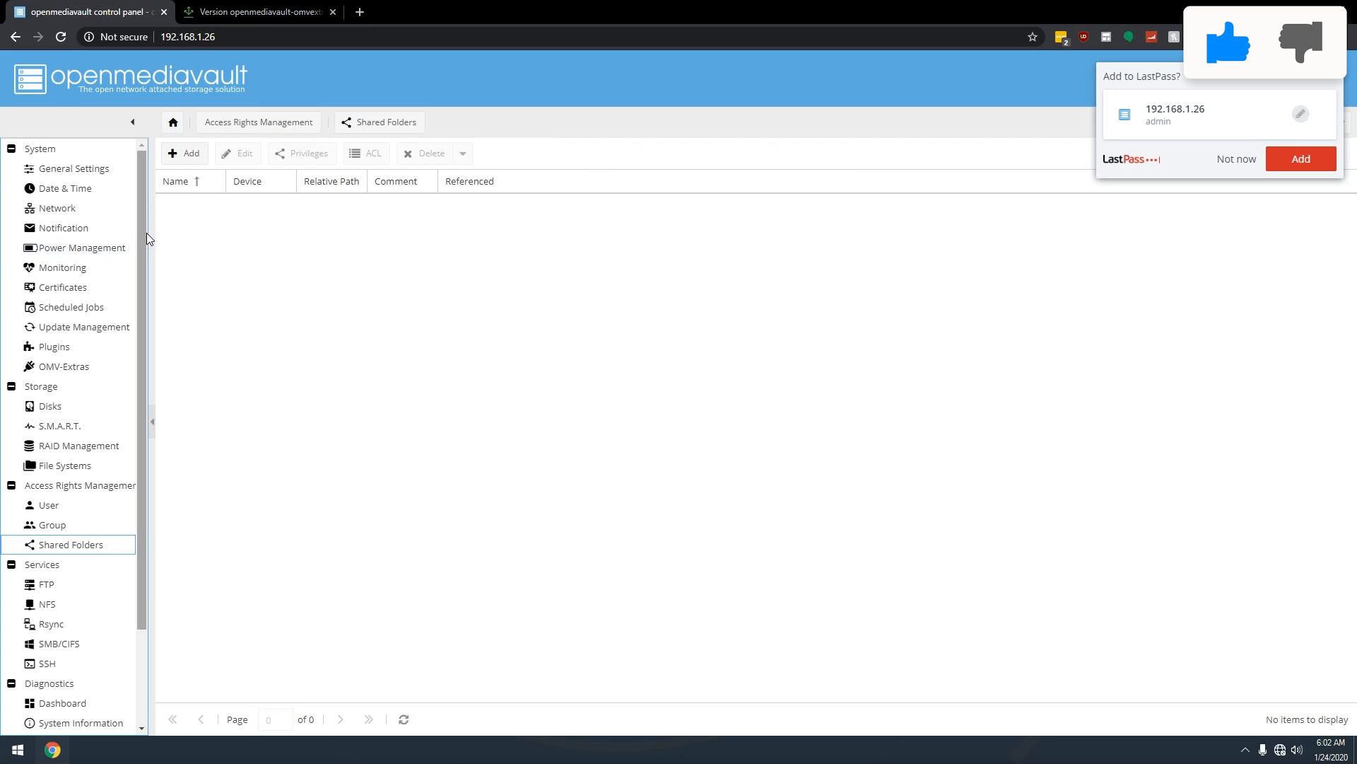
Create the Config shared folder on the Files device with 'Everyone: read/write' permissions.
left_click(182, 154)
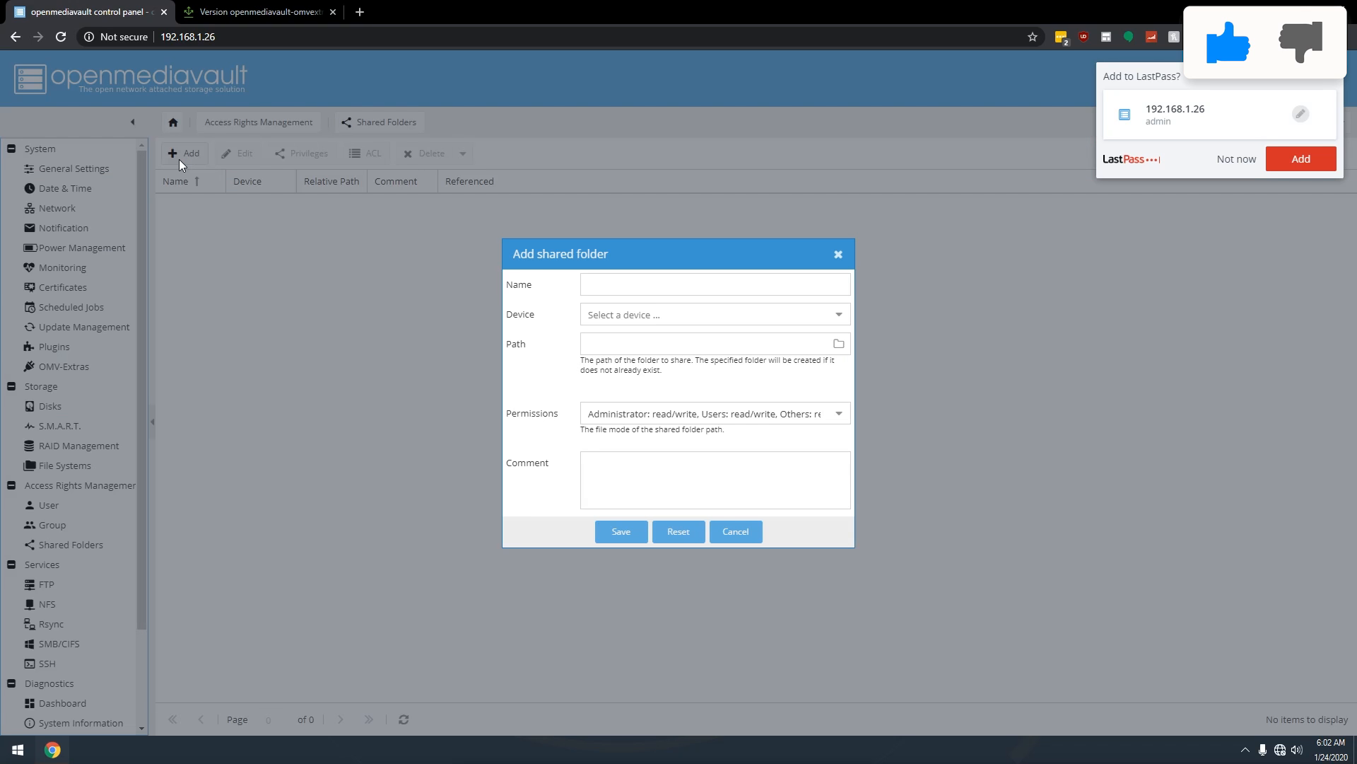
left_click(617, 291)
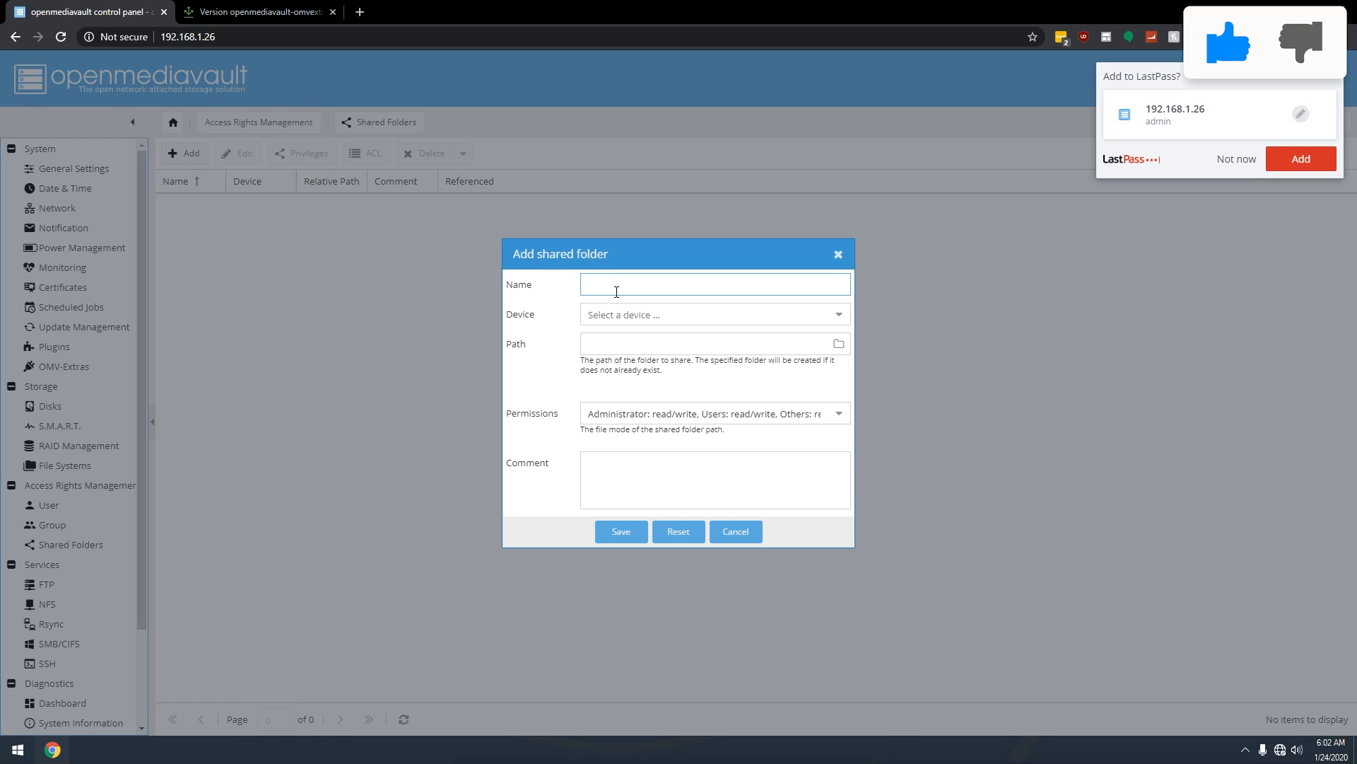
type("Config")
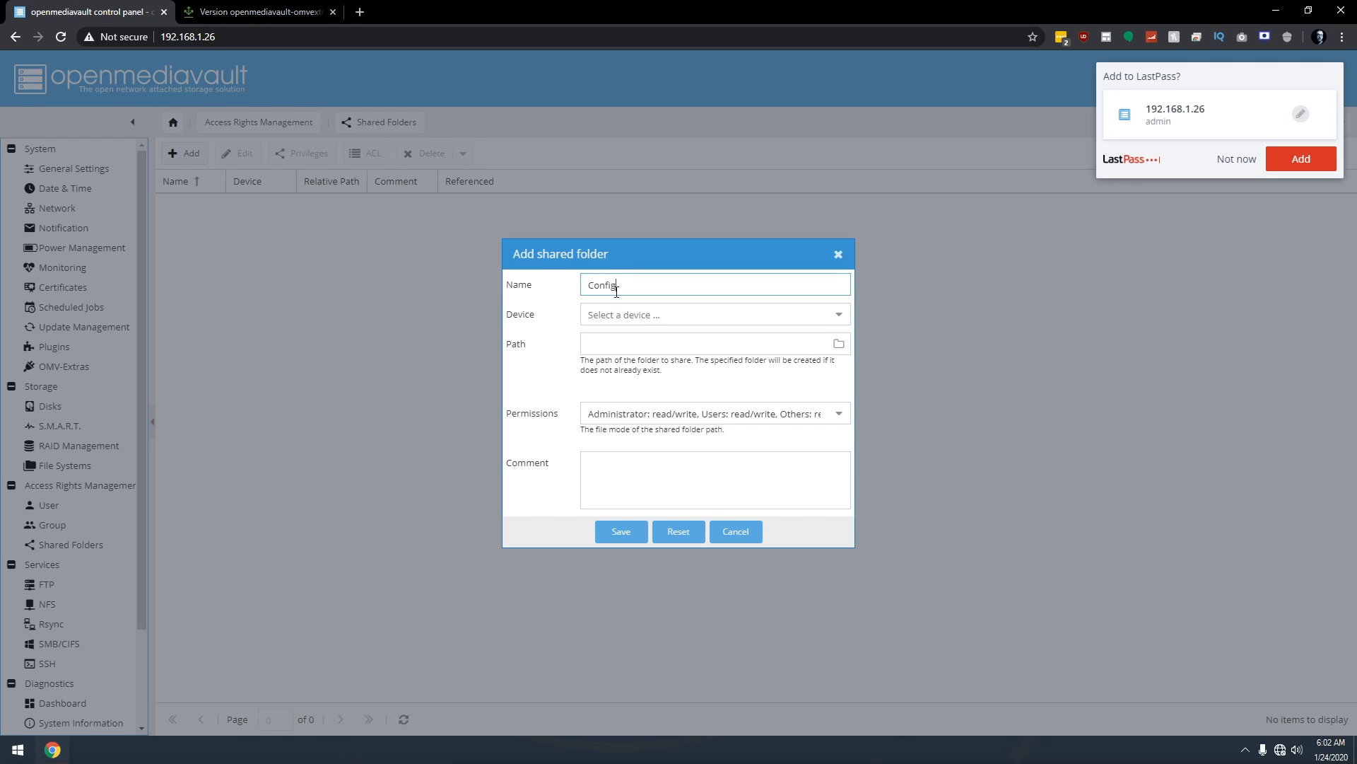
left_click(840, 315)
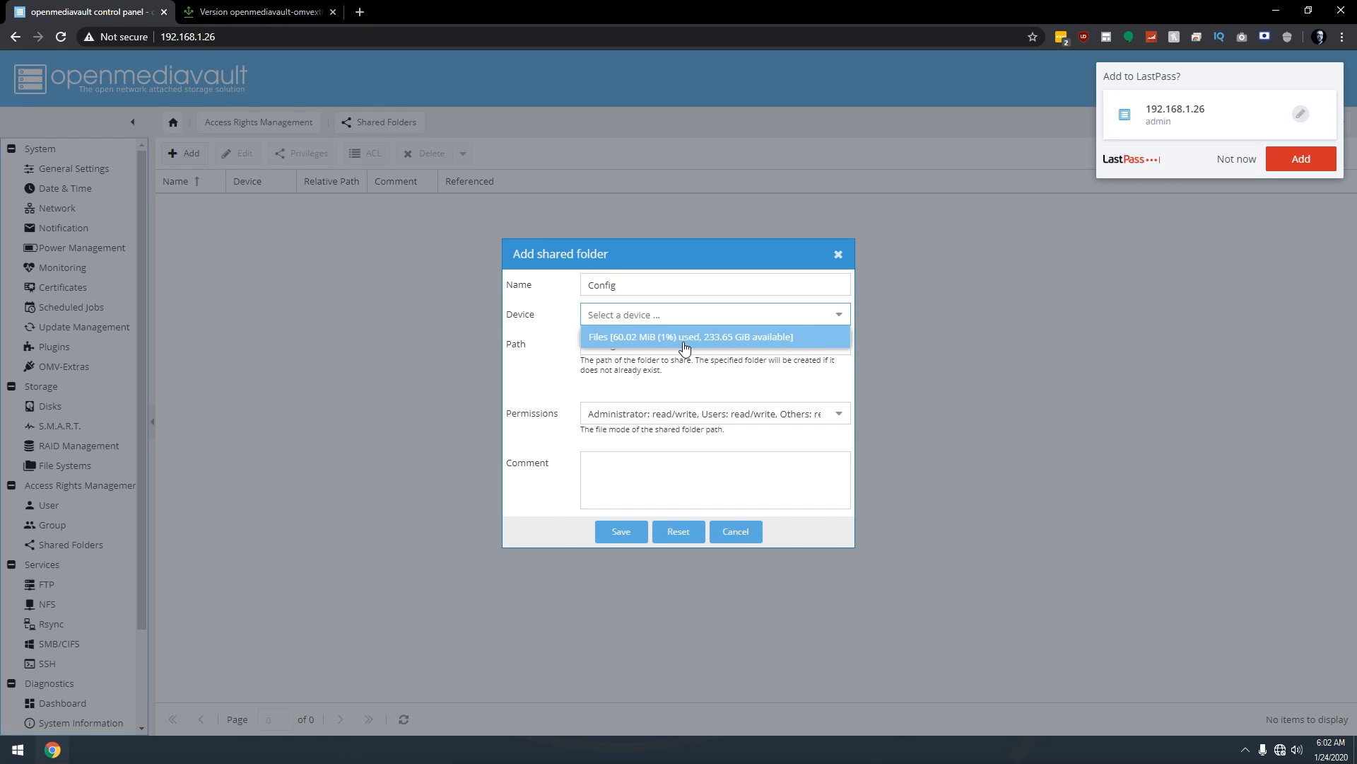
left_click(718, 337)
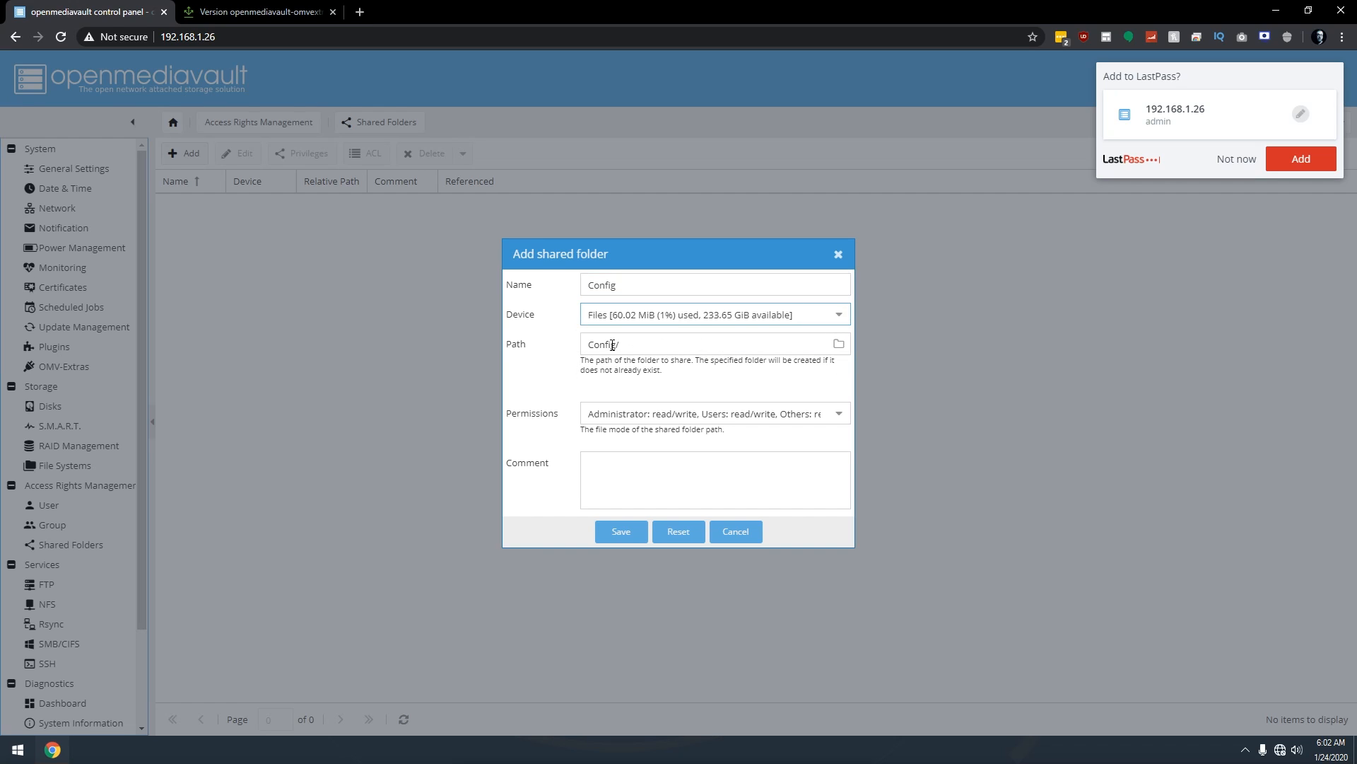
left_click(643, 413)
scroll(647, 615, "down", 1)
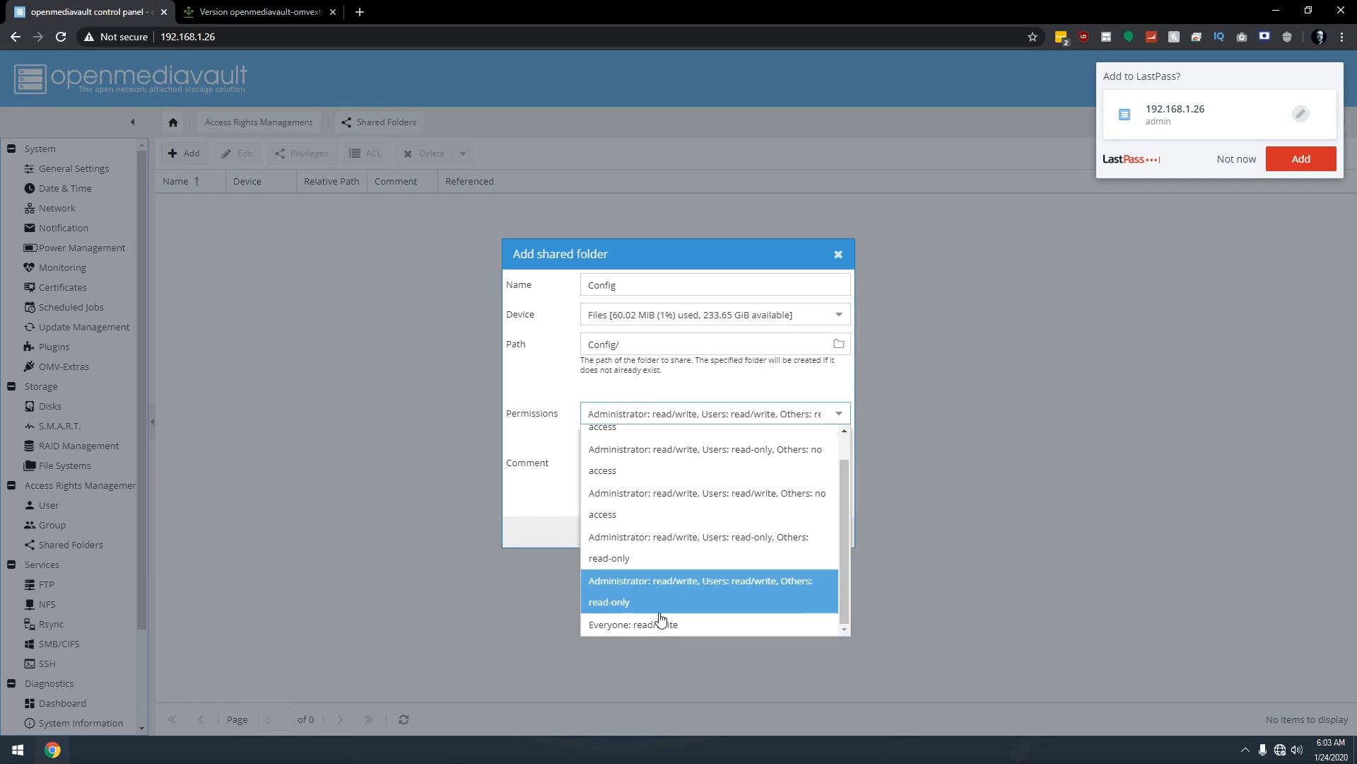
left_click(641, 625)
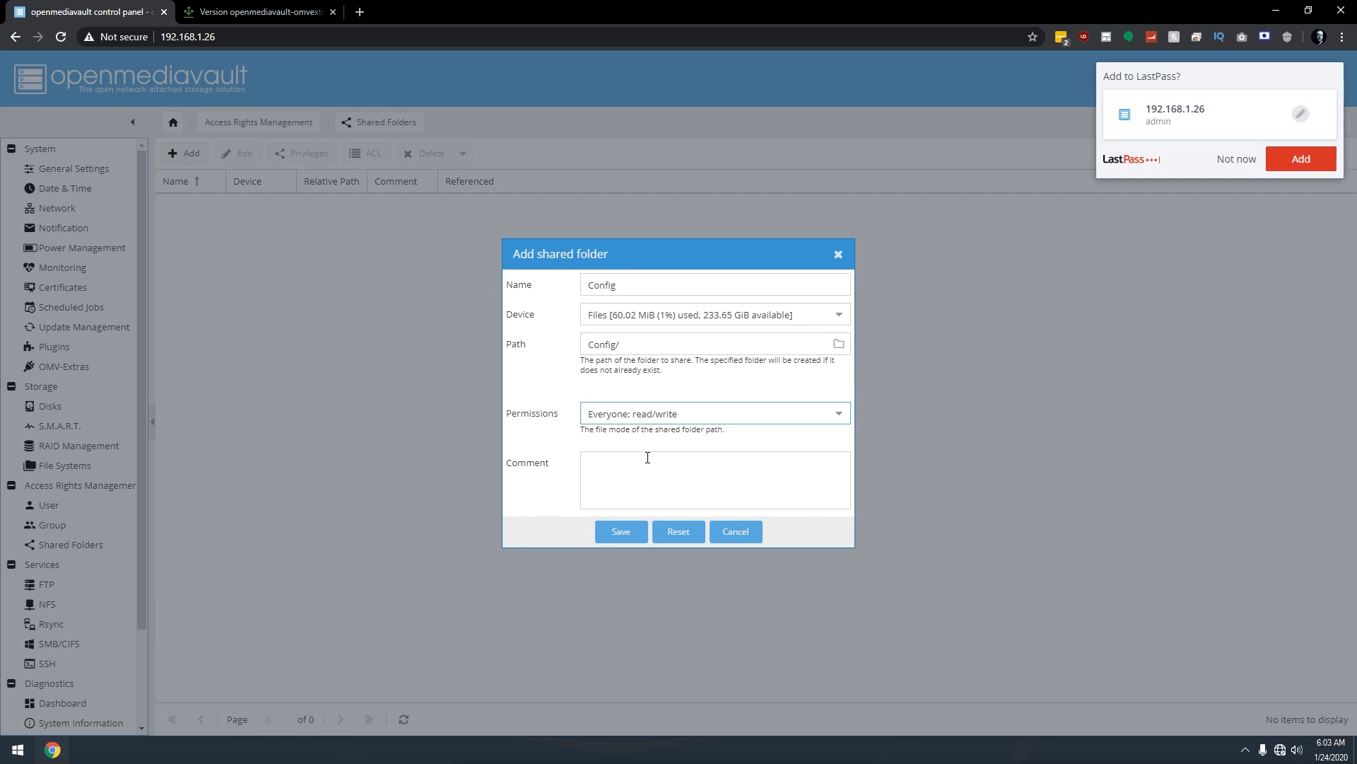
left_click(620, 542)
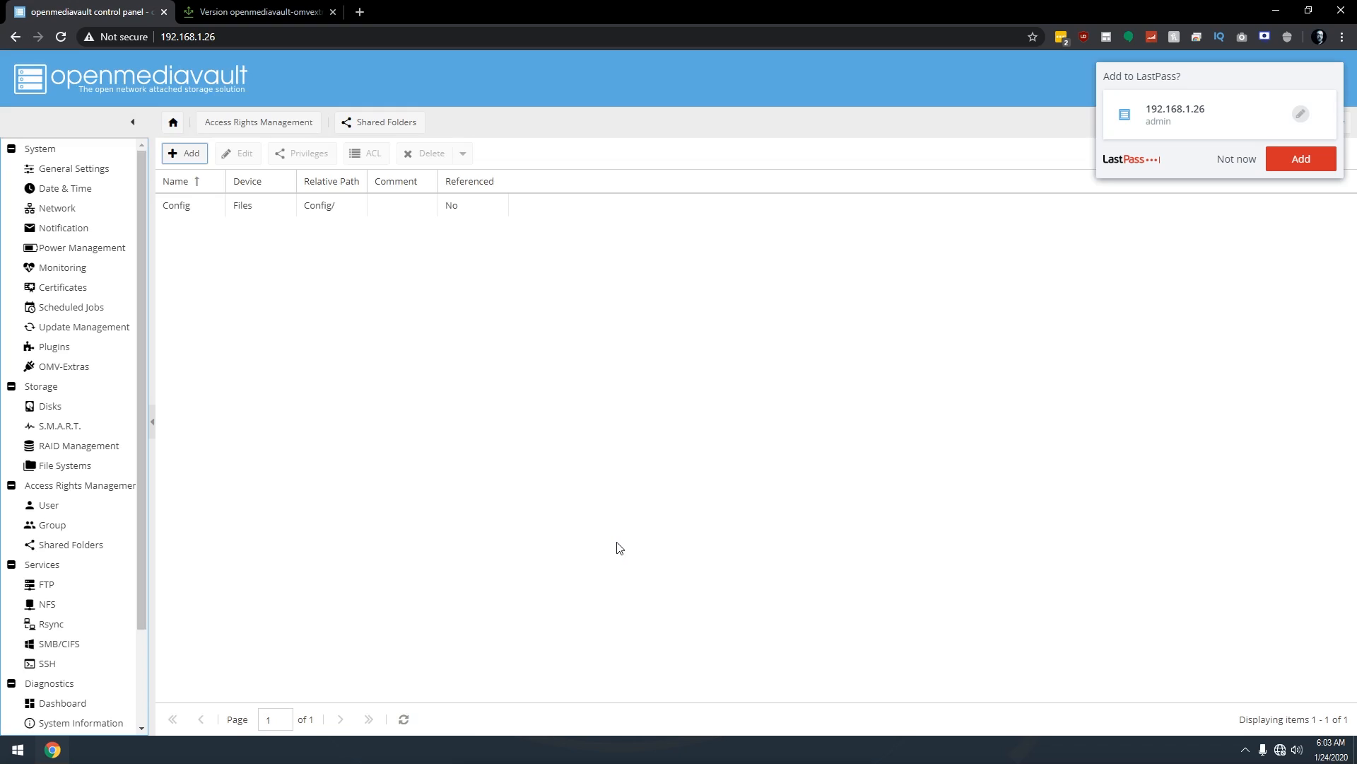
left_click(1226, 159)
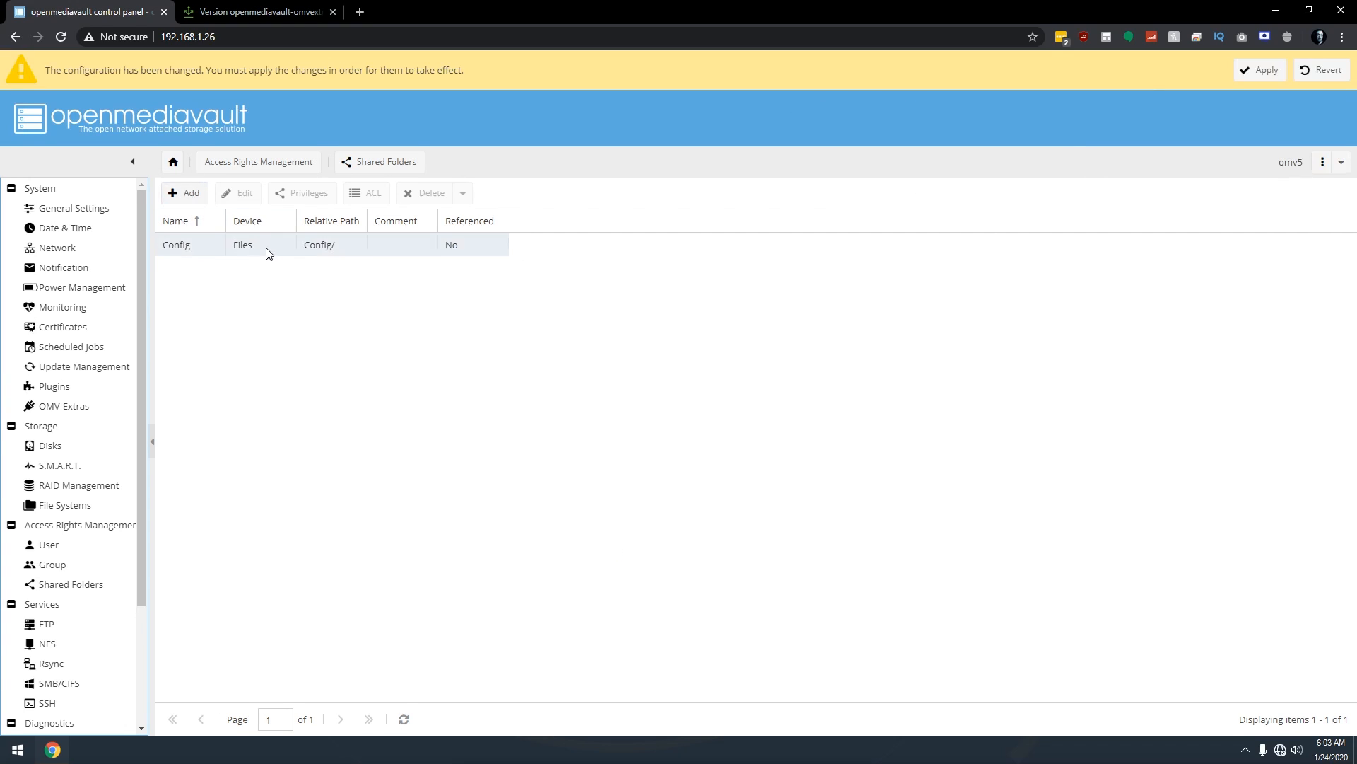
Add a Movies shared folder on the Files device with 'Everyone: read/write' permissions.
left_click(184, 203)
left_click(685, 291)
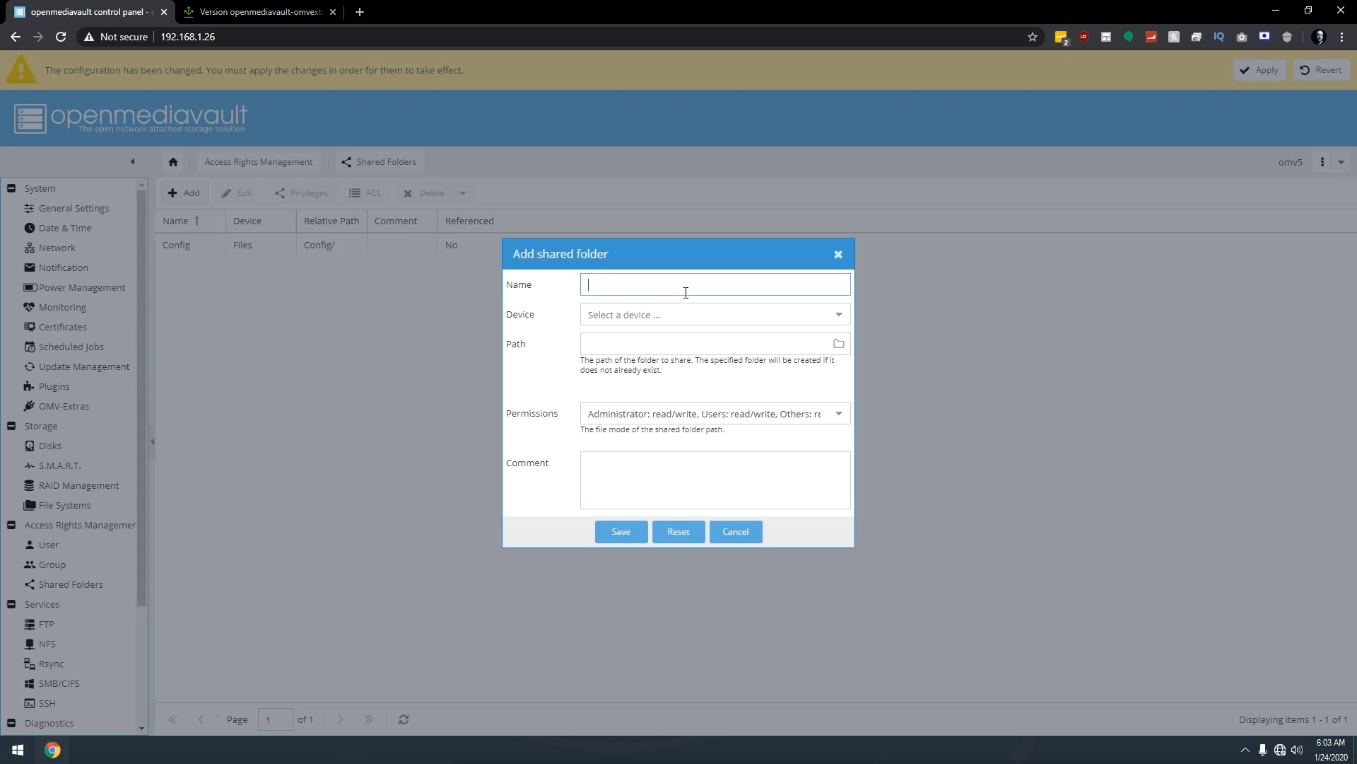
type("Movies")
left_click(839, 315)
left_click(640, 336)
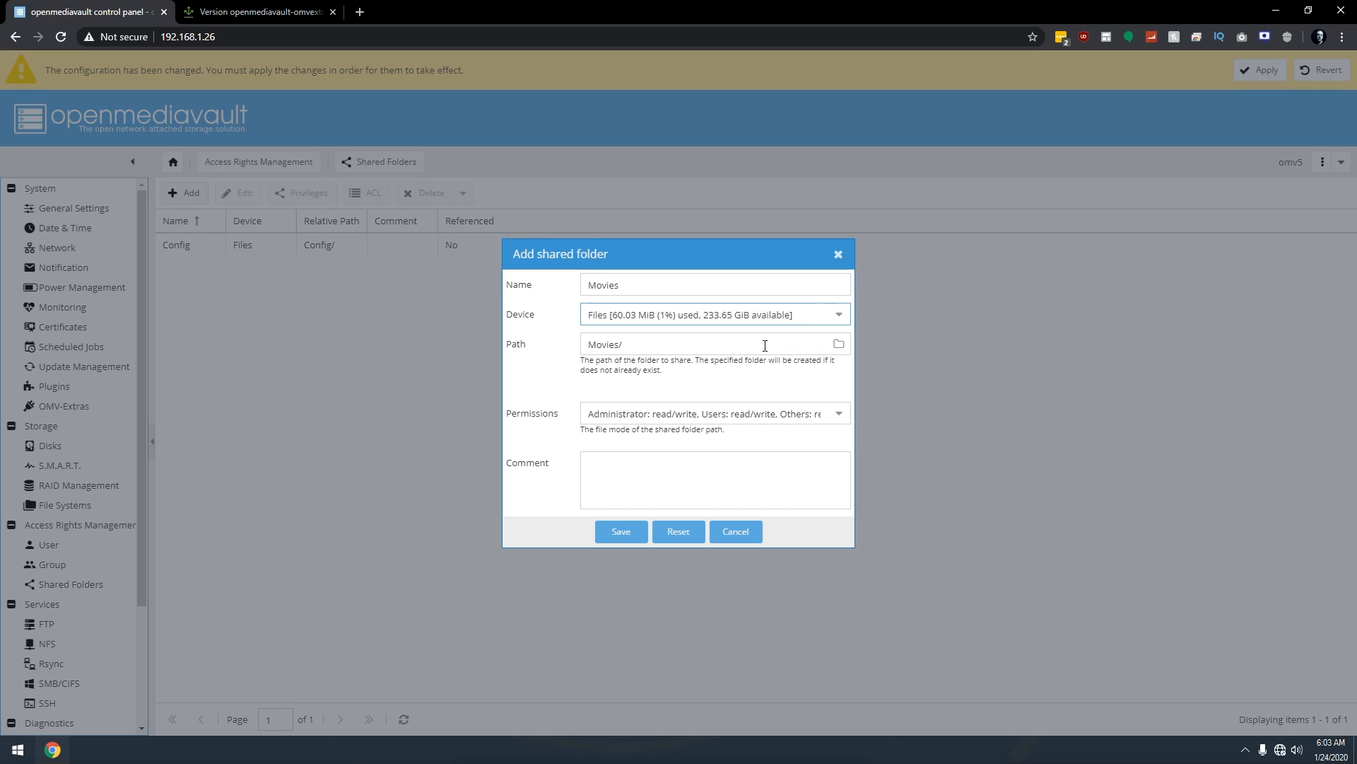
left_click(651, 413)
scroll(633, 580, "down", 1)
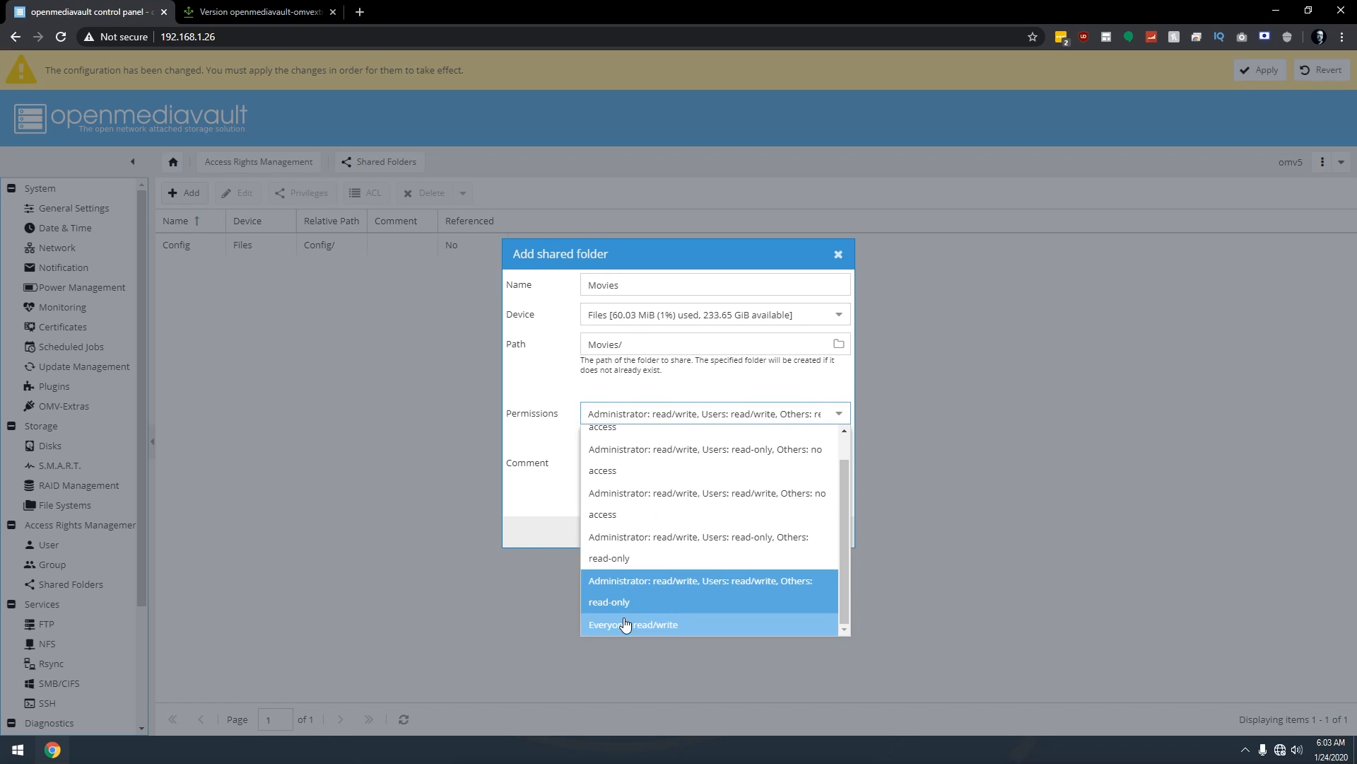
left_click(625, 623)
left_click(619, 532)
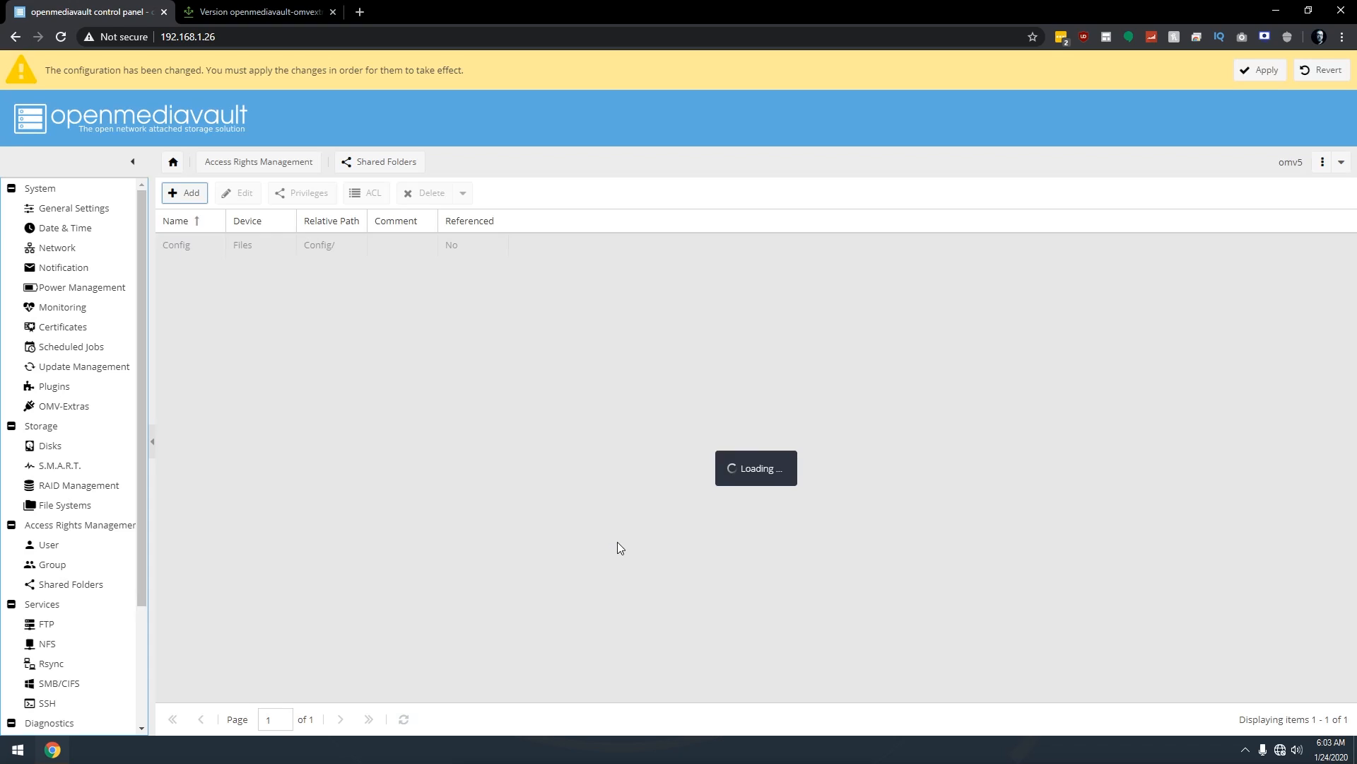
Add a TV shared folder on the Files device with 'Everyone: read/write' permissions.
left_click(184, 193)
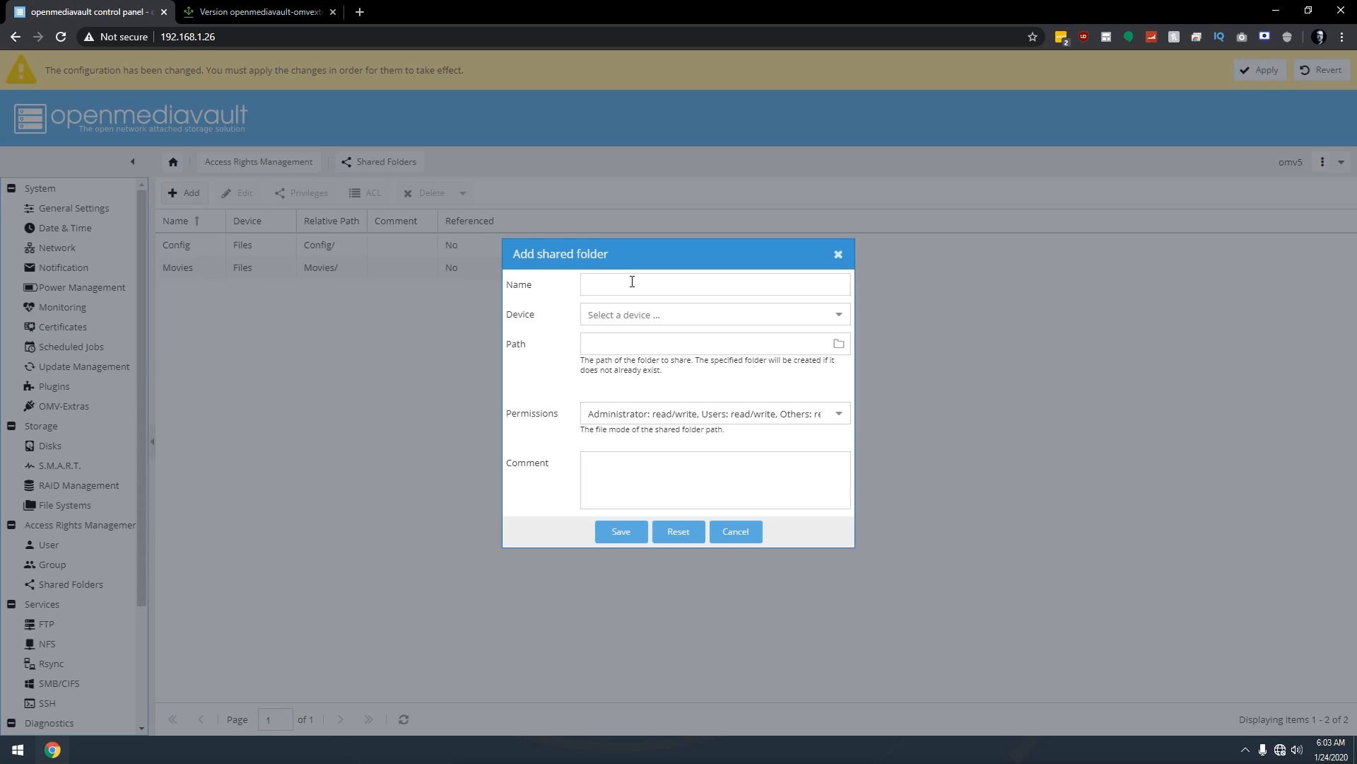
left_click(633, 281)
type("TV")
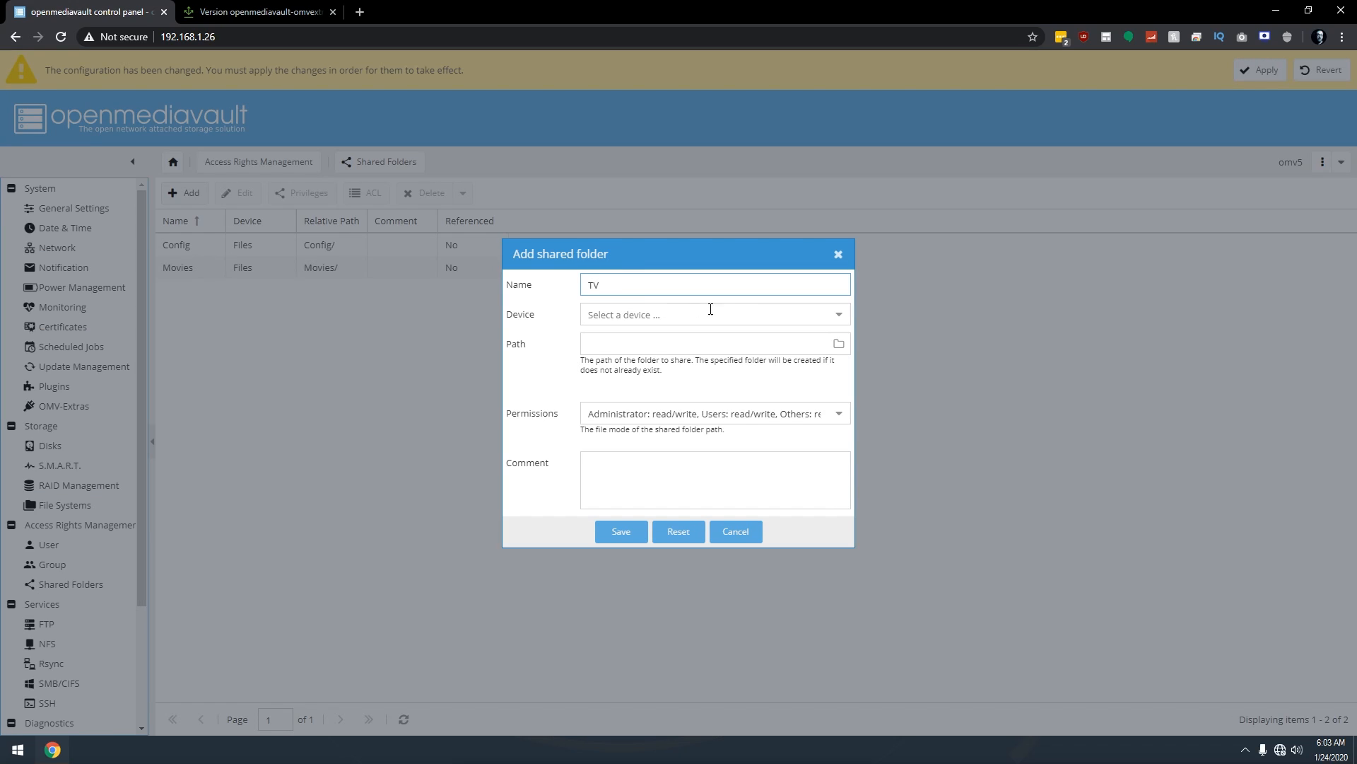
left_click(838, 314)
left_click(714, 340)
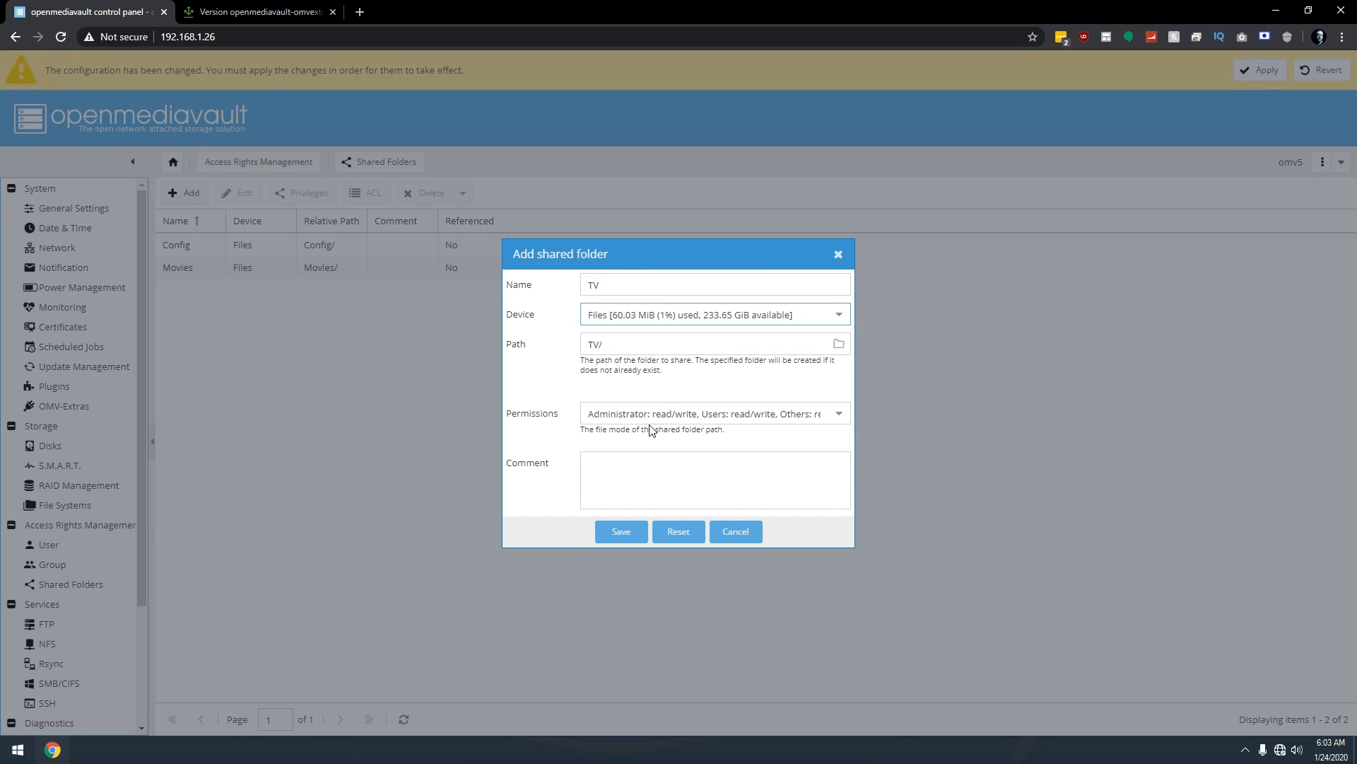
left_click(651, 413)
scroll(615, 564, "down", 1)
left_click(615, 625)
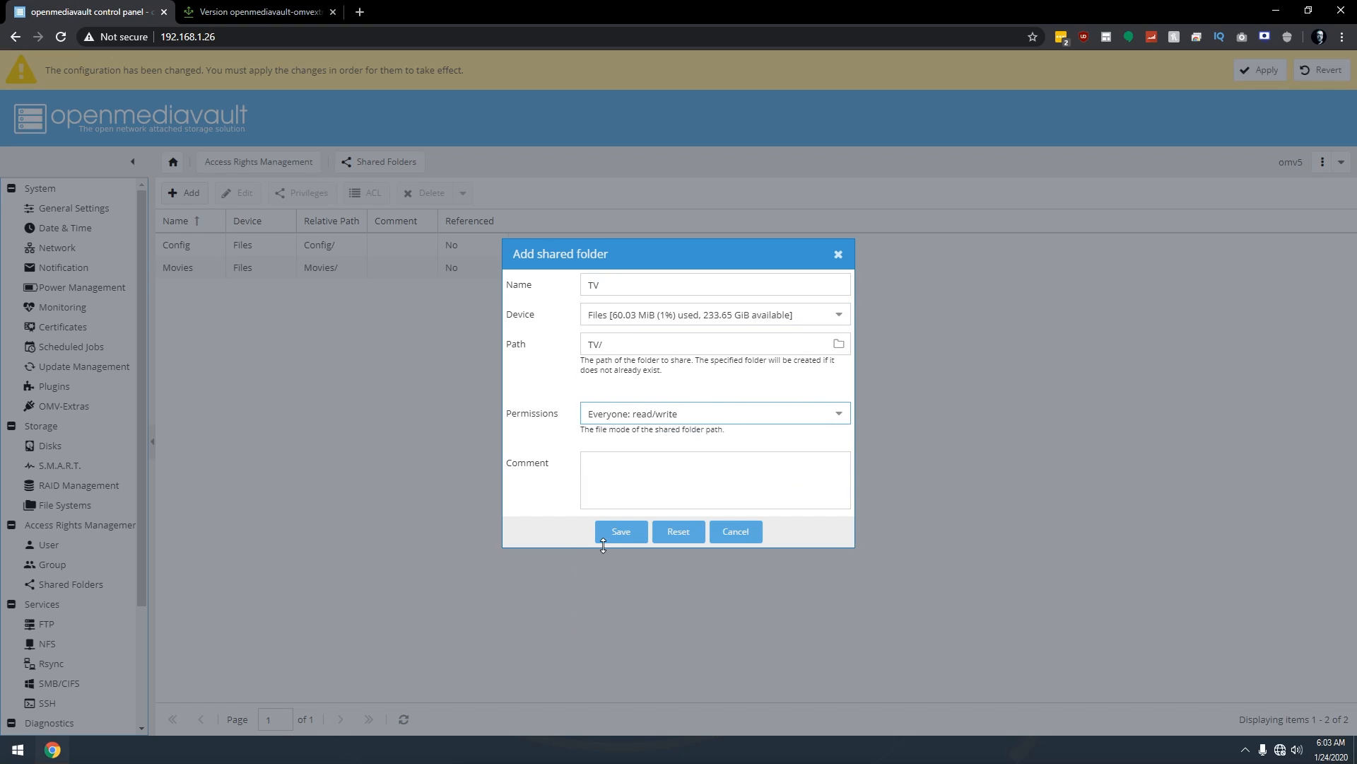
left_click(609, 537)
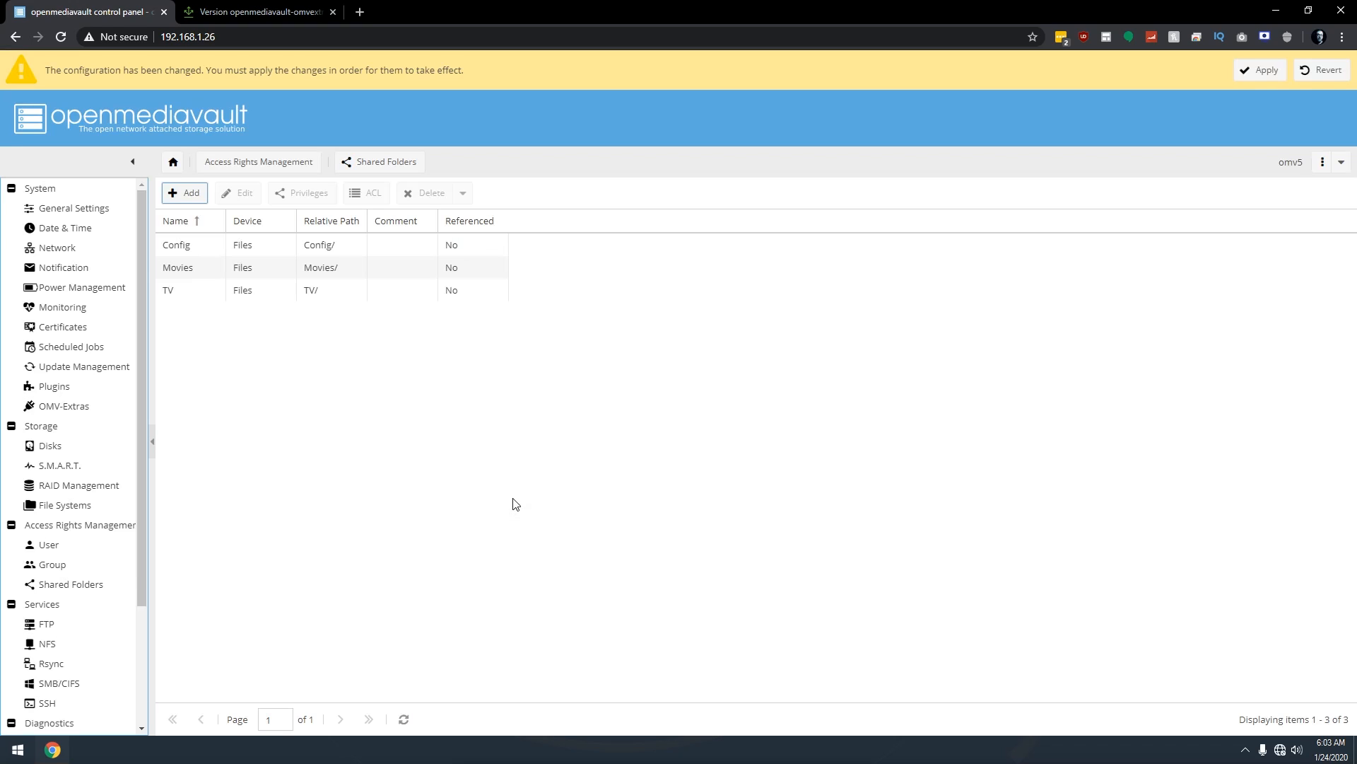
Add a Kids shared folder on the Files device with 'Everyone: read/write' permissions.
left_click(183, 194)
left_click(591, 284)
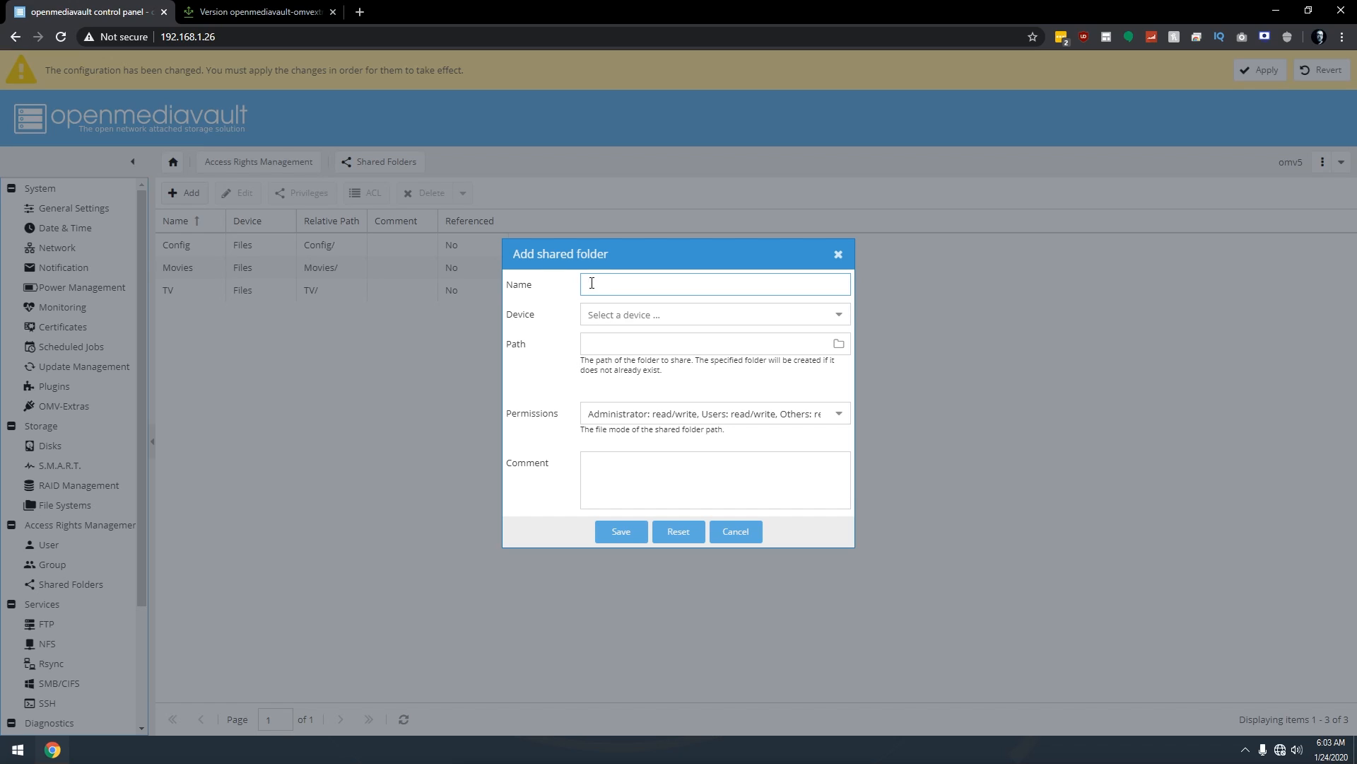
type("Kids")
left_click(828, 316)
left_click(758, 338)
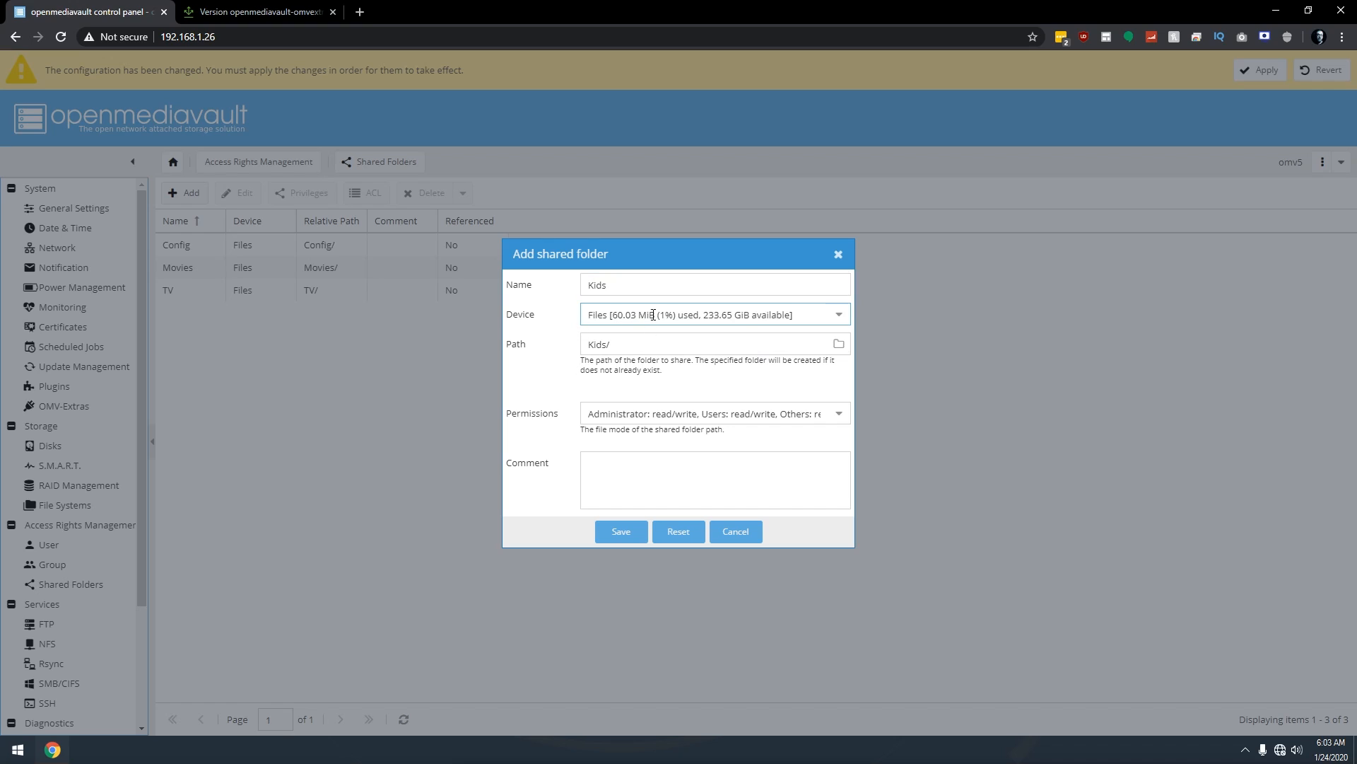
left_click(621, 414)
scroll(622, 601, "down", 1)
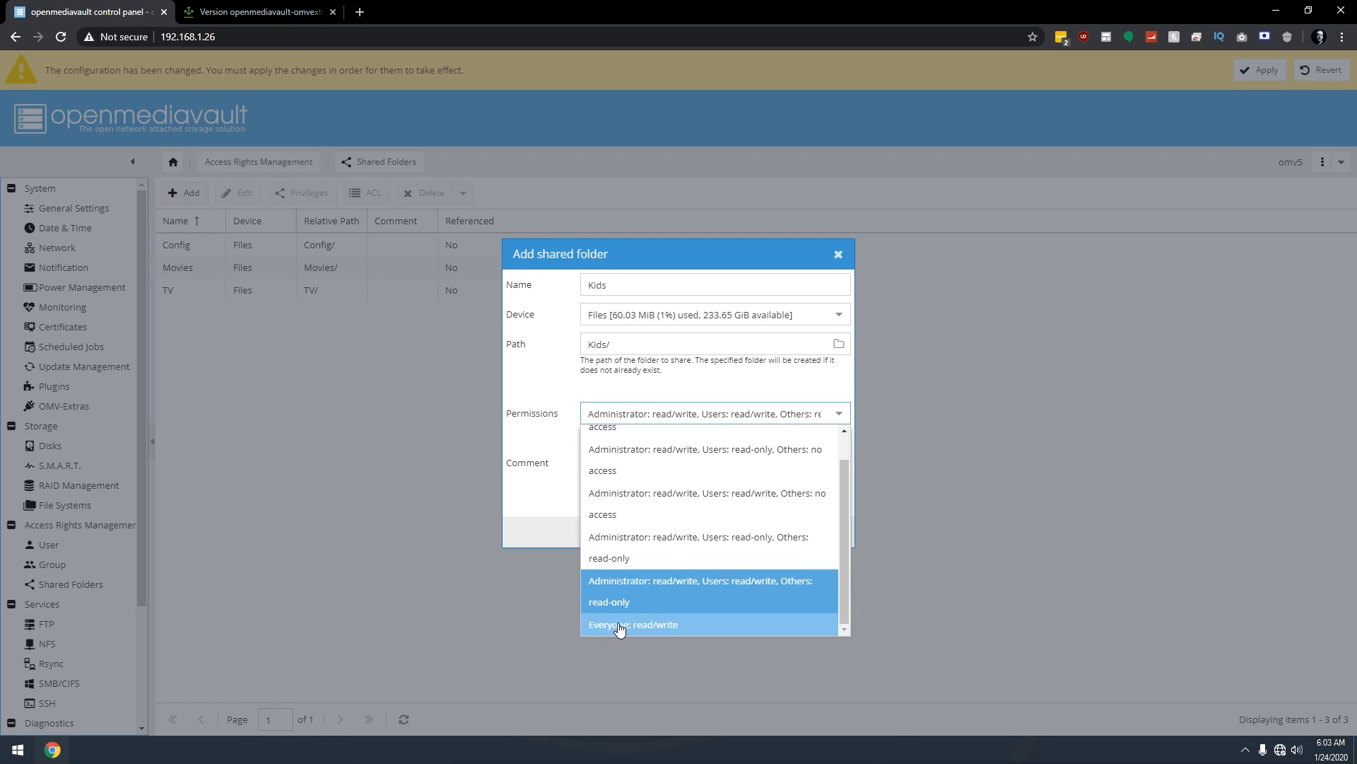
left_click(619, 627)
left_click(621, 548)
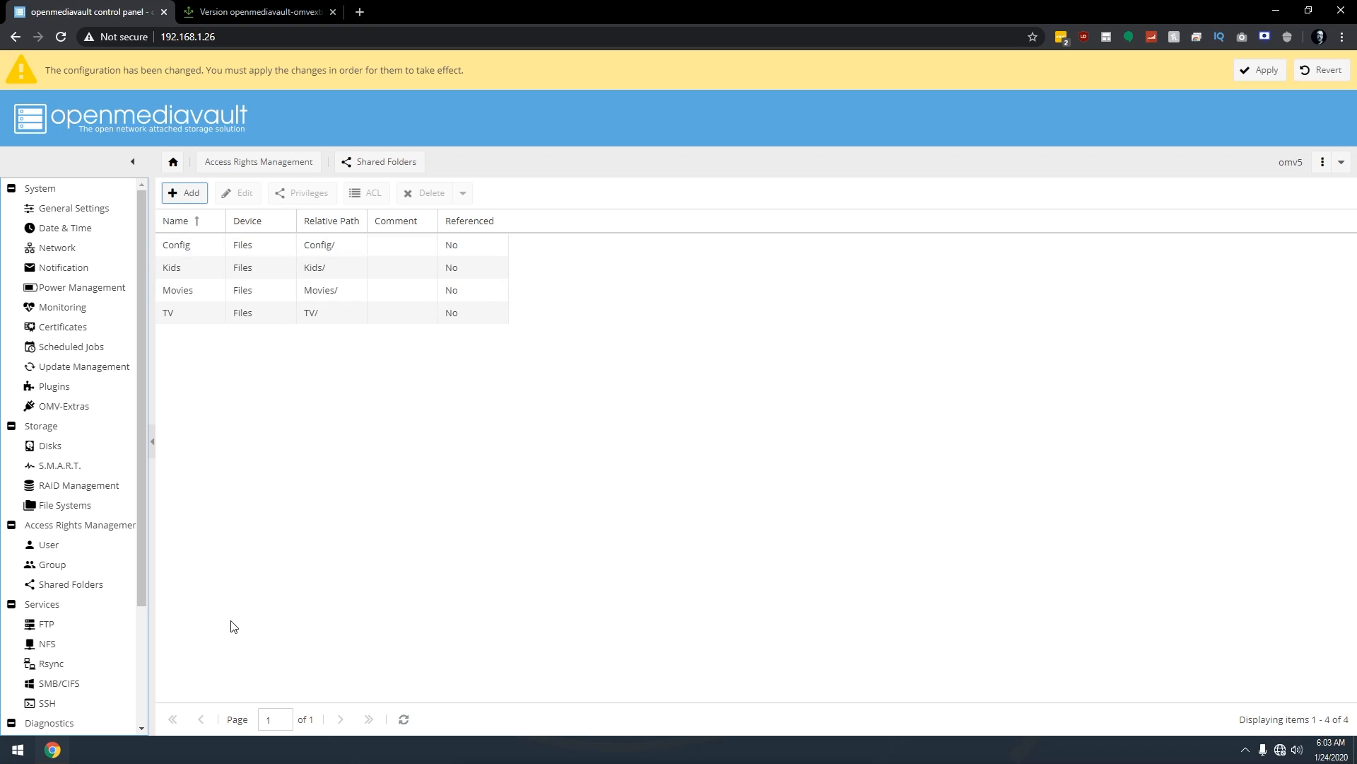
Enable and save the SMB/CIFS service, then go to its Shares list.
left_click(60, 682)
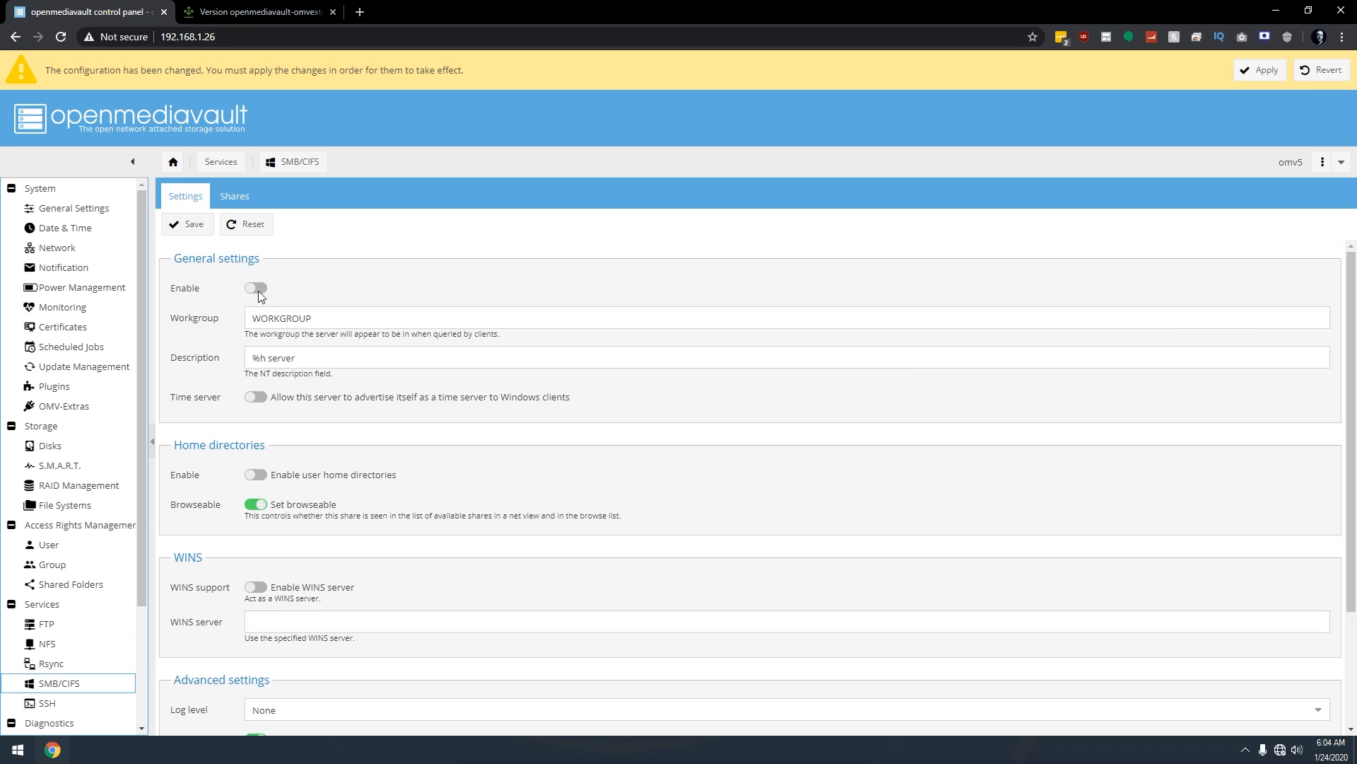
left_click(257, 289)
left_click(190, 224)
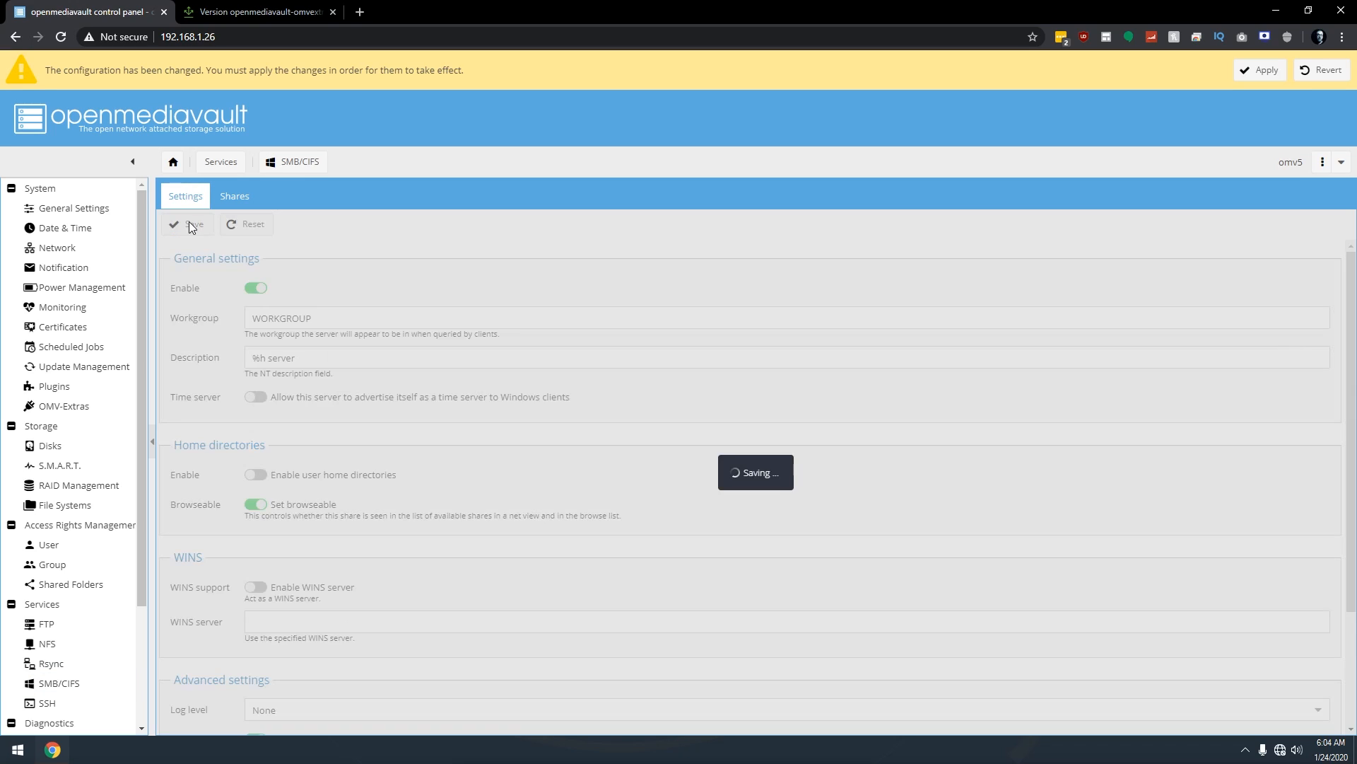
left_click(239, 199)
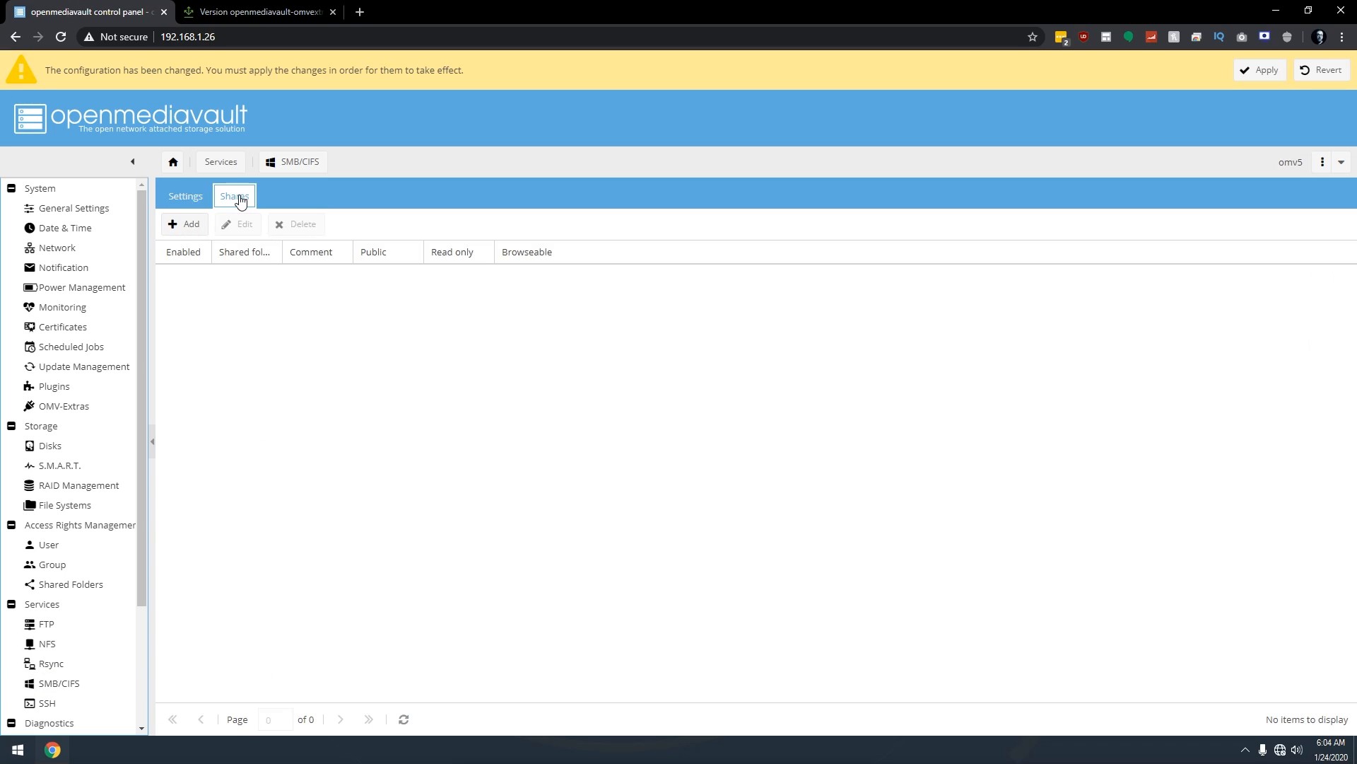
Add an SMB share for the Config folder with Public set to Only guests.
left_click(191, 225)
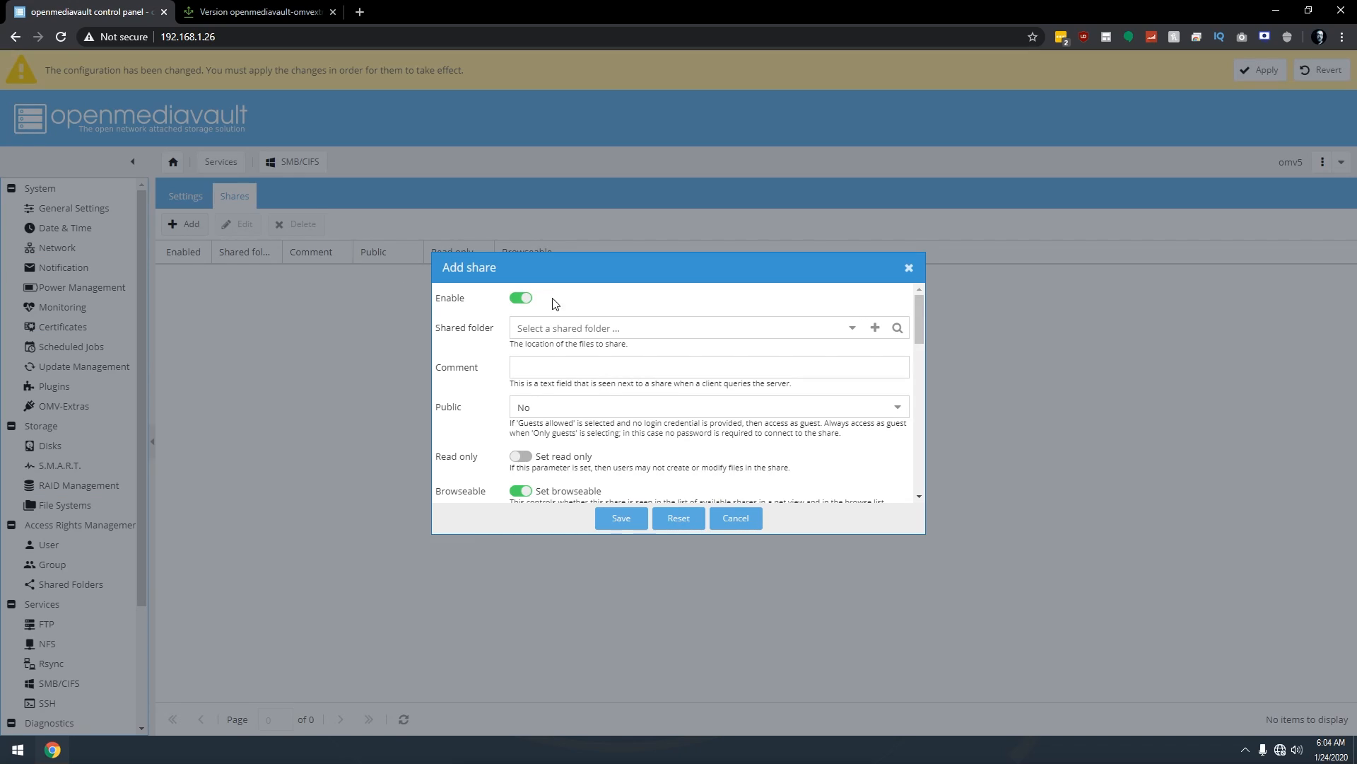
left_click(849, 329)
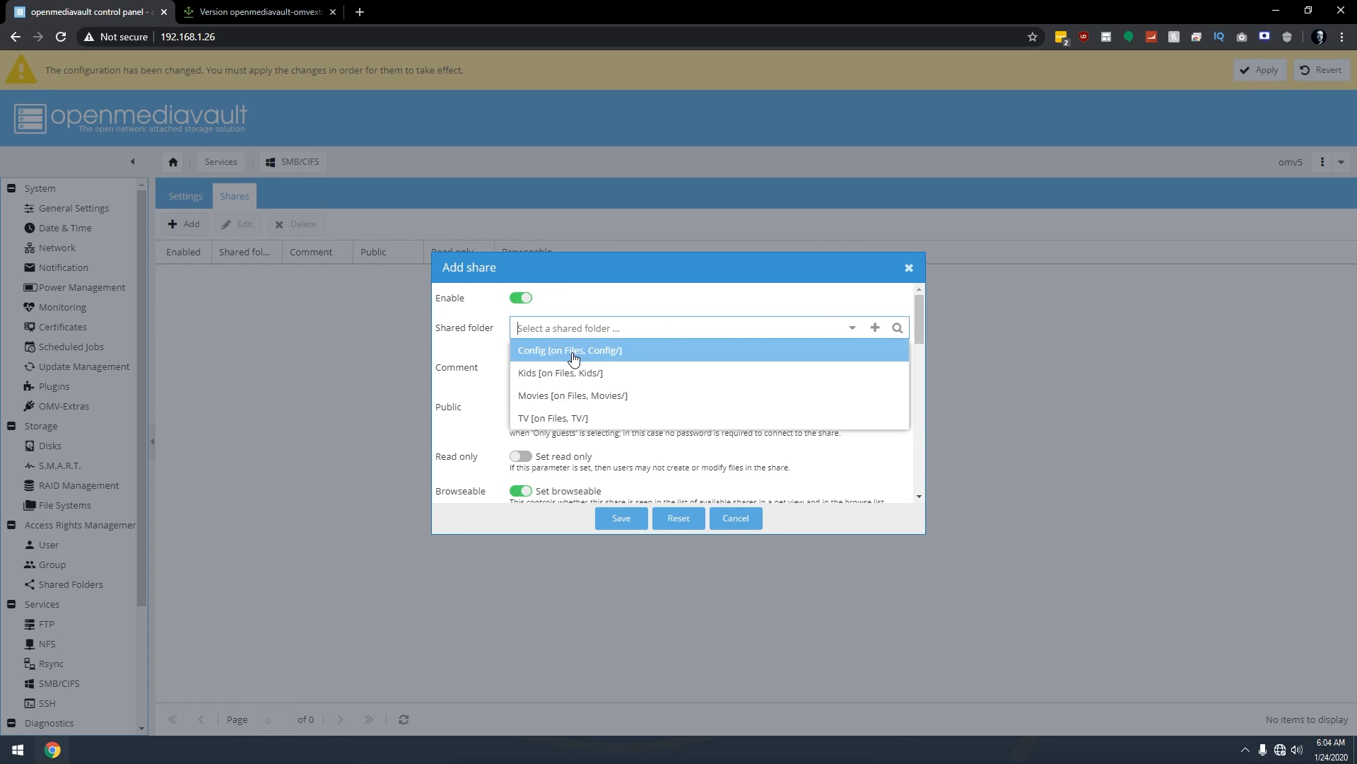
left_click(536, 352)
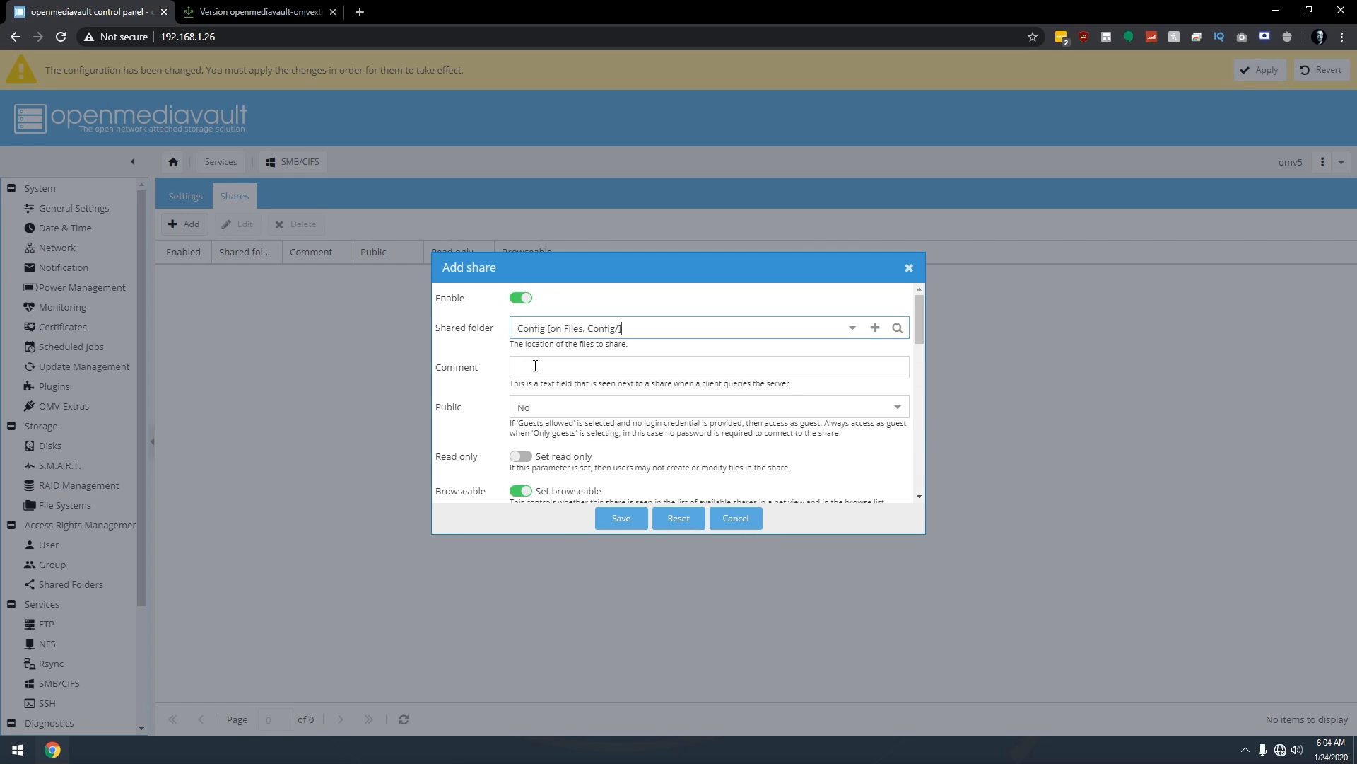
left_click(537, 407)
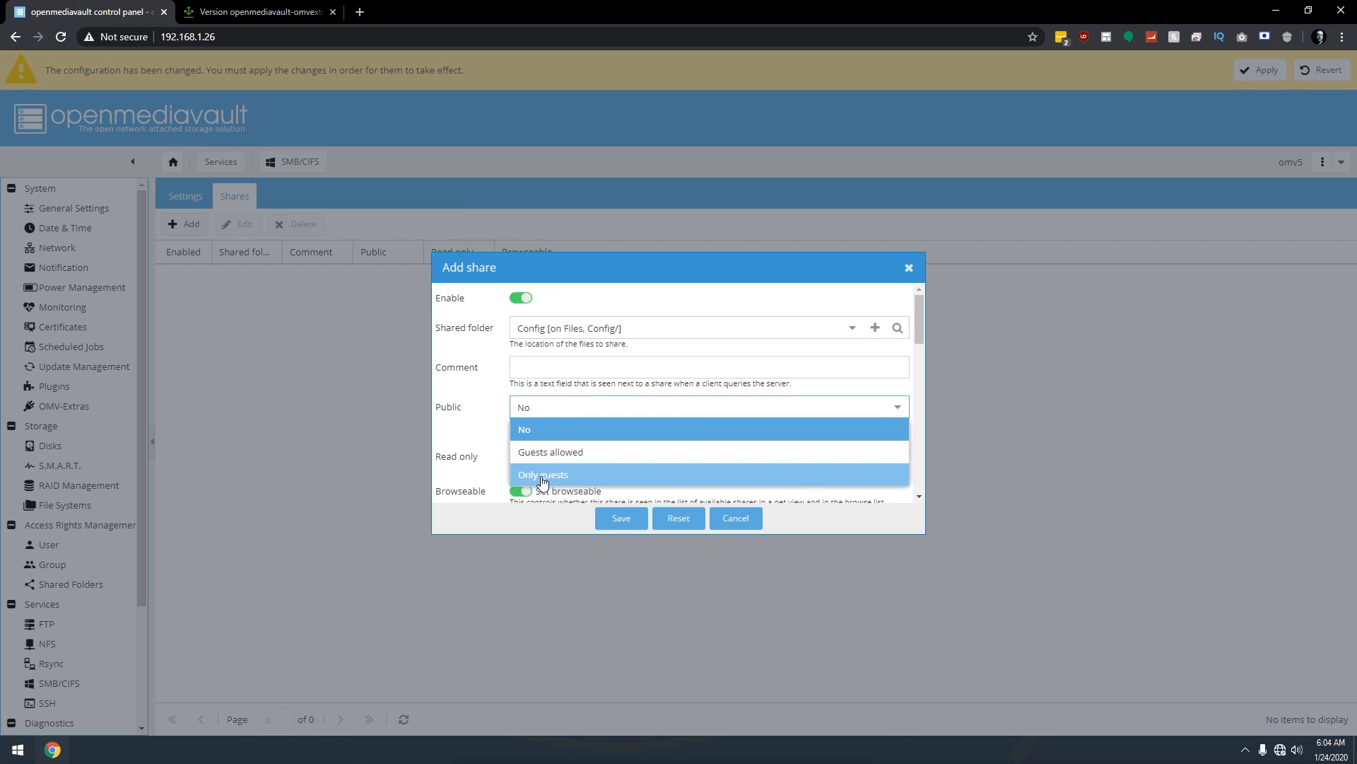
left_click(542, 475)
left_click(621, 518)
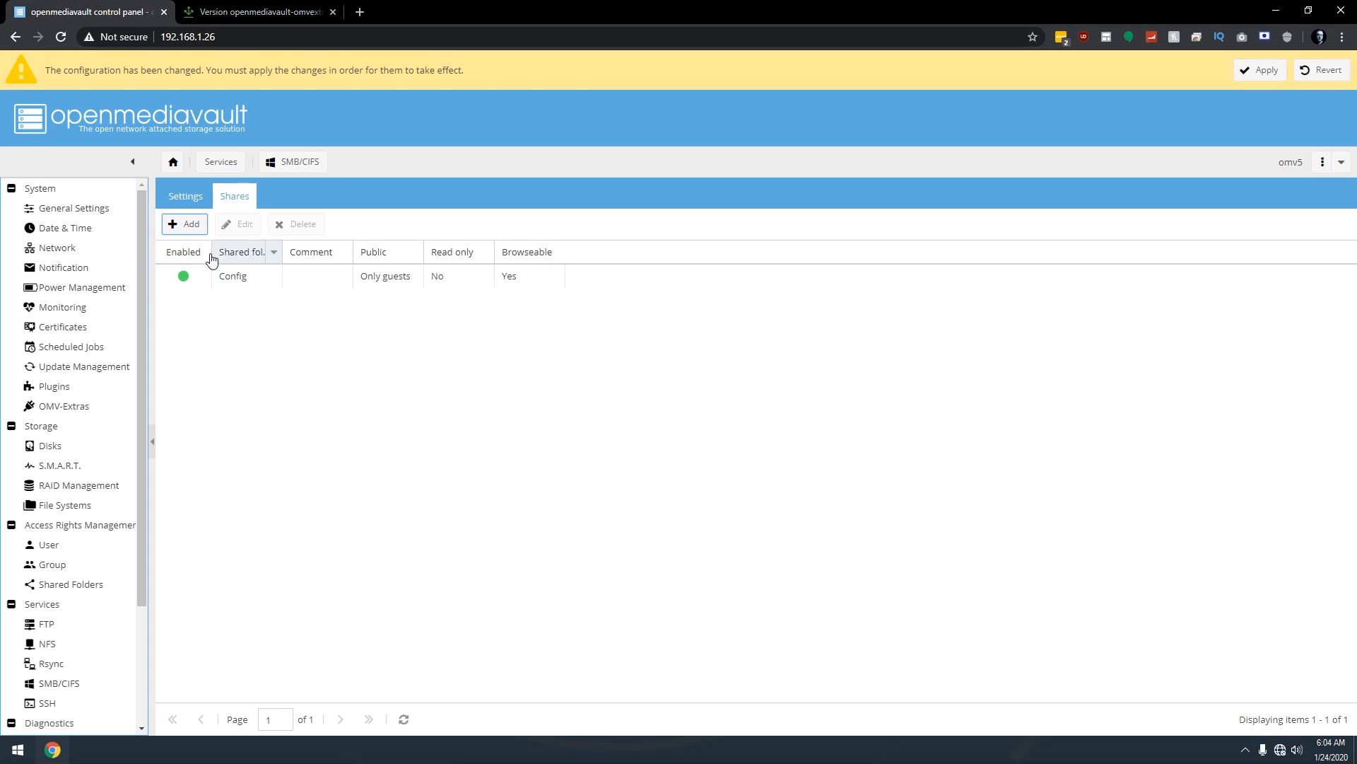
Add an SMB share for the Kids folder with Public set to Only guests.
left_click(187, 225)
left_click(852, 328)
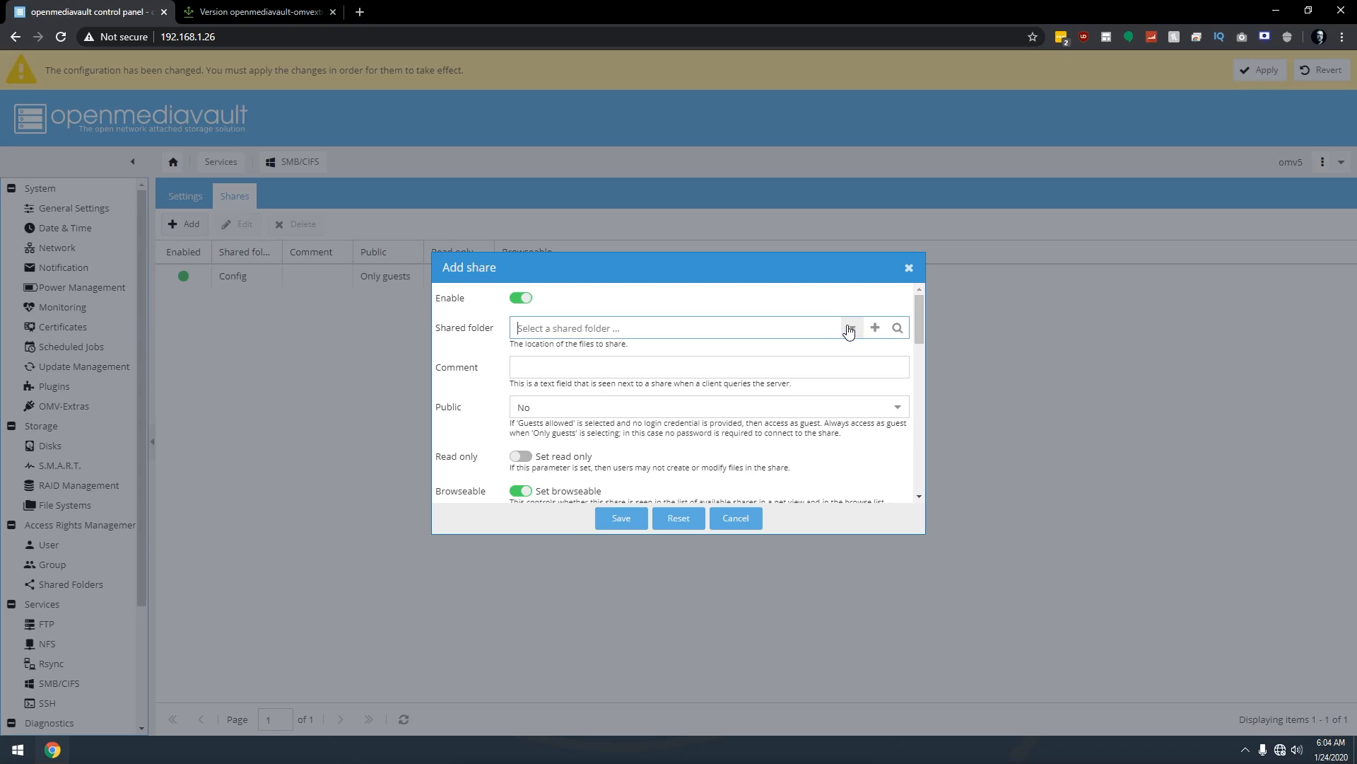
left_click(594, 376)
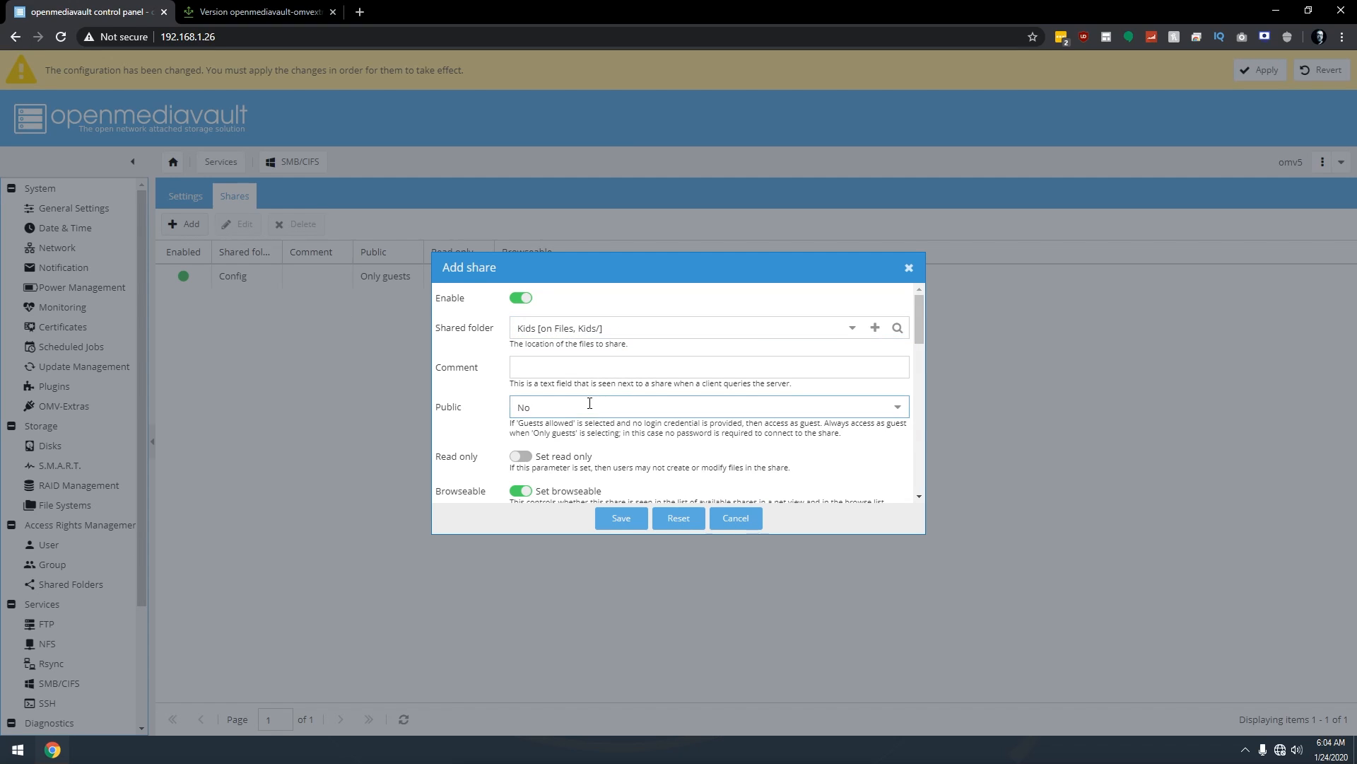
left_click(583, 407)
left_click(569, 476)
left_click(603, 522)
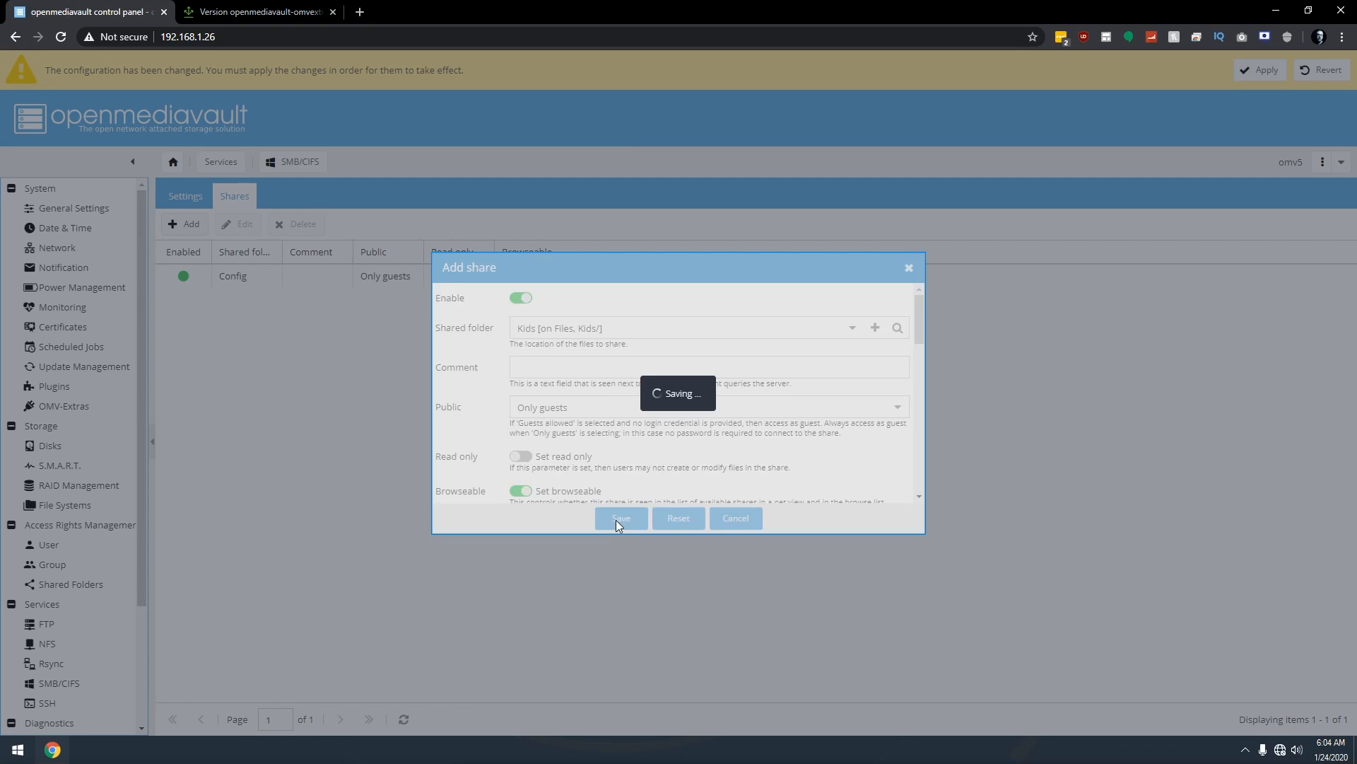
Add an SMB share for the Movies folder with Public set to Only guests.
left_click(178, 226)
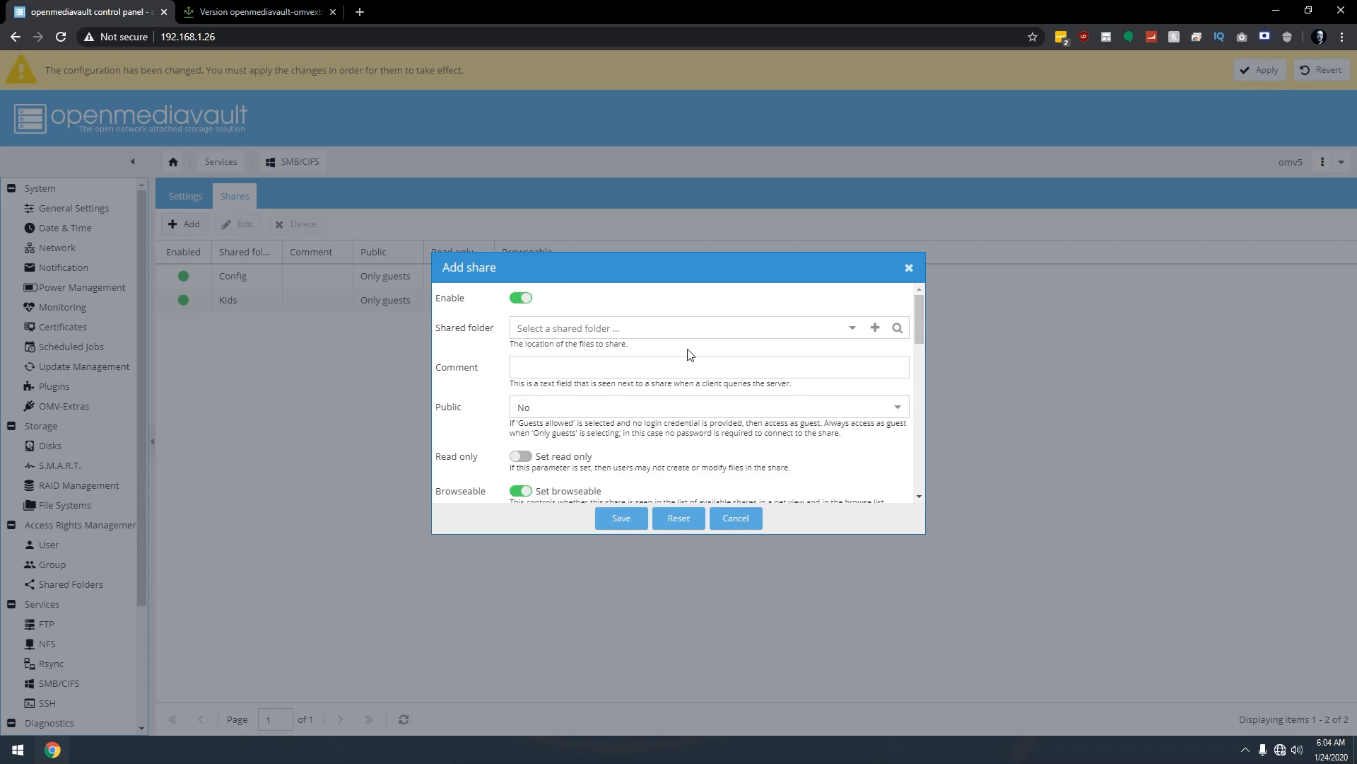
left_click(852, 328)
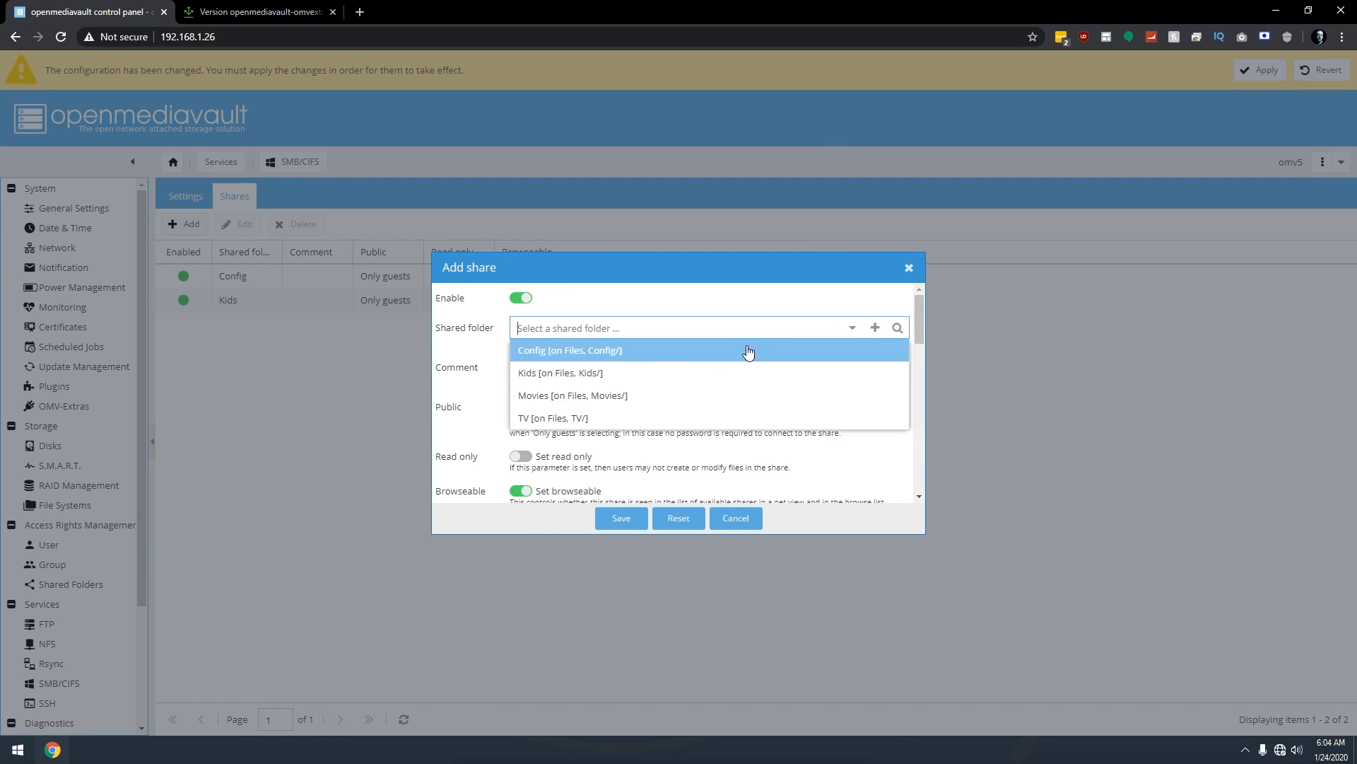
left_click(596, 396)
left_click(559, 406)
left_click(569, 476)
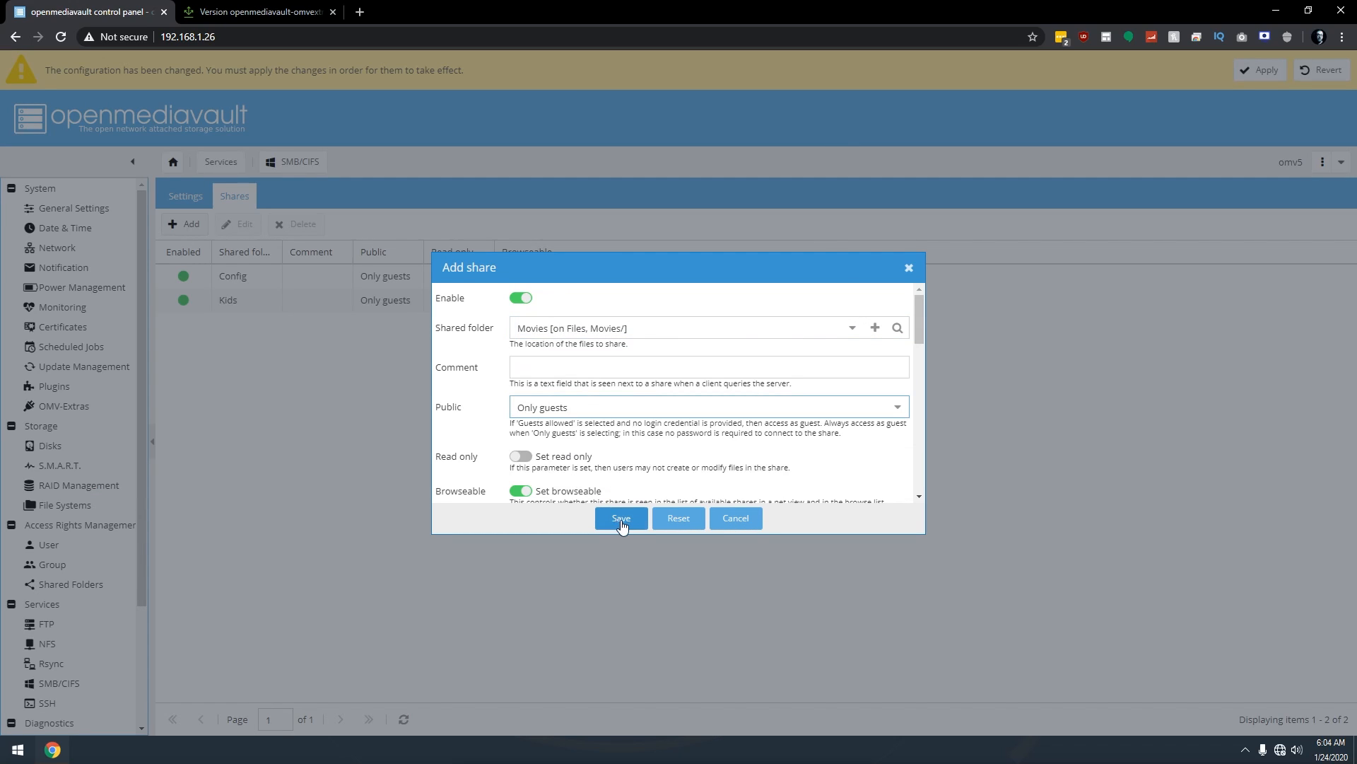
left_click(621, 521)
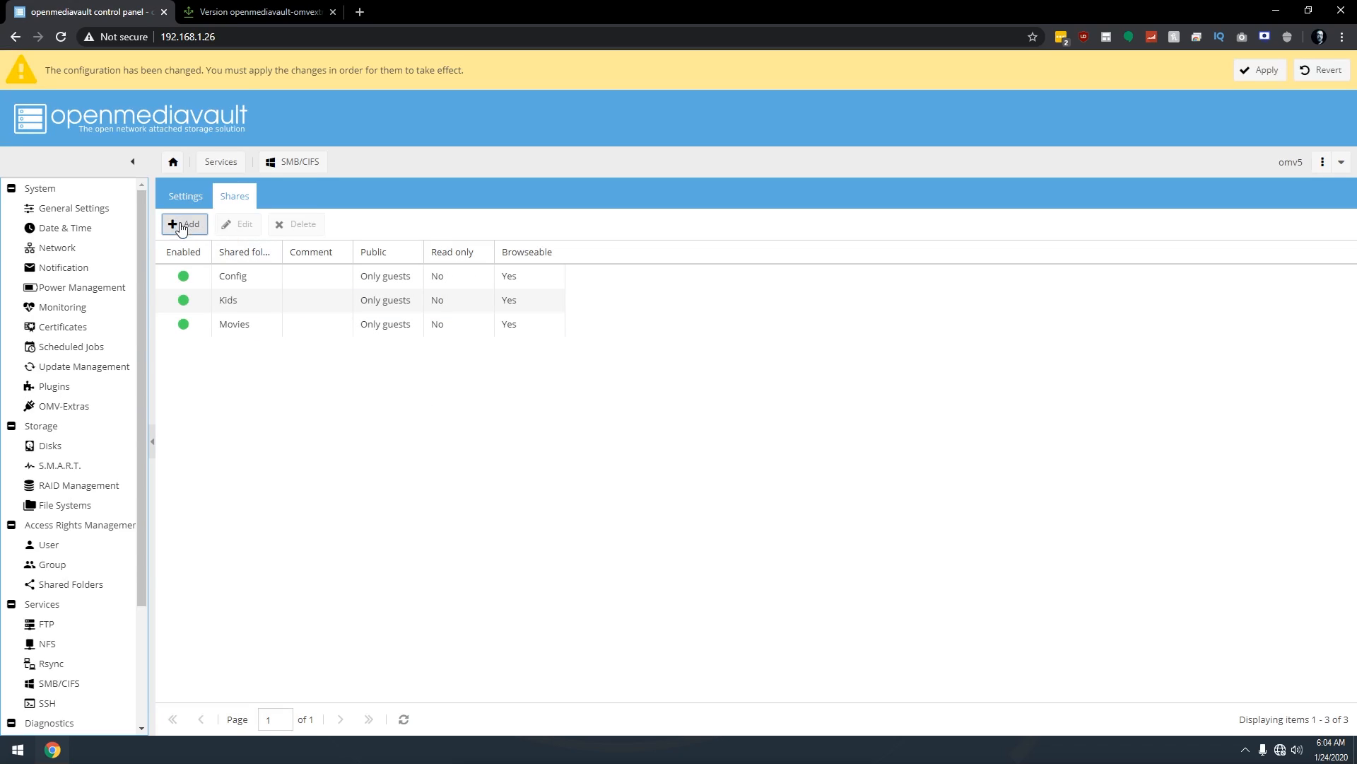
Add an SMB share for the TV folder with Public set to Only guests.
left_click(182, 226)
left_click(852, 329)
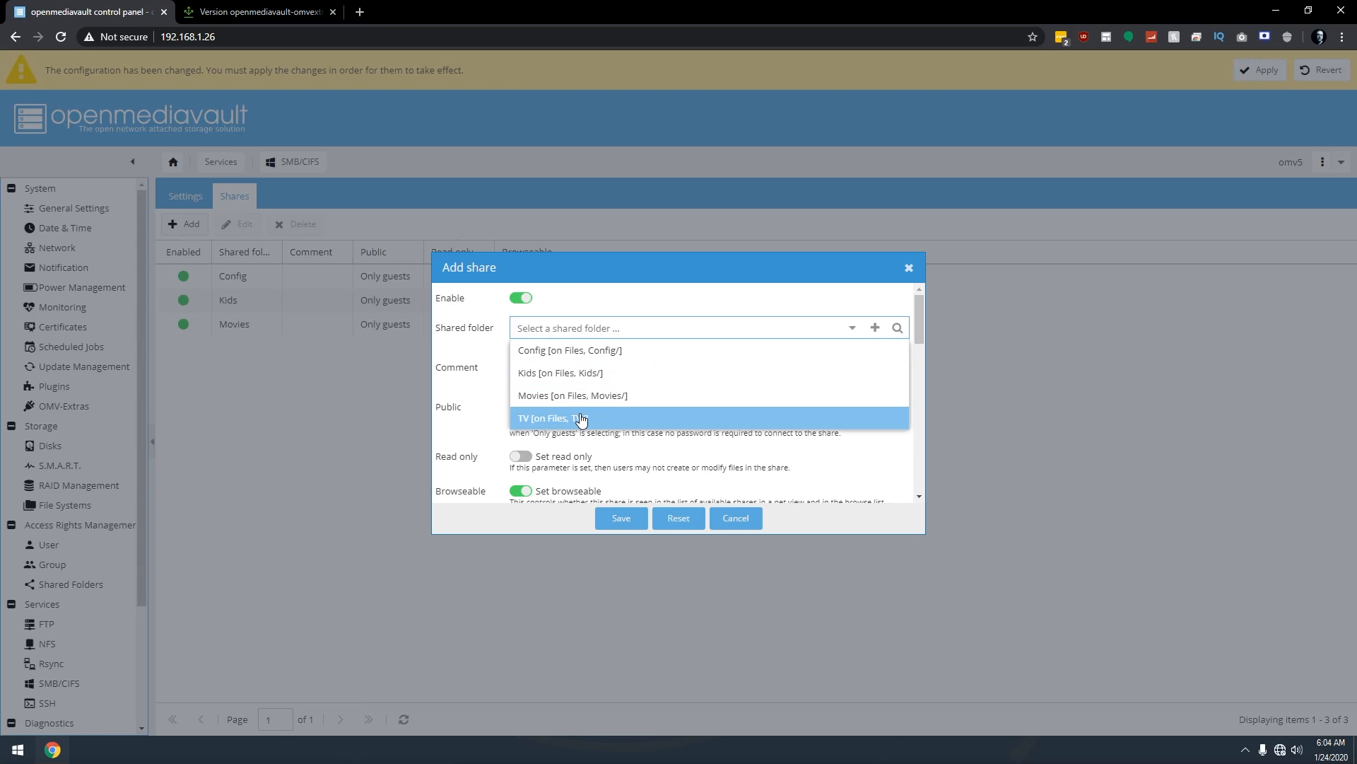
left_click(581, 418)
left_click(584, 407)
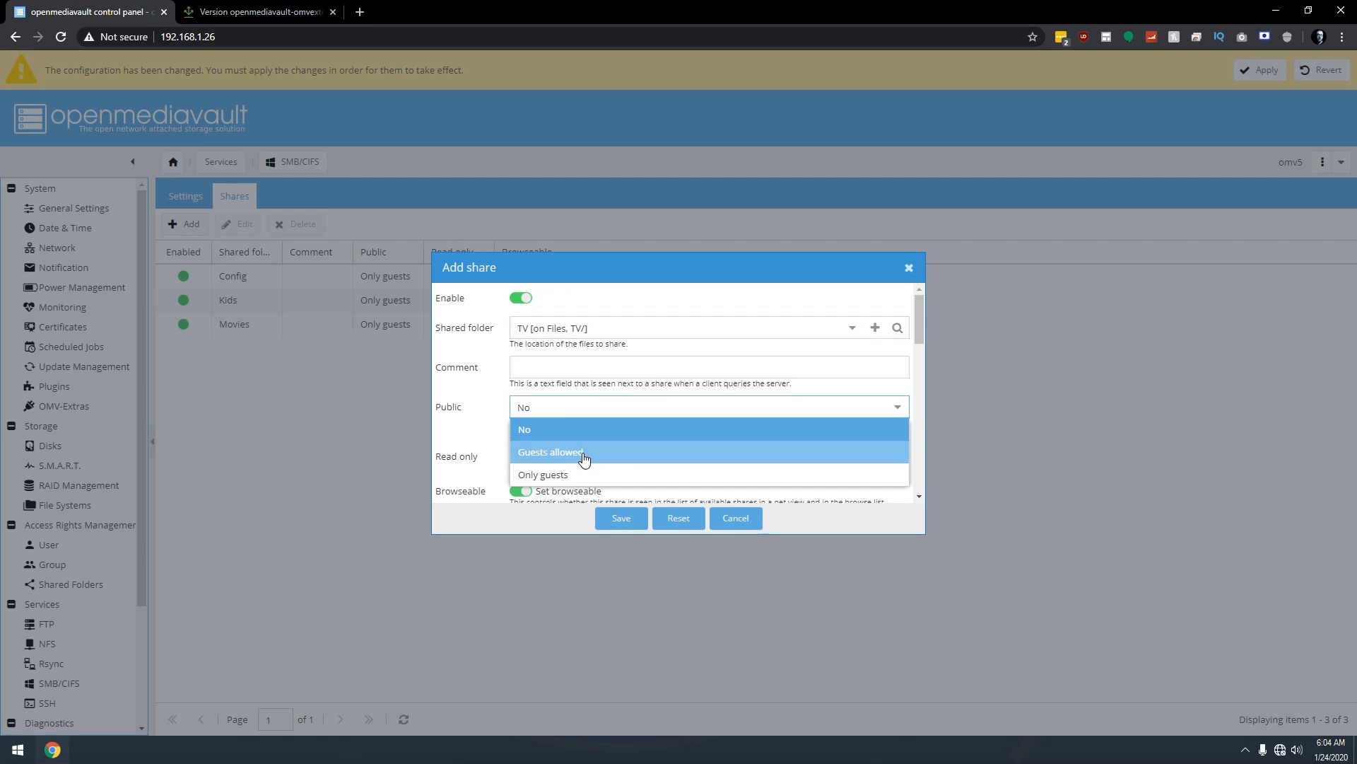
left_click(575, 474)
left_click(621, 518)
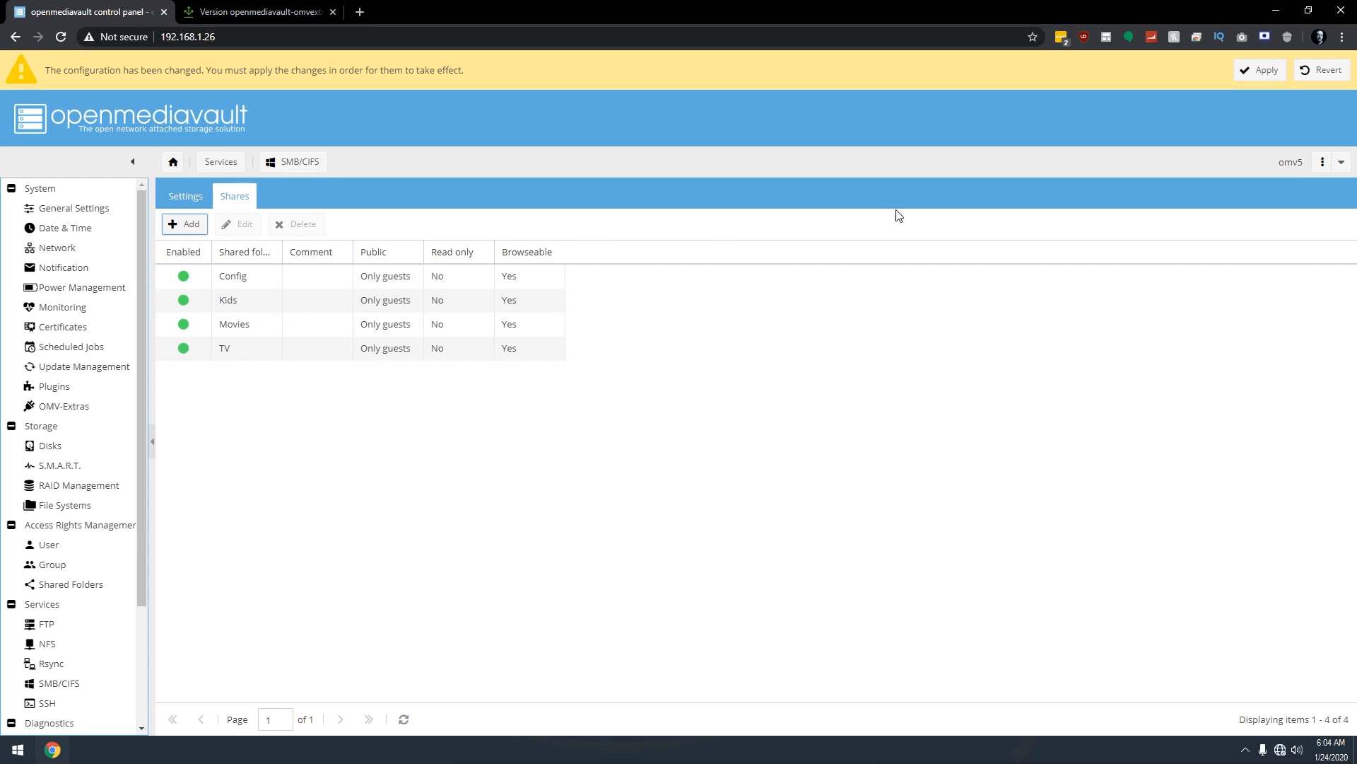
Apply the pending changes, then open Portainer's web interface from OMV-Extras Docker settings.
left_click(1252, 71)
left_click(652, 428)
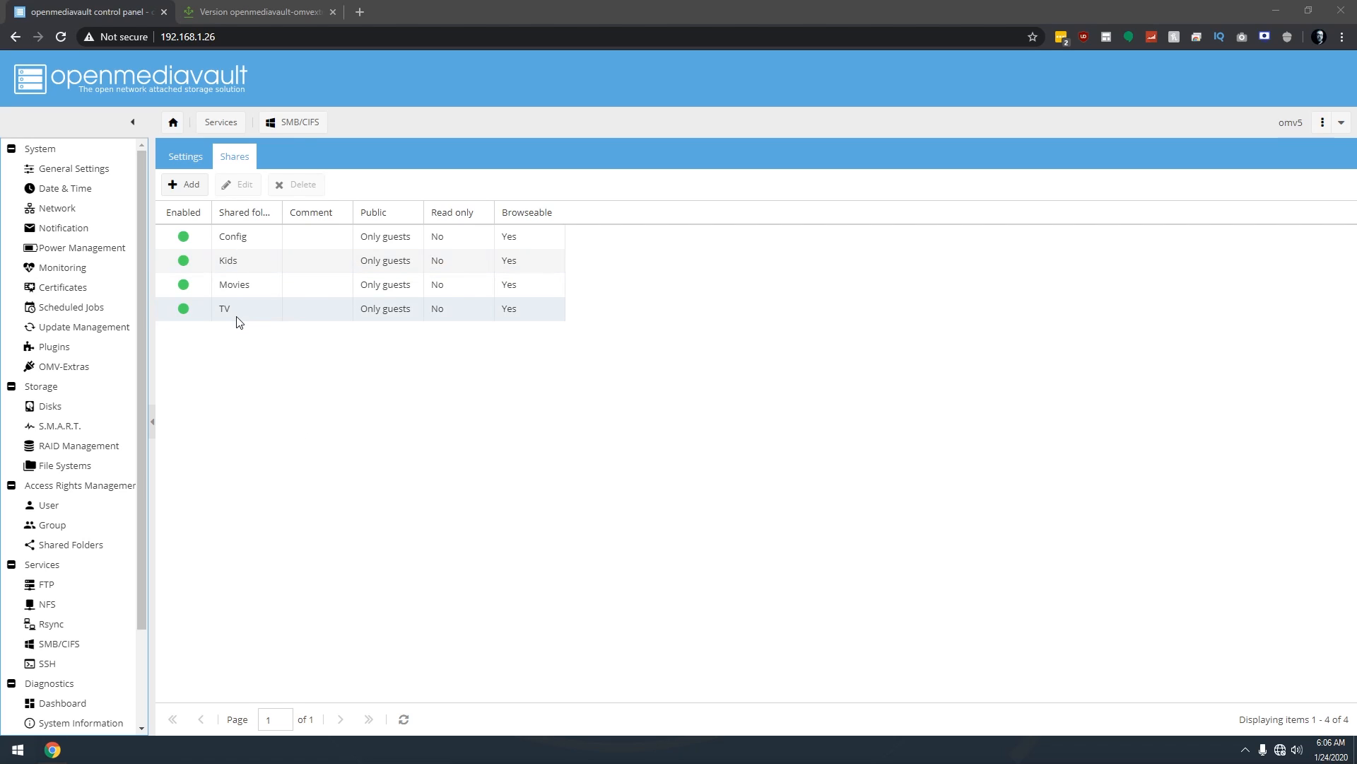
left_click(80, 371)
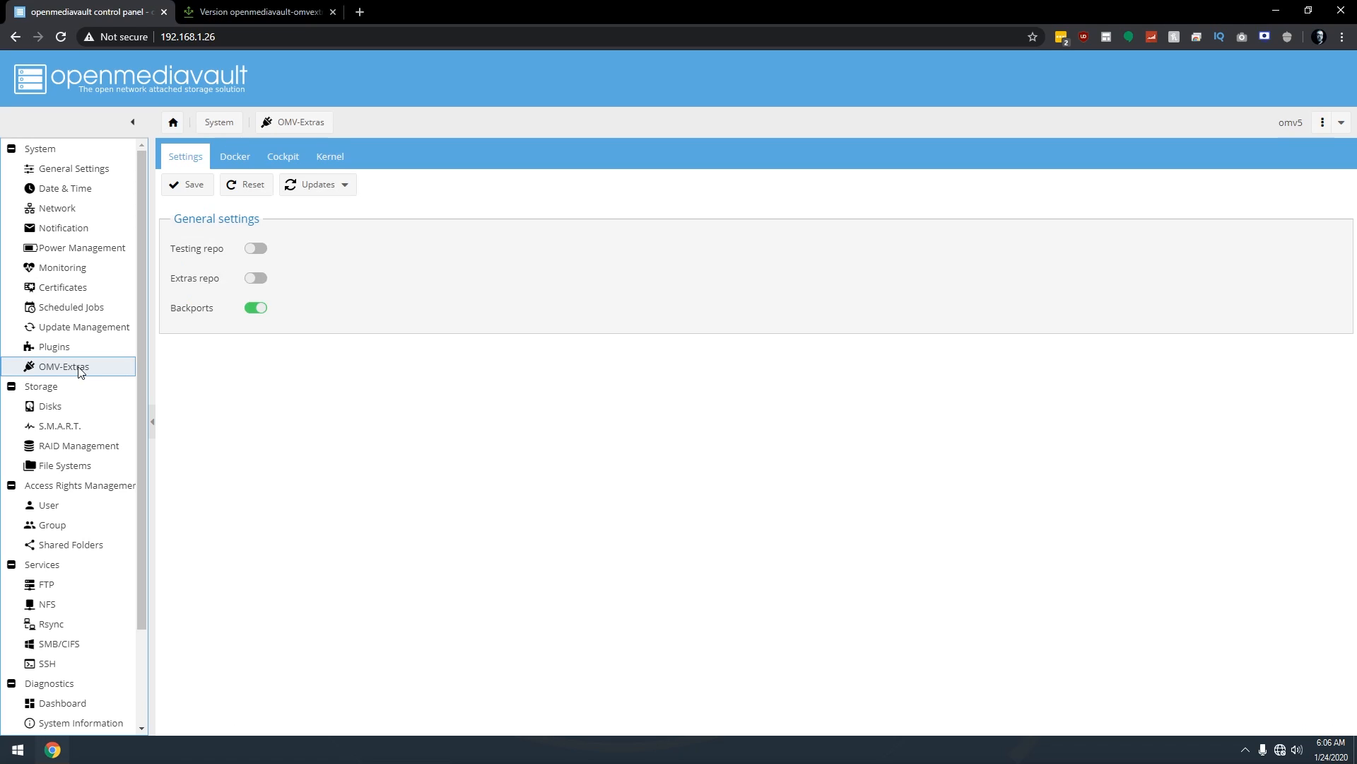
left_click(240, 160)
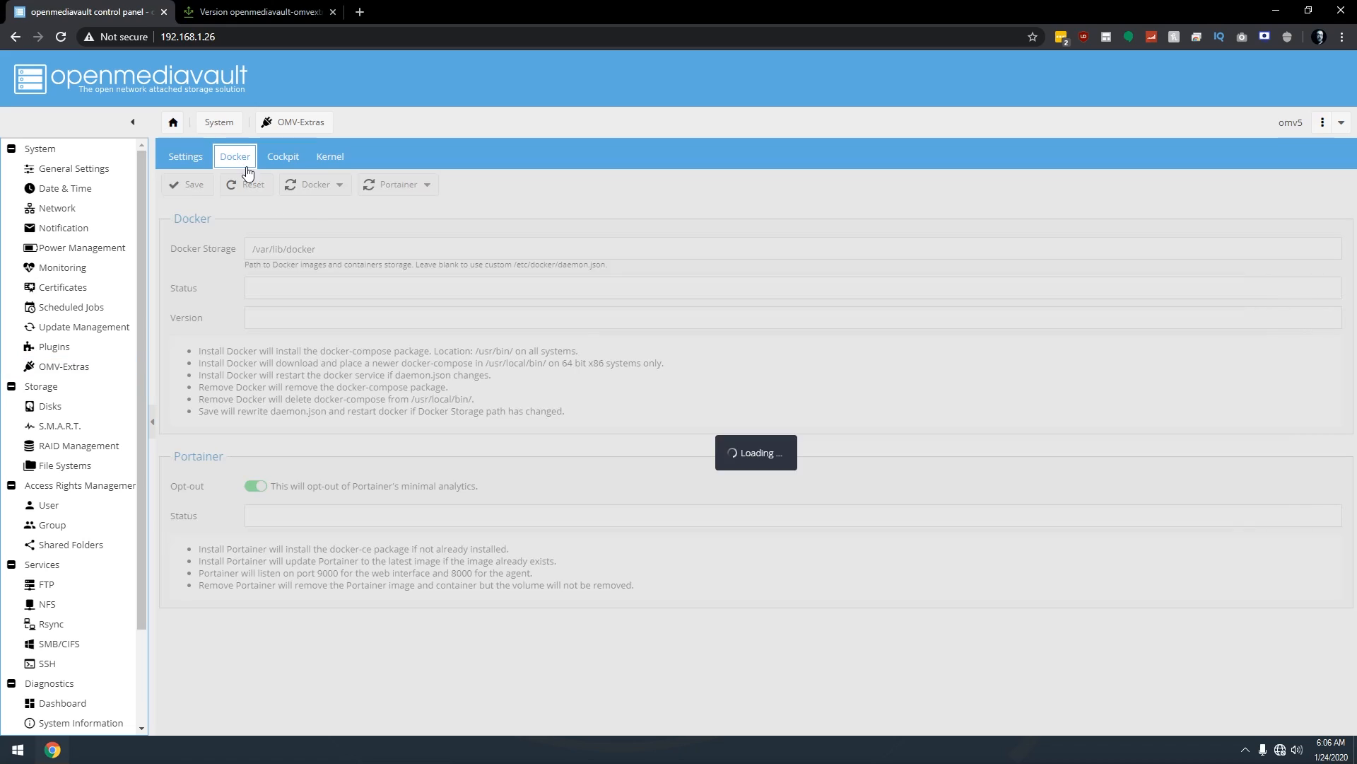
left_click(422, 186)
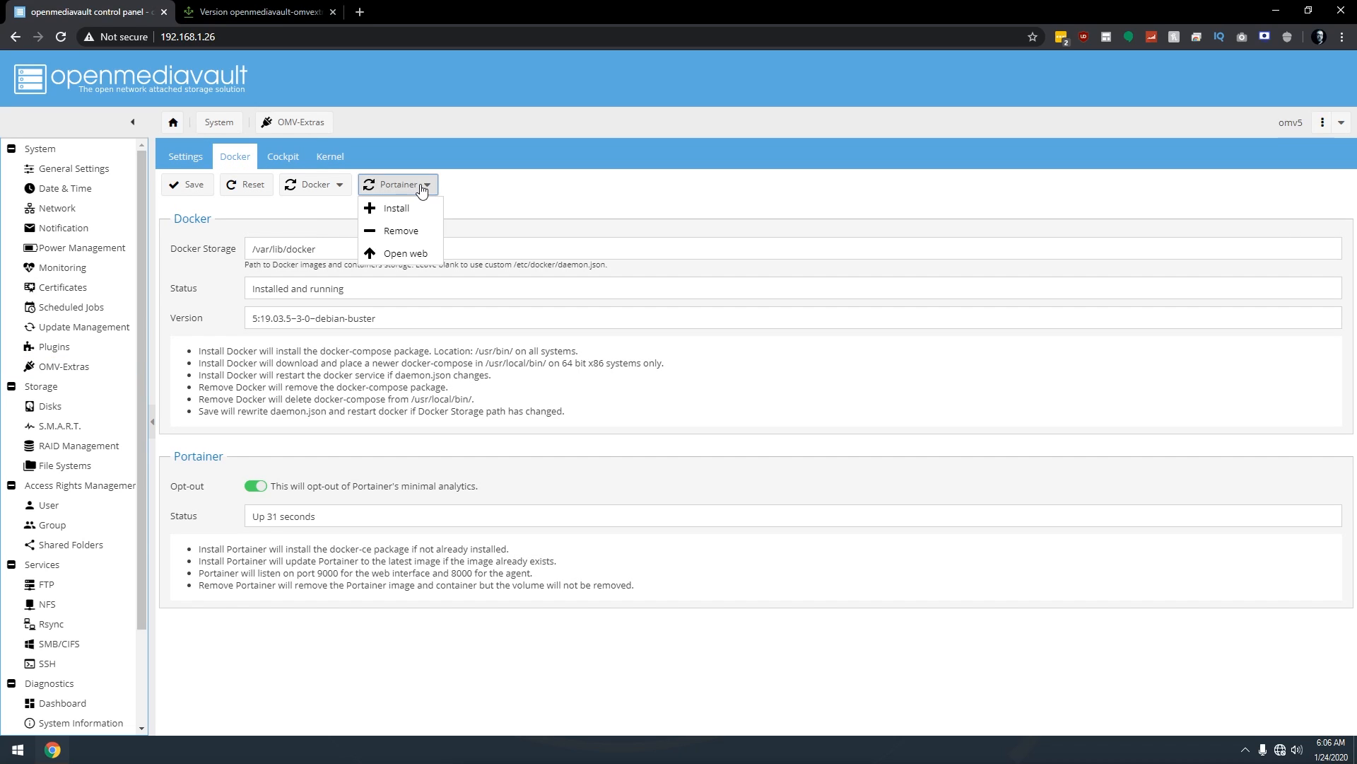
left_click(398, 254)
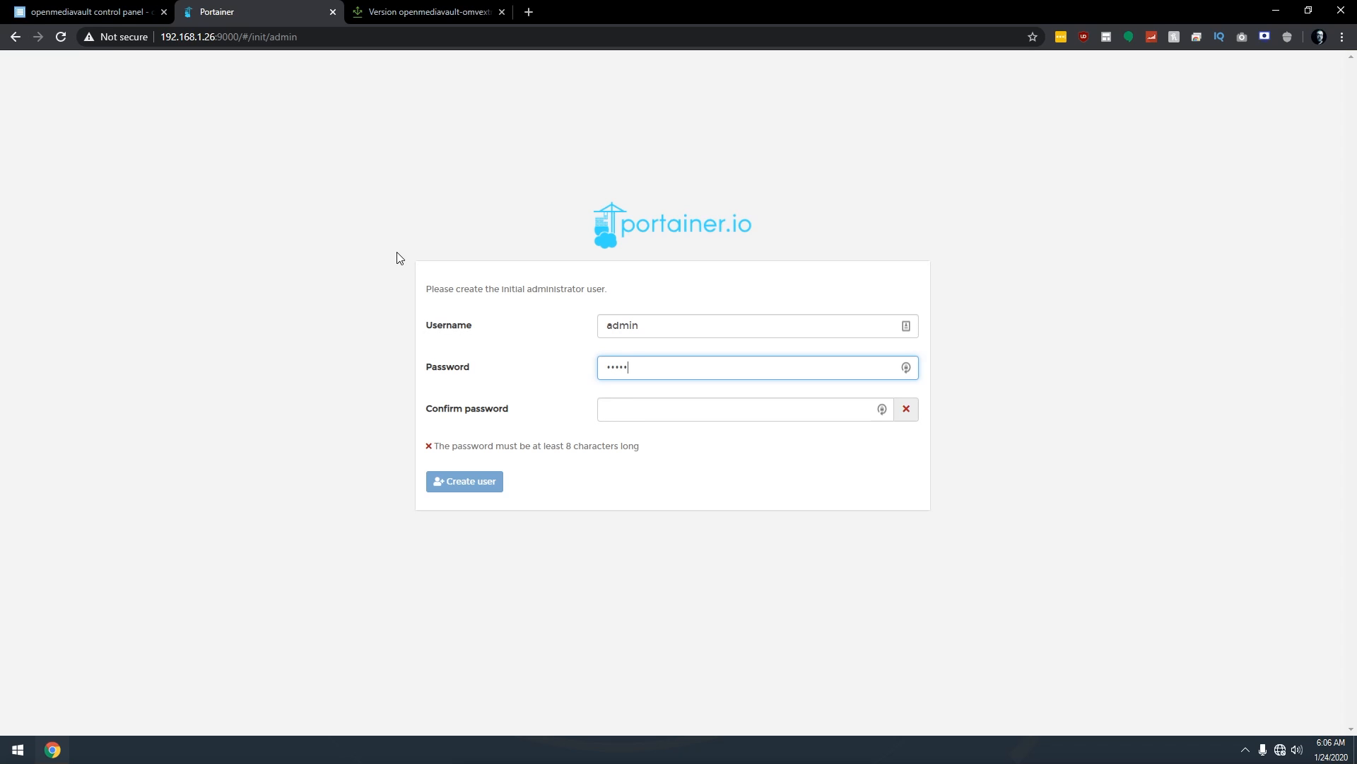
Create the Portainer administrator user with a password and matching confirmation.
type("••••••")
key("Tab")
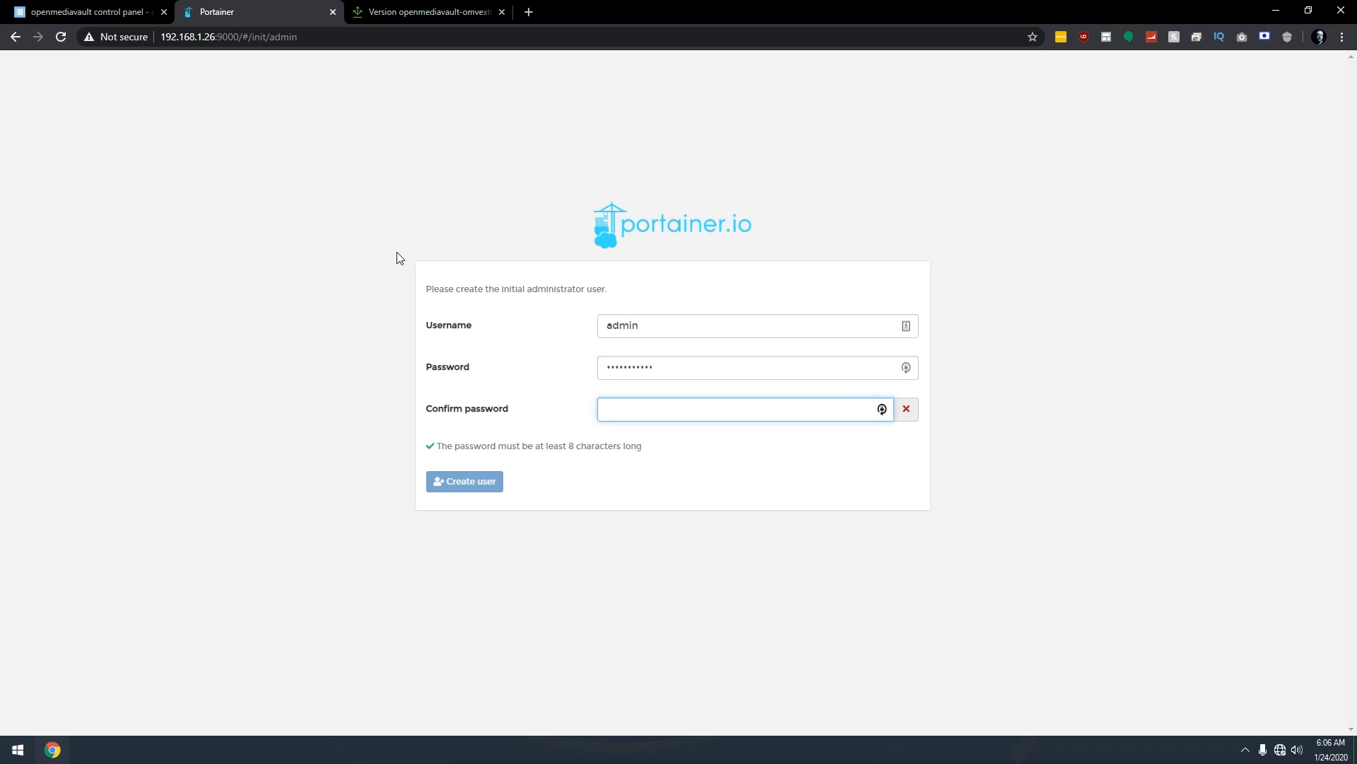
type("•••••••••••")
left_click(459, 485)
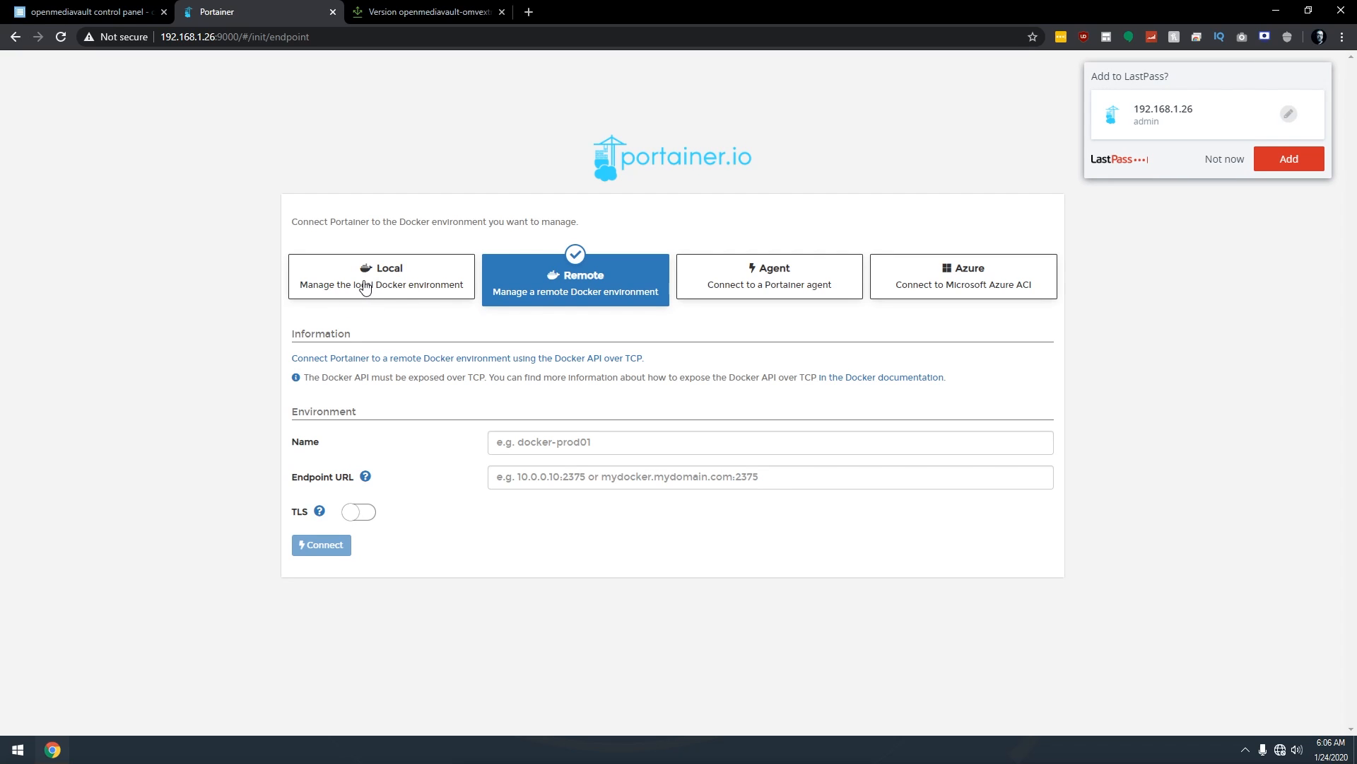
Select the Local Docker environment and connect Portainer to it.
left_click(365, 286)
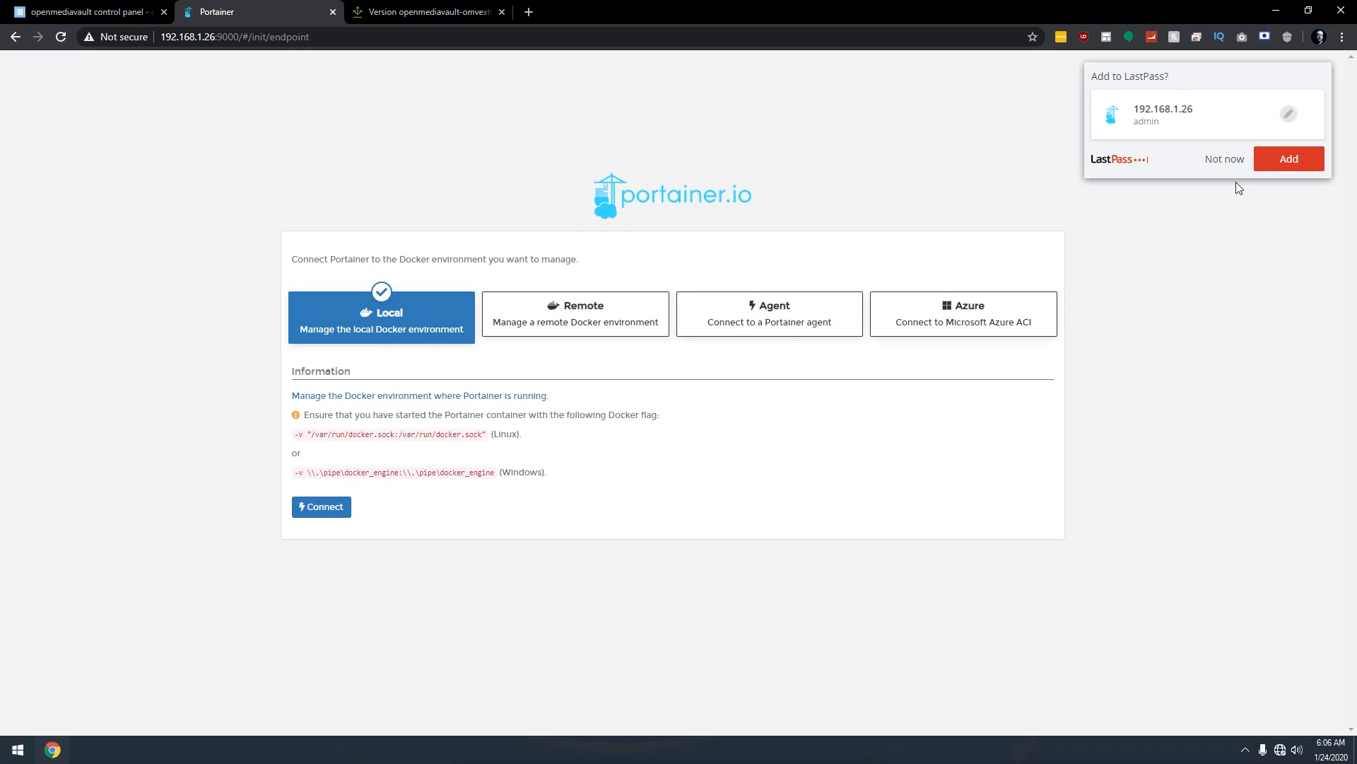
left_click(1234, 159)
left_click(326, 506)
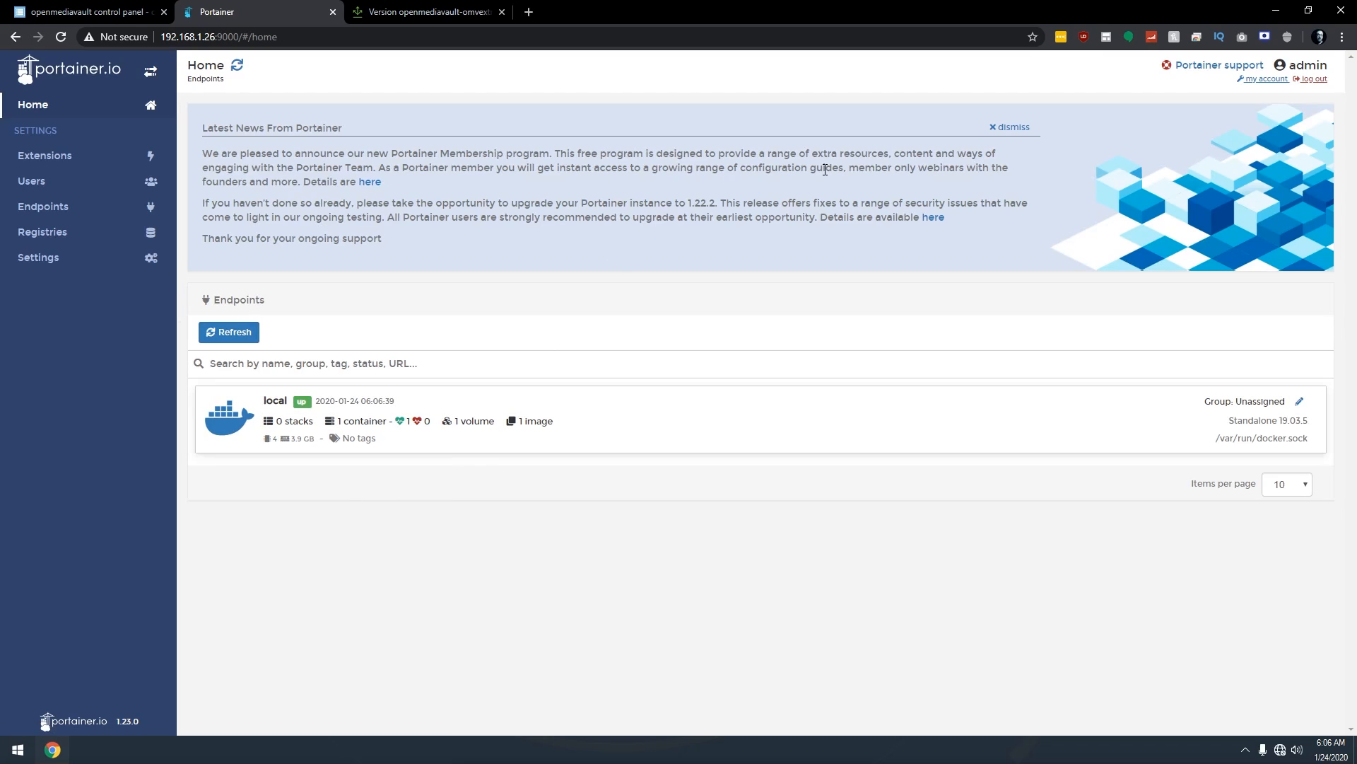
Go from the local endpoint's Containers list to the Add container form.
left_click(1011, 129)
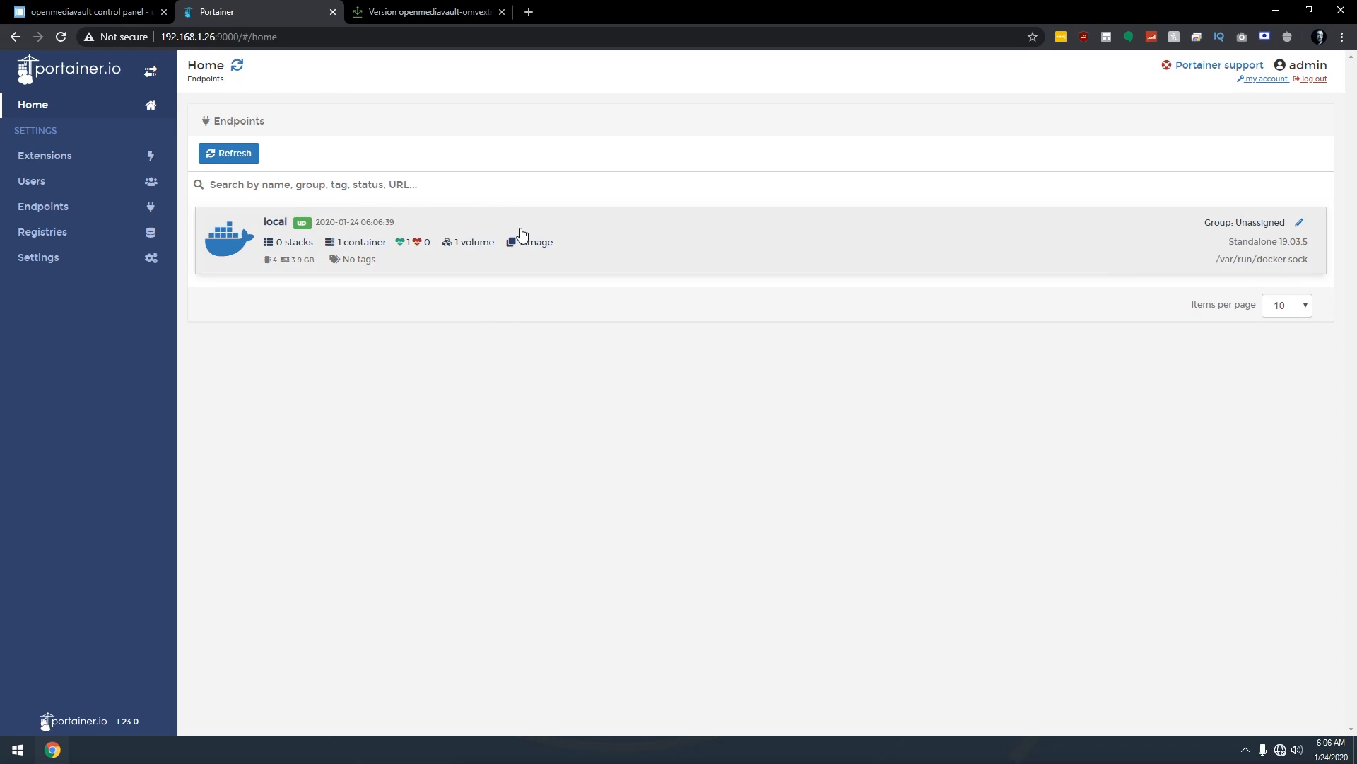
left_click(636, 242)
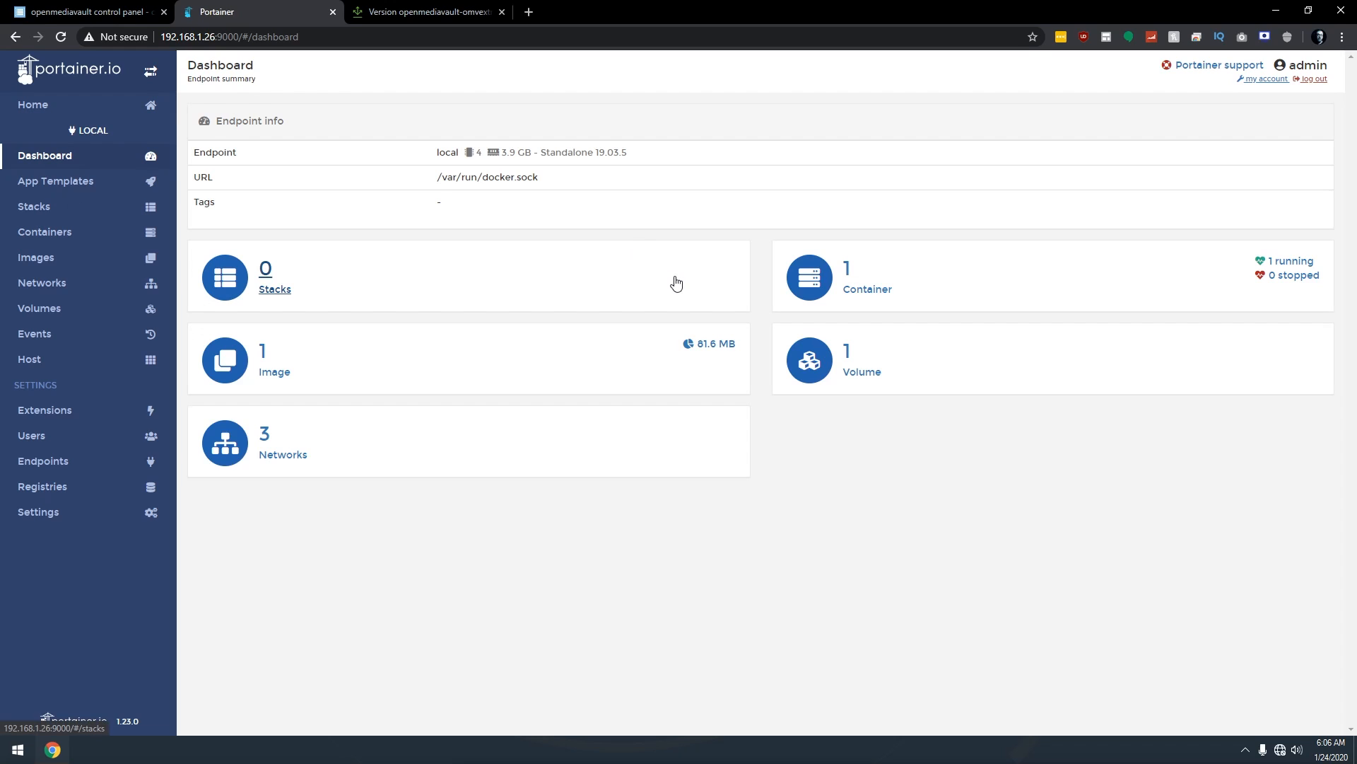
left_click(919, 287)
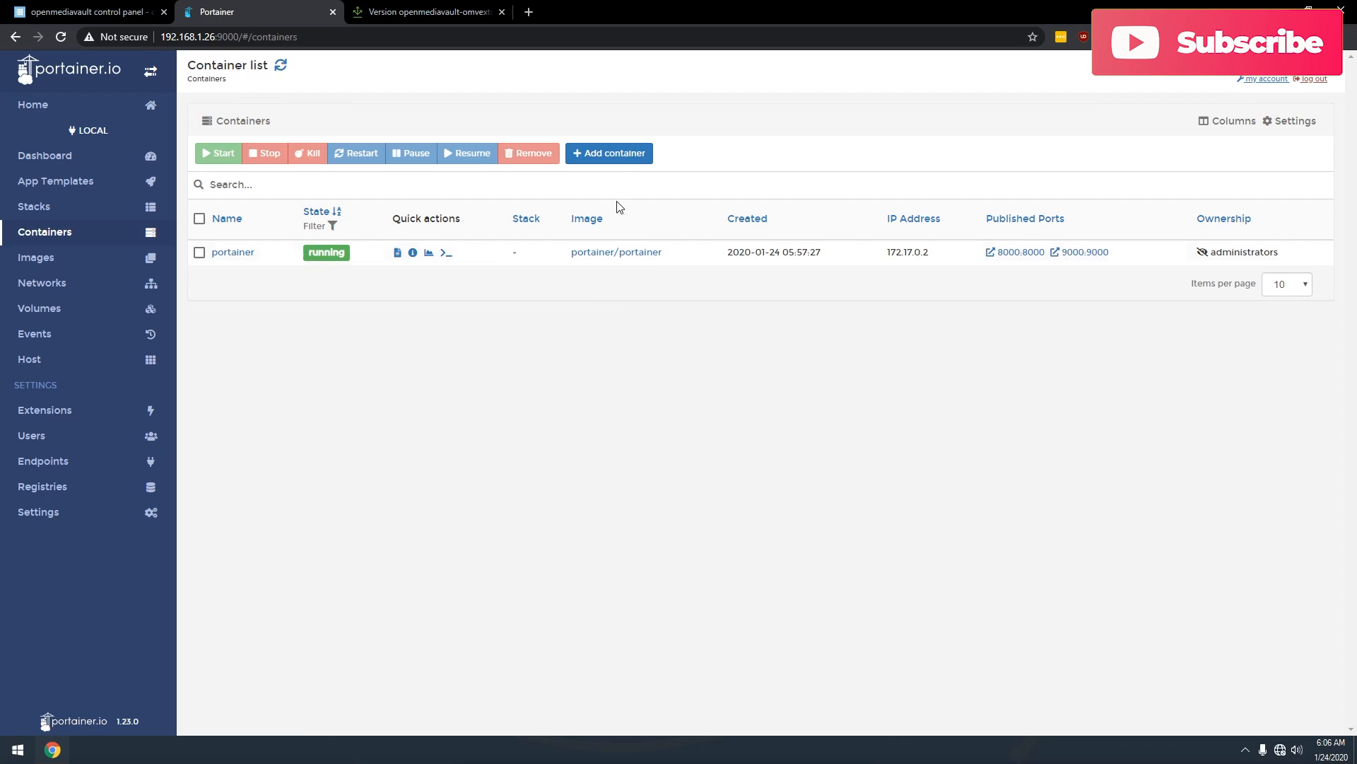
left_click(607, 154)
Begin entering the new container's name, currently 'ple'.
left_click(404, 131)
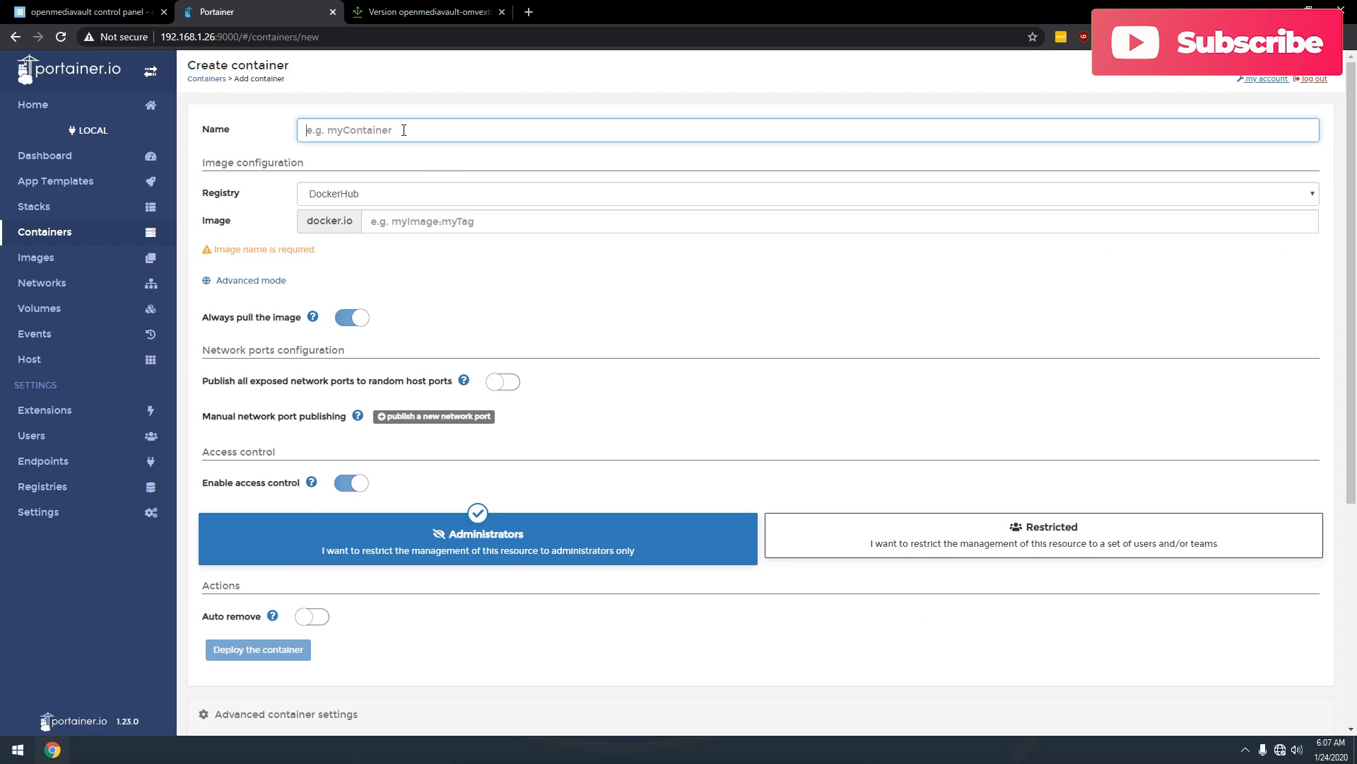
type("ple")
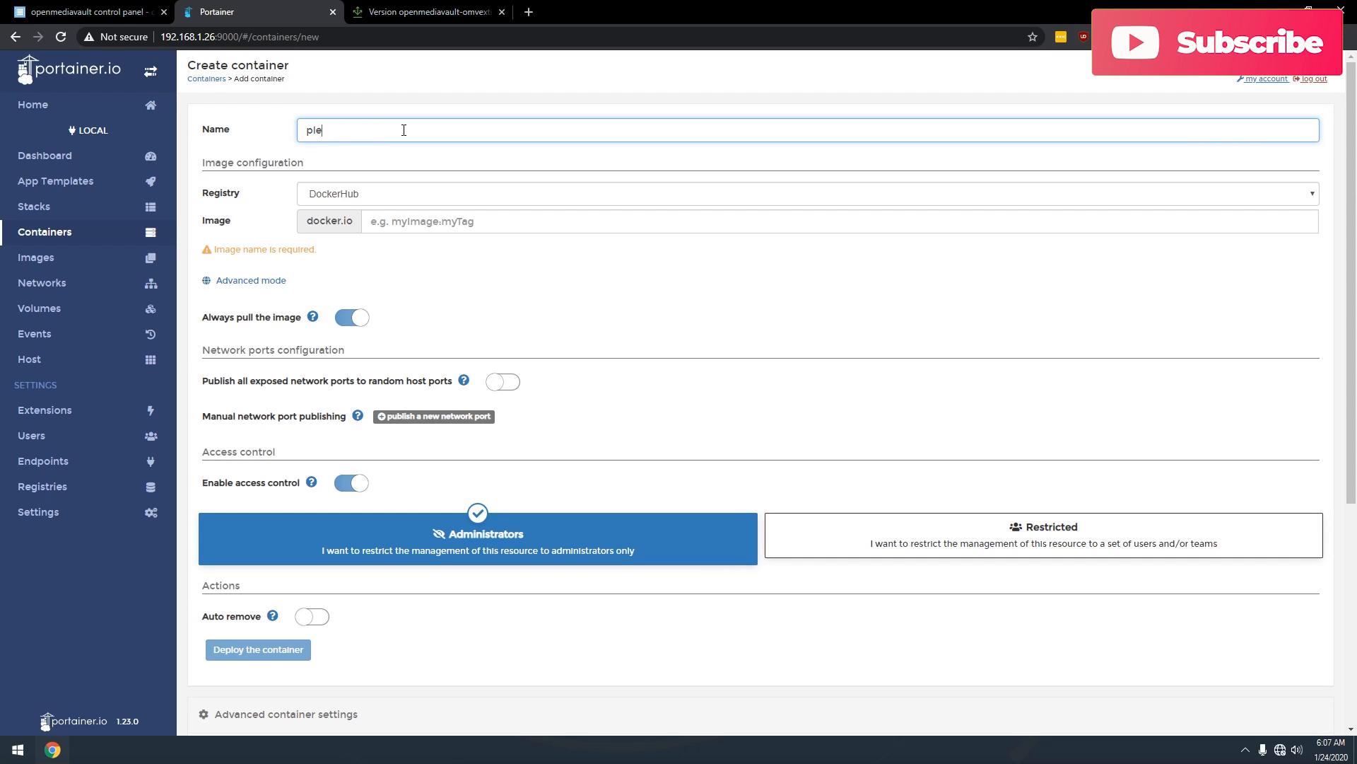
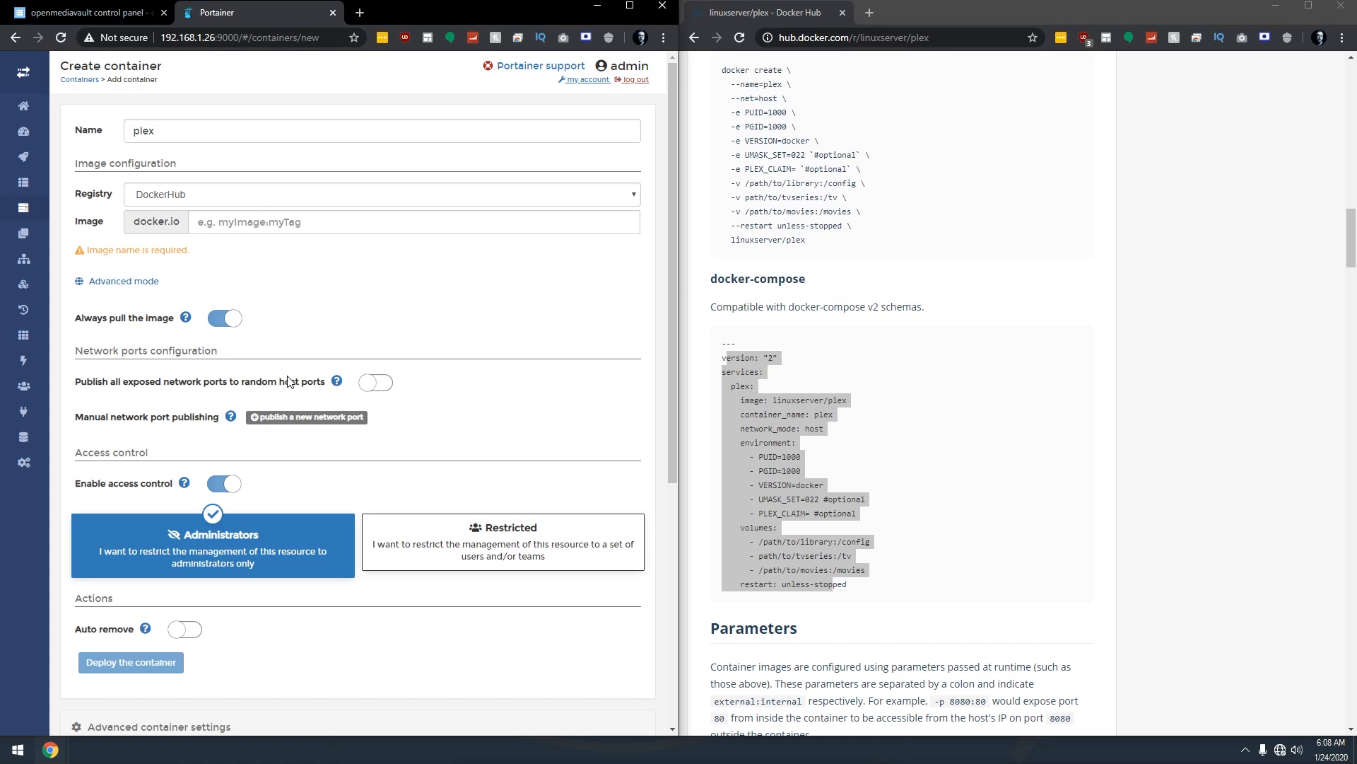
Copy linuxserver/plex from the Docker Hub compose example into the container's Image field.
left_click(810, 388)
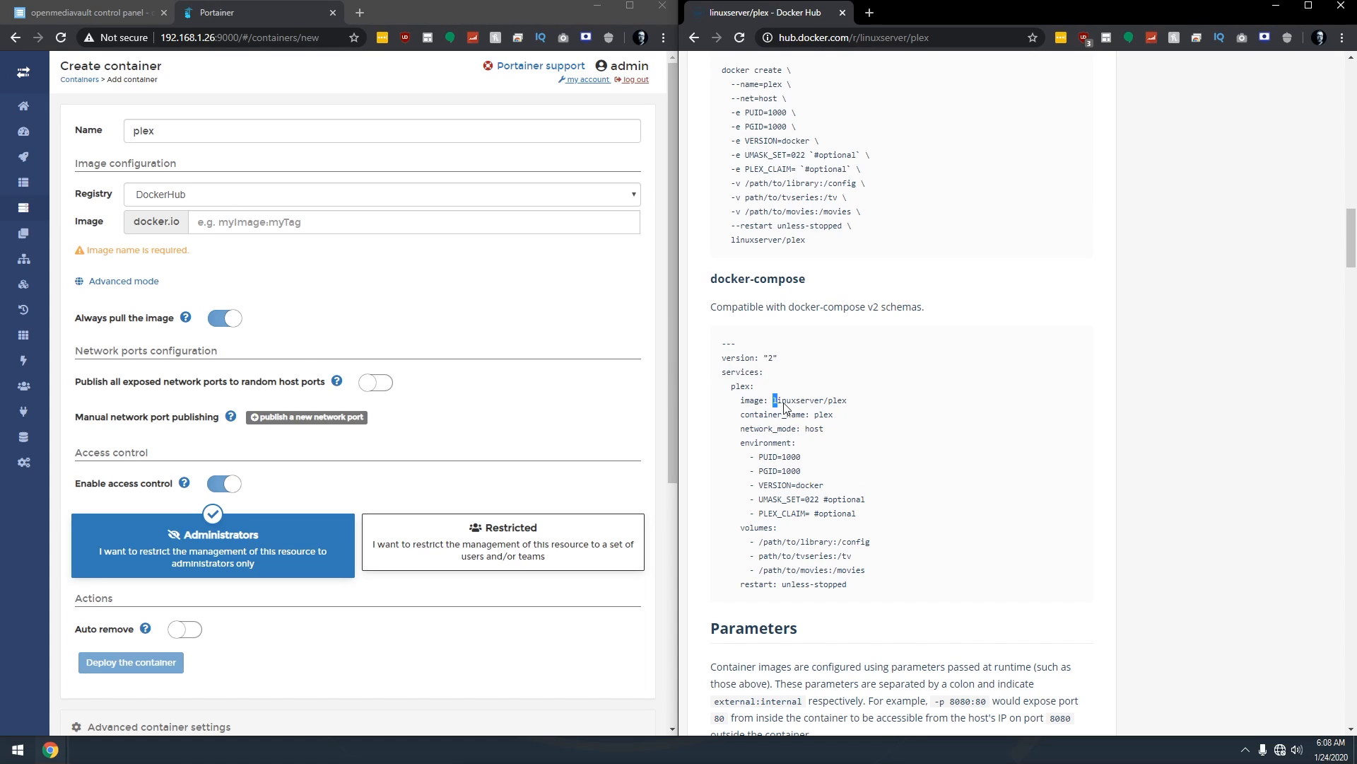
left_click_drag(772, 400, 849, 400)
key("ctrl+c")
left_click(289, 224)
key("ctrl+v")
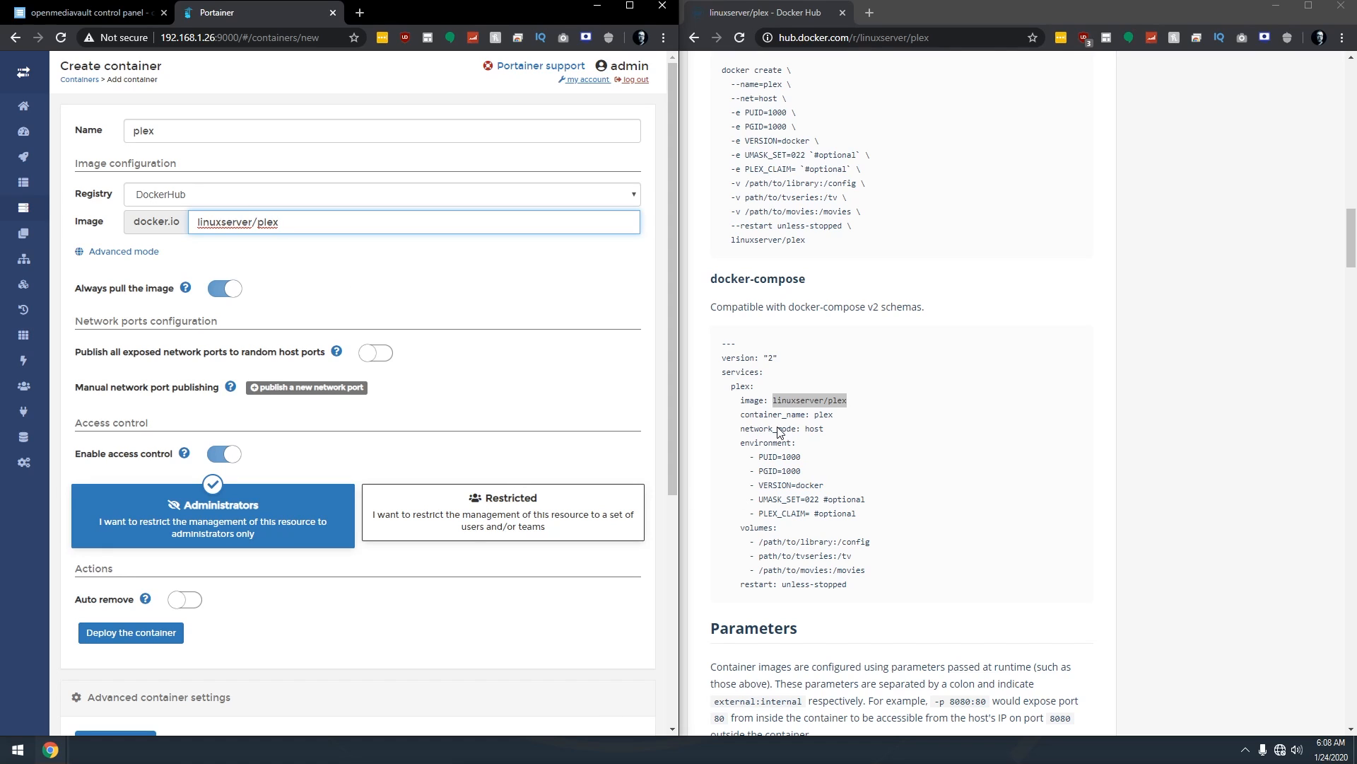
Set the plex container's network mode to host under Advanced container settings.
double_click(811, 429)
left_click(159, 697)
scroll(212, 566, "down", 4)
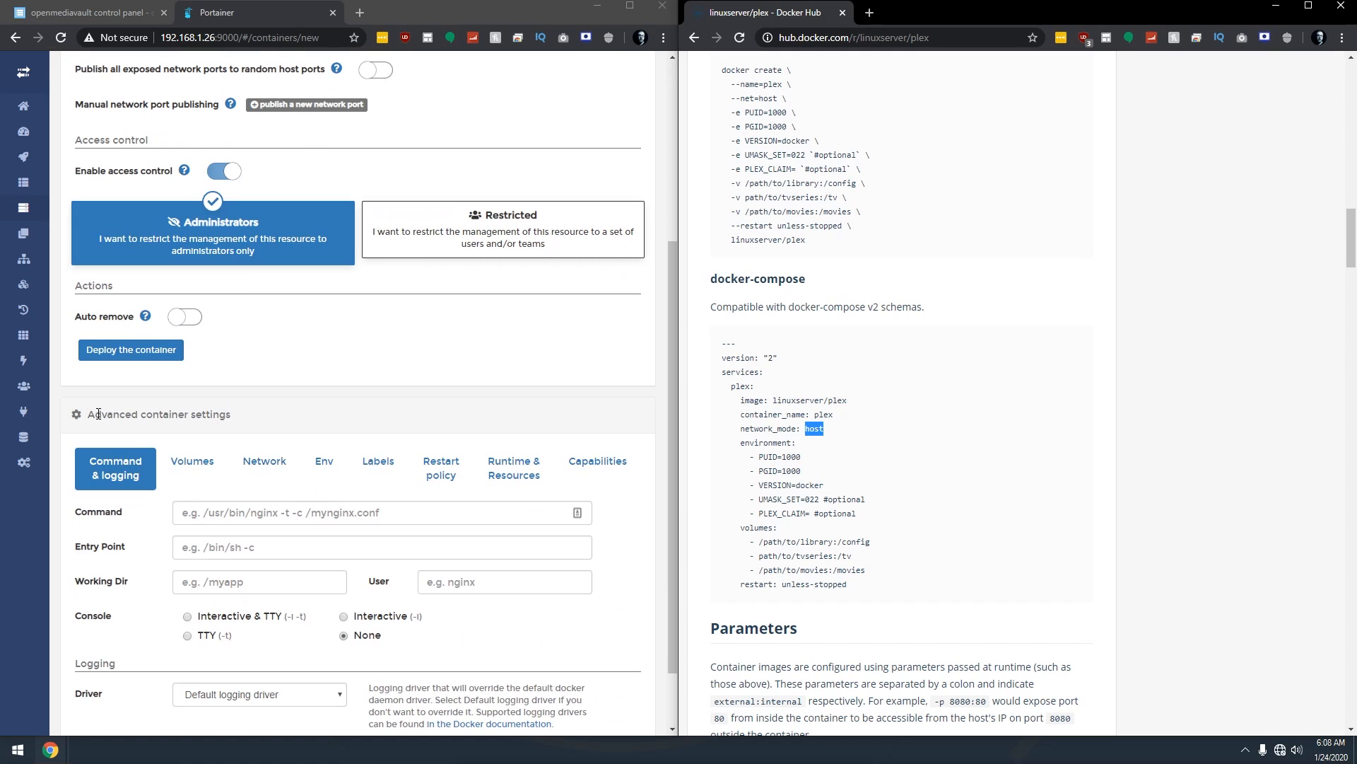
left_click(252, 463)
left_click(252, 511)
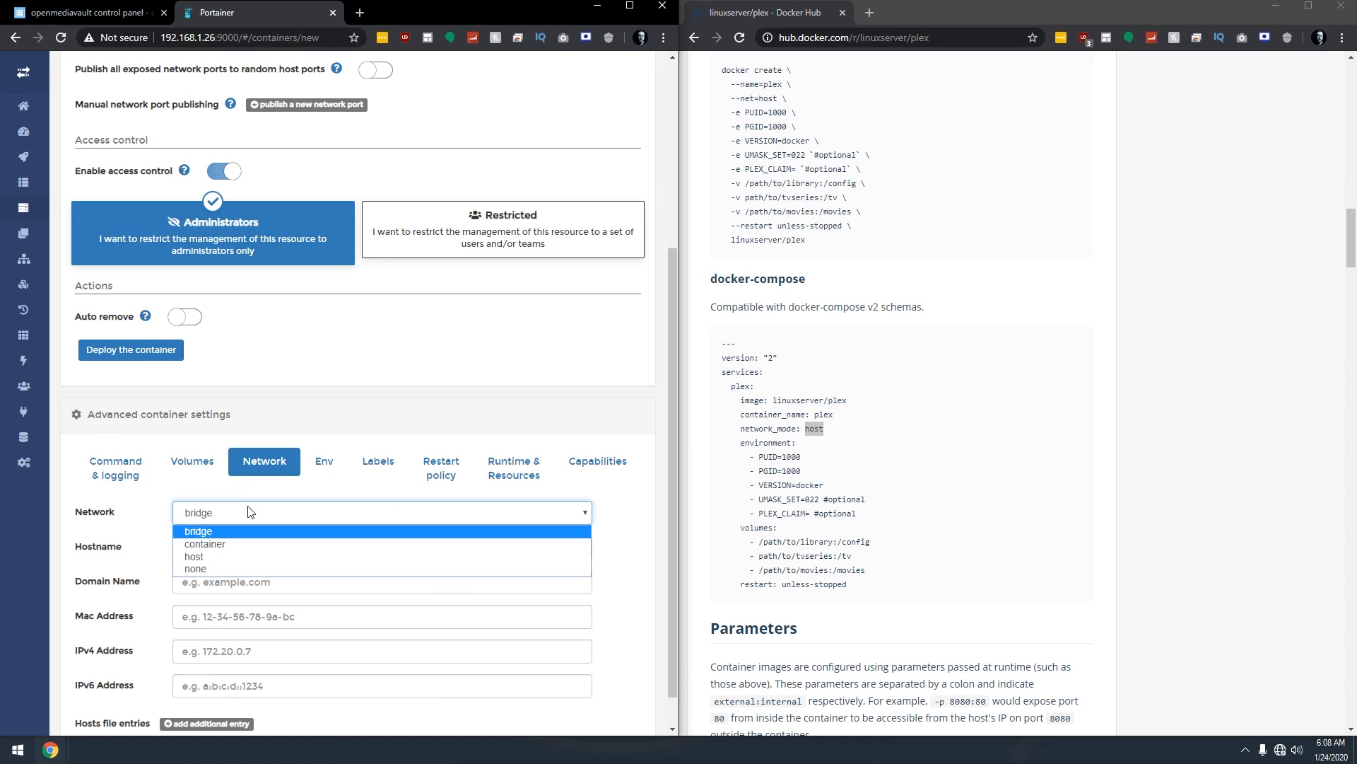
left_click(207, 556)
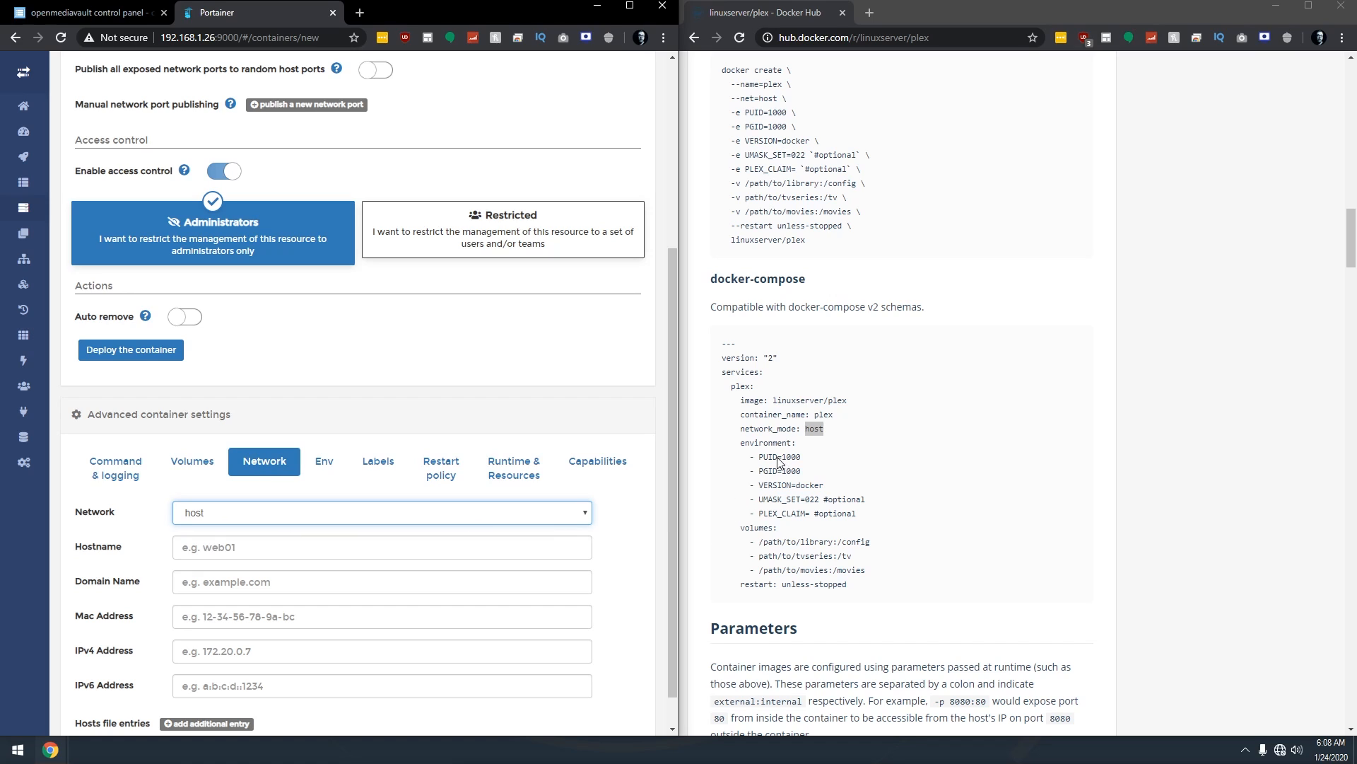
Review the PUID and PGID lines in the example and launch PuTTY.
left_click_drag(758, 457, 800, 479)
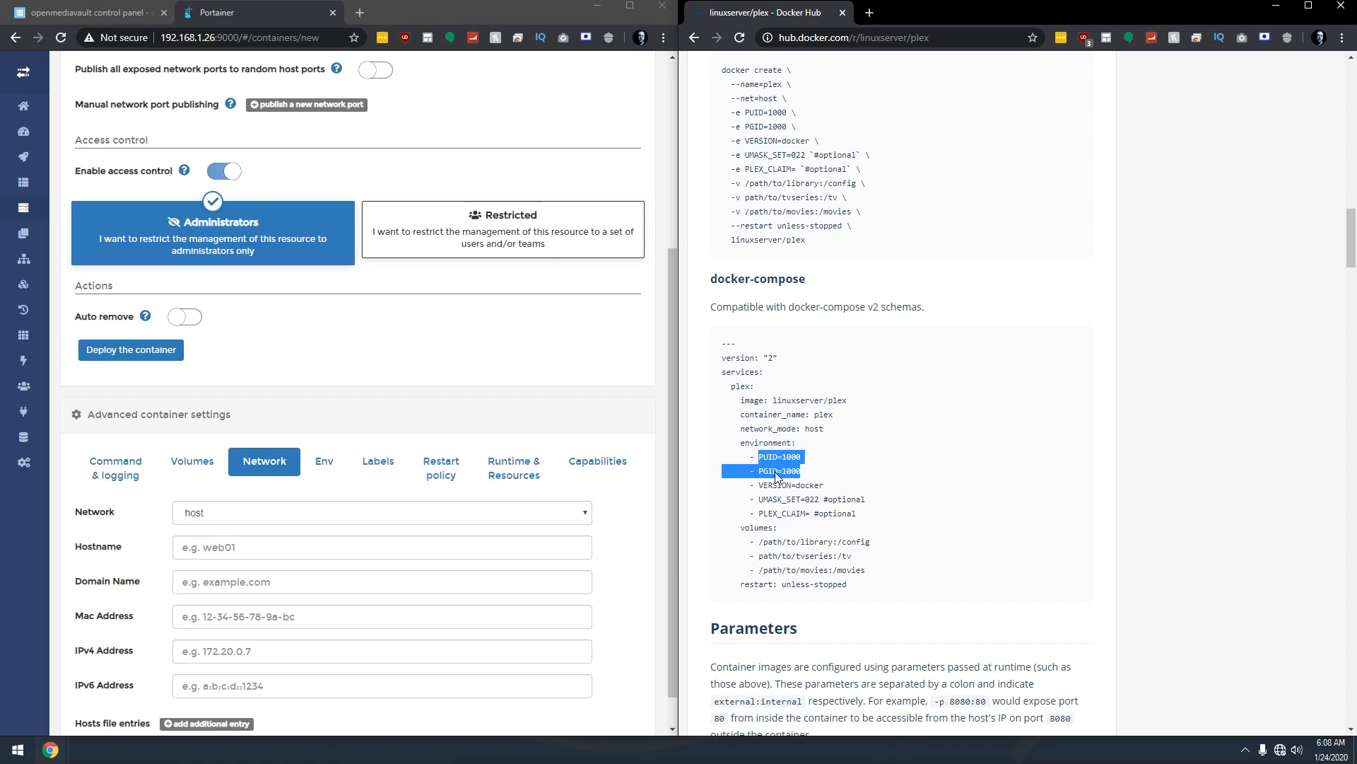
left_click(783, 469)
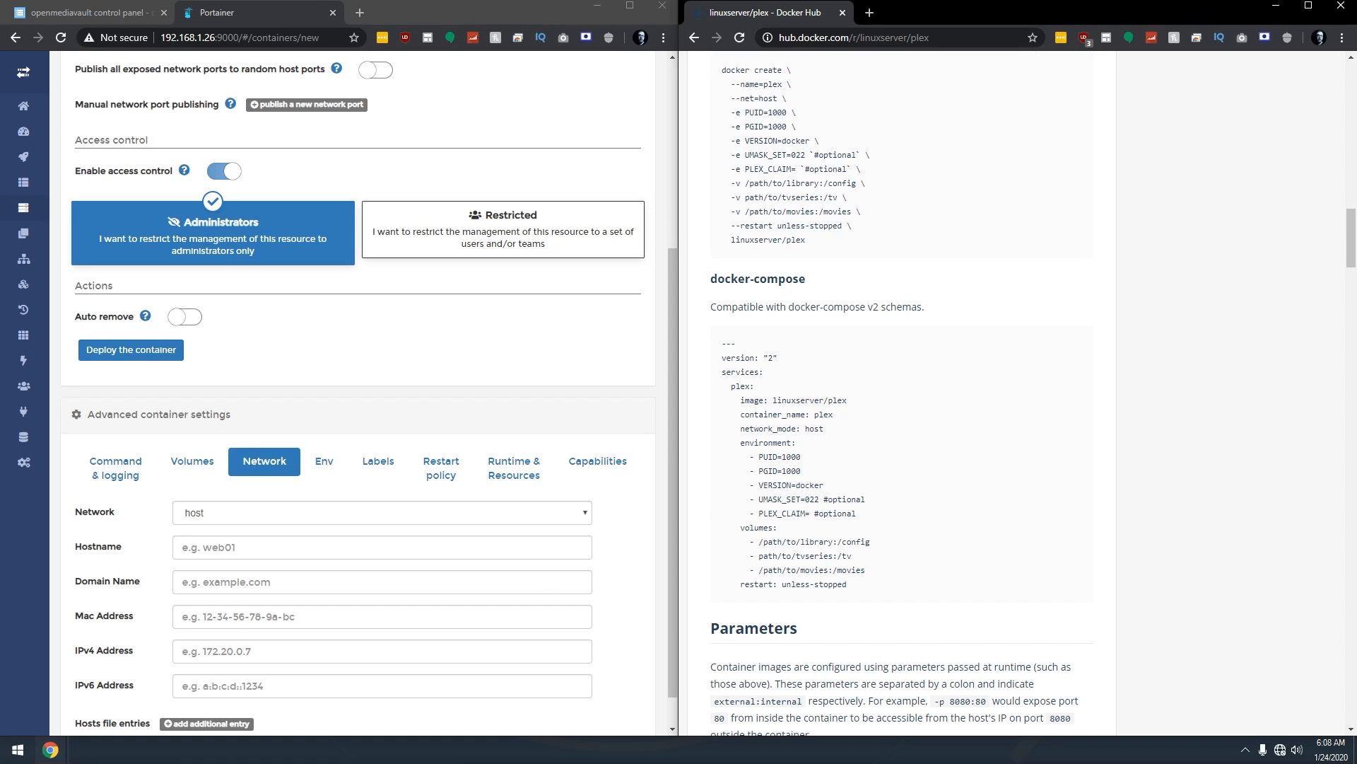
left_click(18, 756)
left_click(18, 755)
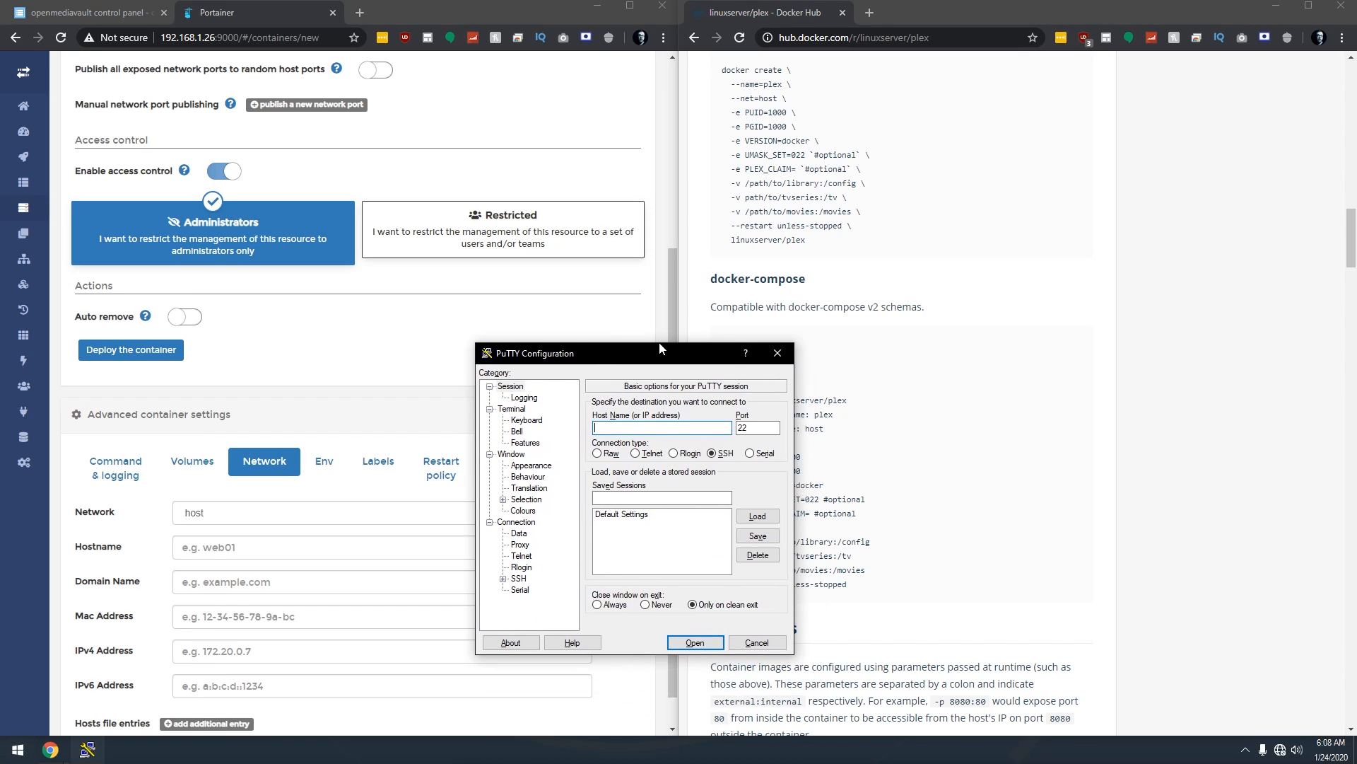
Open an SSH session to 192.168.1.26 and log in as root.
type("192.168.1.26")
key("Return")
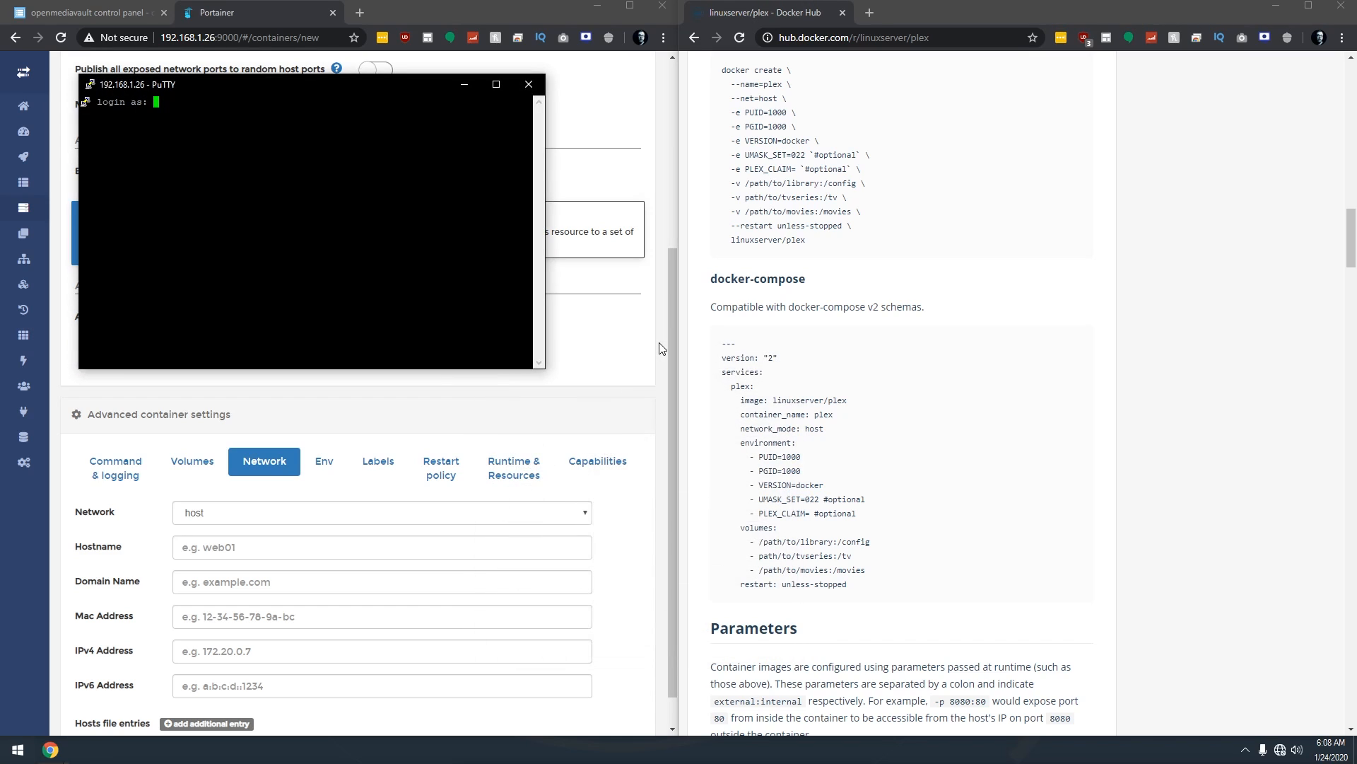
type("root")
key("Return")
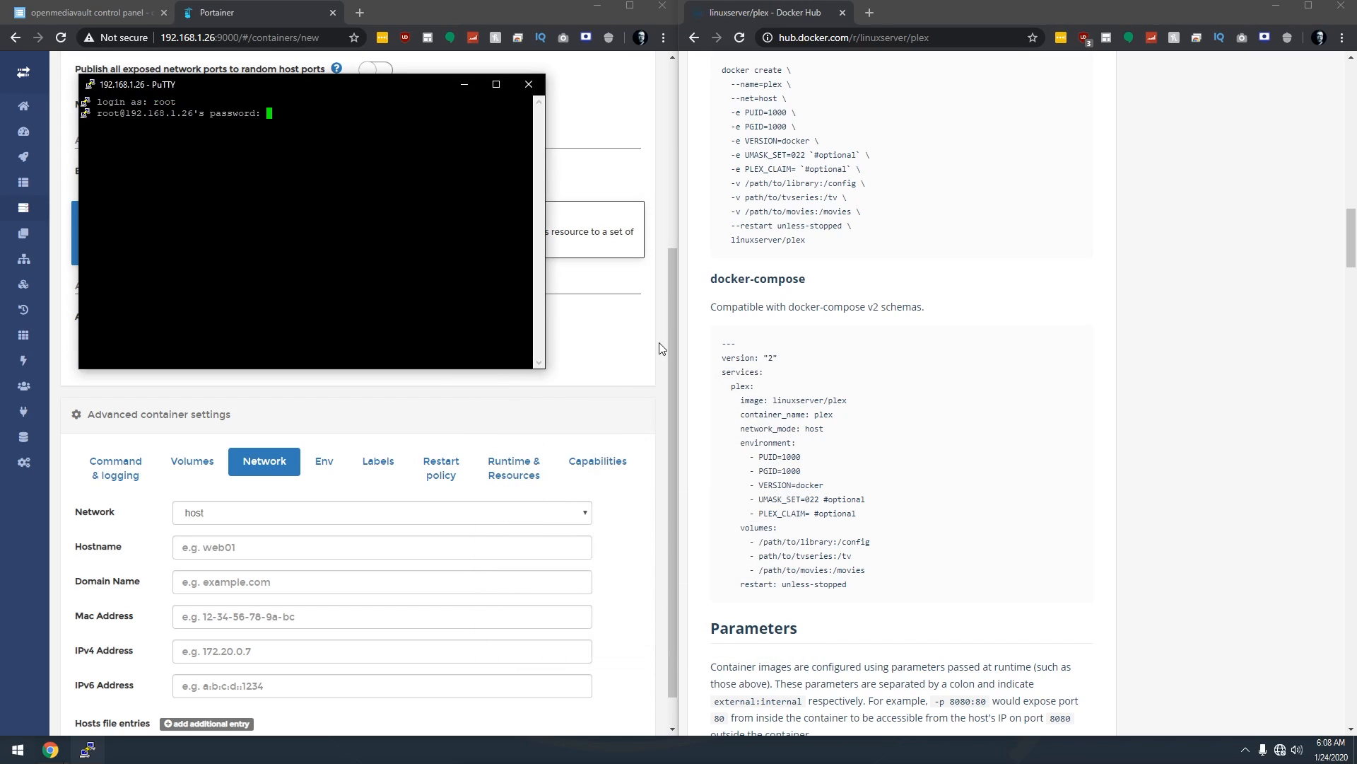
key("Return")
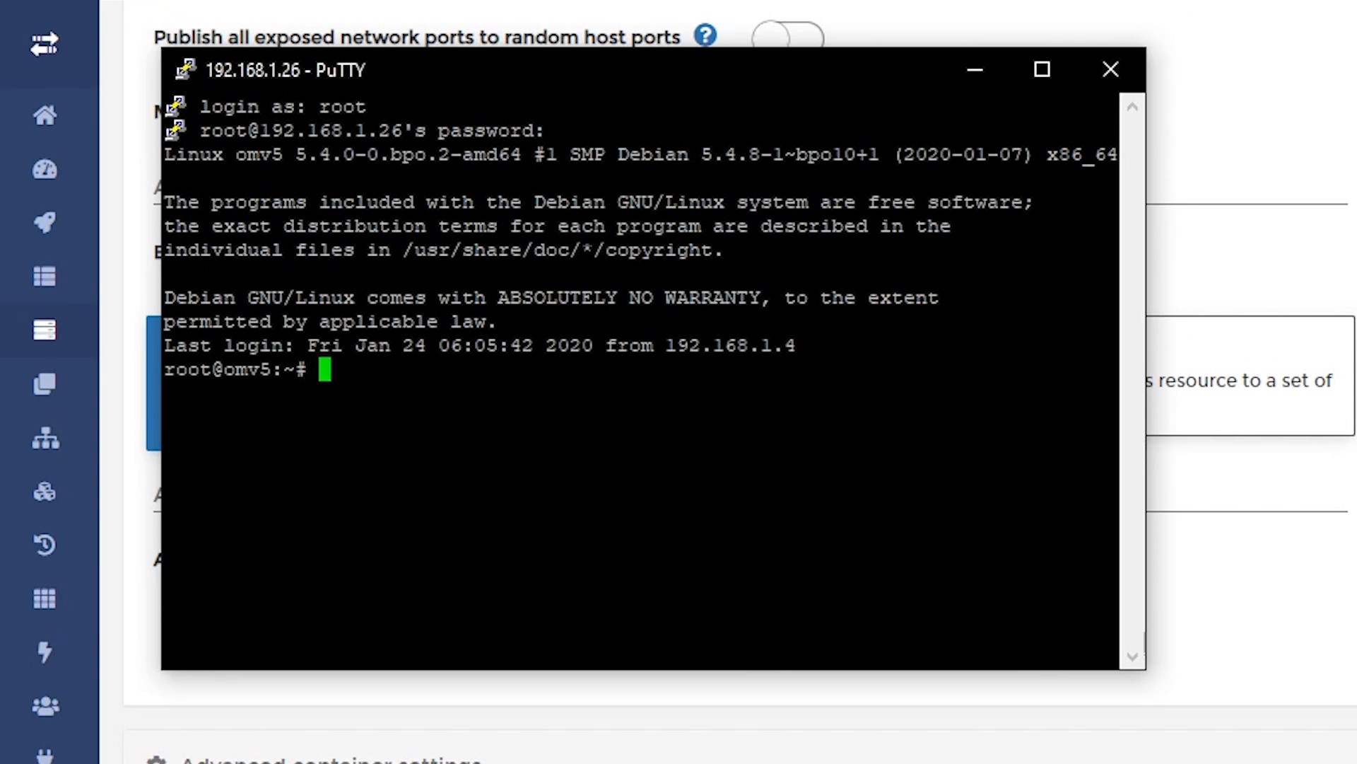
Run 'id admin' to find uid 998 and gid 100, then move the terminal aside.
type("id admin")
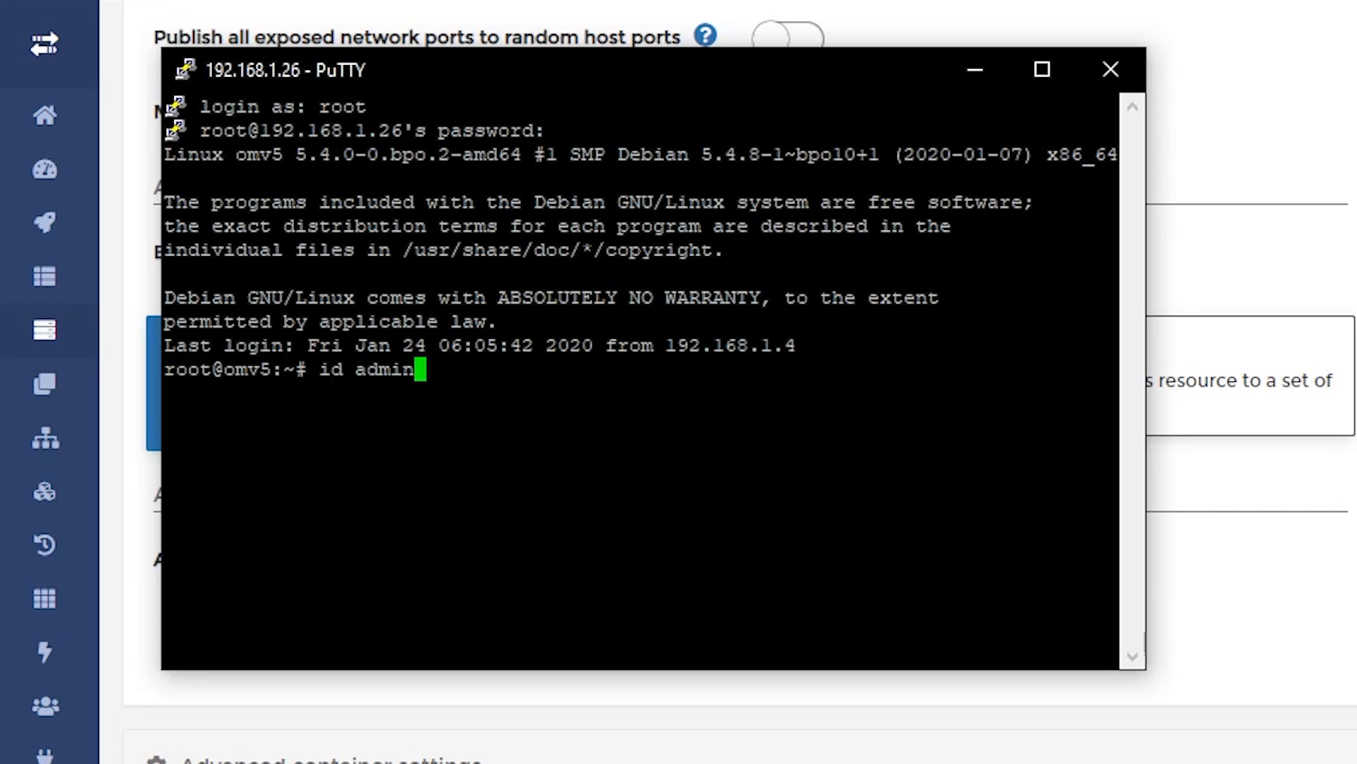
key("Return")
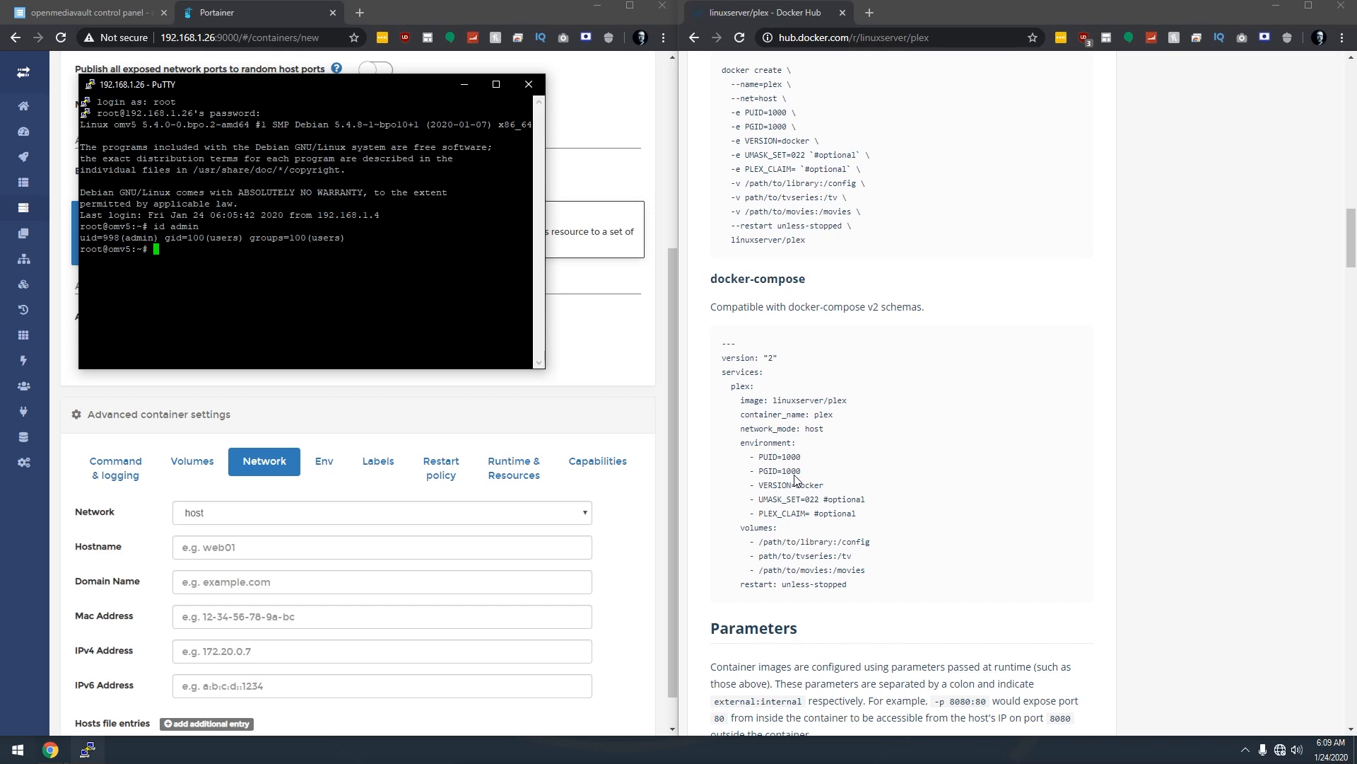
left_click_drag(341, 96, 1125, 107)
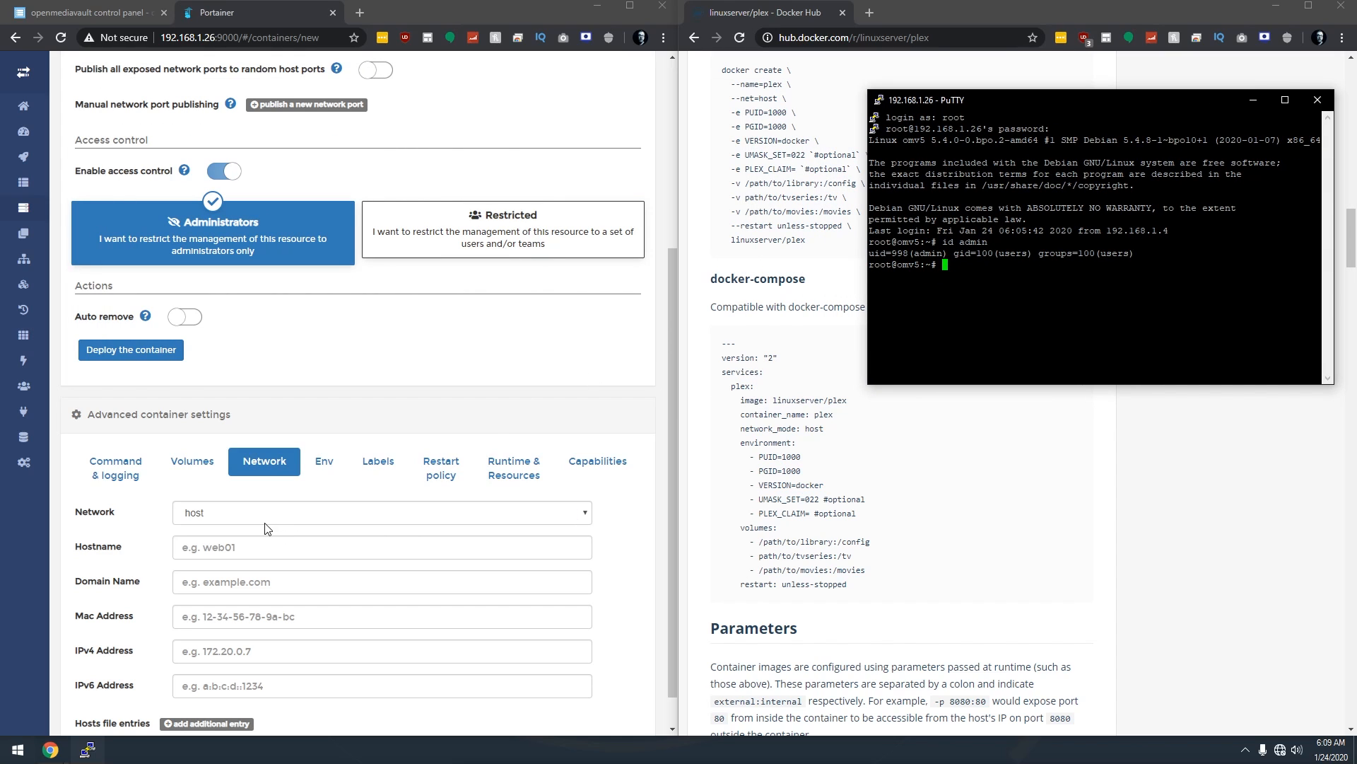
left_click(323, 461)
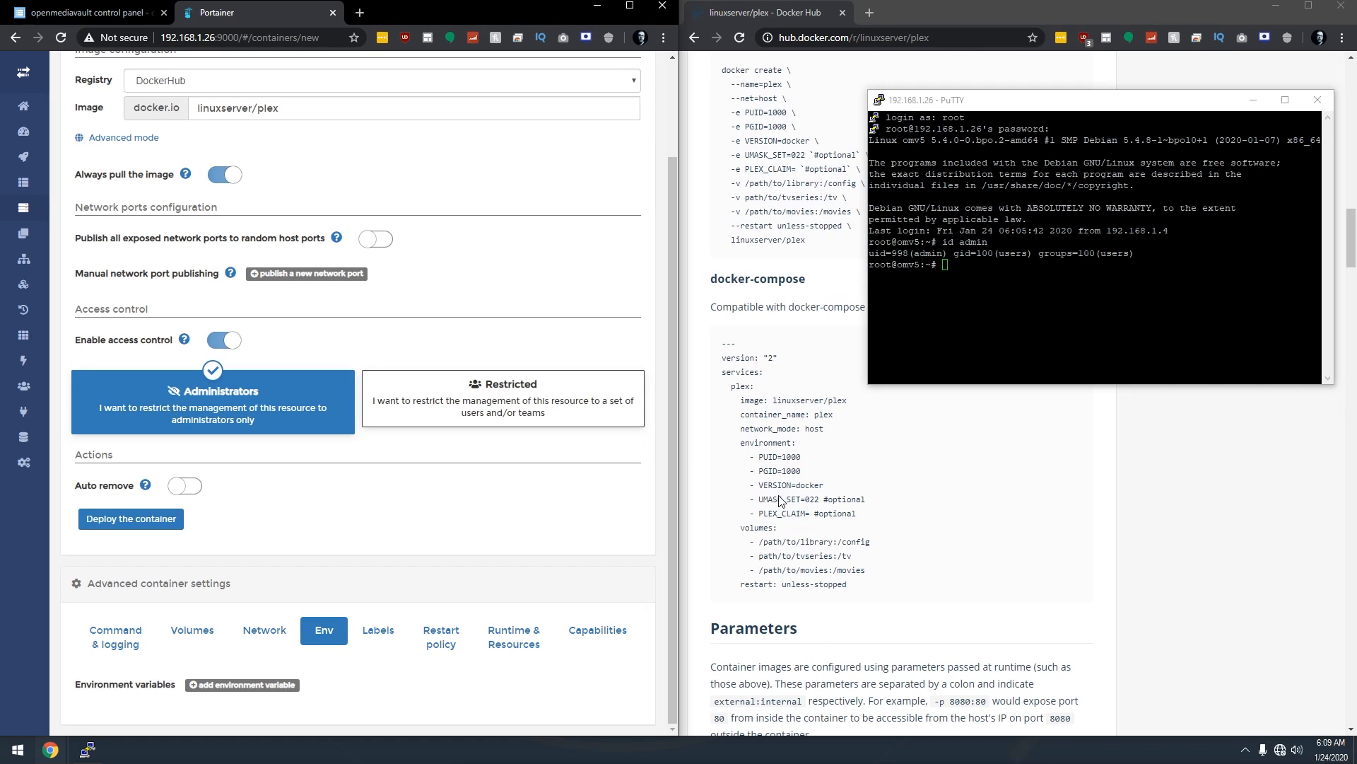
Add four environment variable rows and set PUID to 998 and PGID to 100.
left_click(224, 685)
left_click(233, 664)
left_click(233, 641)
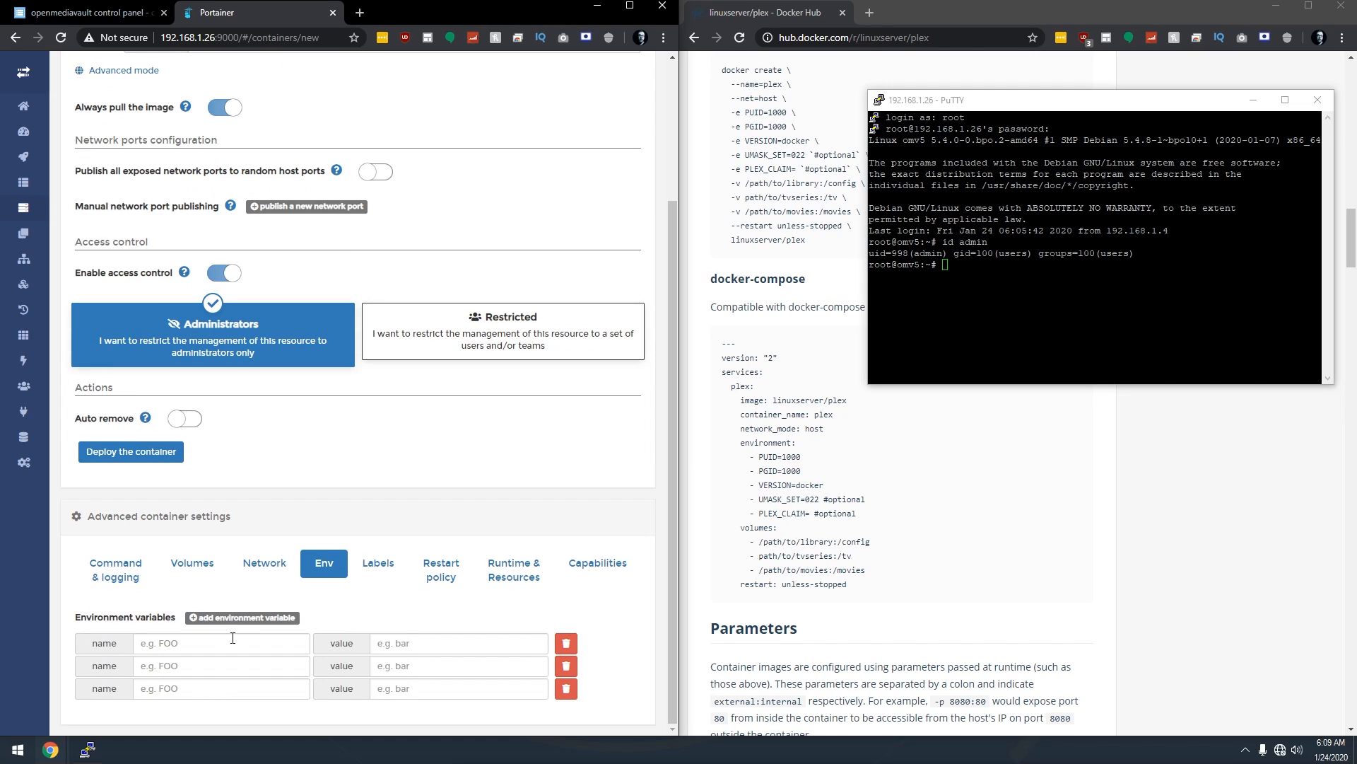
left_click(233, 618)
left_click(200, 629)
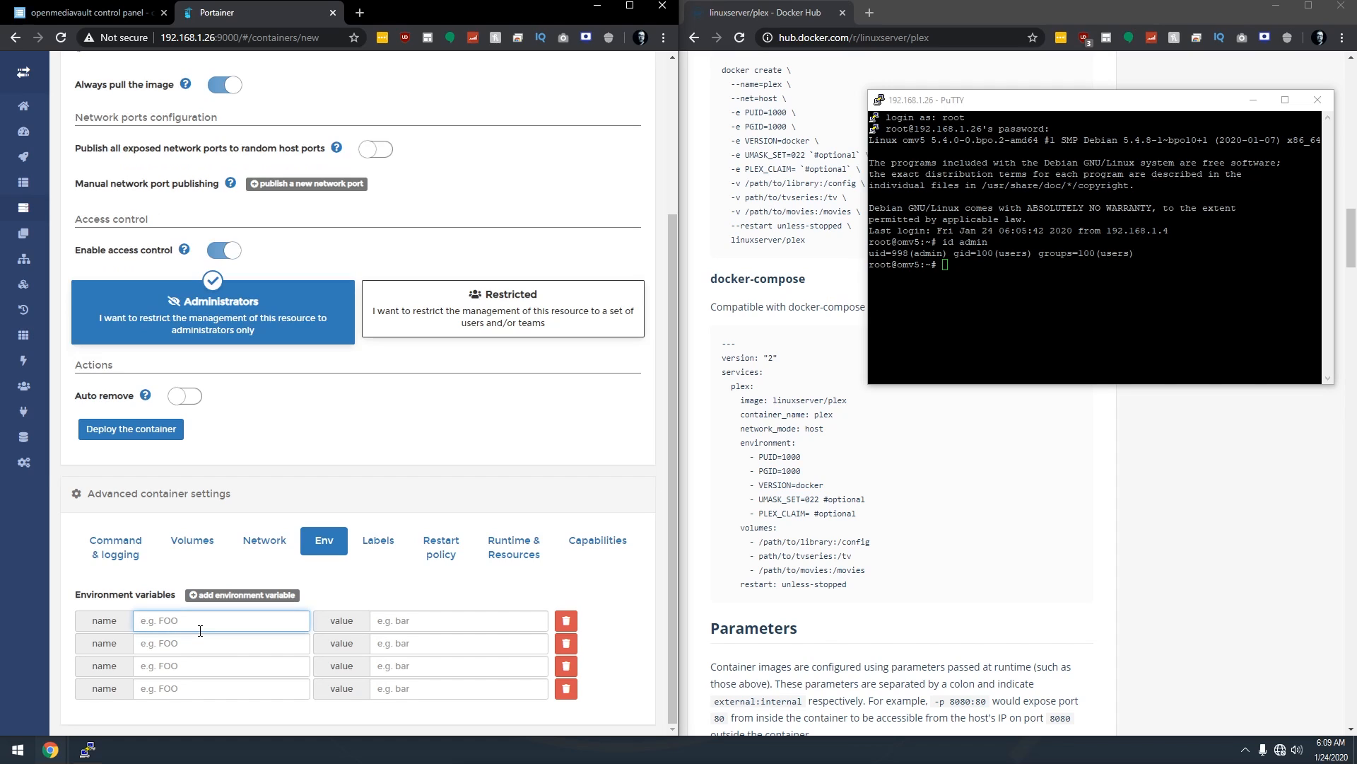
type("PUID")
key("Tab")
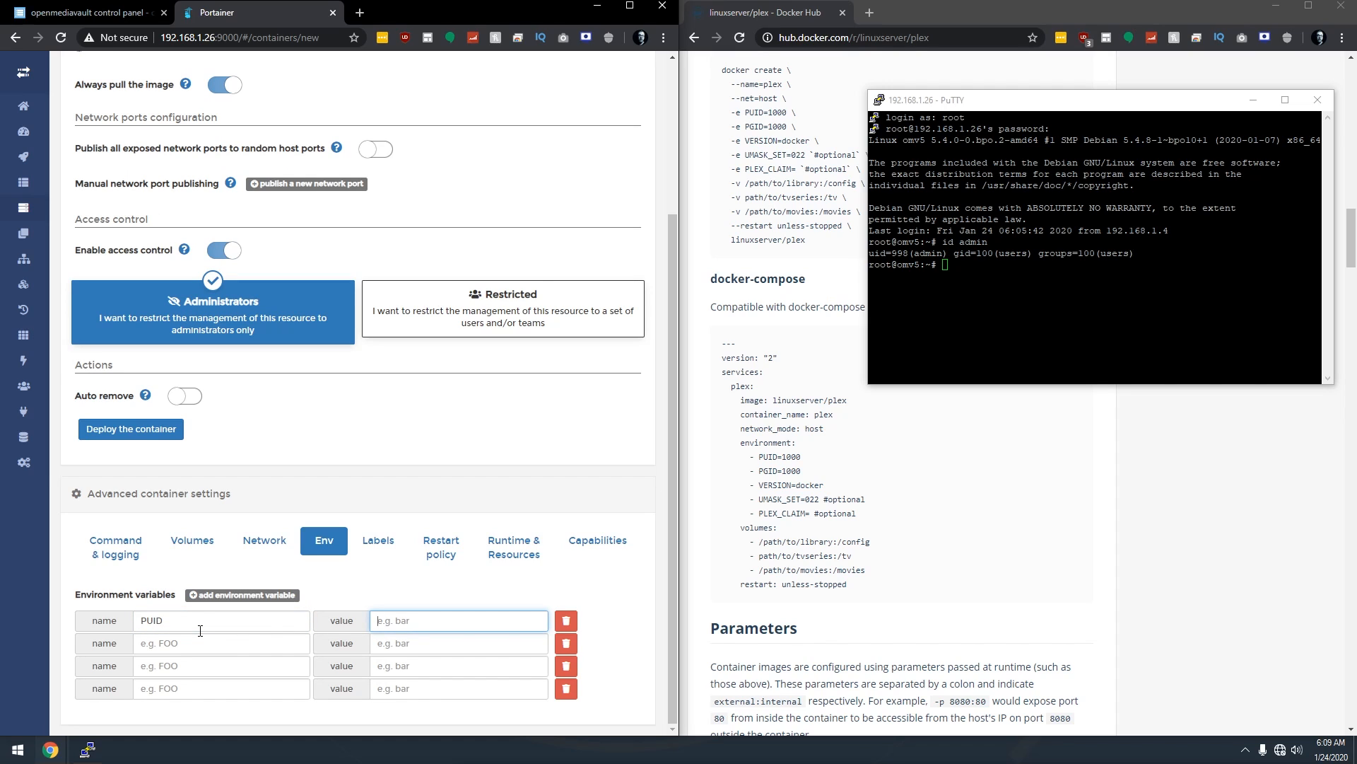
type("99")
key("Tab")
key("Tab")
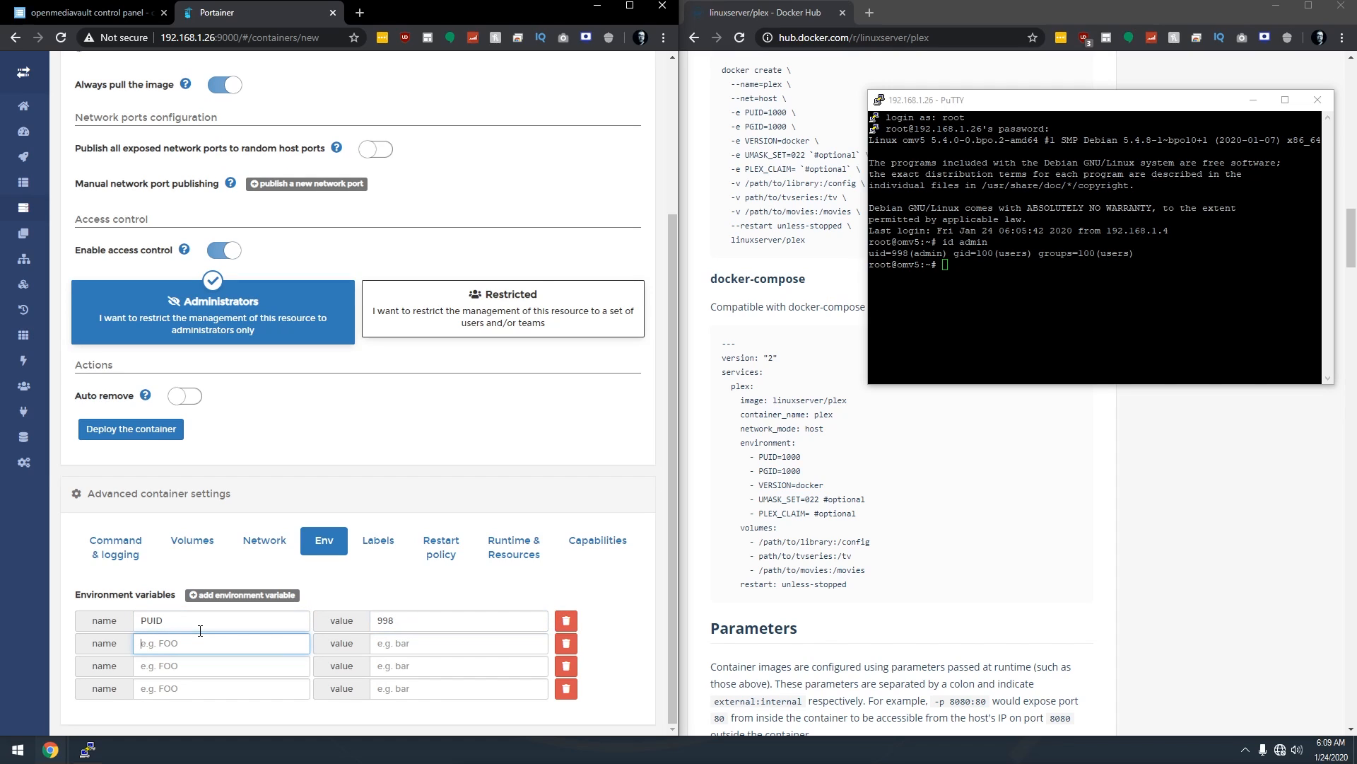
type("PGID")
key("Tab")
type("100")
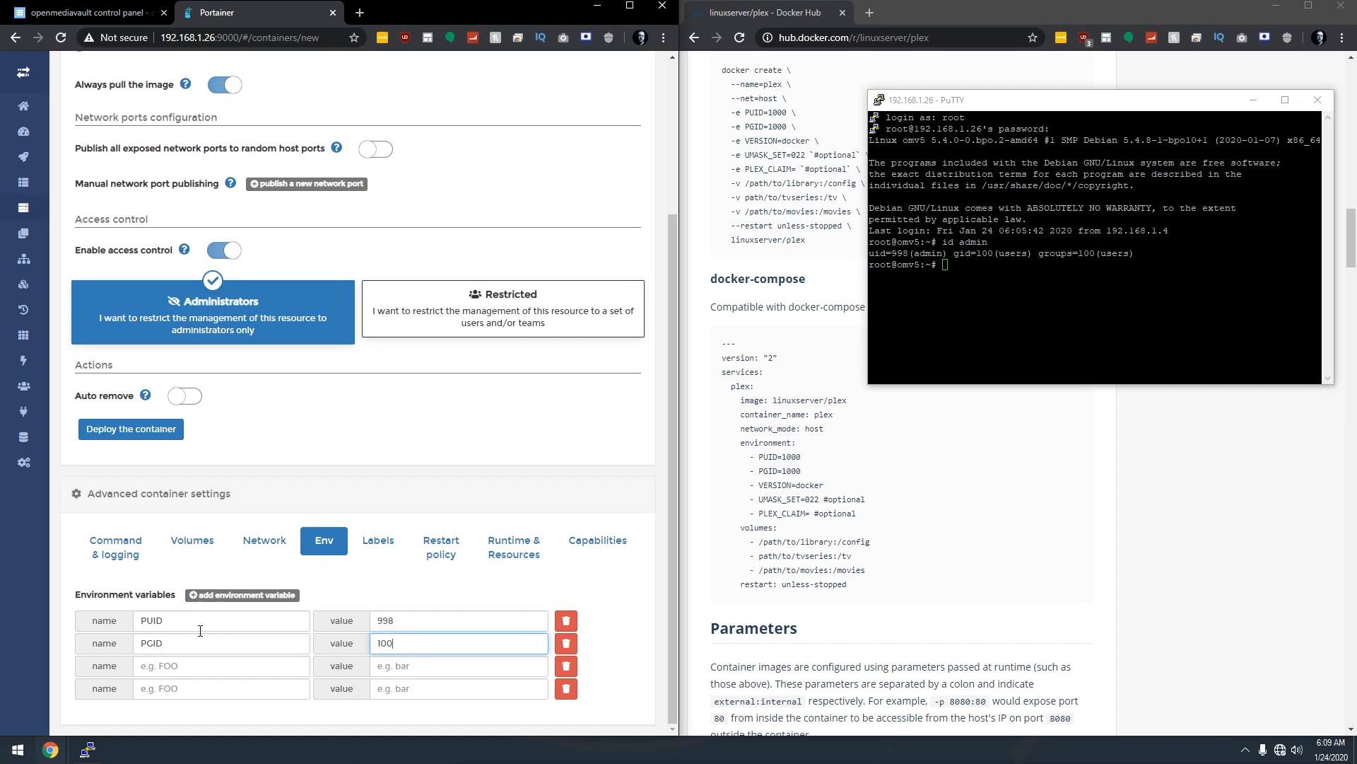
key("Tab")
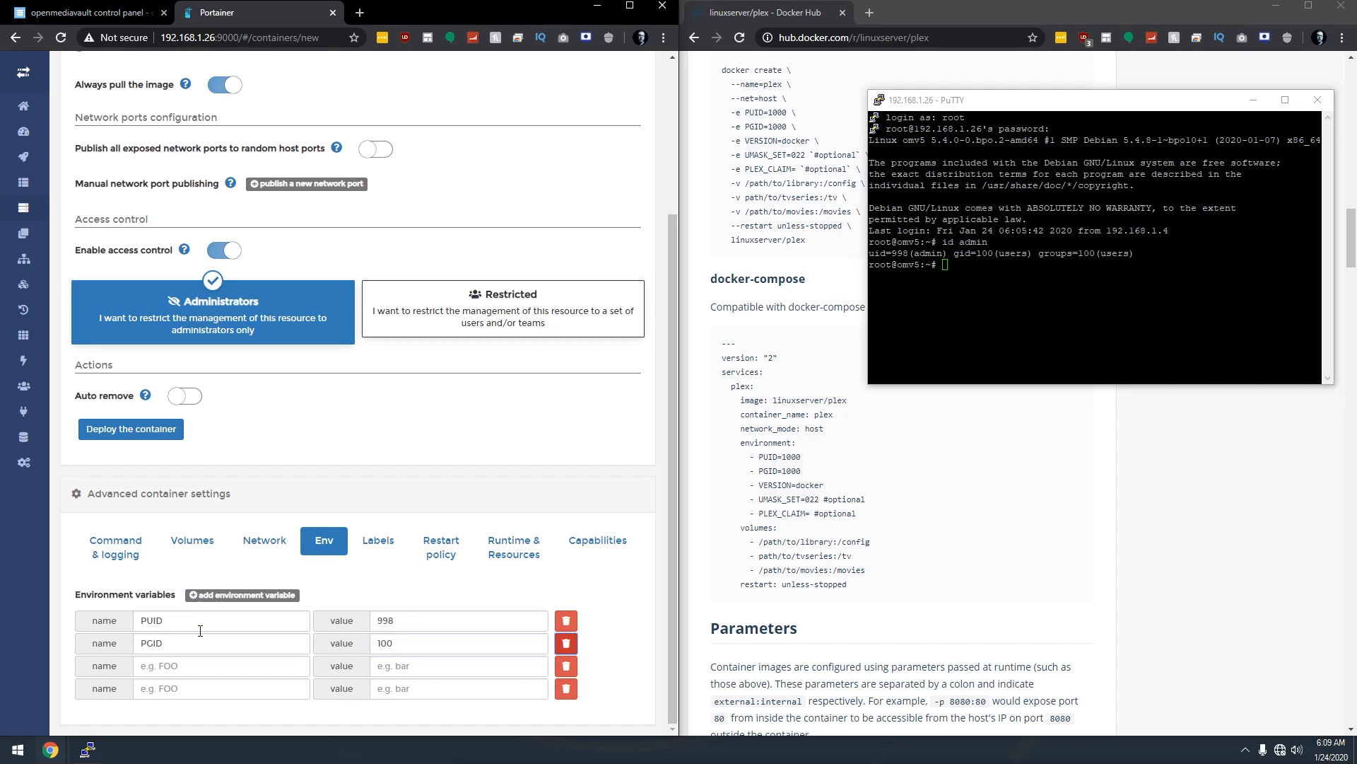
Set VERSION to docker and UMASK_SET to 022, then check the example's PLEX_CLAIM line.
key("Tab")
type("VER")
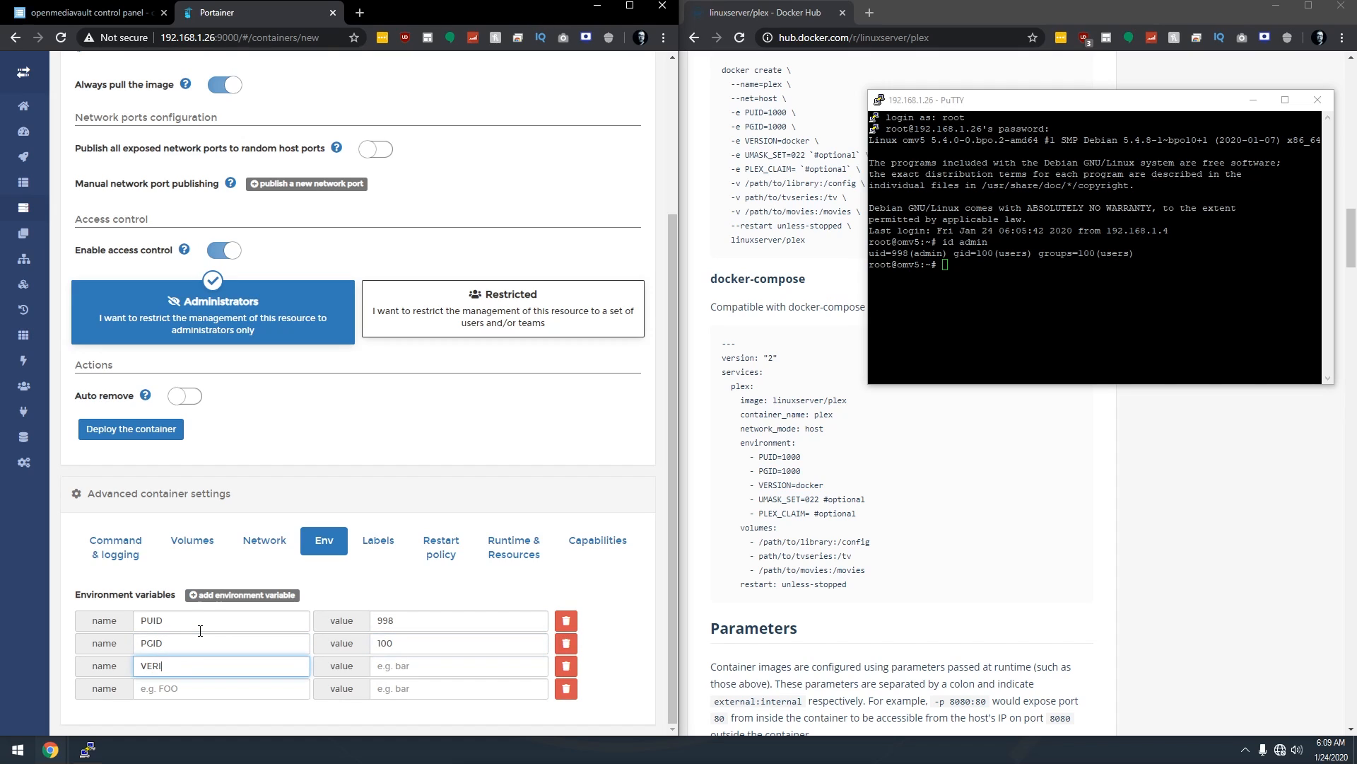
type("SION")
key("Tab")
type("docker")
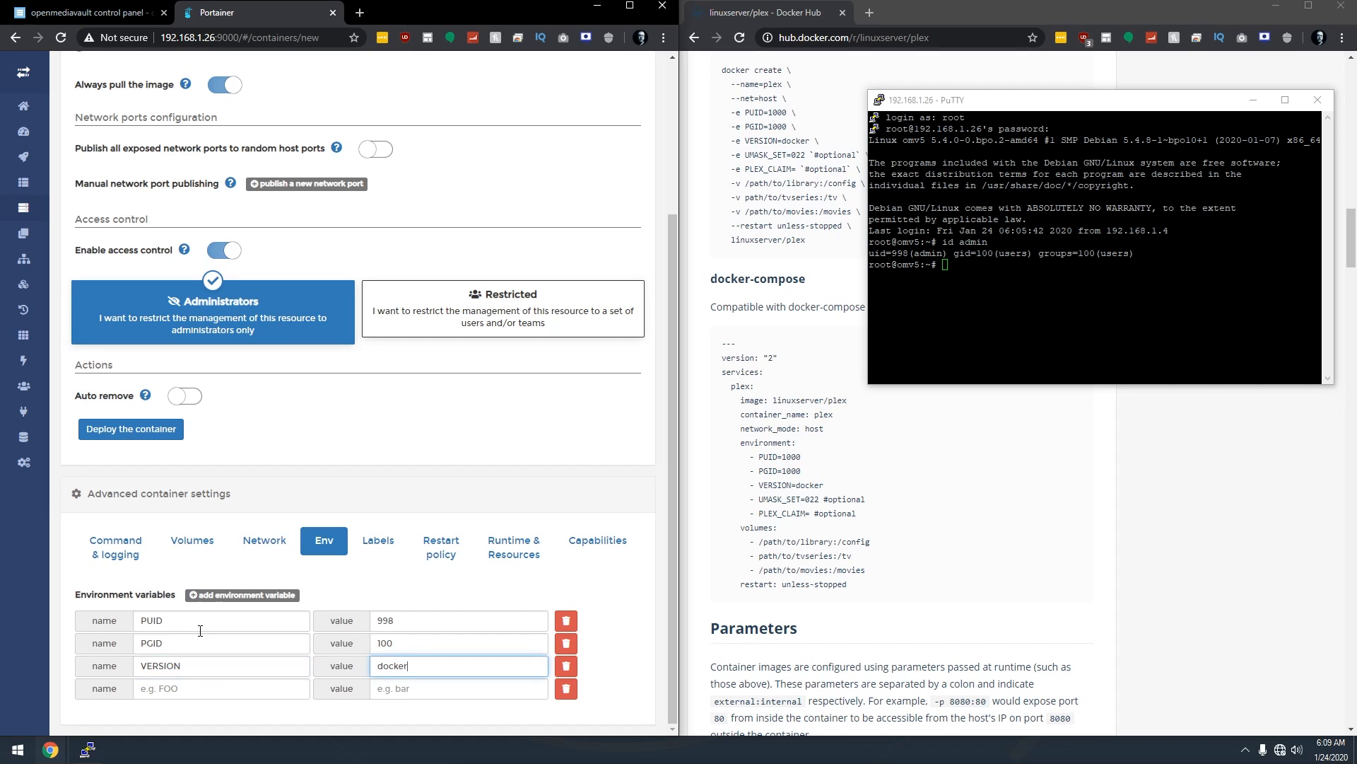
key("Tab")
key("Tab")
type("US")
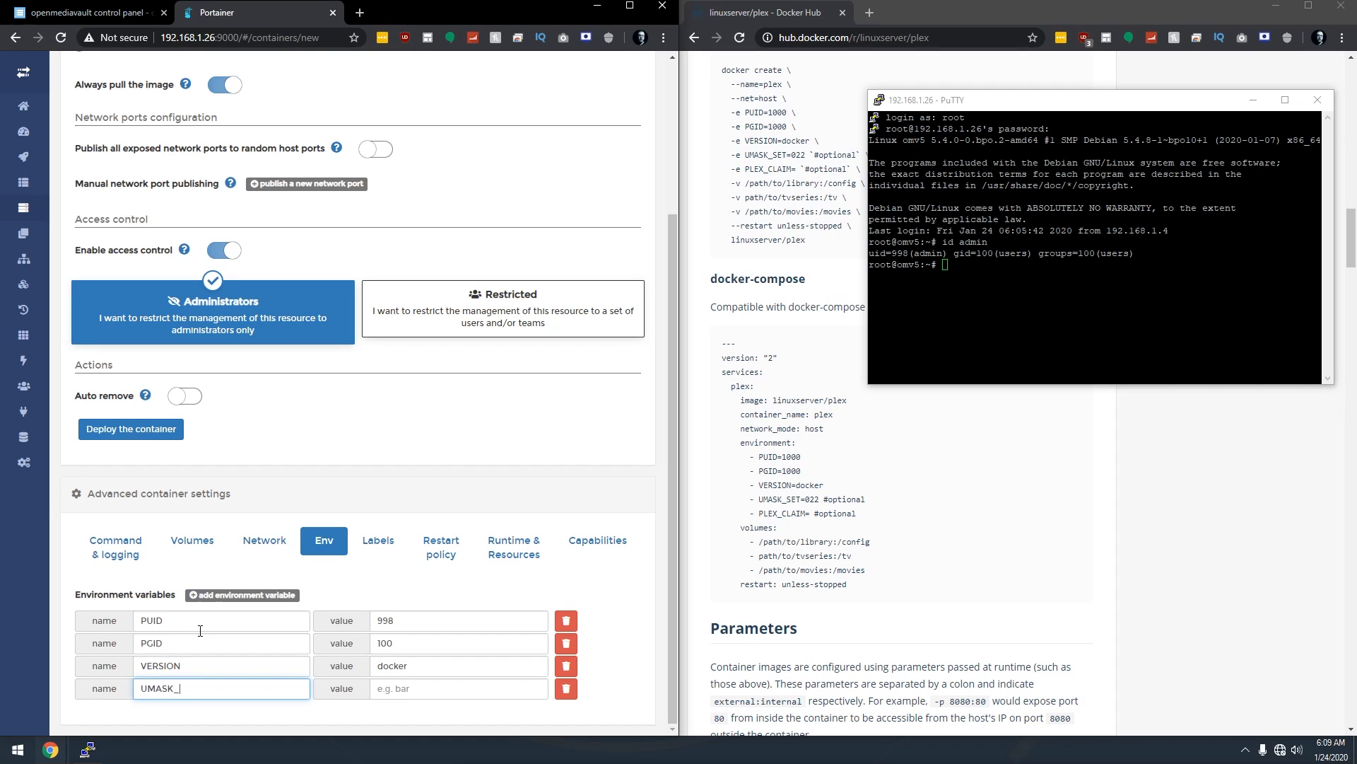
key("Tab")
type("0")
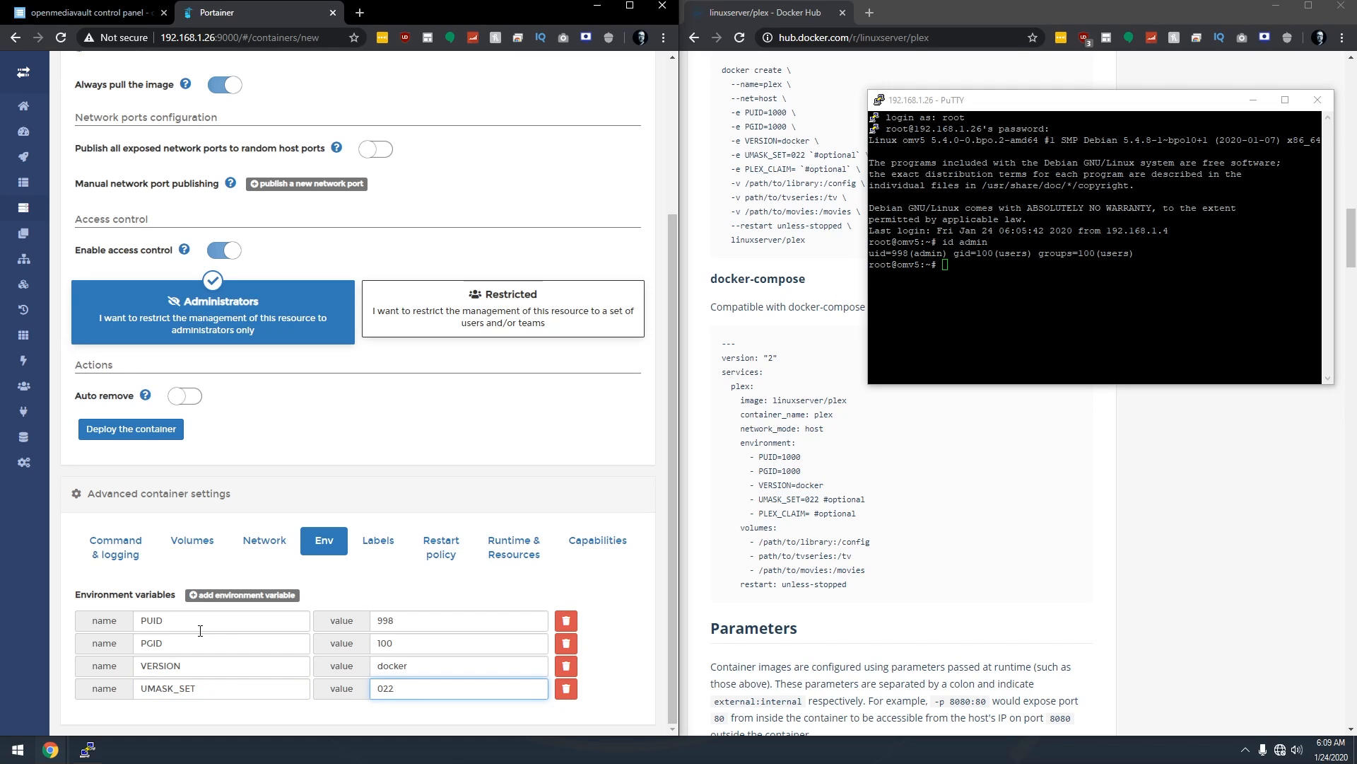
left_click(1253, 100)
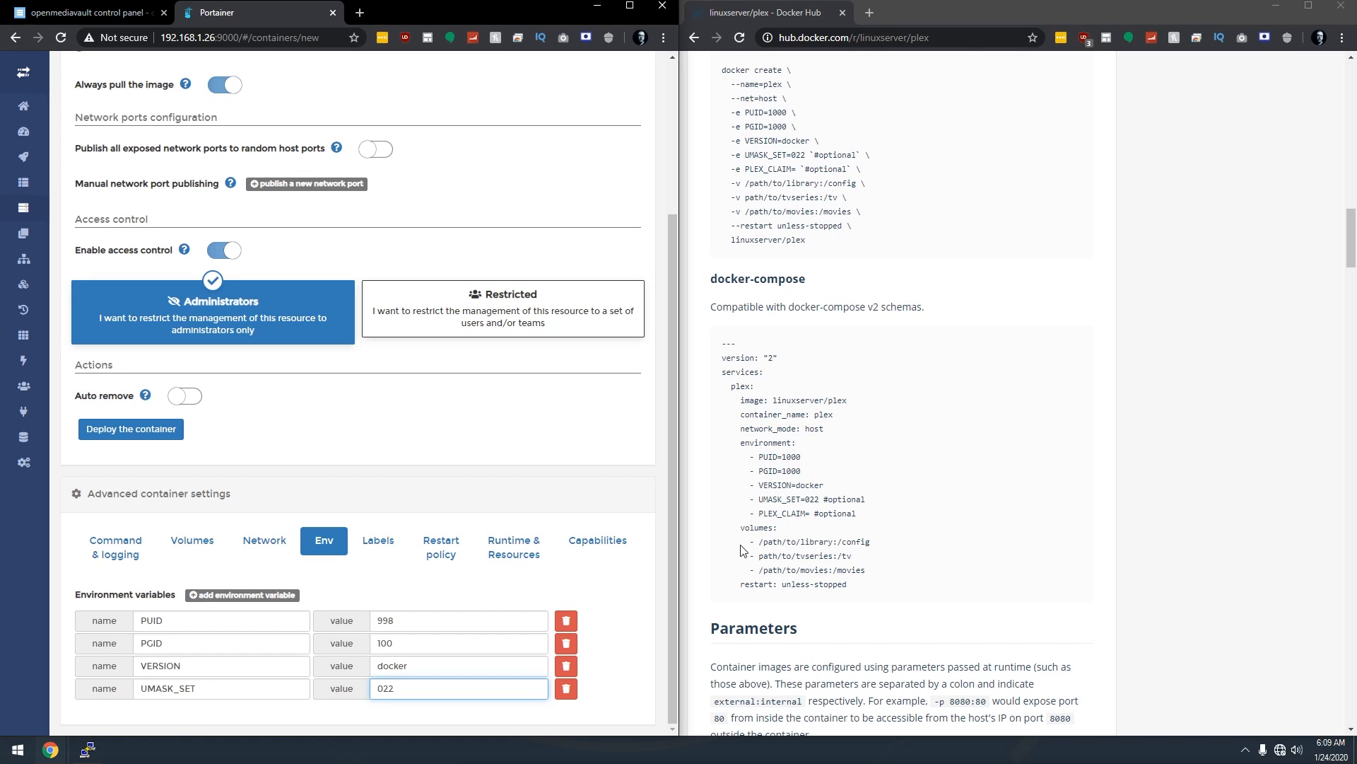
left_click_drag(751, 513, 856, 518)
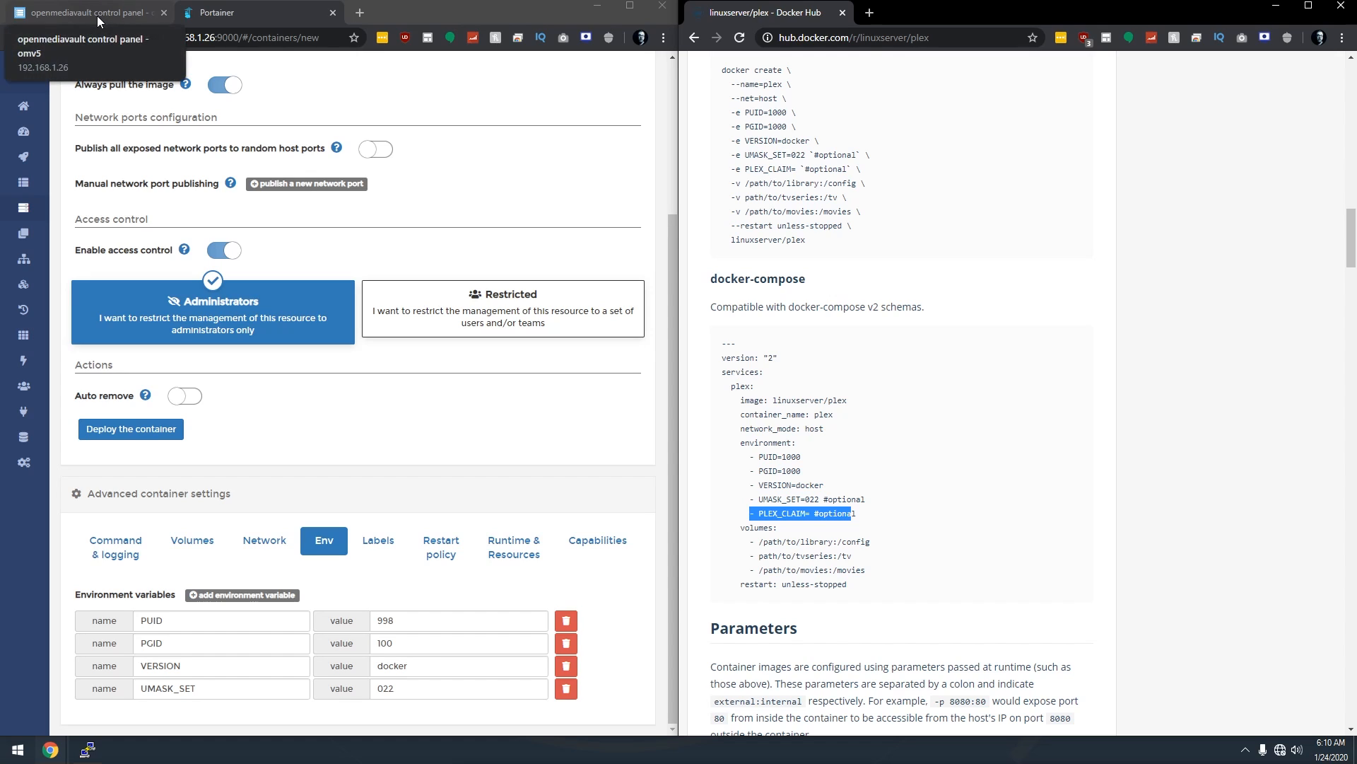
left_click(210, 549)
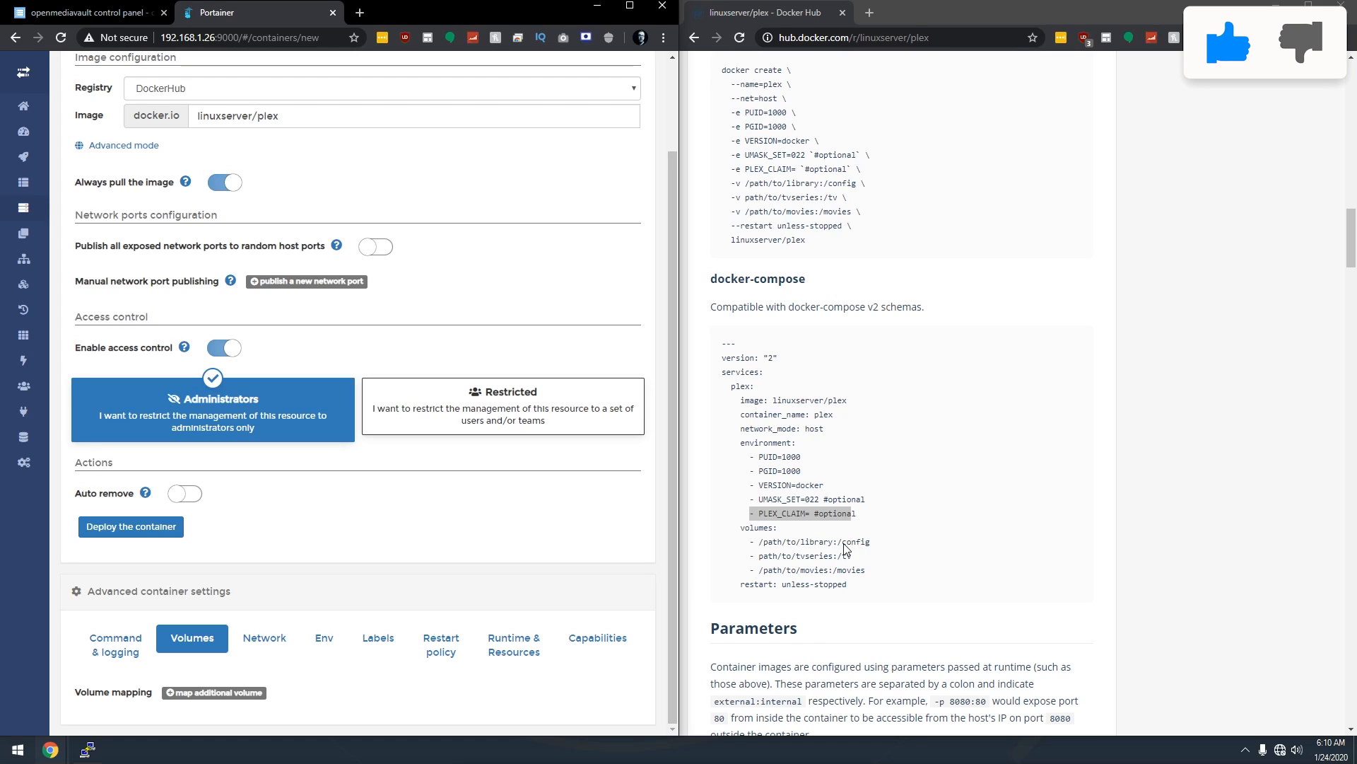
Add four volume mappings and make each one a host Bind mount.
left_click(237, 700)
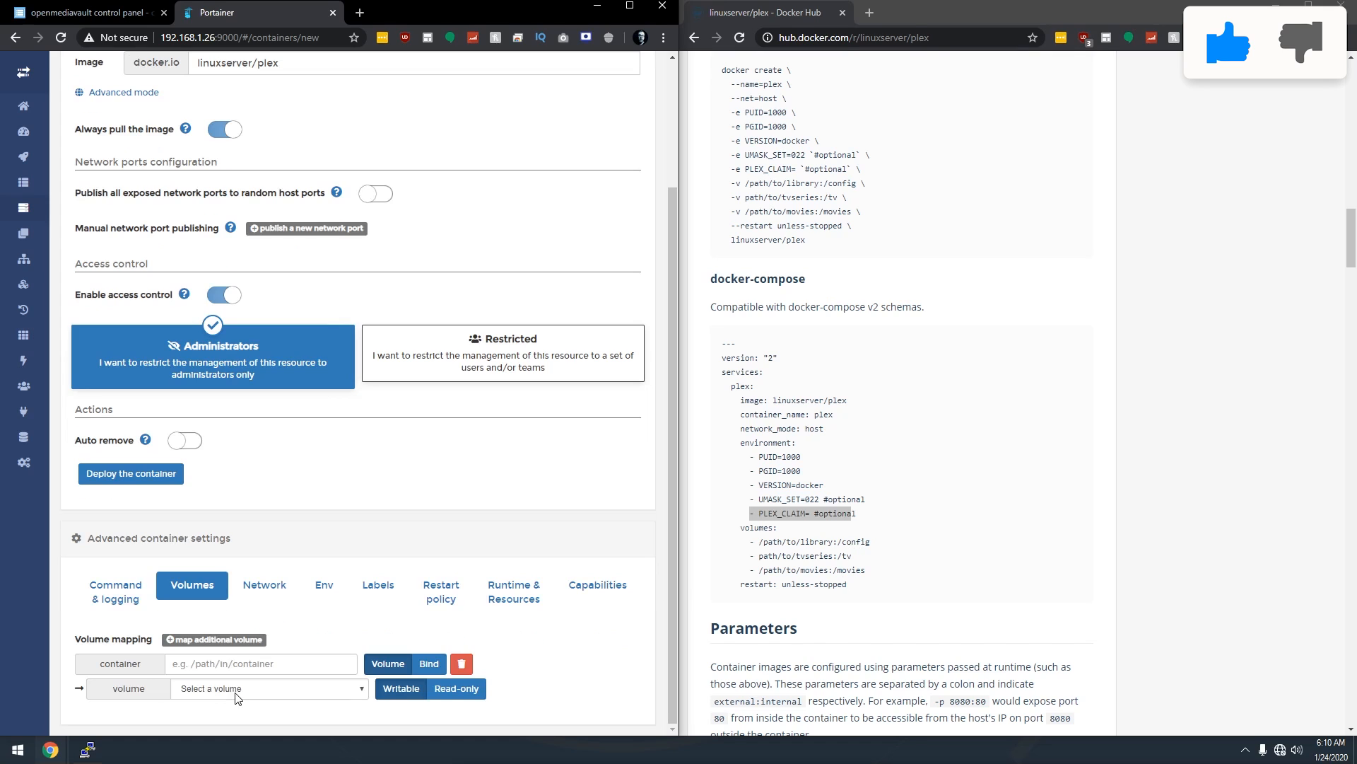
left_click(230, 642)
left_click(230, 591)
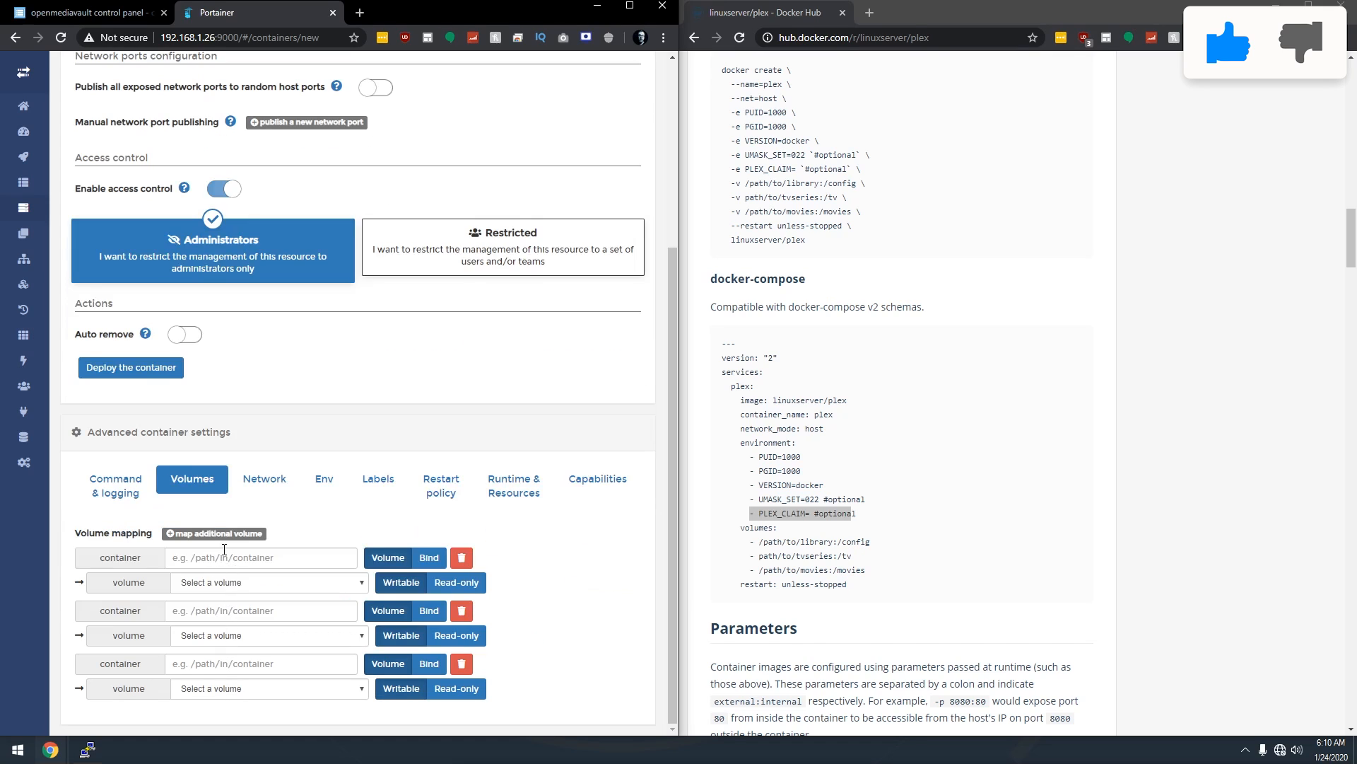
left_click(222, 534)
scroll(262, 530, "down", 1)
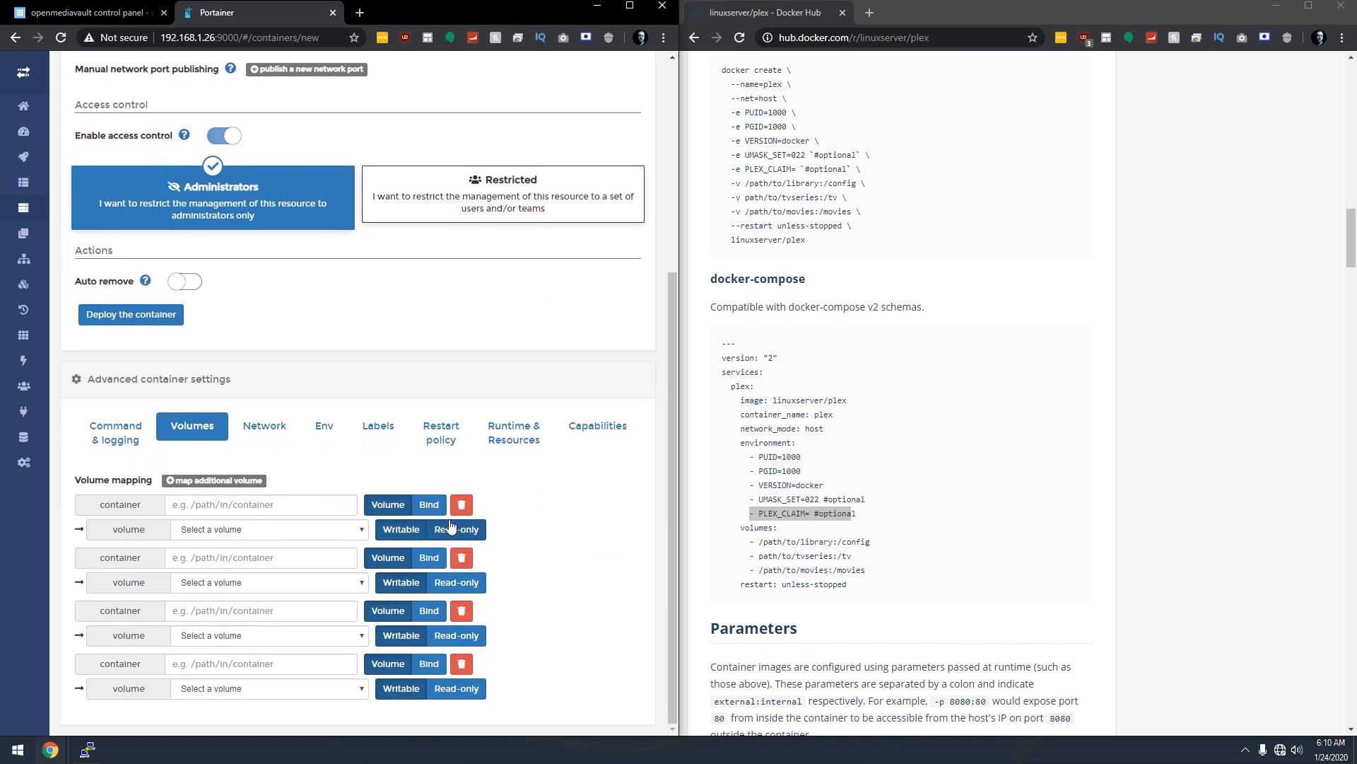
left_click(429, 504)
left_click(429, 558)
left_click(430, 610)
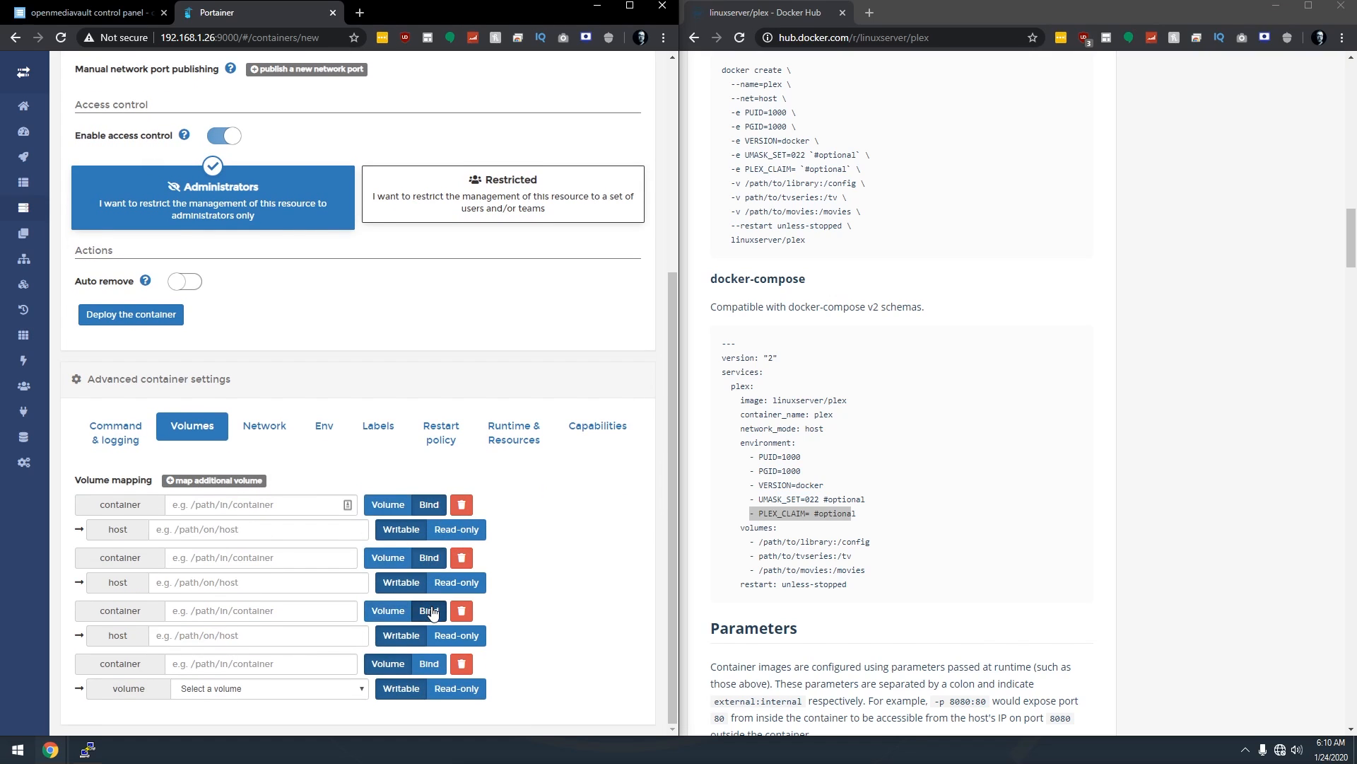
left_click(429, 663)
Enter container paths /config, /kids, /movies and /tv for the four mappings.
left_click(270, 511)
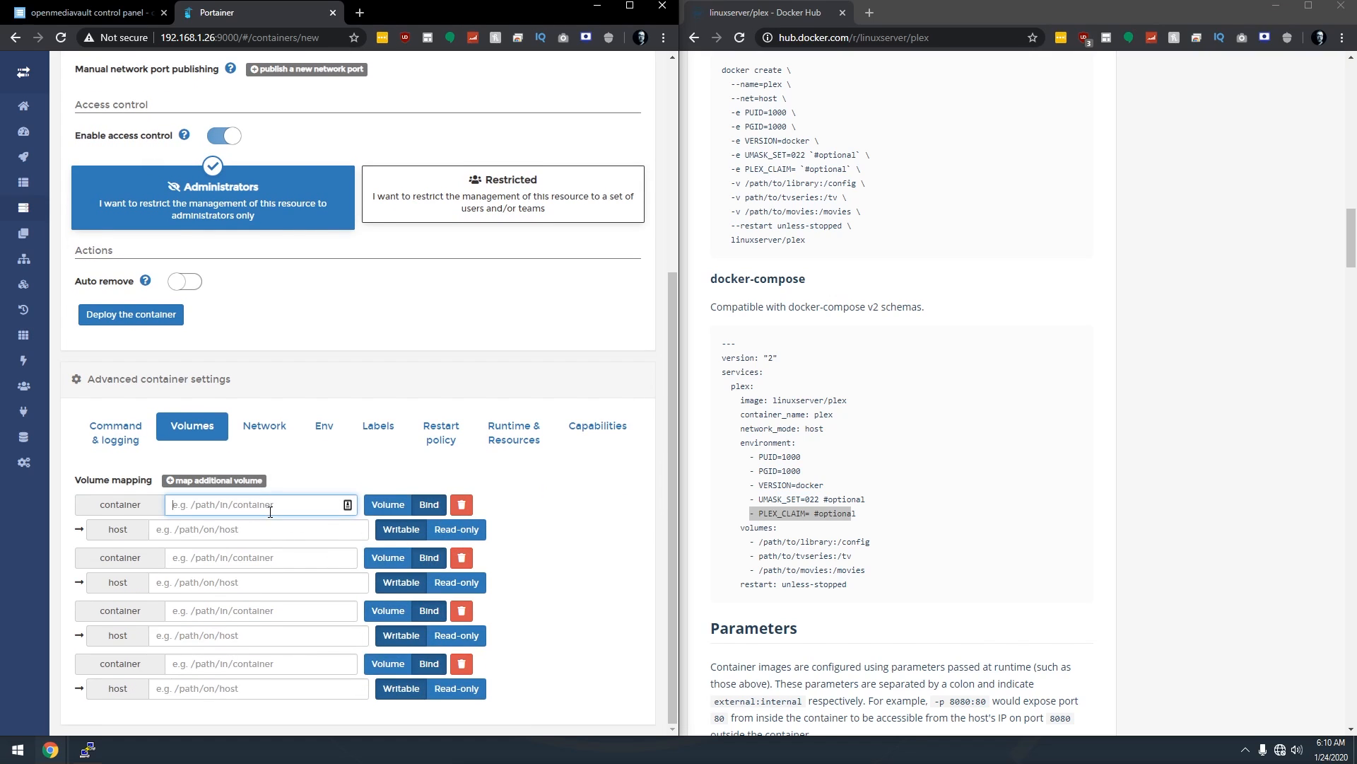
type("/config")
left_click(222, 563)
type("/")
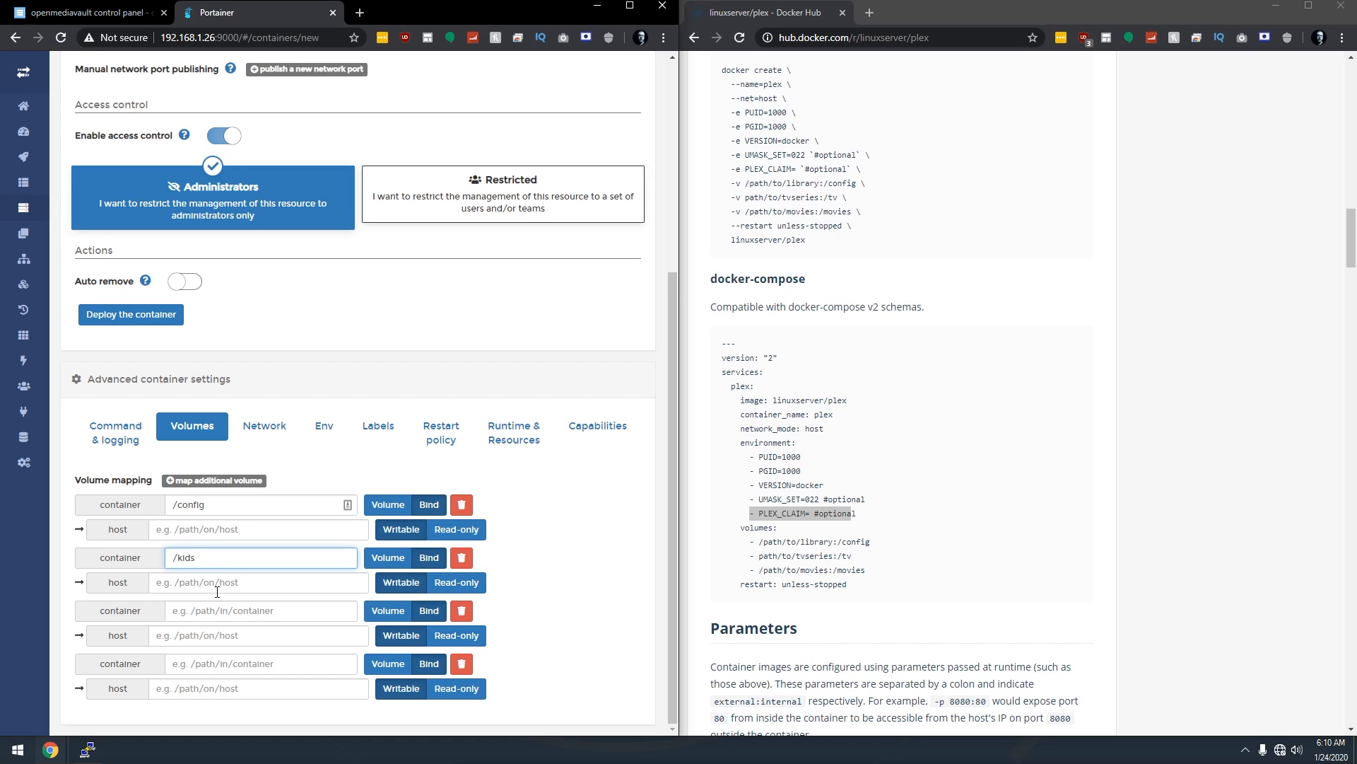
left_click(201, 609)
type("/")
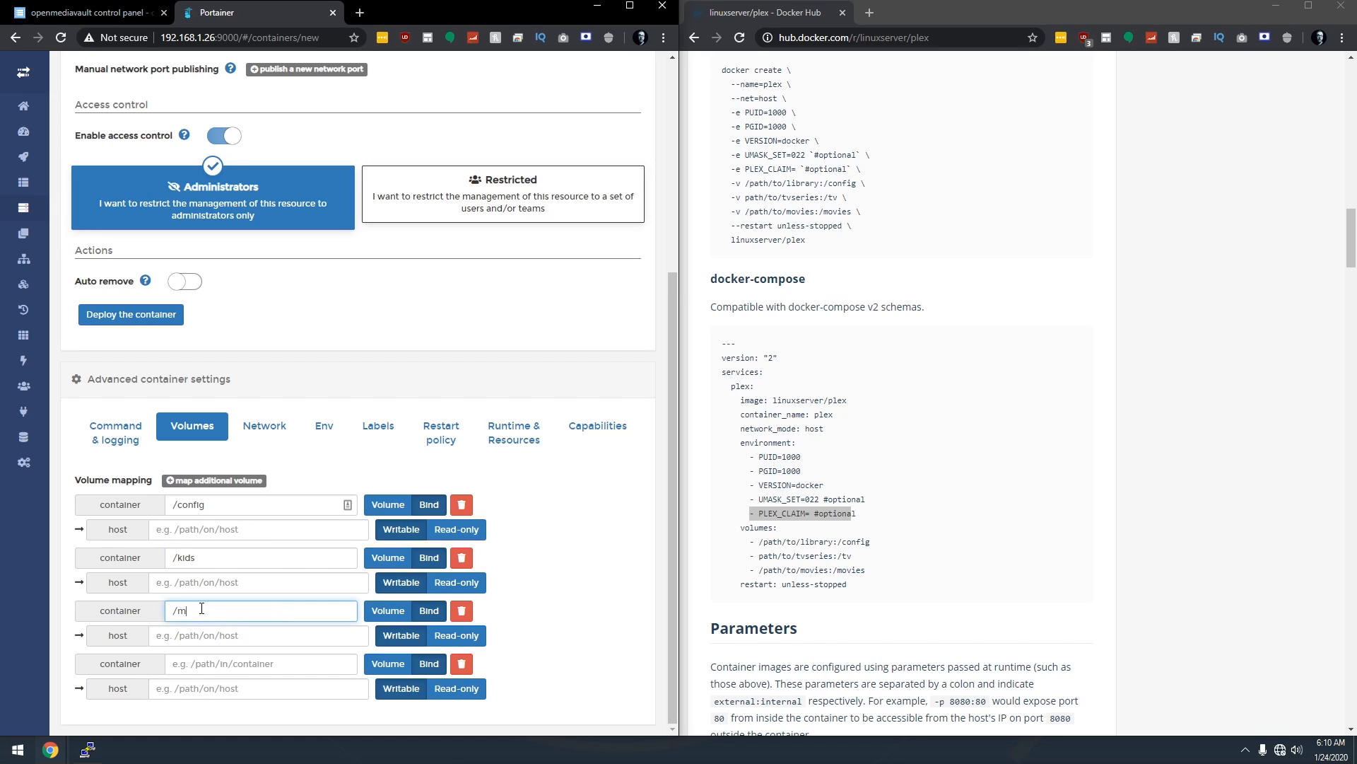
type("movies")
left_click(205, 660)
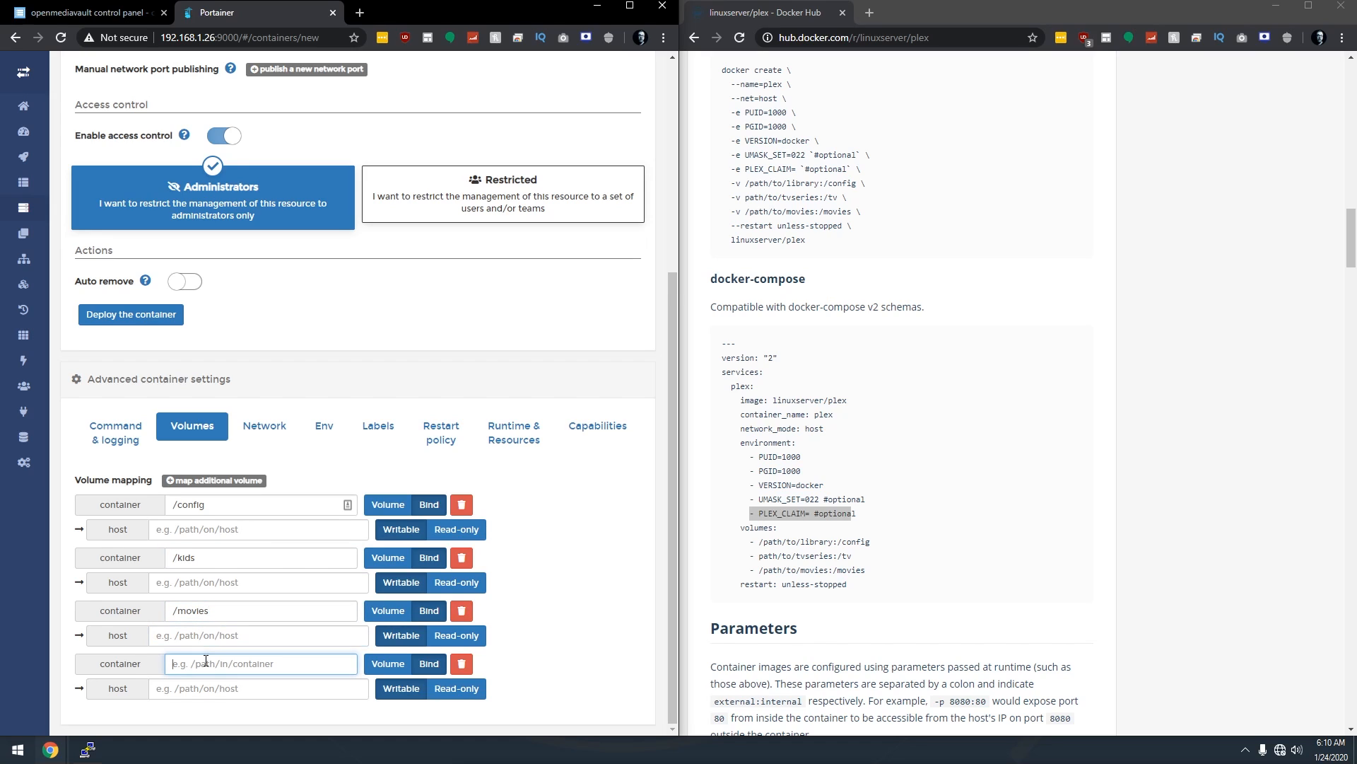
type("/tv")
In openmediavault's Shared Folders list, enable the Absolute Path column.
left_click(65, 11)
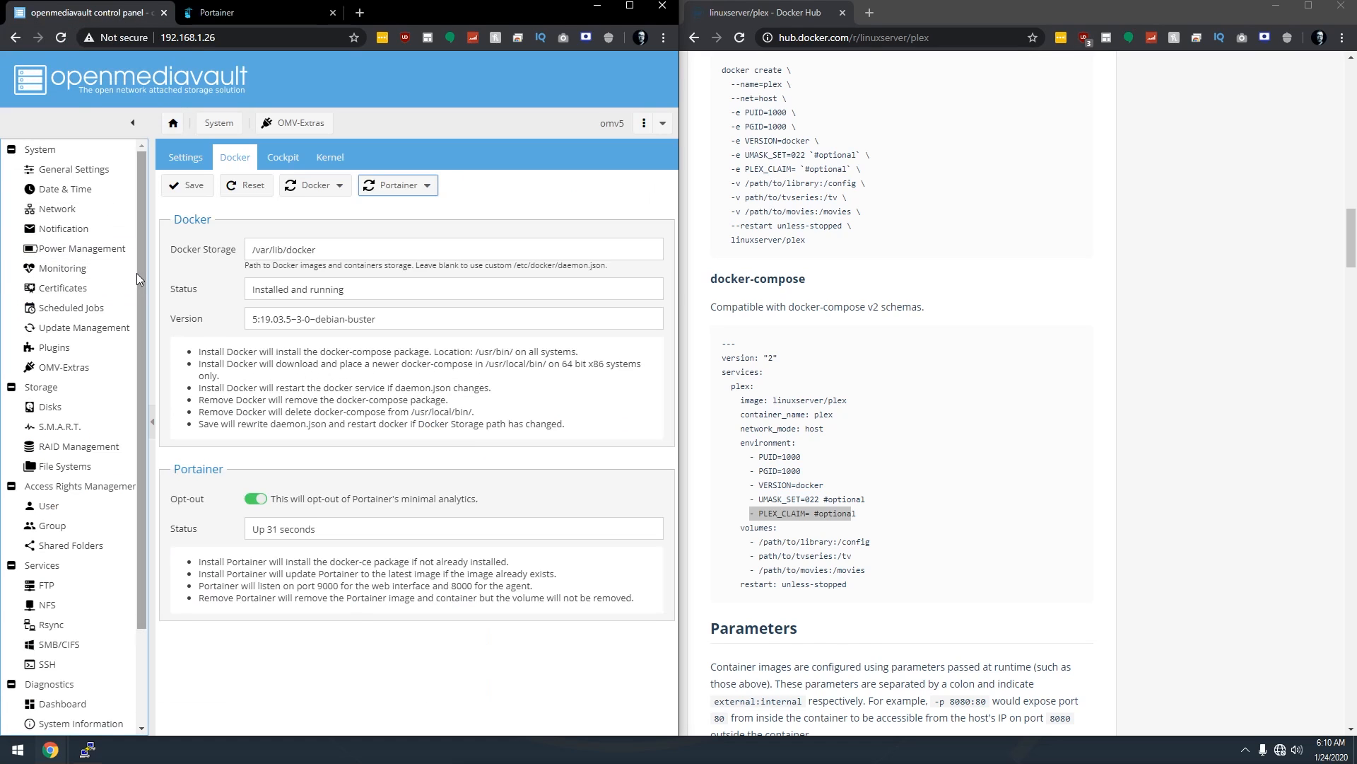
left_click(77, 549)
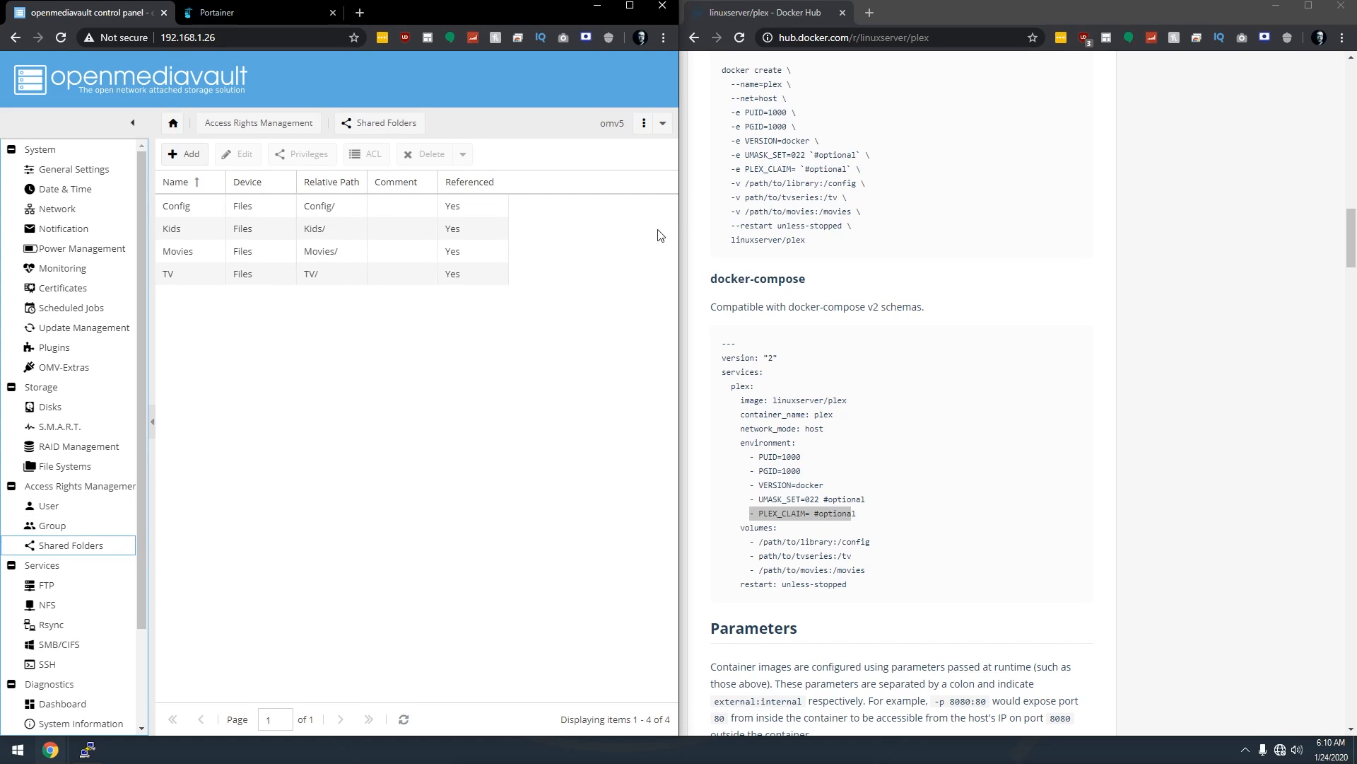
left_click_drag(681, 218, 940, 218)
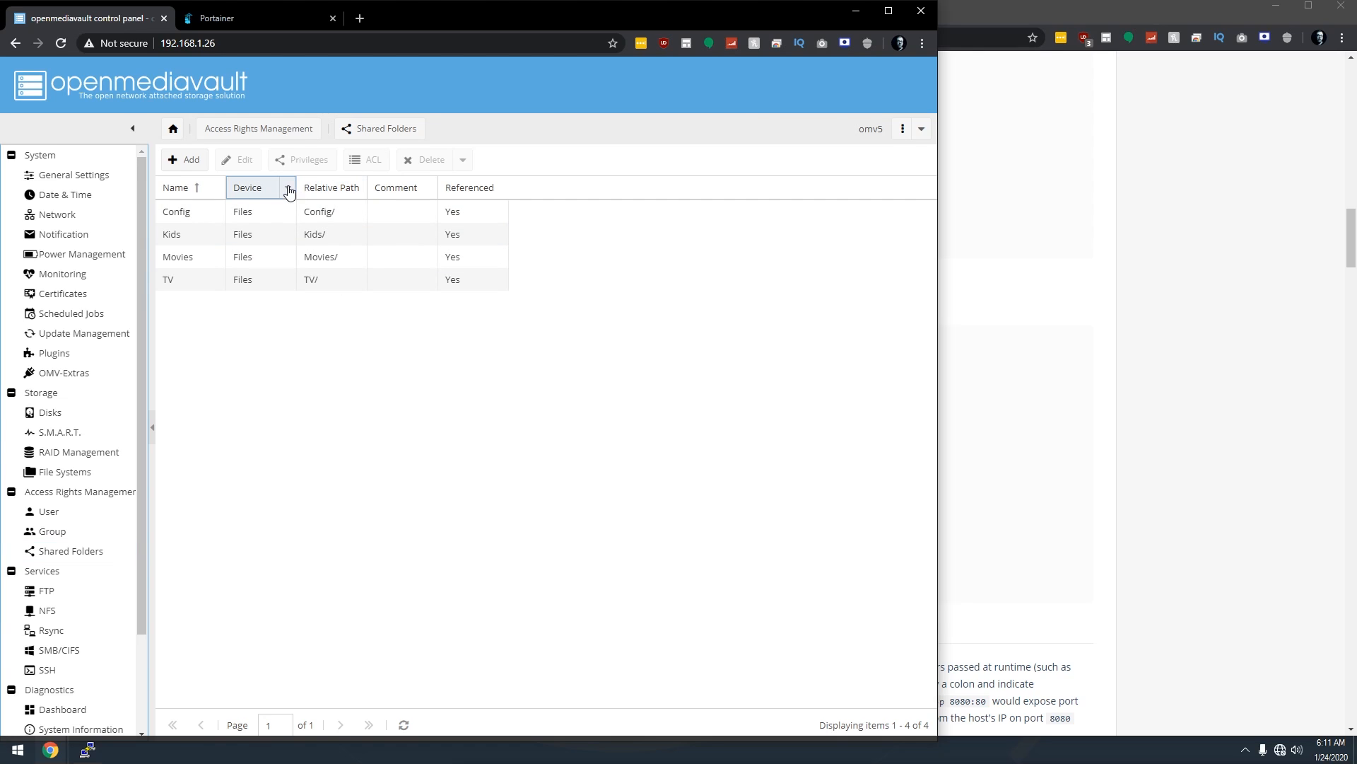
left_click(288, 188)
mouse_move(330, 260)
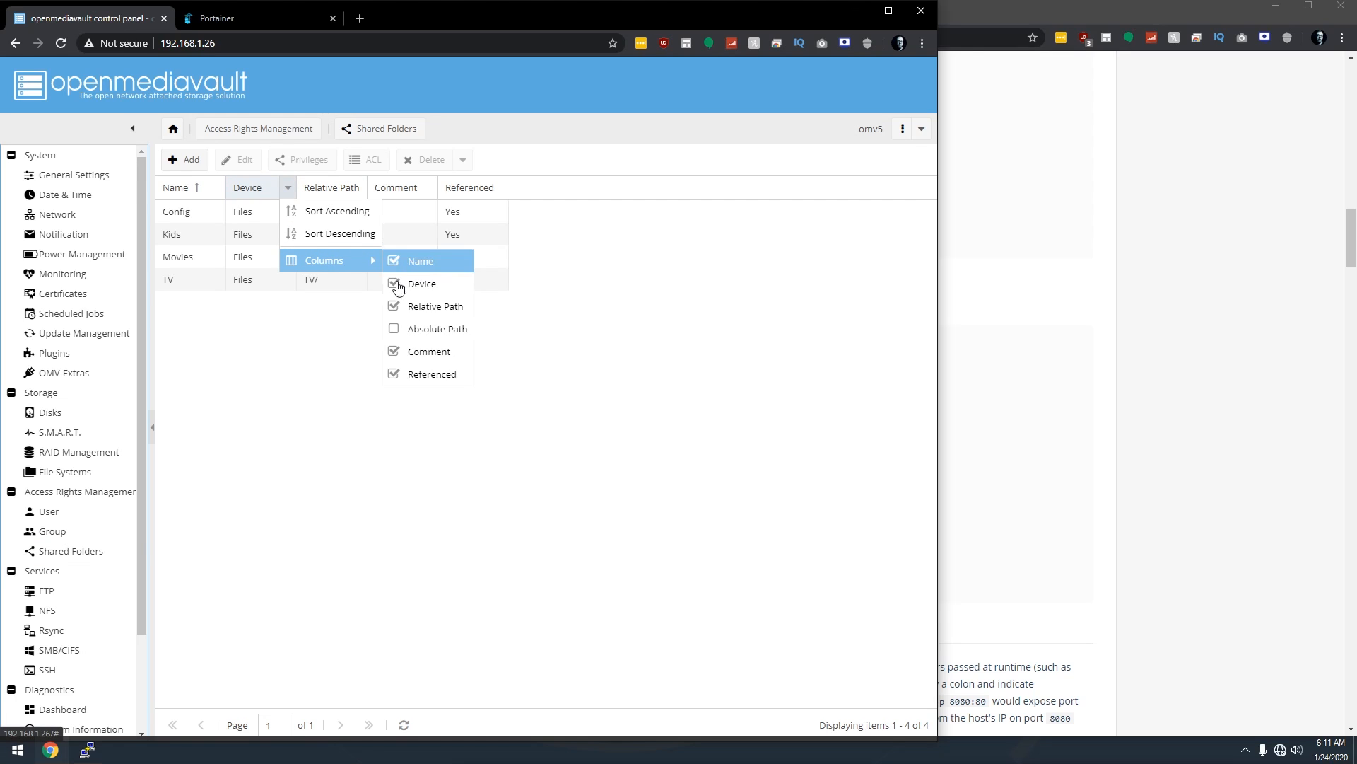
left_click(413, 328)
left_click(387, 412)
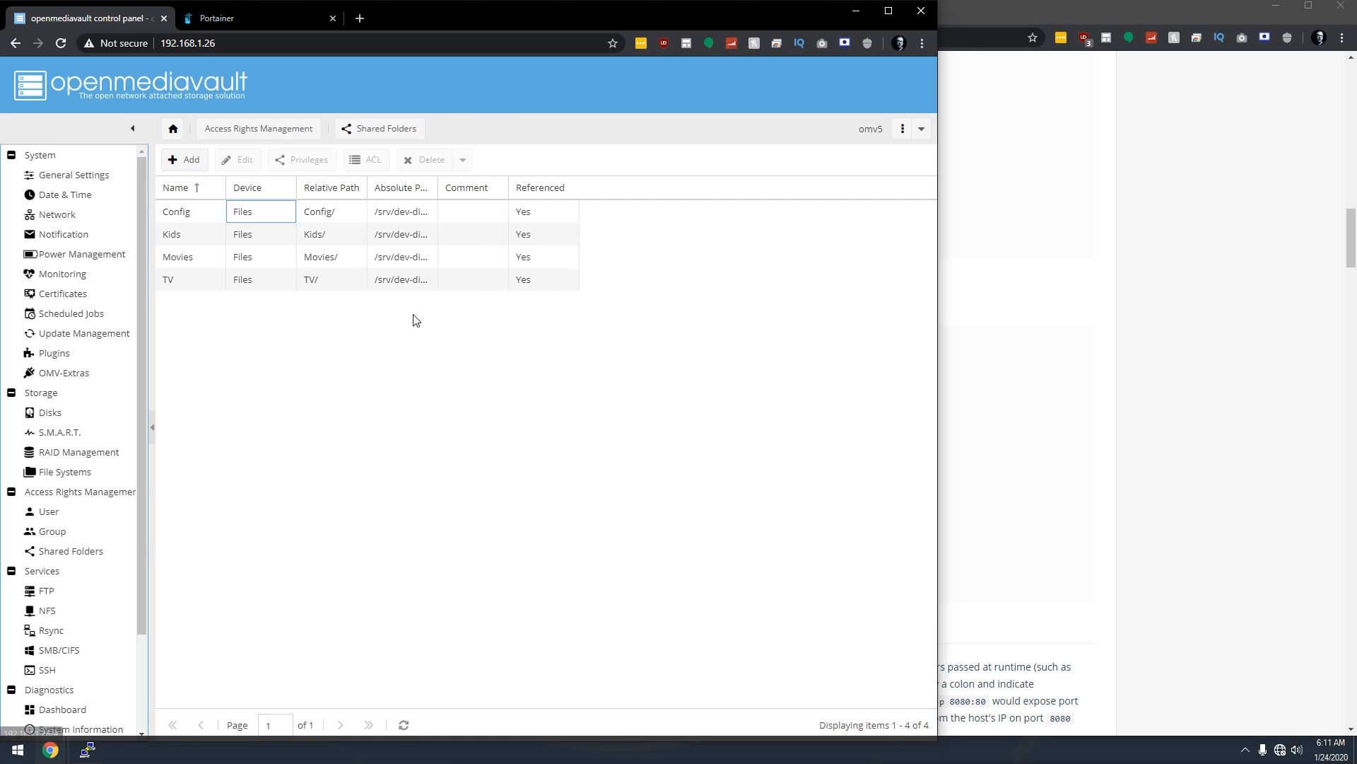
Widen the Absolute Path column, copy the Config folder's path, and return to Portainer.
left_click_drag(437, 186, 659, 188)
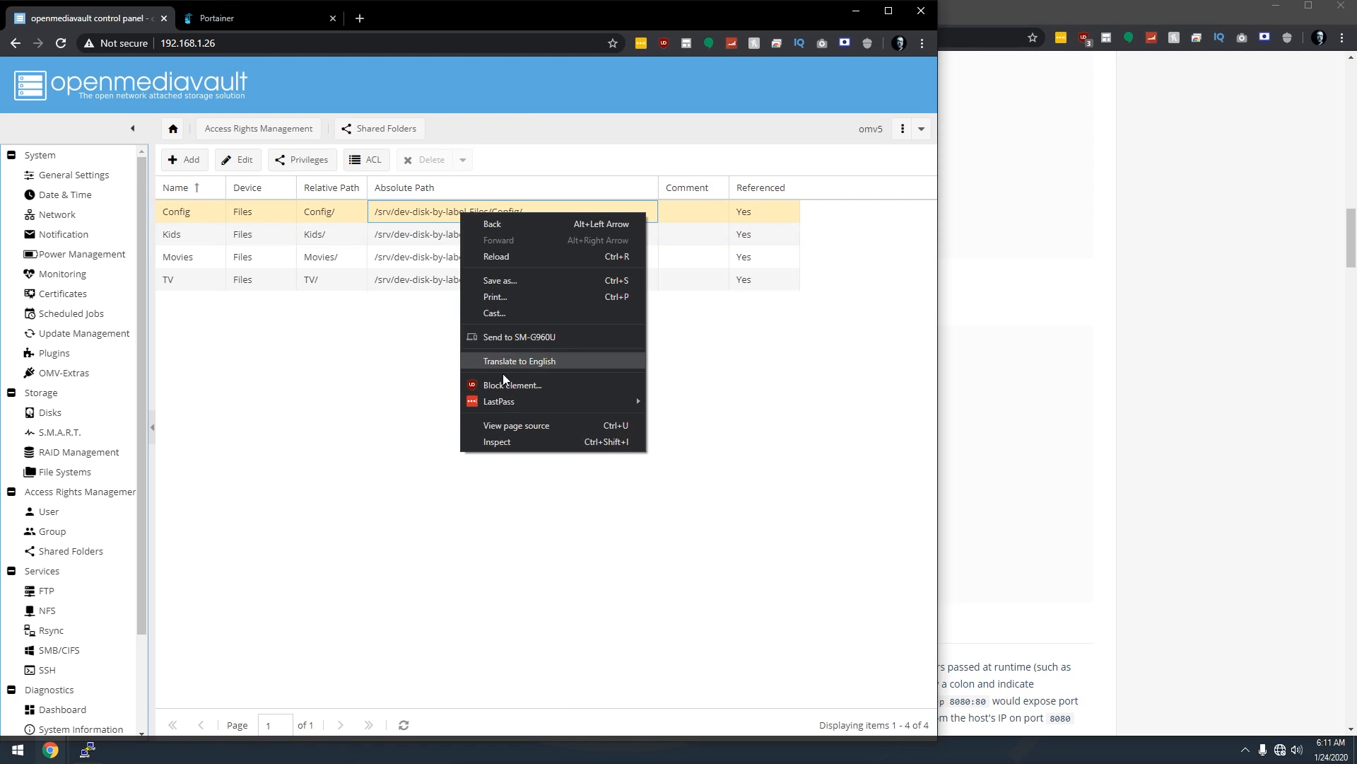
left_click(503, 440)
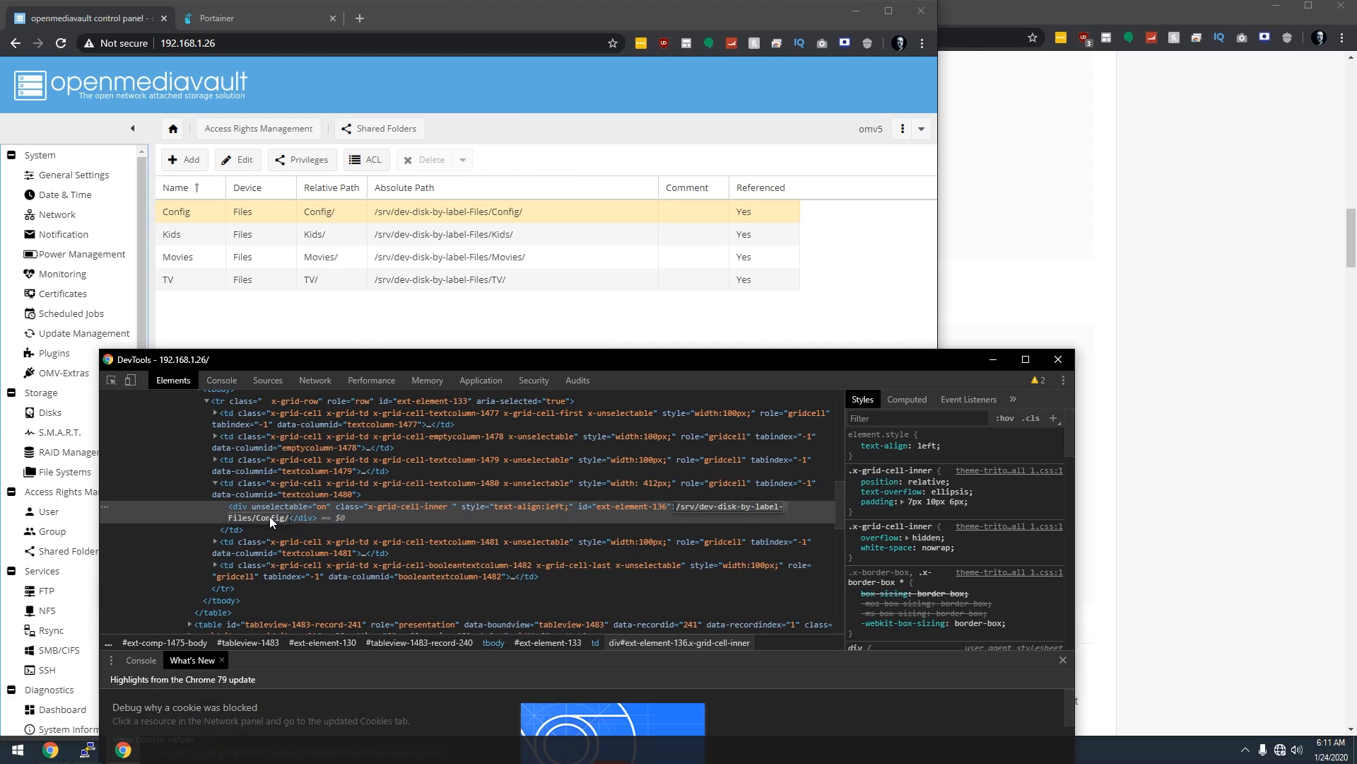
left_click(1058, 359)
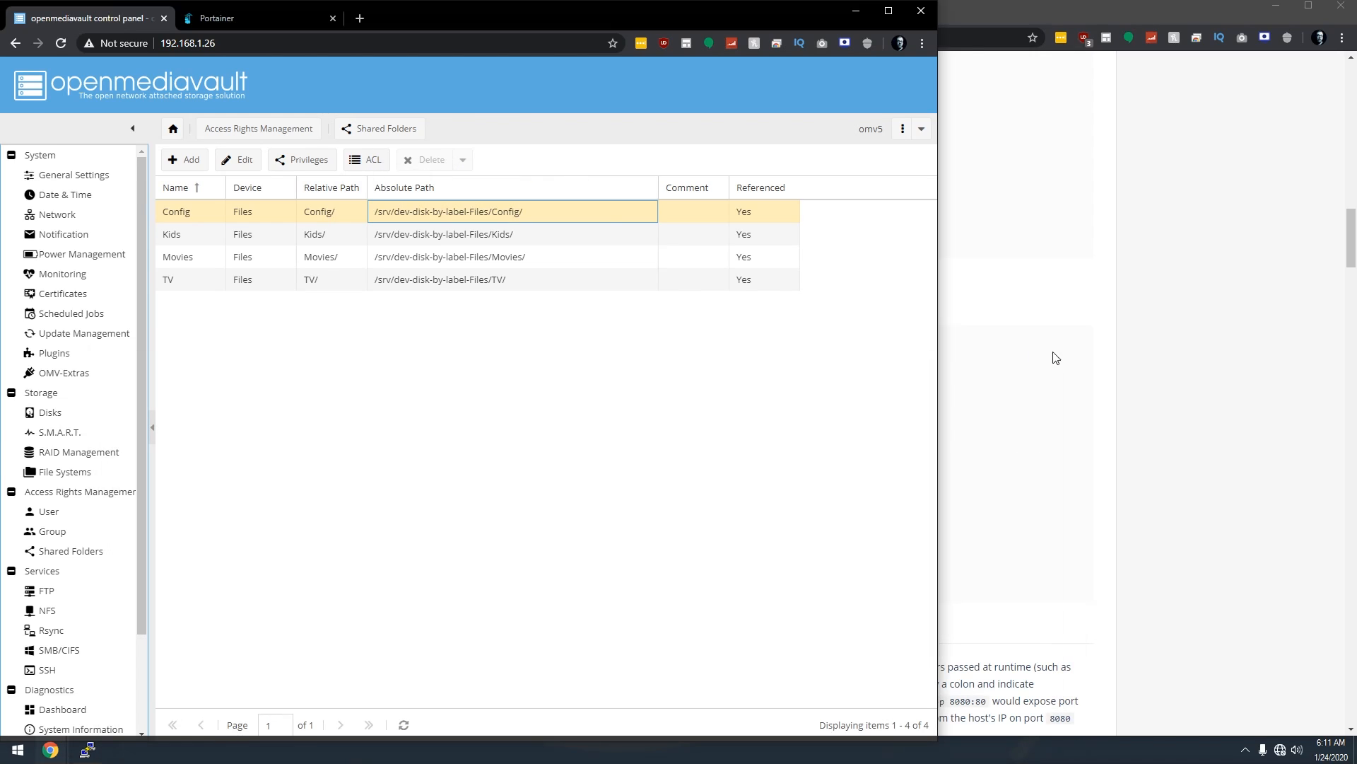
left_click(247, 14)
left_click(343, 540)
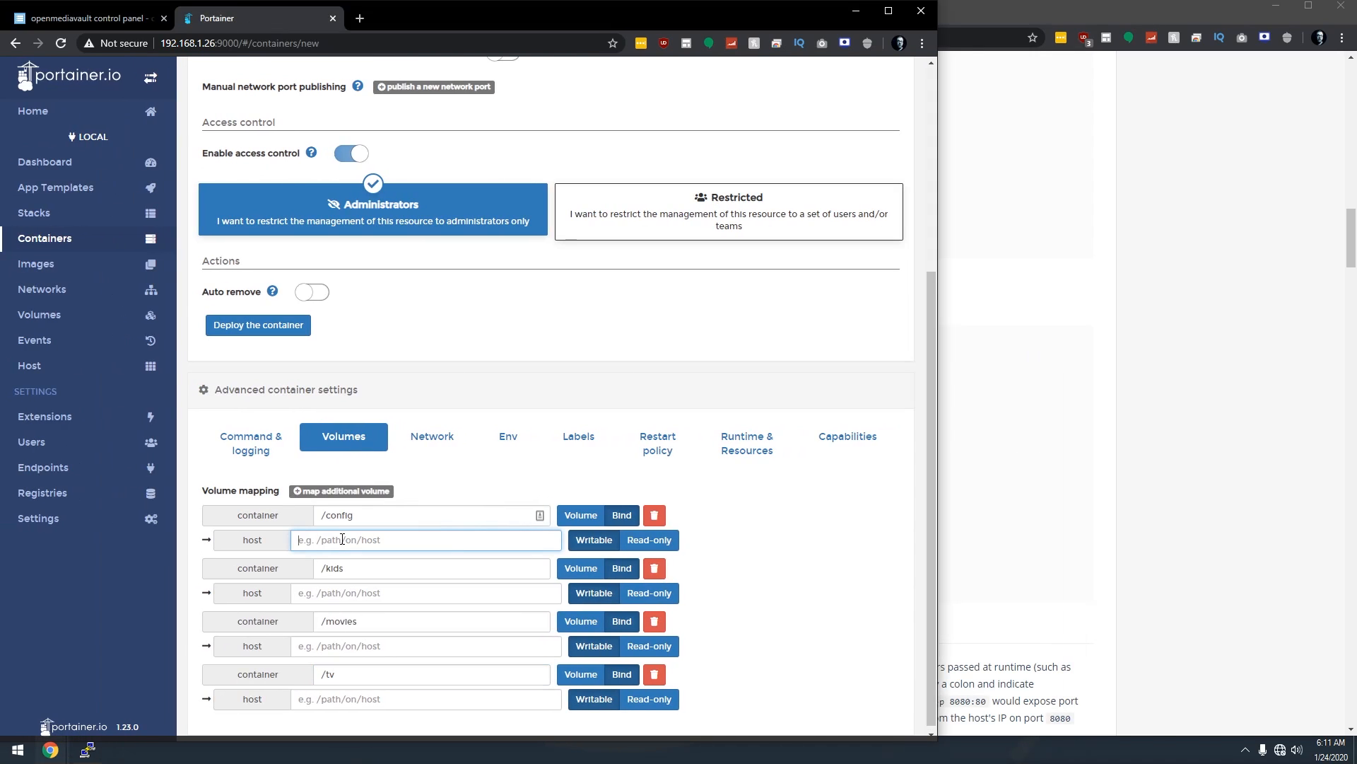
Set the /config host path to /srv/dev-disk-by-label-Files/Config/Plex.
type("/srv/dev-disk-by-label-Files/Config/")
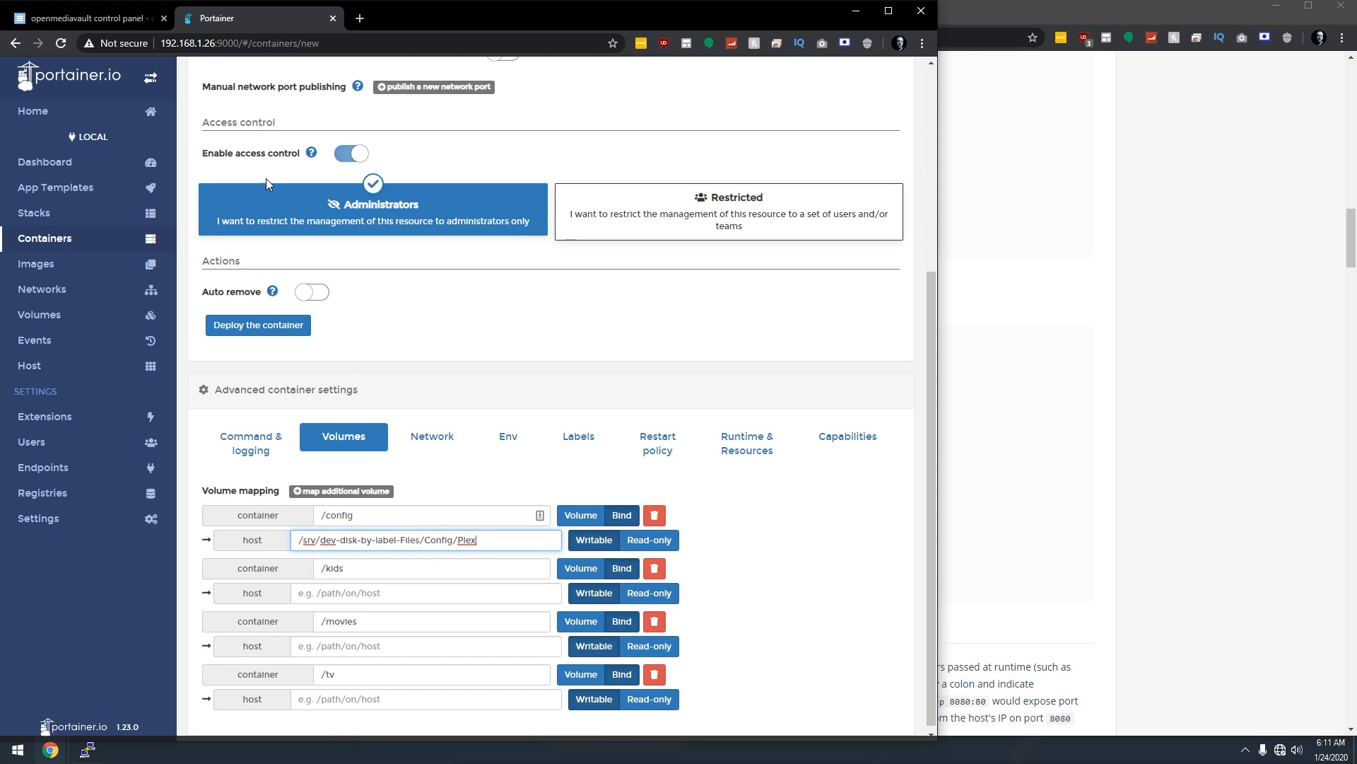
key("ctrl+Tab")
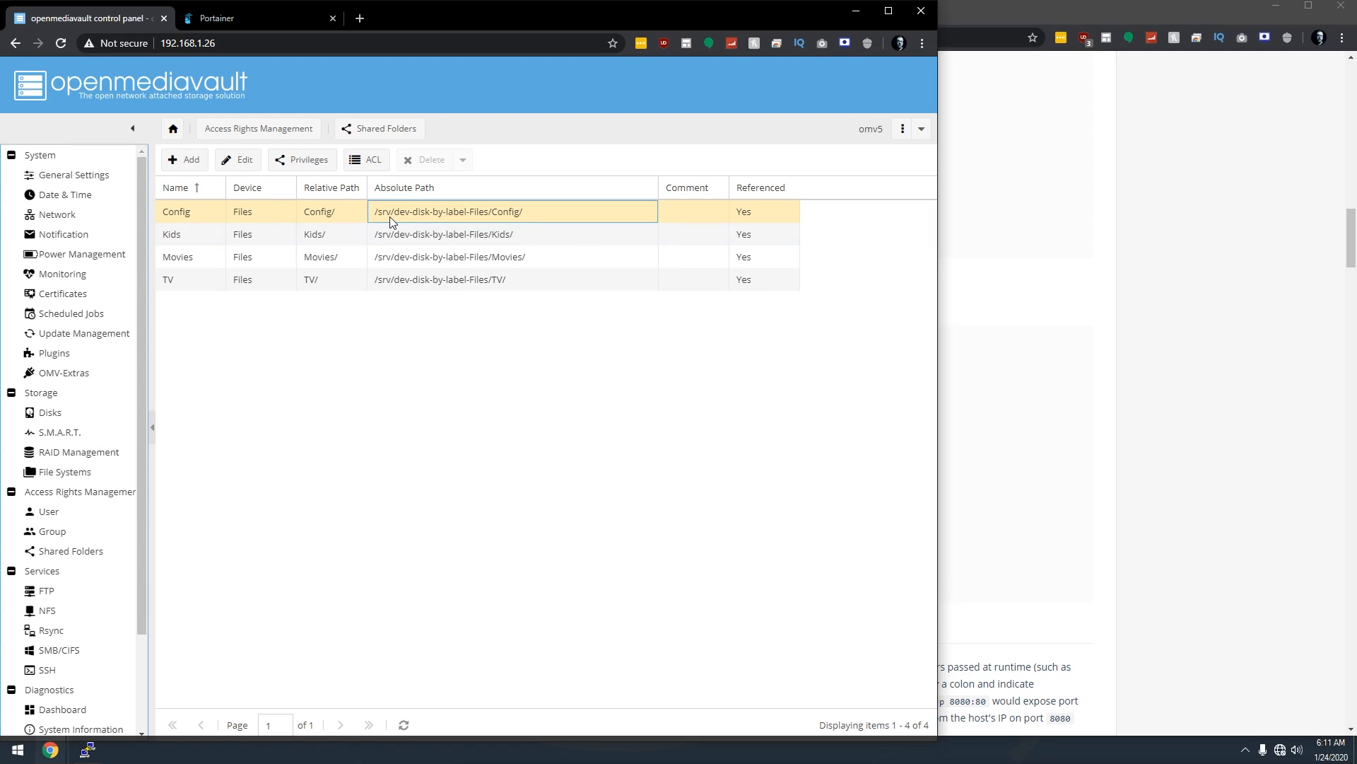
left_click(270, 20)
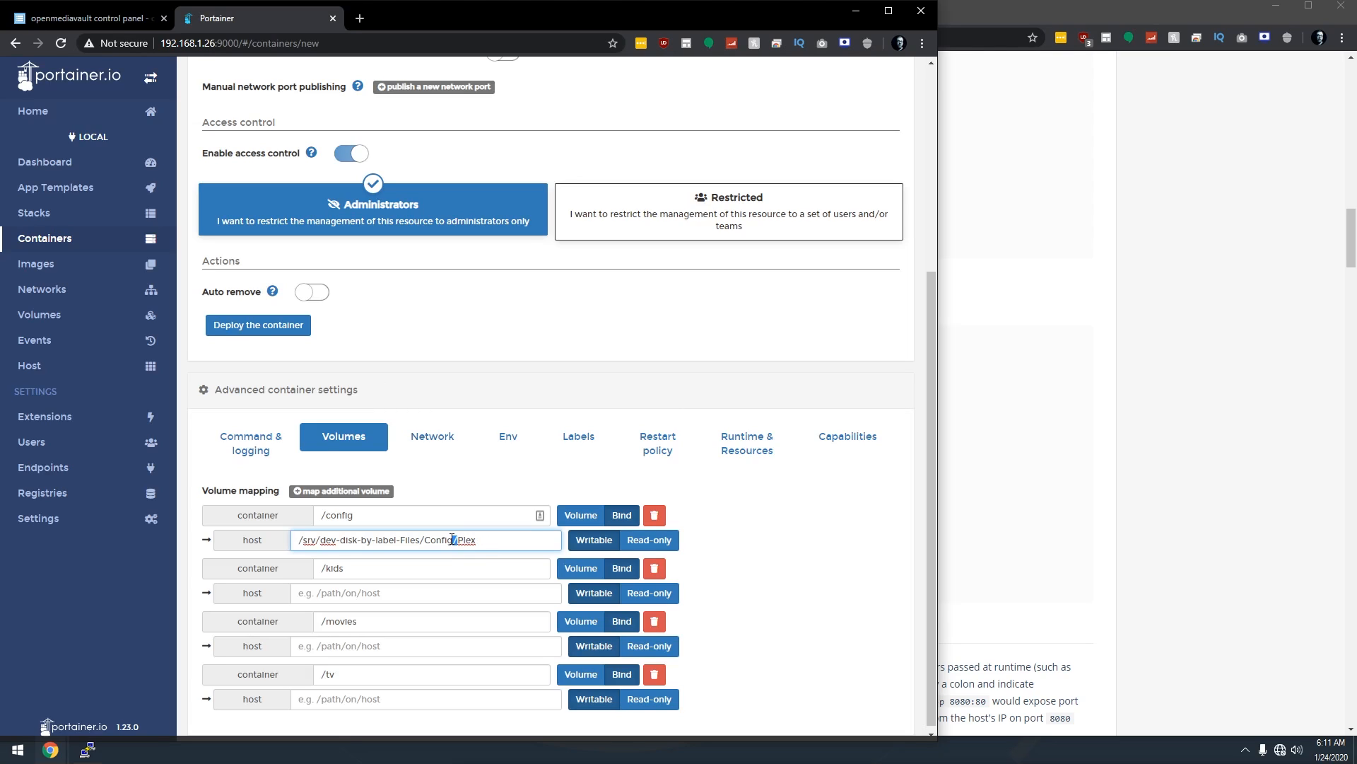
left_click_drag(456, 539, 484, 538)
left_click(484, 538)
left_click_drag(458, 539, 250, 536)
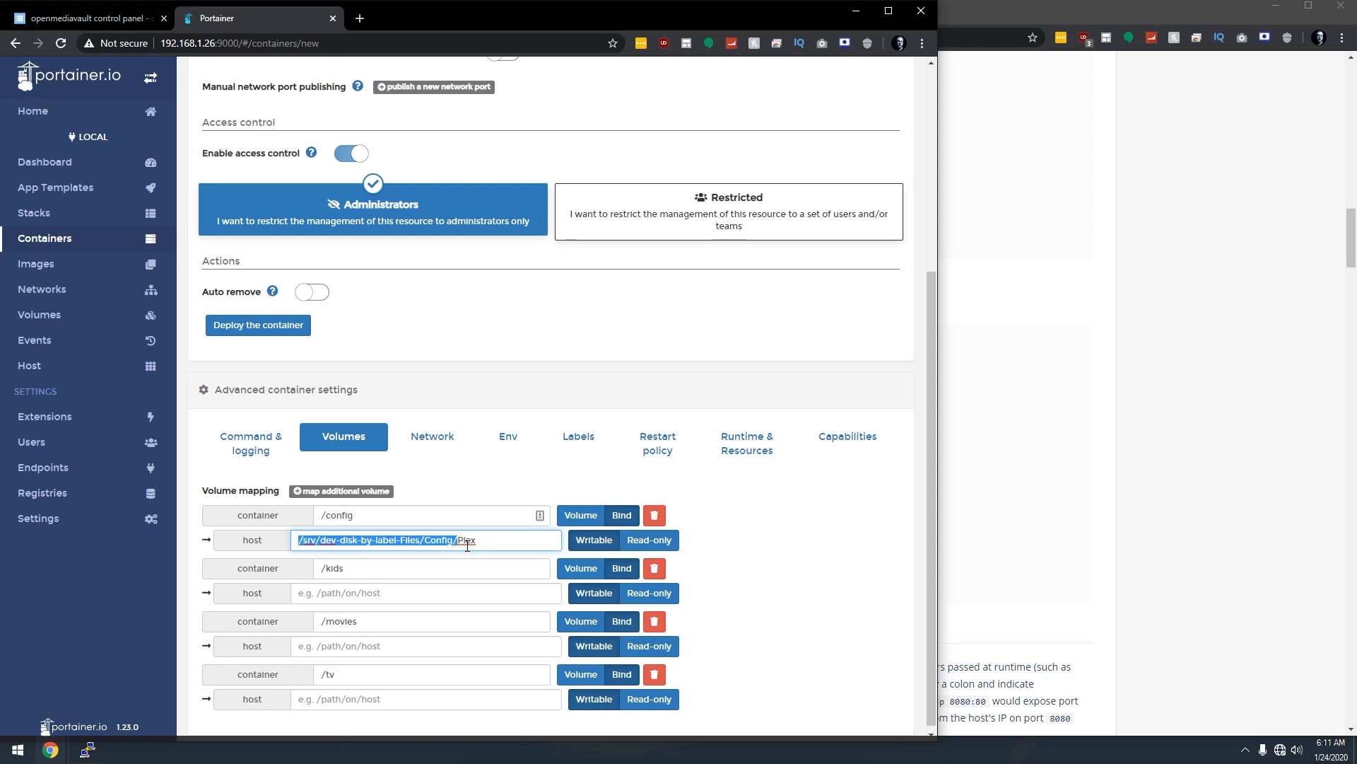
left_click(493, 539)
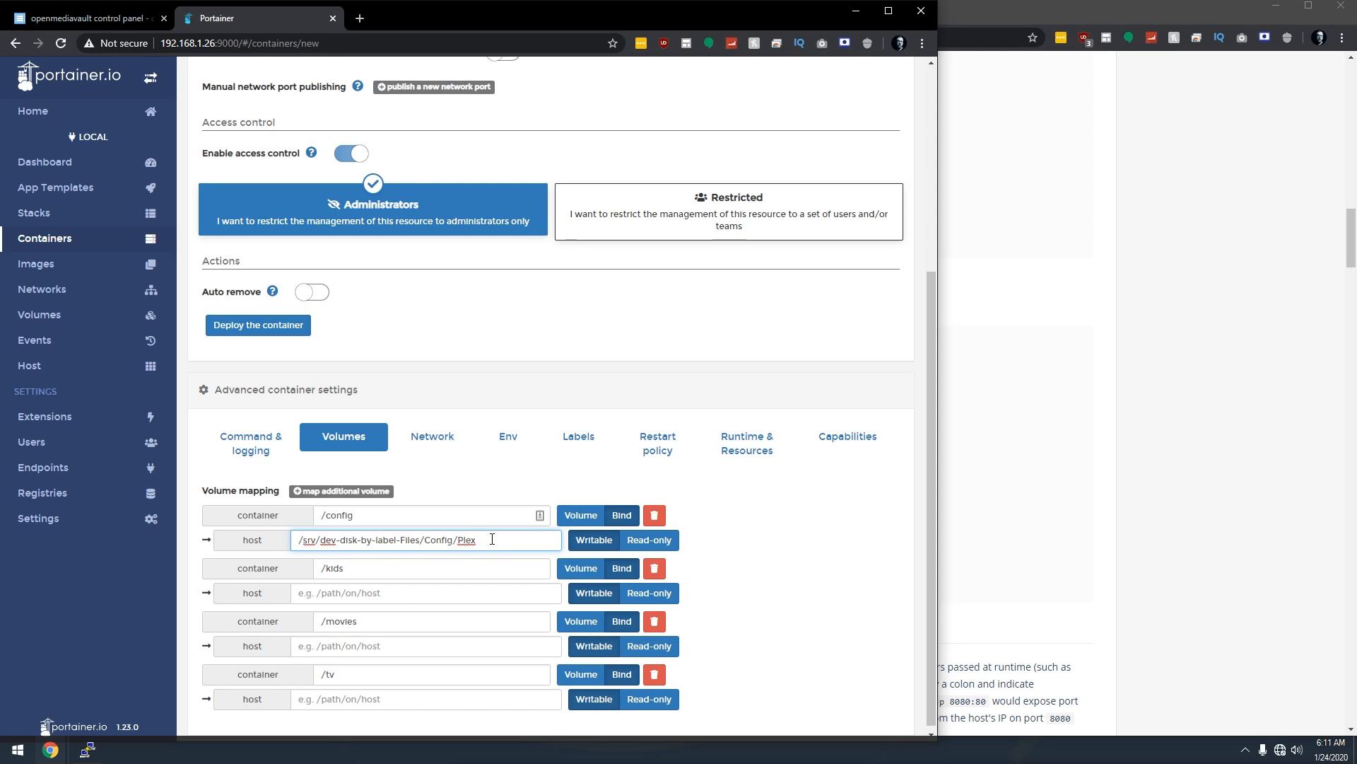
left_click(87, 17)
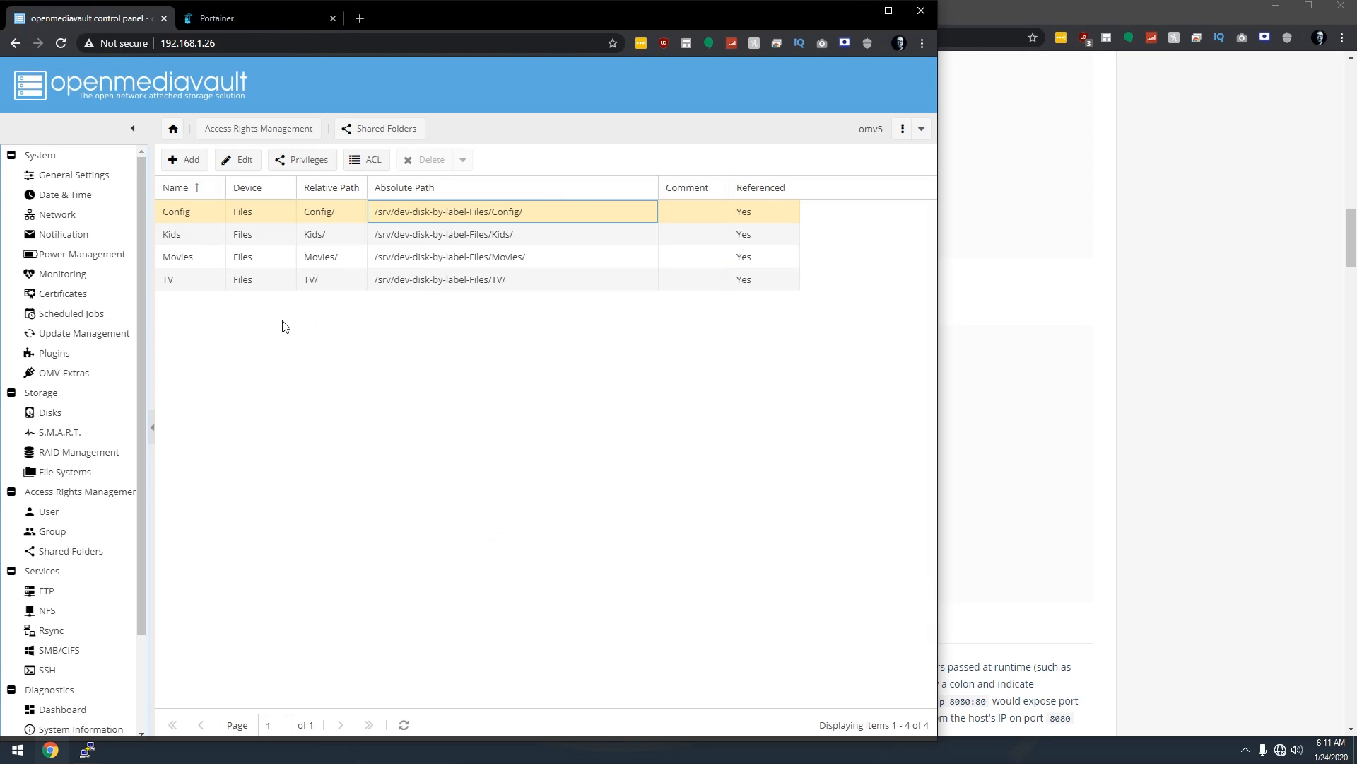
Copy the Kids folder's path /srv/dev-disk-by-label-Files/Kids/ via Inspect and return to Portainer.
left_click(445, 235)
right_click(437, 239)
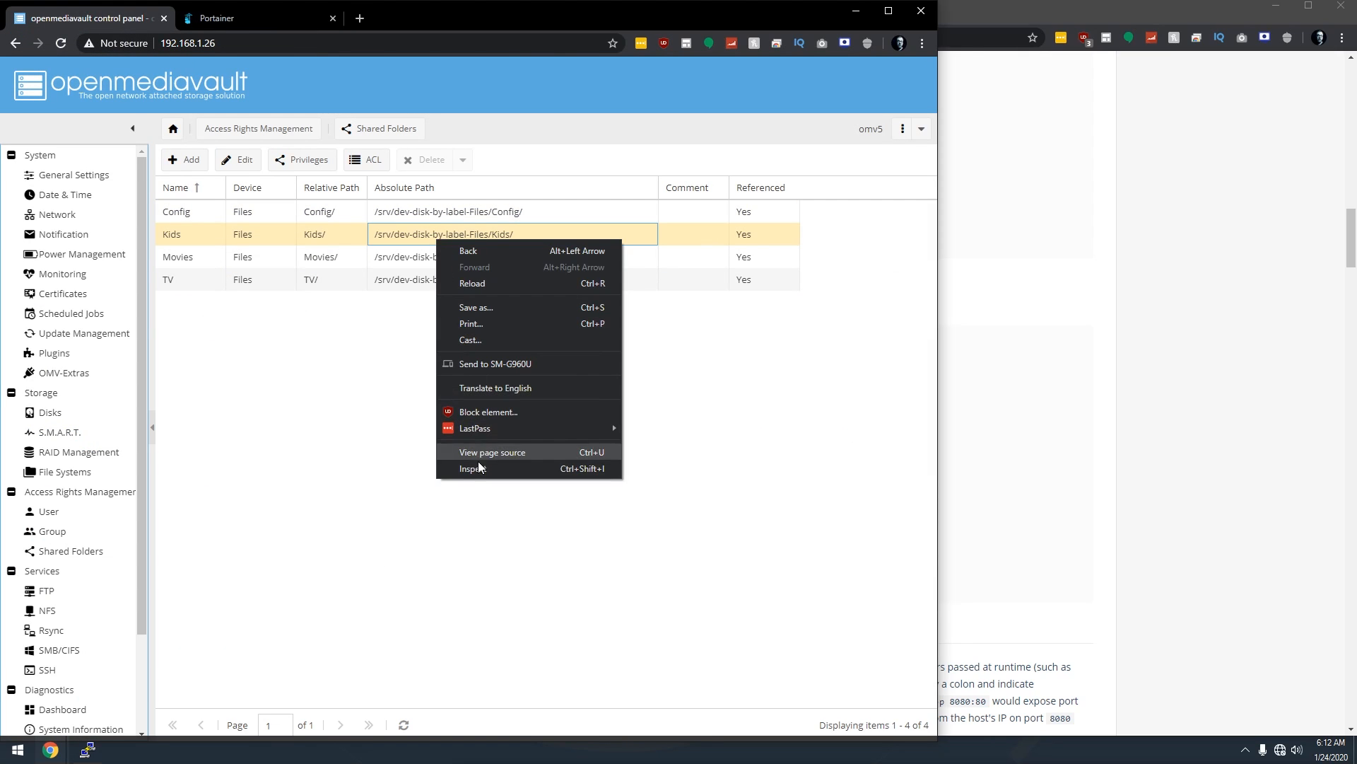
left_click(476, 478)
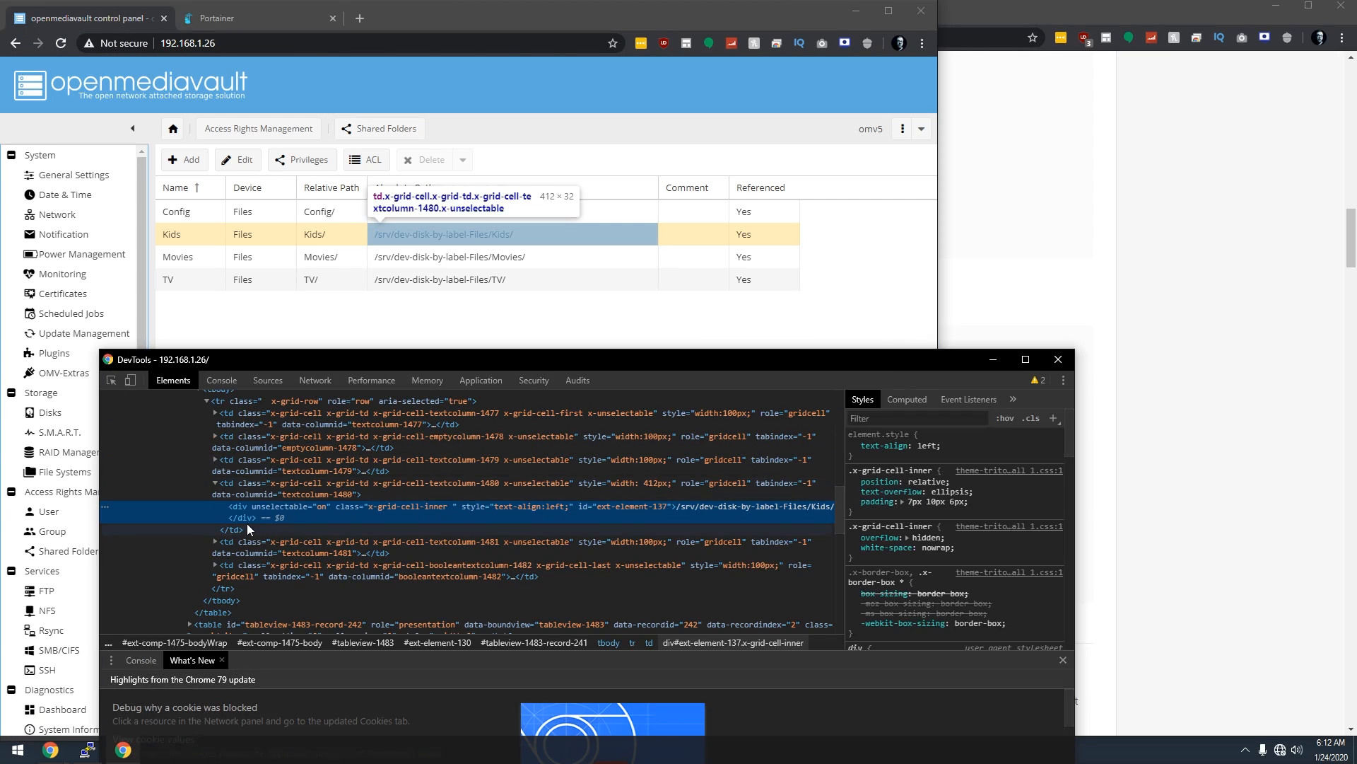
double_click(697, 506)
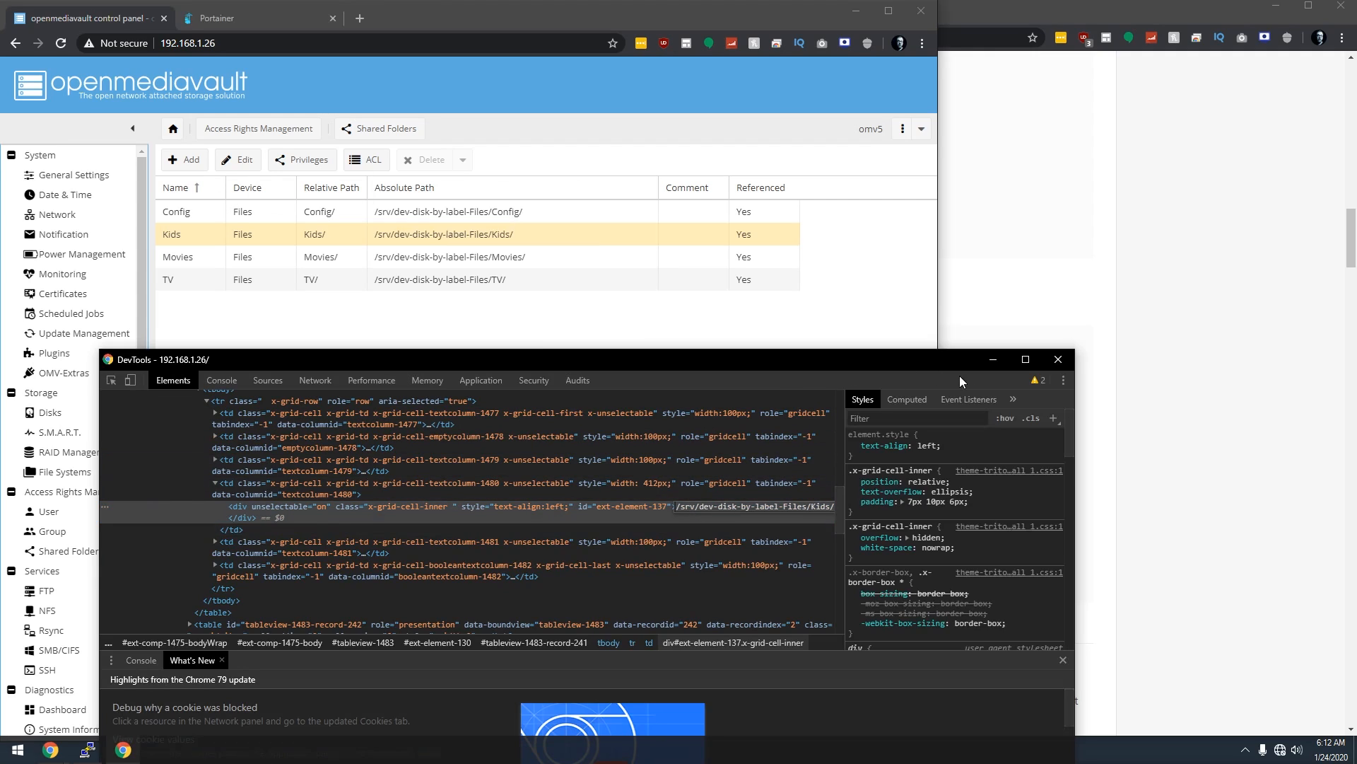
left_click(1058, 359)
left_click(217, 17)
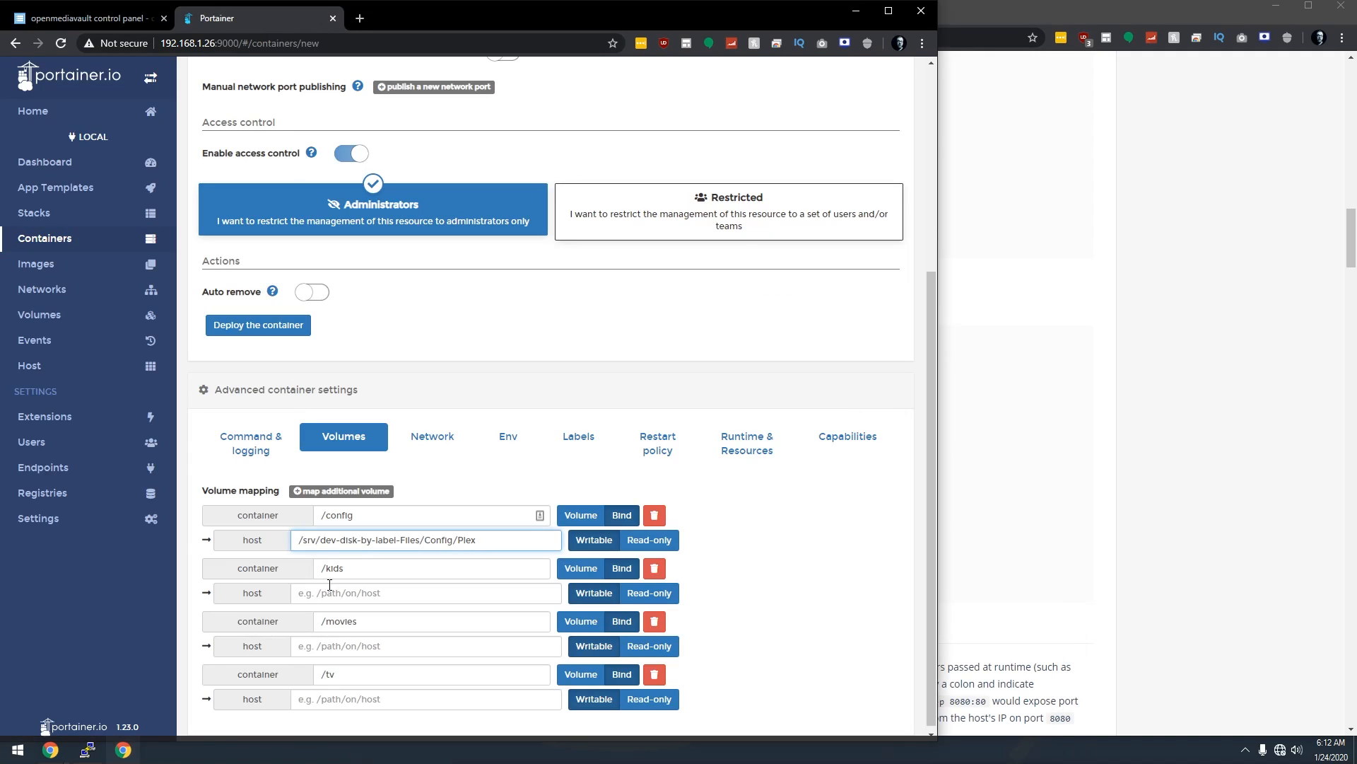
Set the /kids host path to .../Kids/ and the /movies host path to .../Movies/.
left_click(360, 594)
type("/srv/dev-disk-by-label-Files/Kids/")
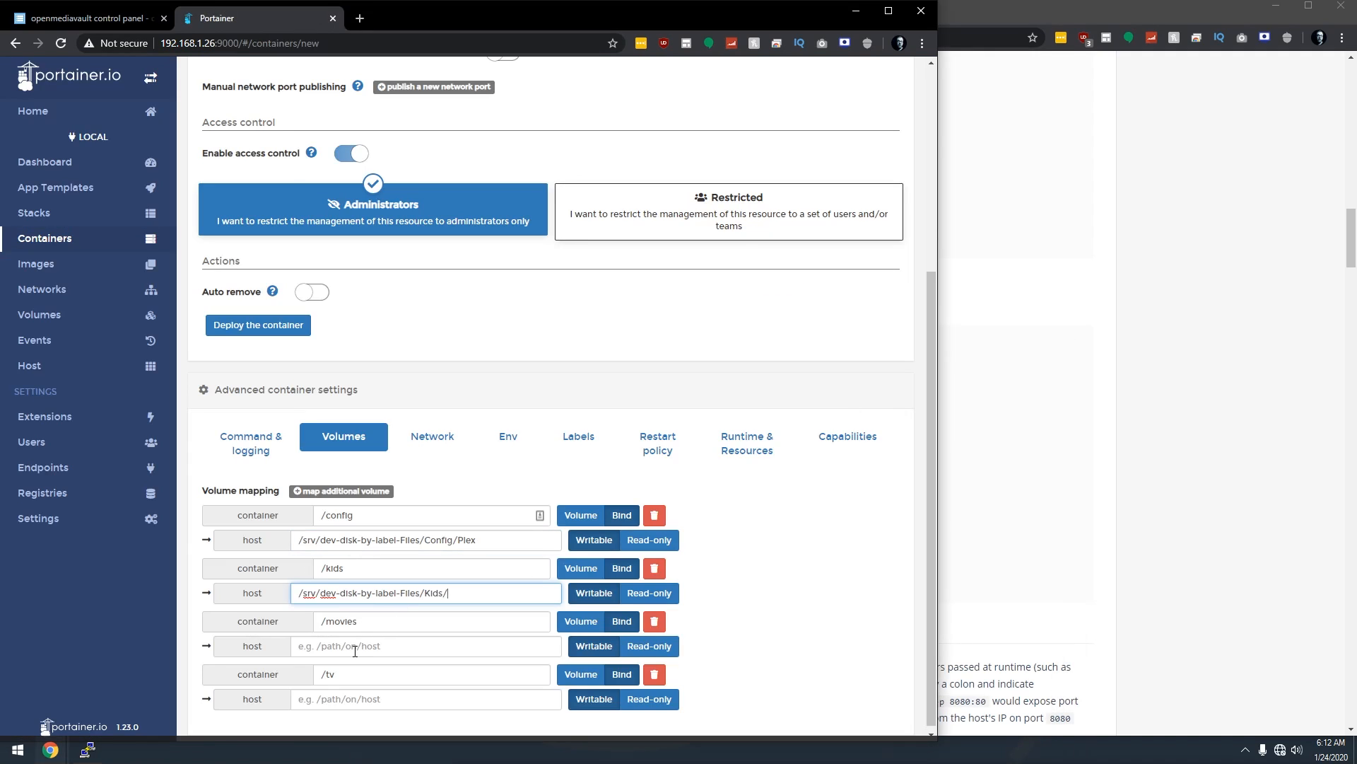
left_click(355, 647)
type("/srv/dev-disk-by-label-Files/Kids/")
key("ctrl+shift+Left")
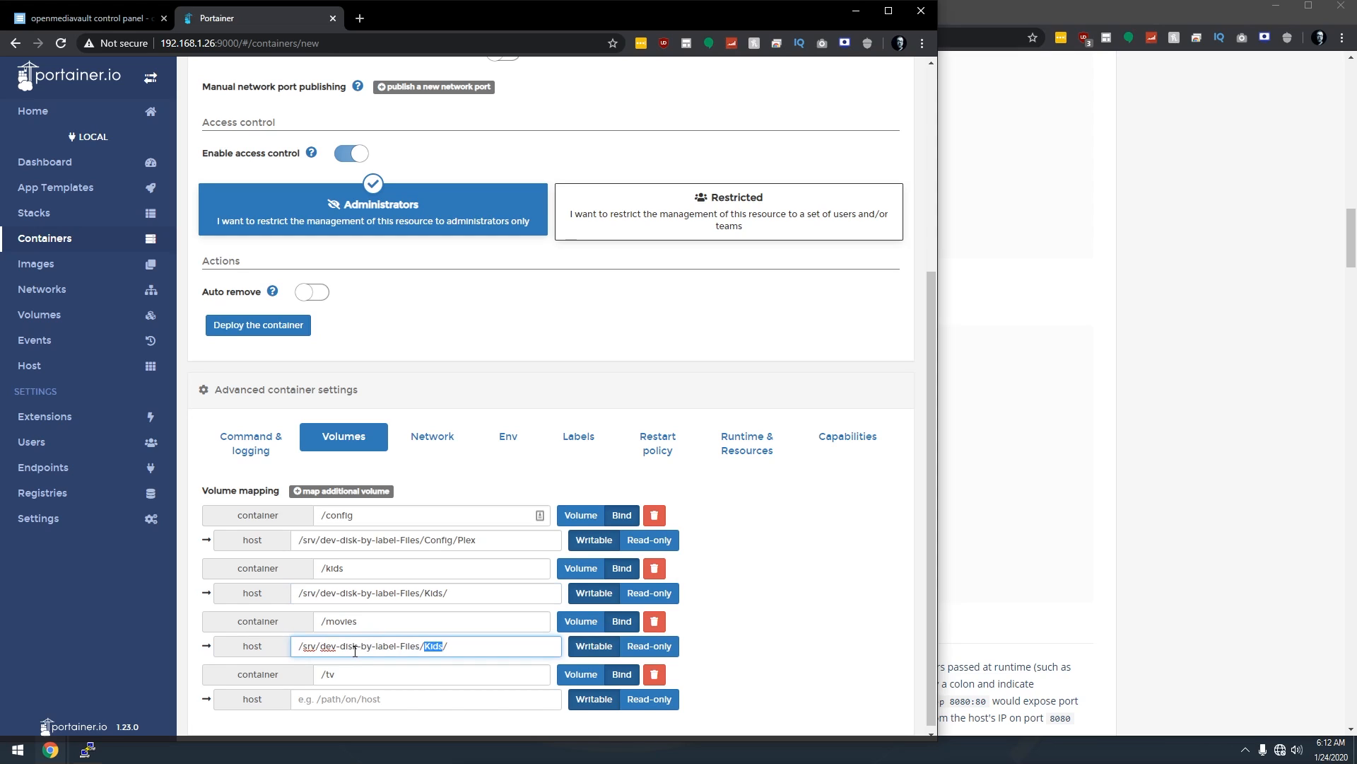
type("Movie")
Add a trailing slash to Config/Plex and set the /tv host path to /srv/dev-disk-by-label-Files/TV/.
left_click(497, 542)
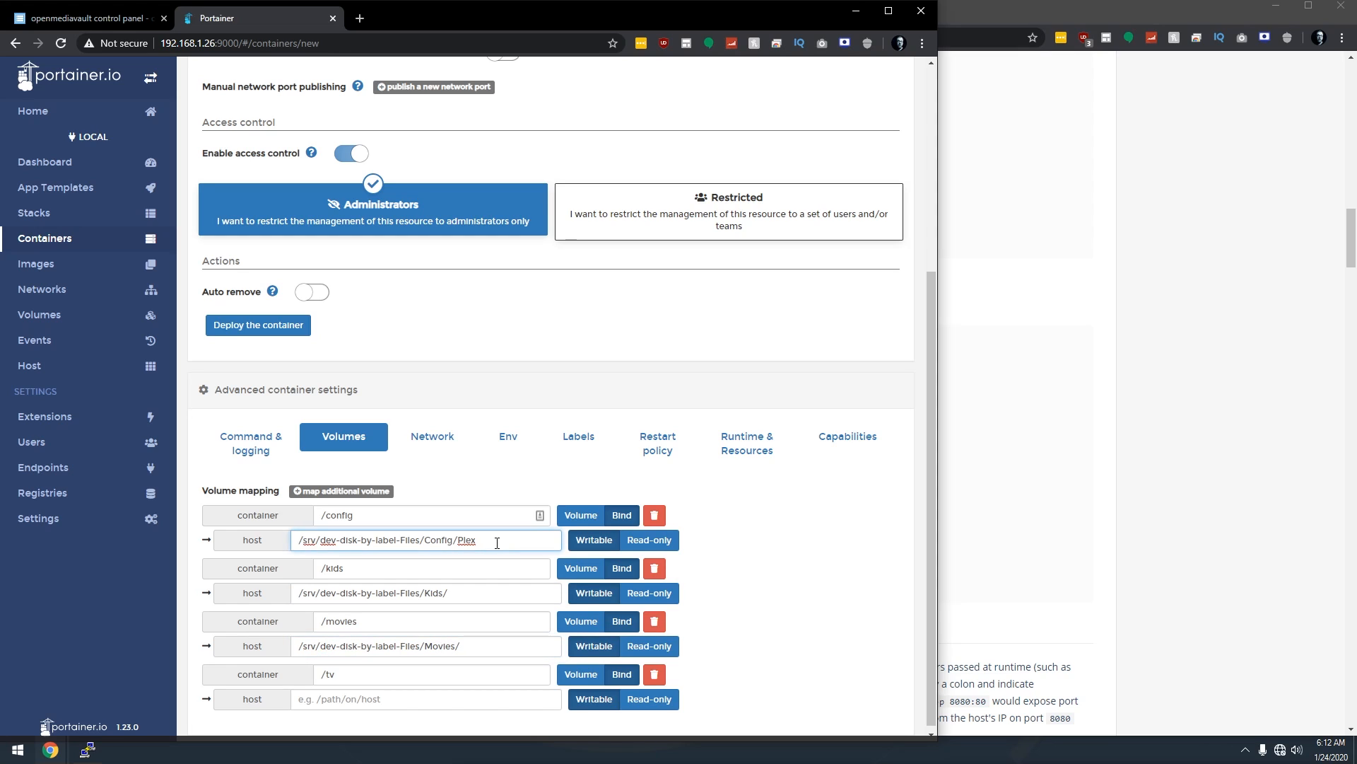
left_click(400, 700)
type("/srv/dev-disk-by-label-Files/Kids/")
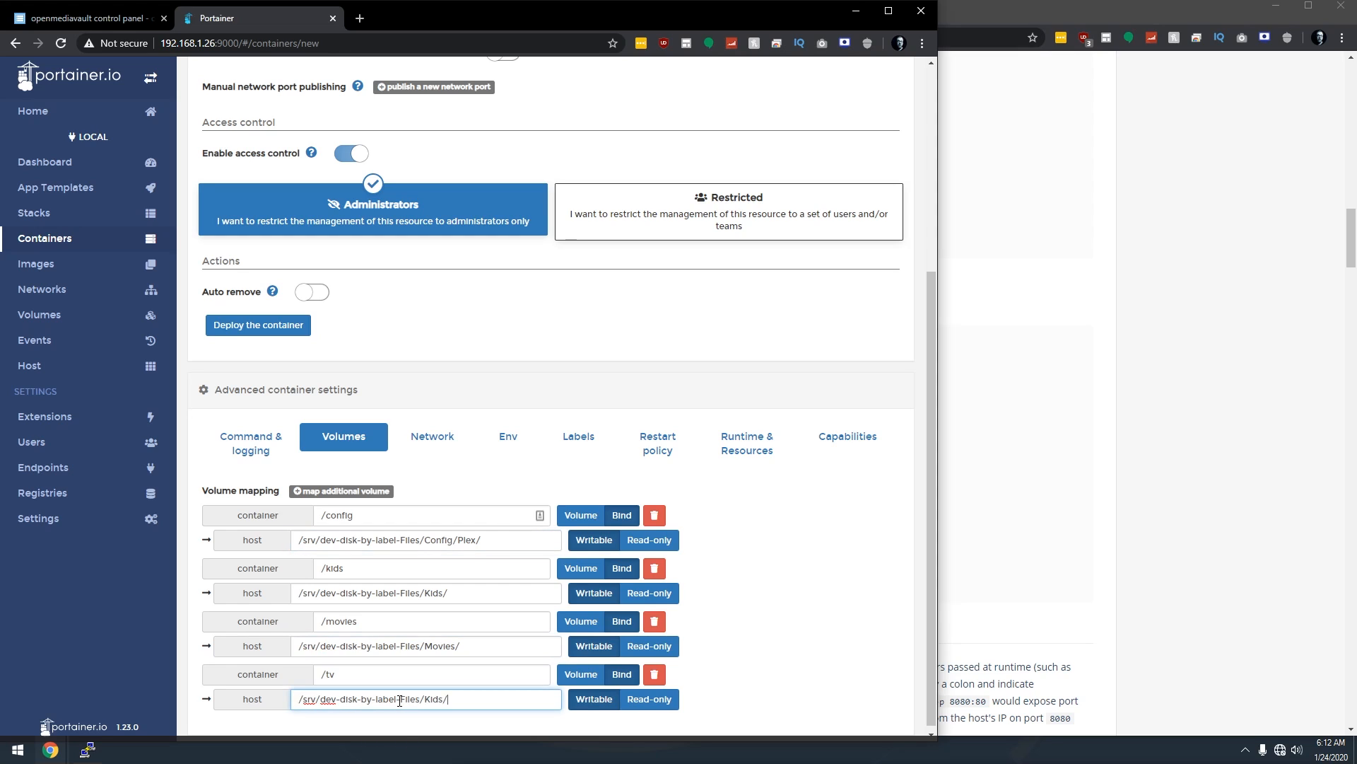
key("Left")
key("ctrl+shift+Left")
type("T")
Compare the Docker Hub example's volumes block and restart: unless-stopped line with the form.
left_click(996, 591)
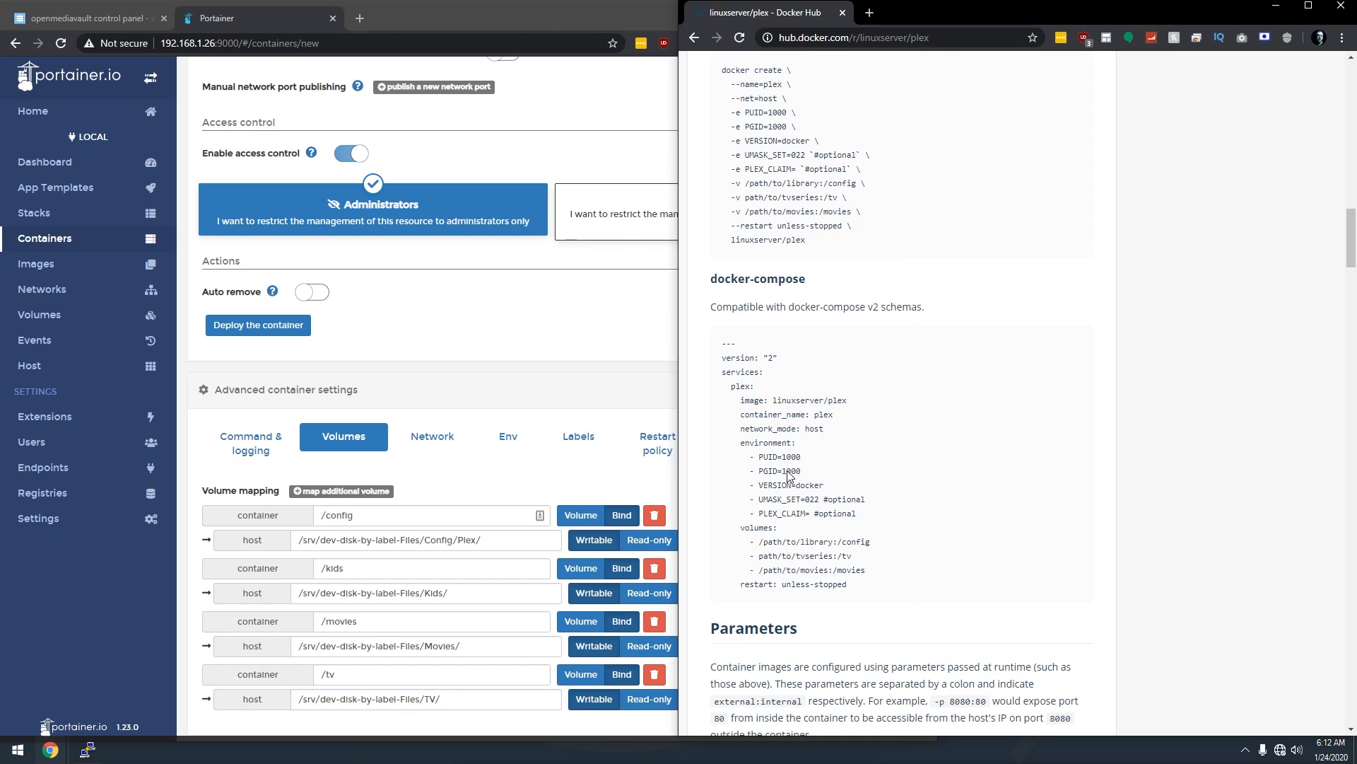
left_click_drag(742, 528, 881, 576)
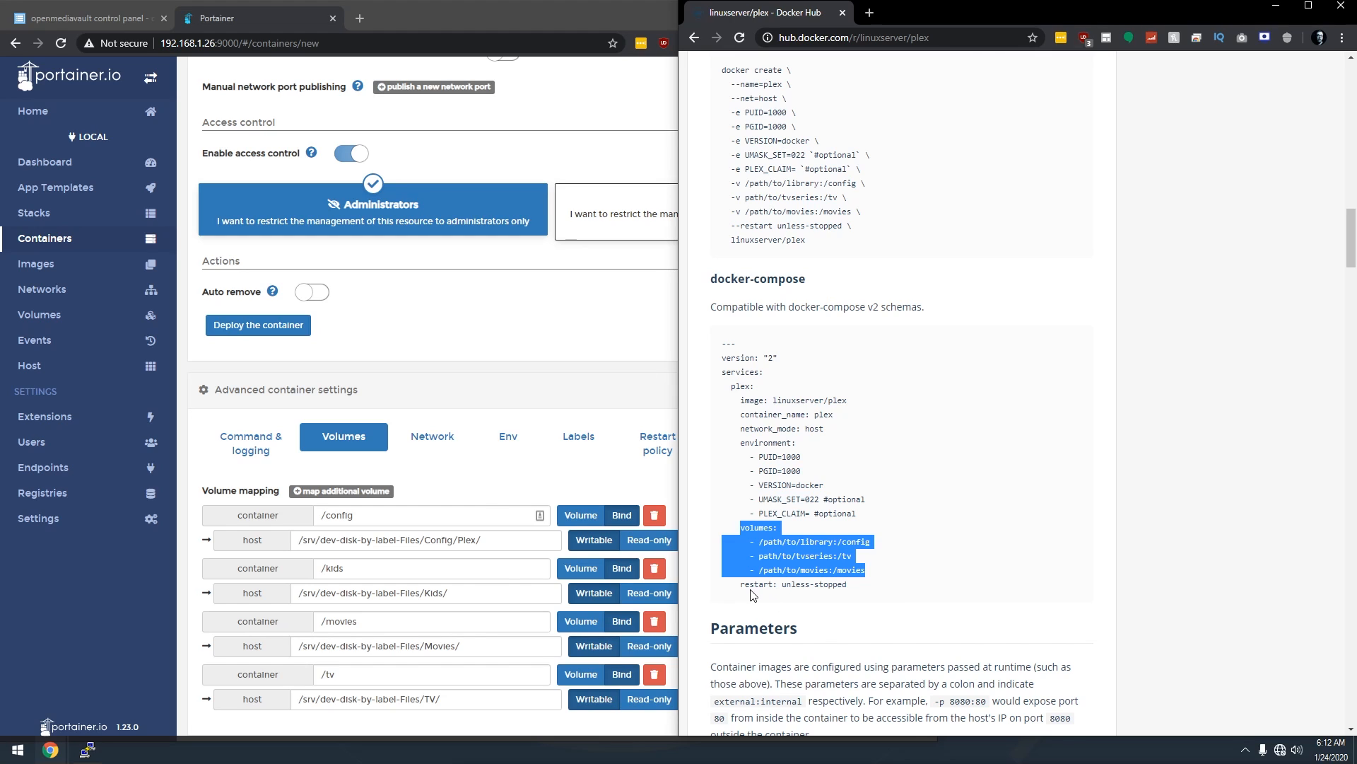
left_click_drag(740, 584, 826, 591)
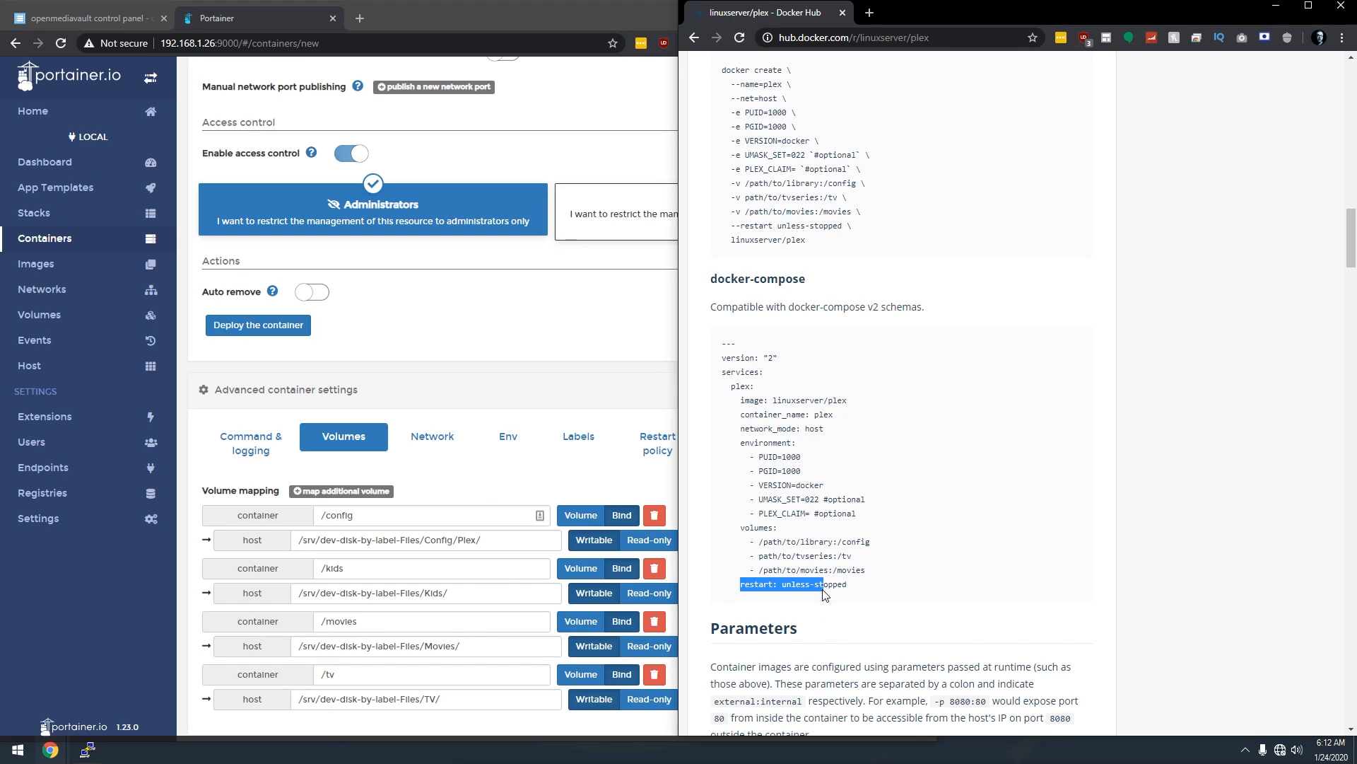
Set the plex container's restart policy to Unless stopped.
left_click(592, 479)
left_click(638, 467)
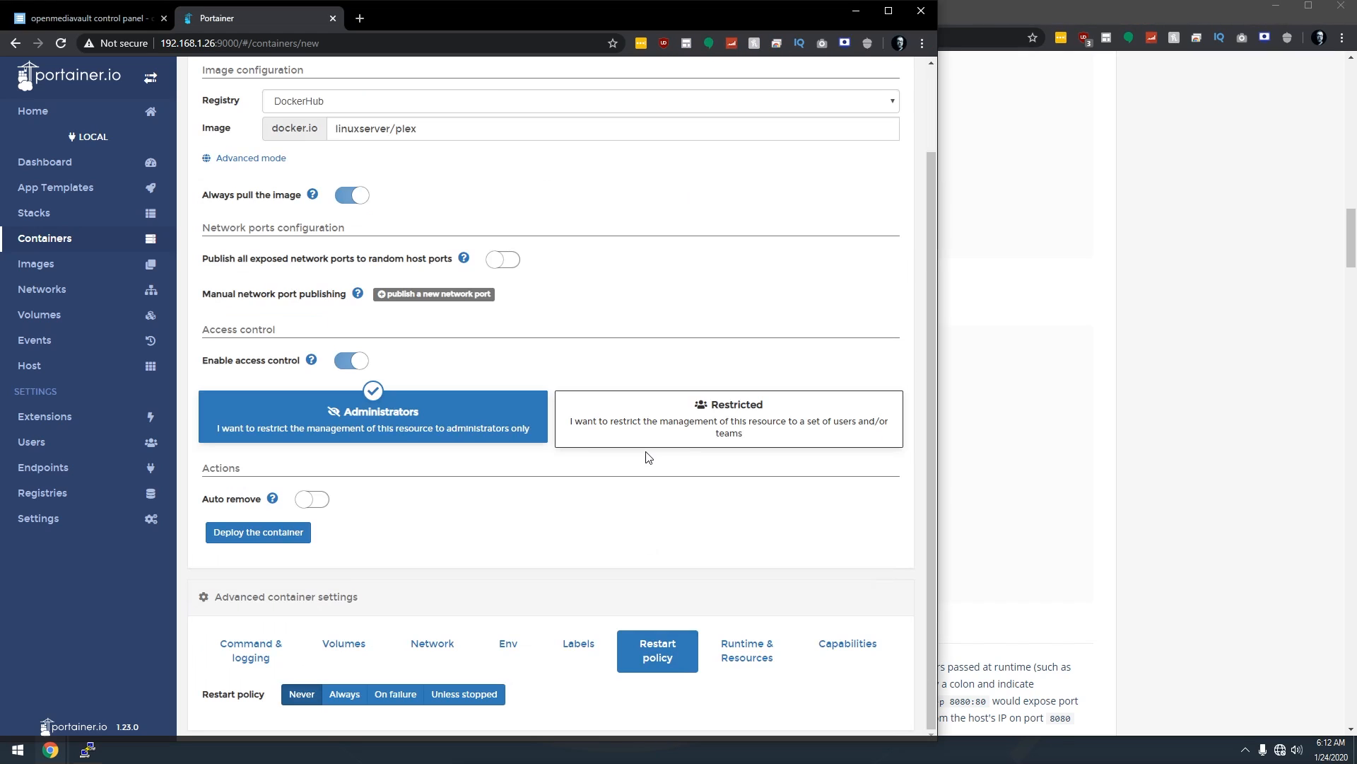
left_click(468, 695)
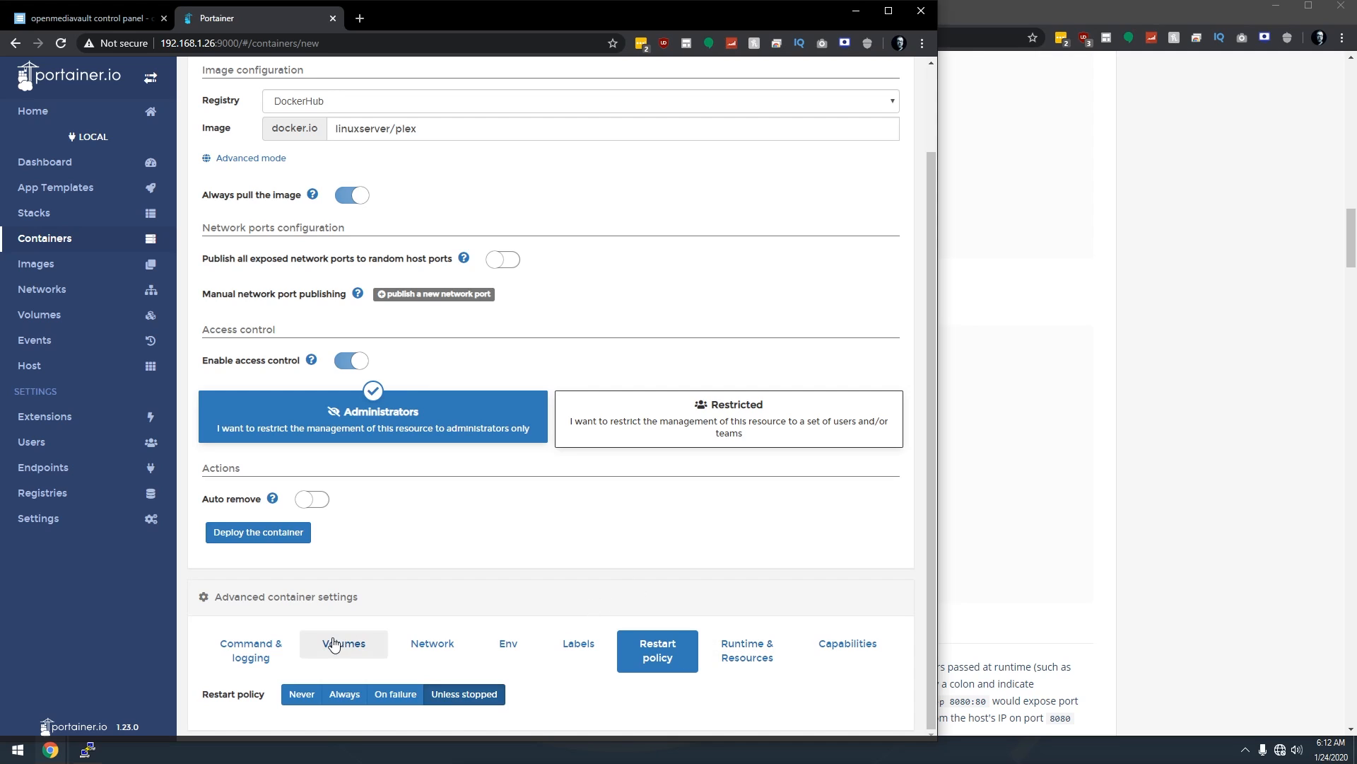
Review the command, volumes, host network, env variables, labels, restart, runtime and capabilities tabs.
left_click(240, 658)
scroll(240, 658, "down", 3)
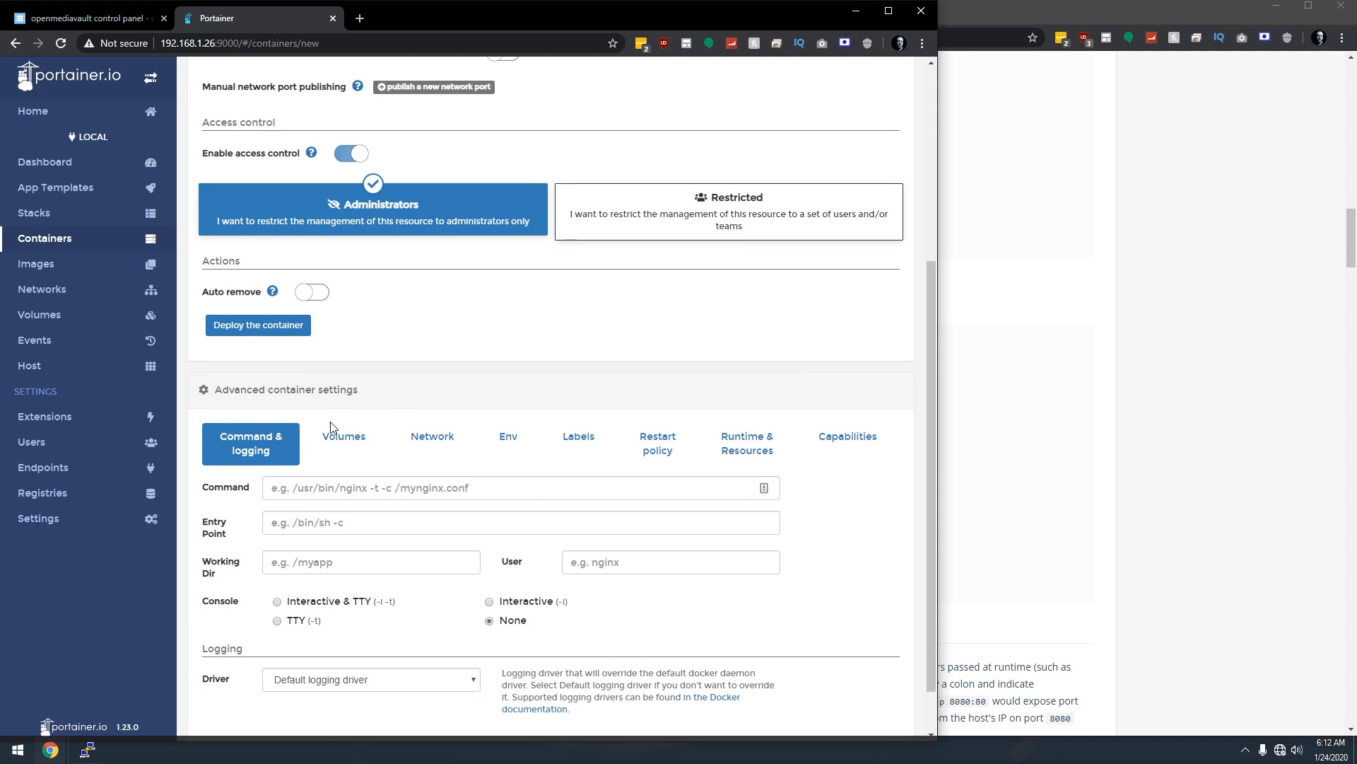
left_click(348, 443)
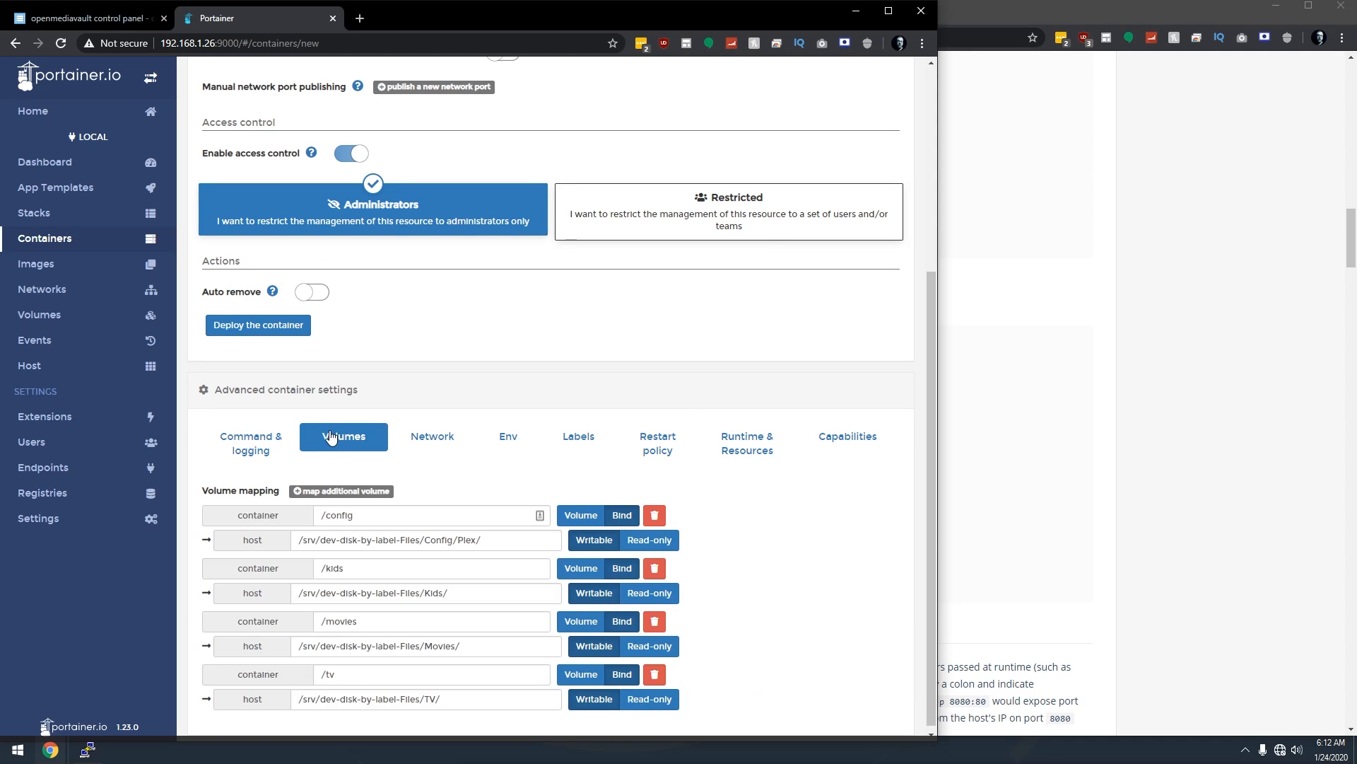
left_click(417, 440)
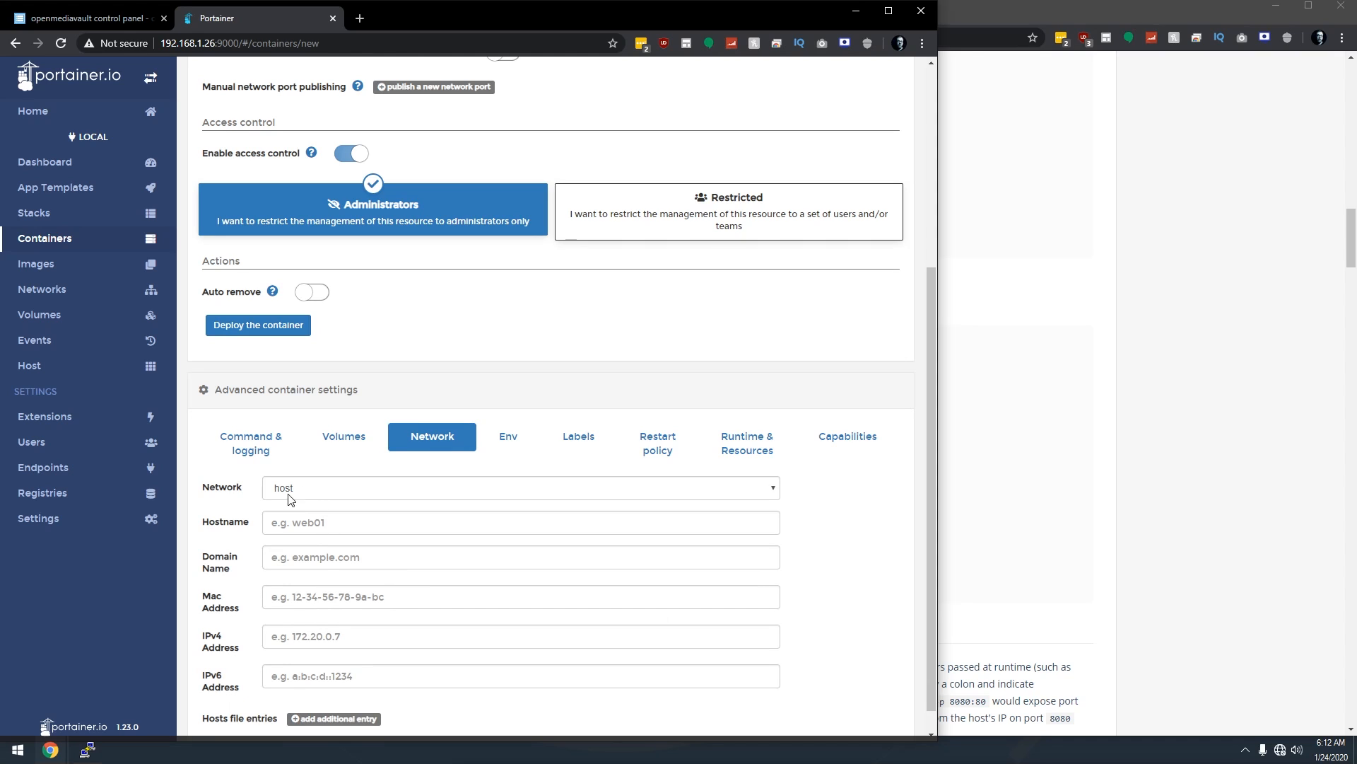
left_click(501, 444)
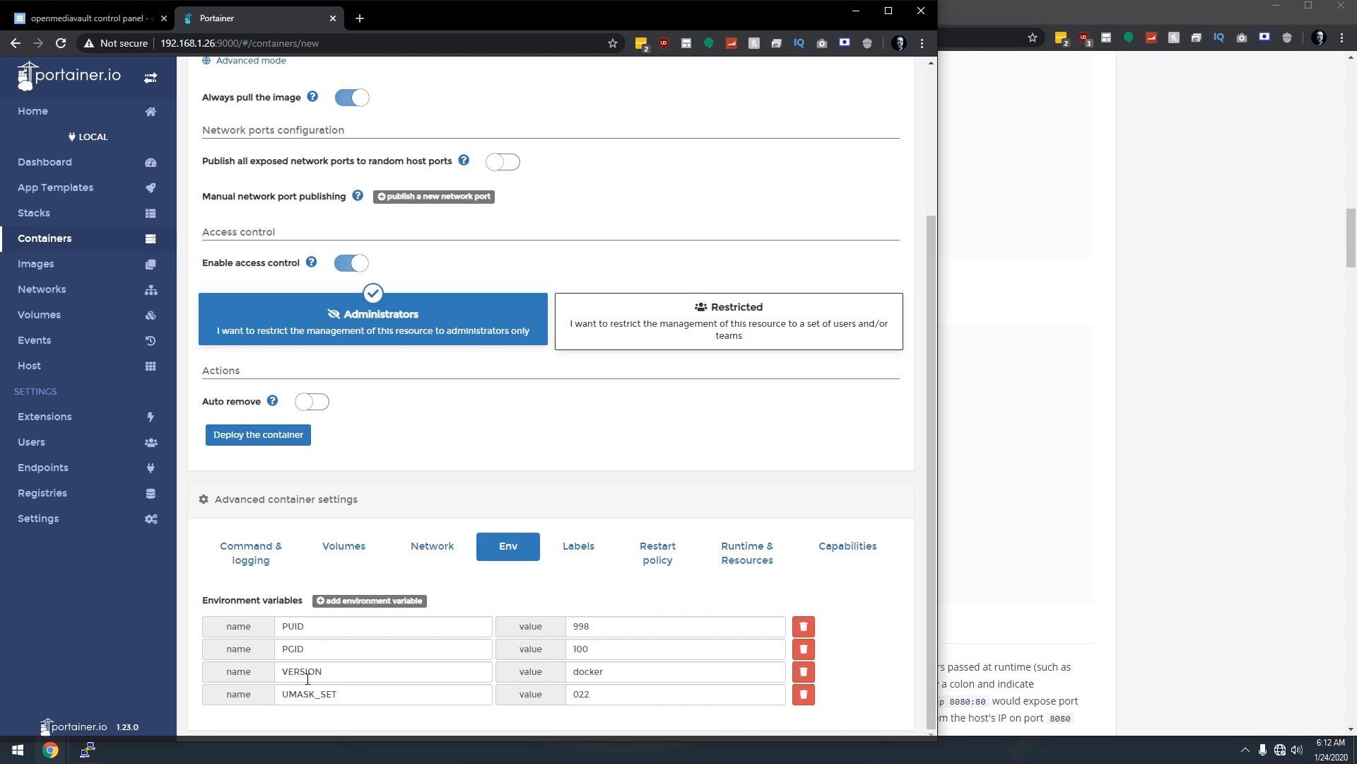
left_click(580, 554)
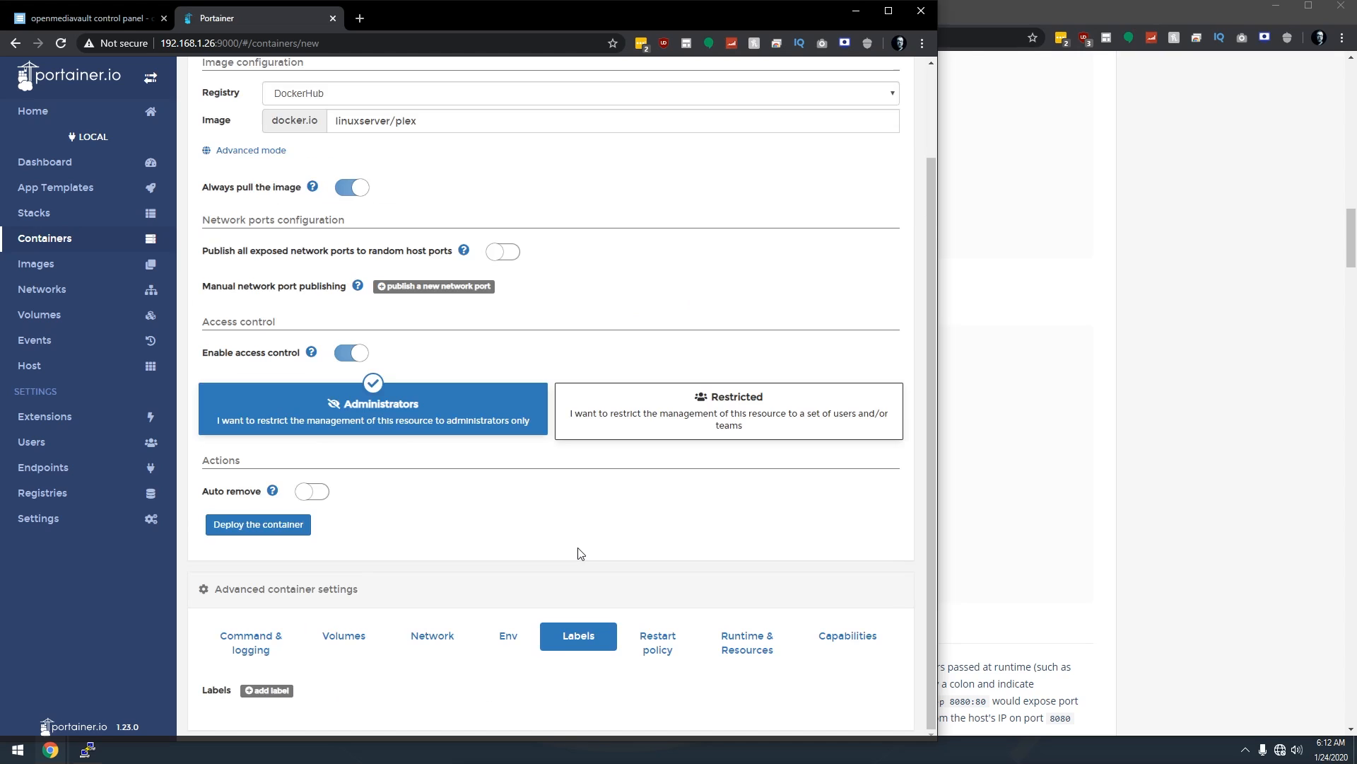
left_click(649, 648)
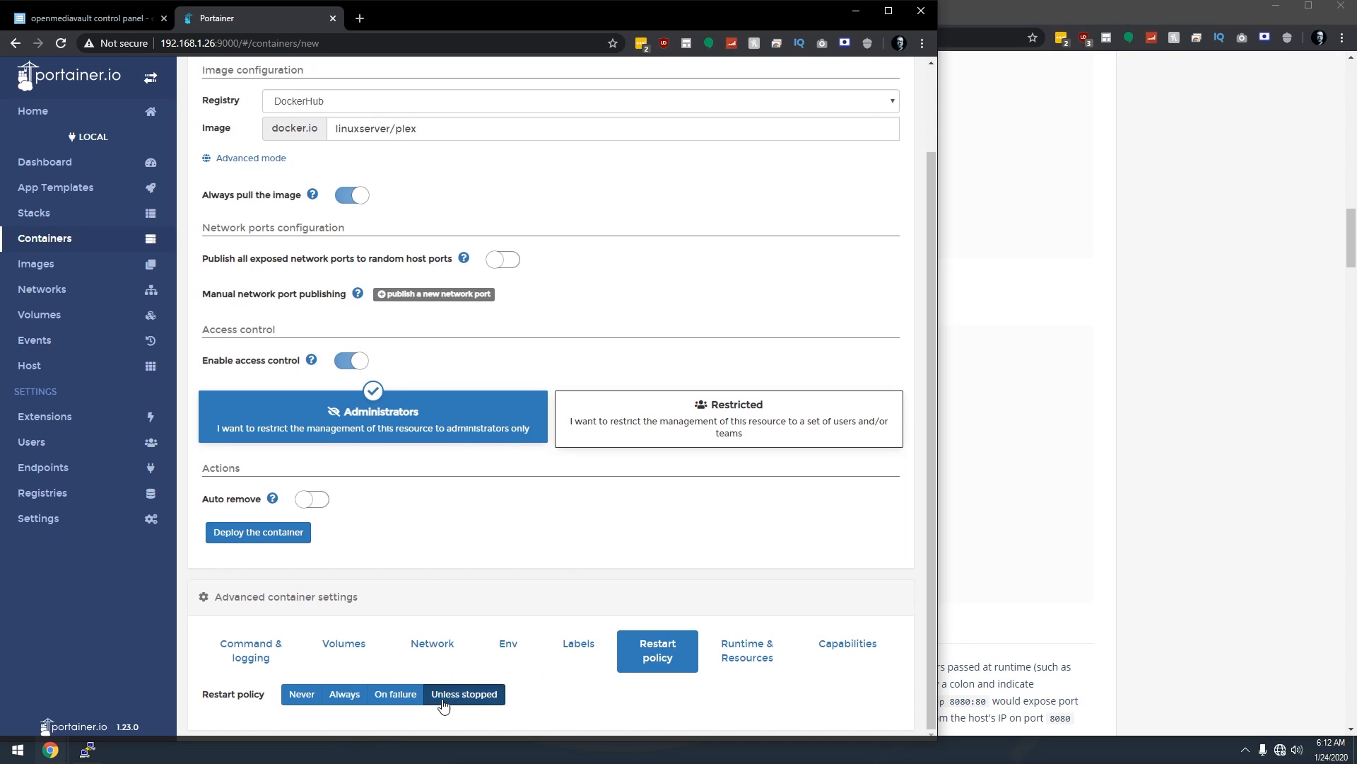
left_click(744, 658)
scroll(740, 660, "down", 3)
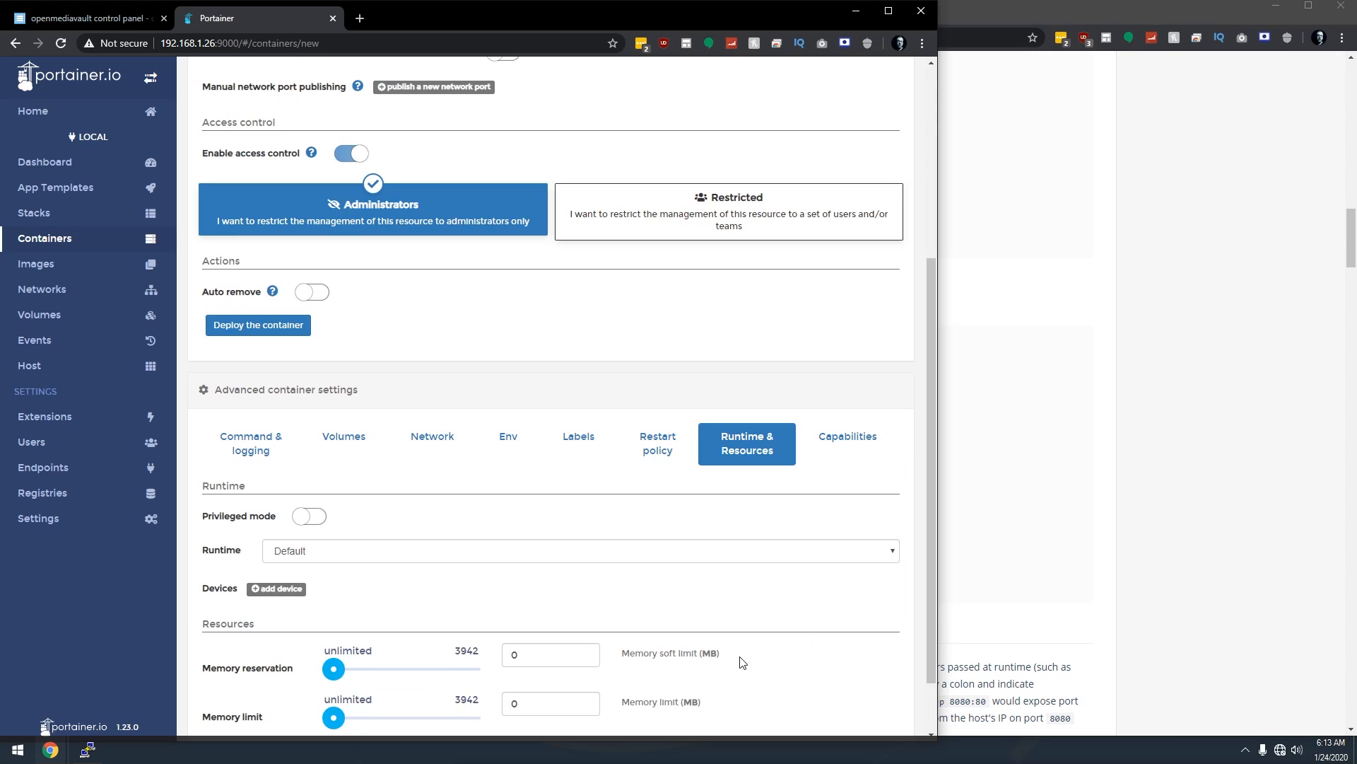
left_click(838, 443)
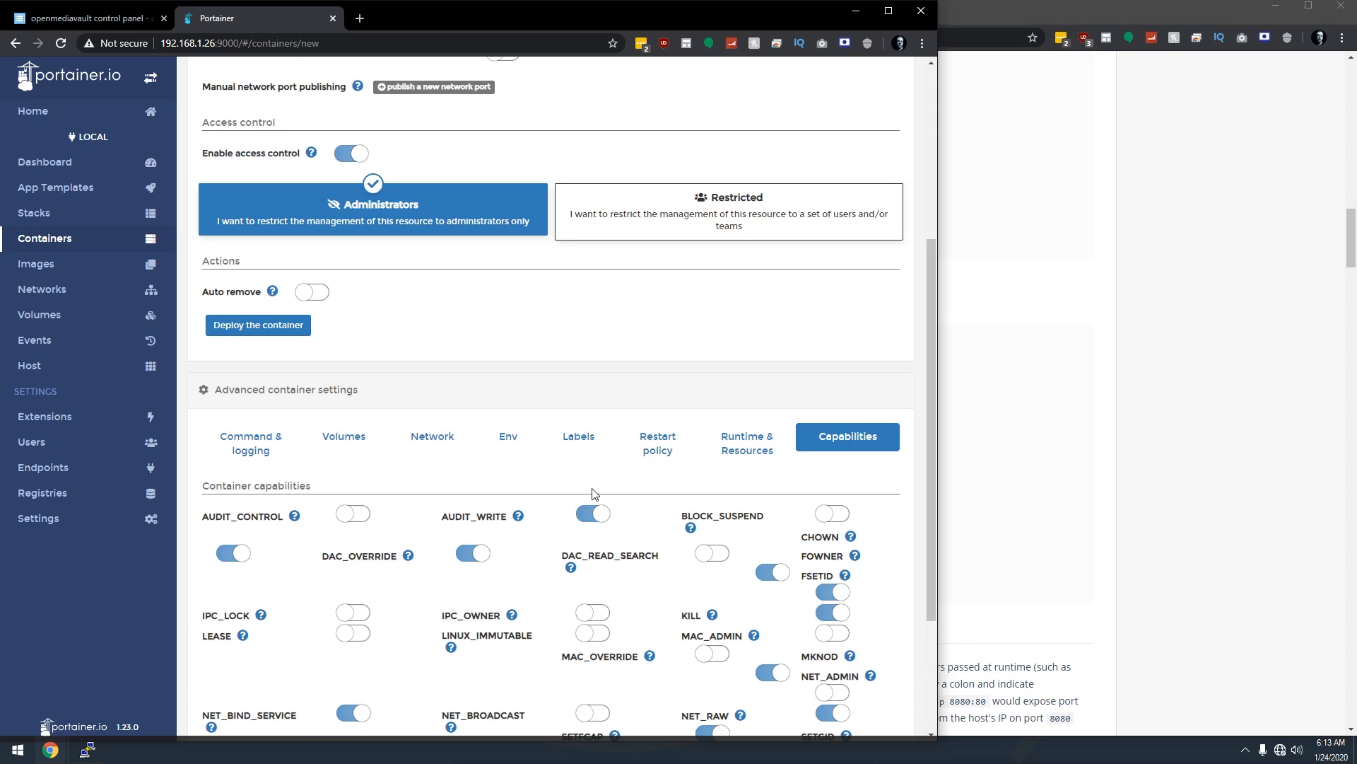
Deploy the plex container.
scroll(574, 437, "up", 2)
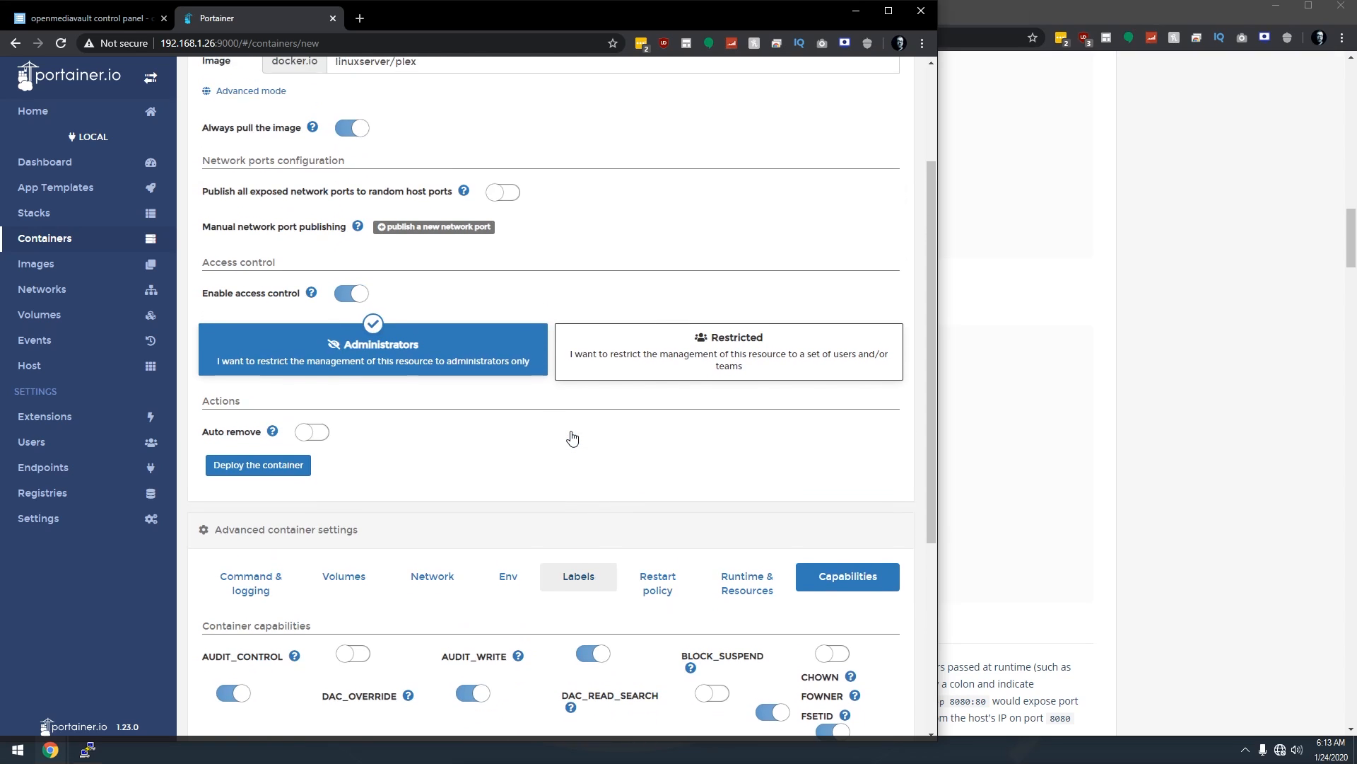
scroll(573, 437, "up", 2)
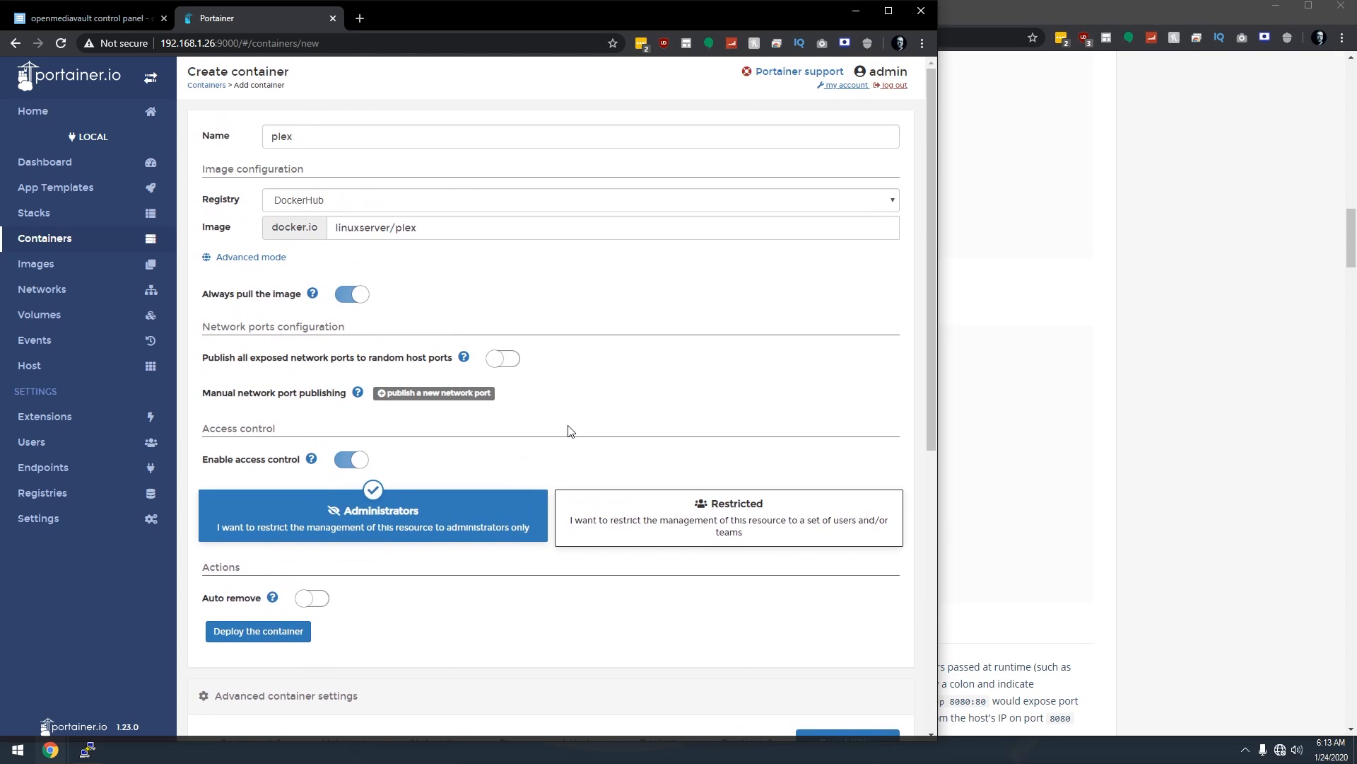
scroll(227, 527, "down", 1)
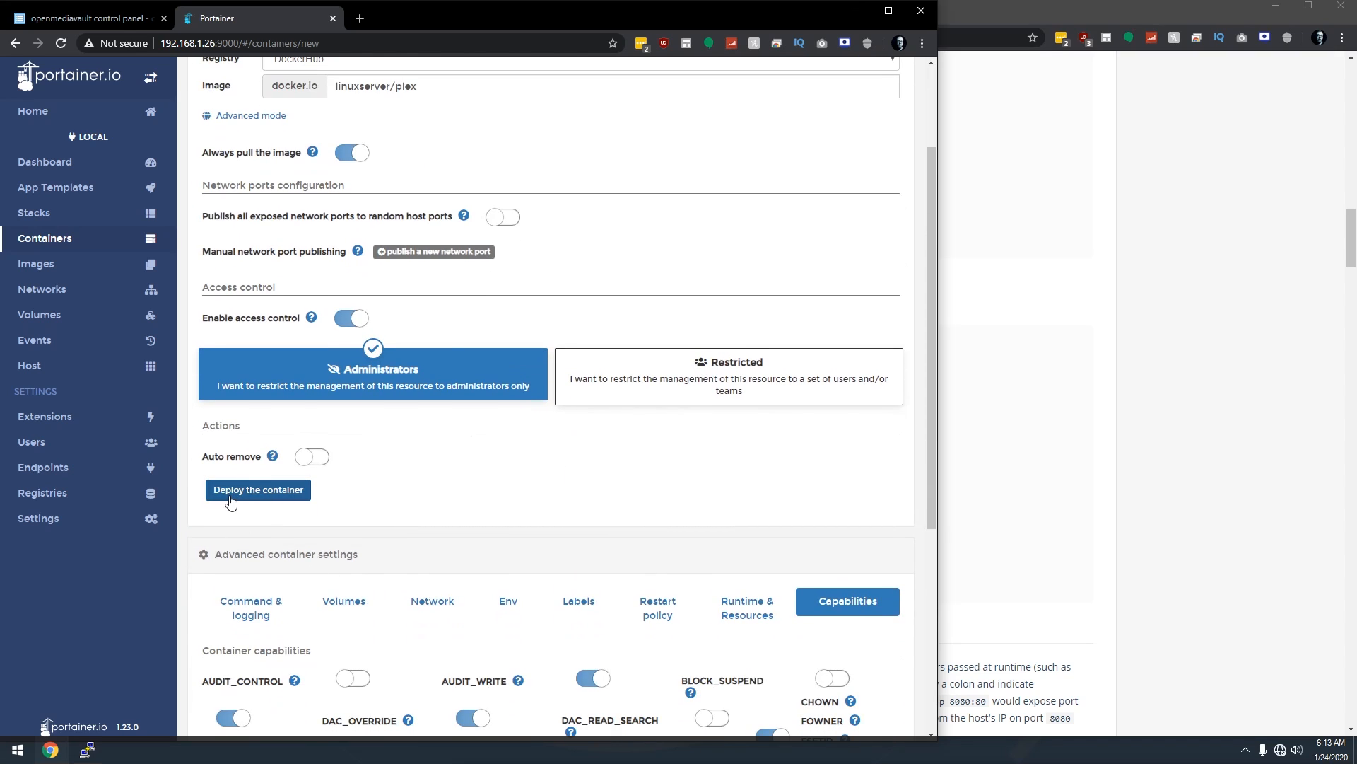
left_click(239, 496)
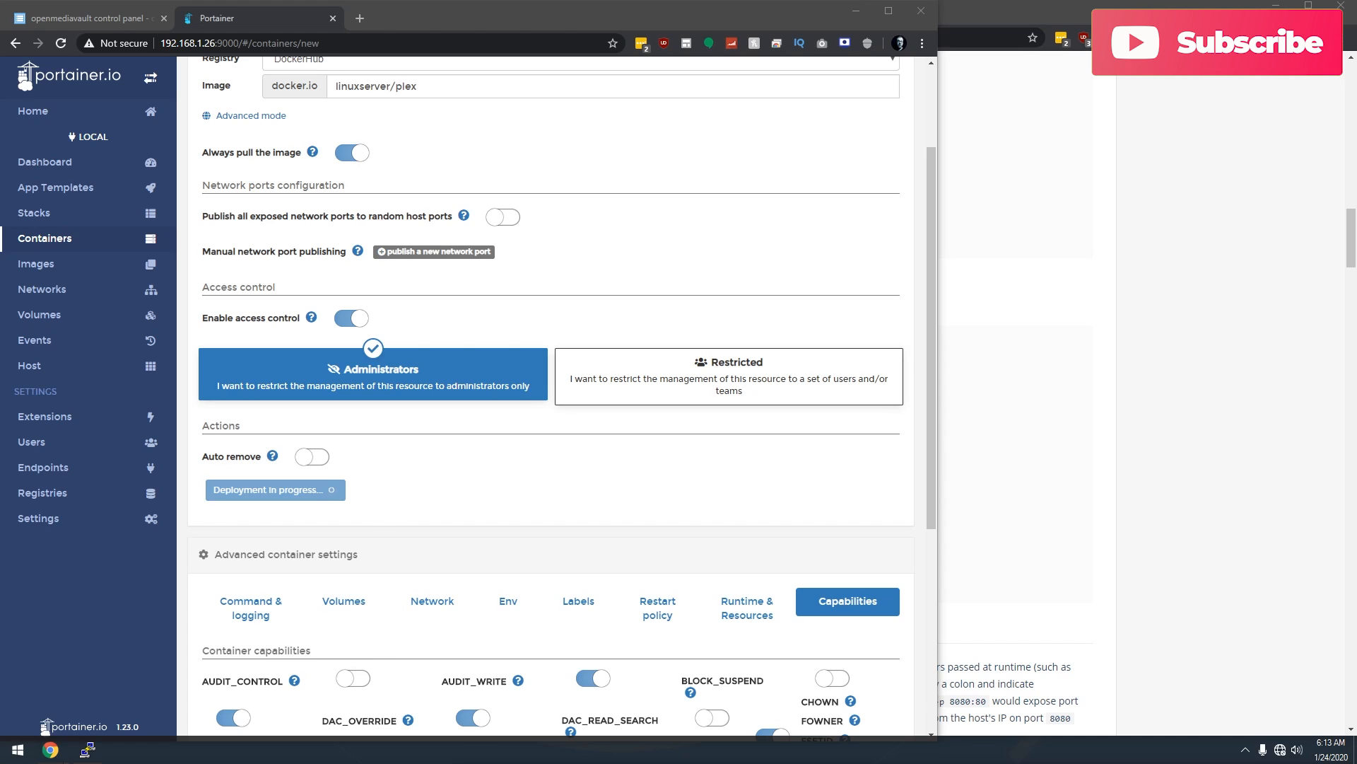
left_click_drag(609, 762, 709, 200)
Browse \\192.168.1.26 to Config\Plex\Library\Application Support\Plex Media Server, then return to the share list.
left_click(657, 304)
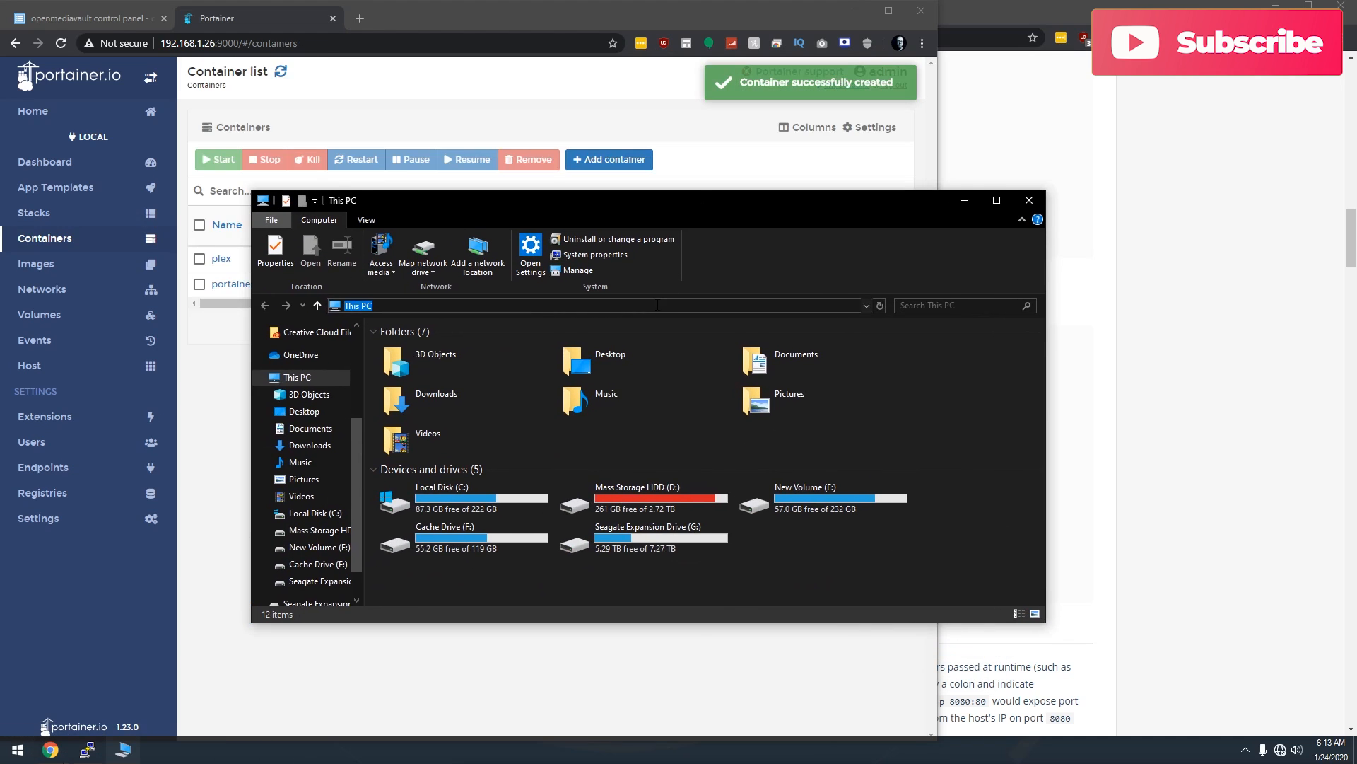
type("\\192")
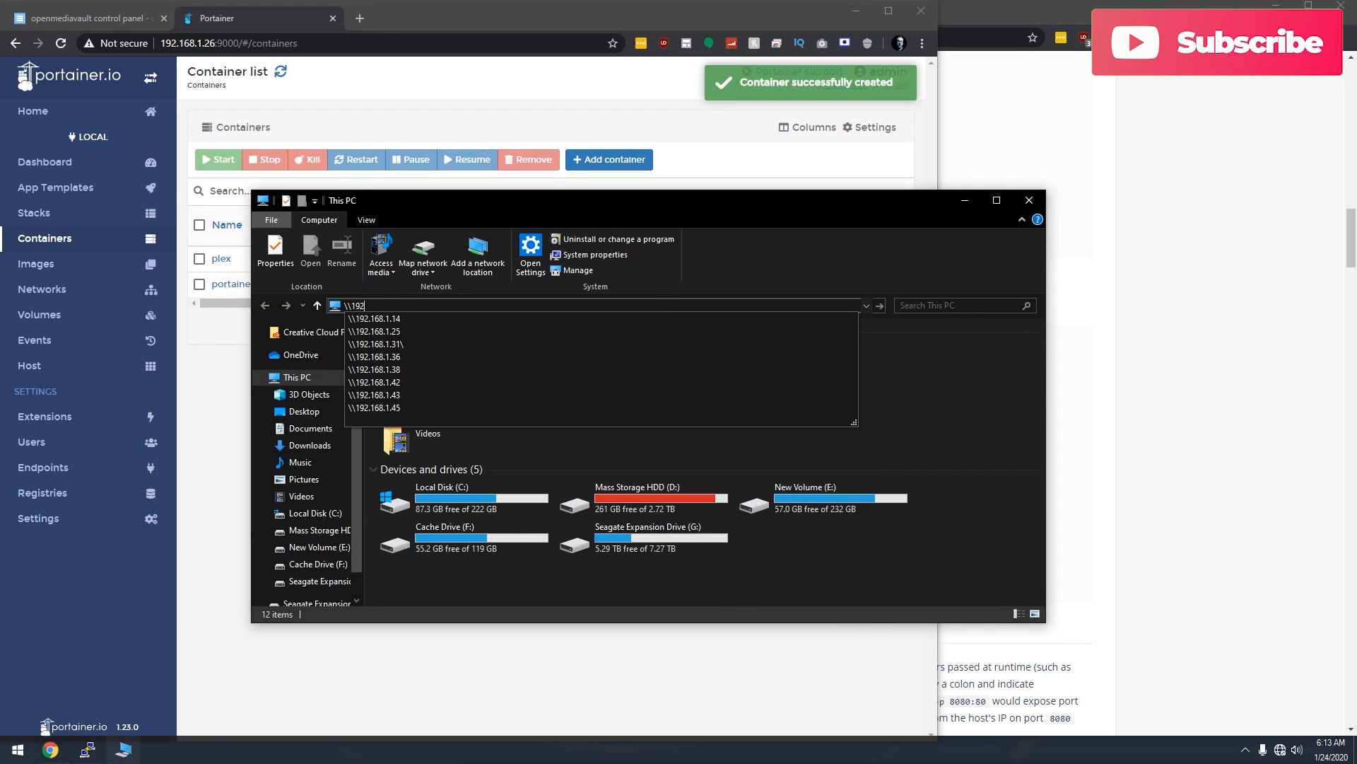
type(".168.1.26")
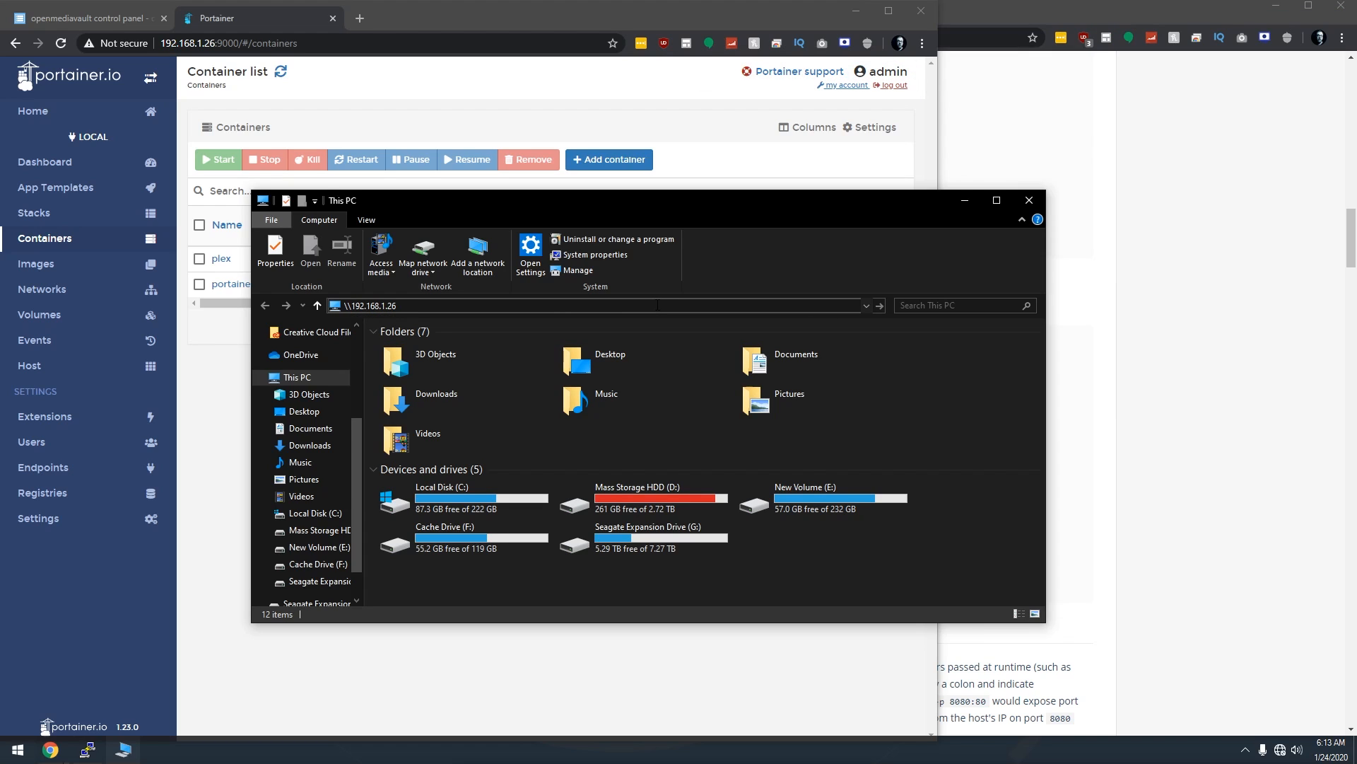
key("Return")
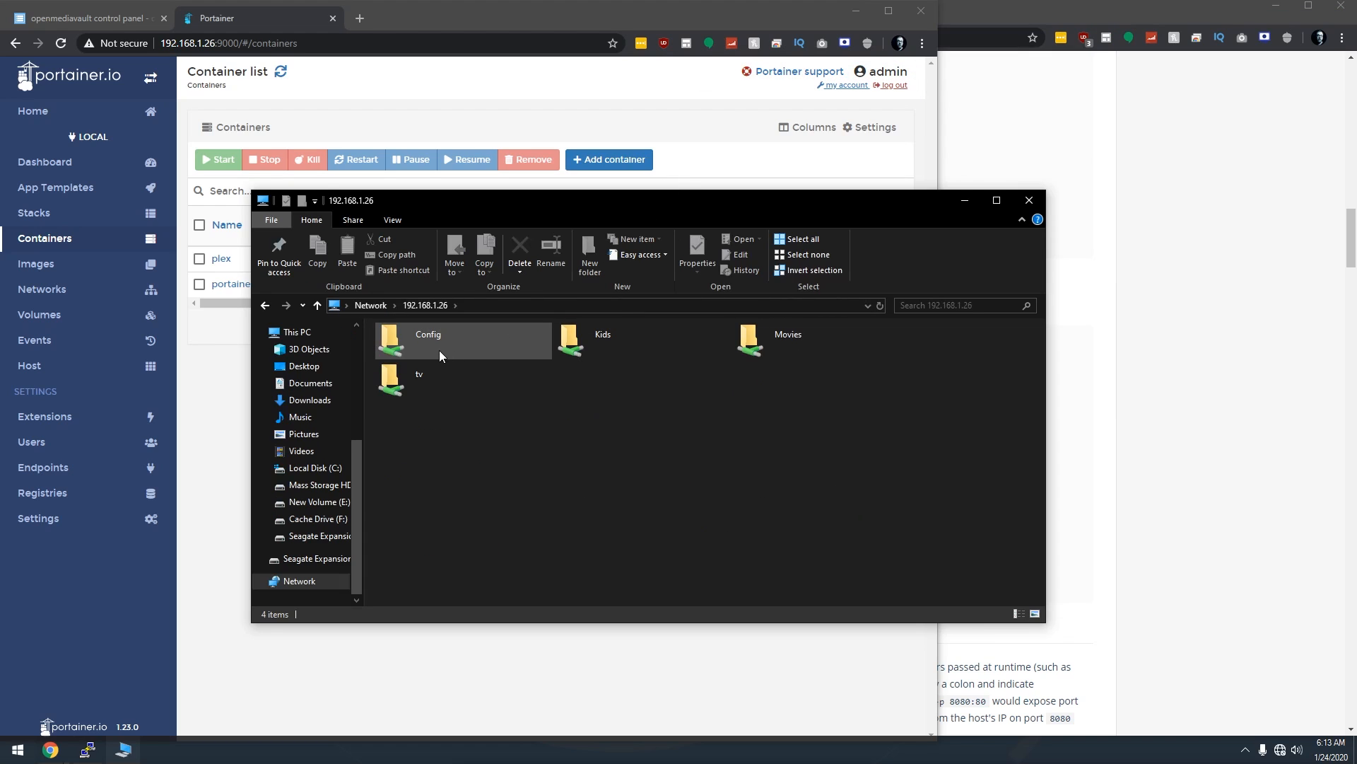
double_click(416, 349)
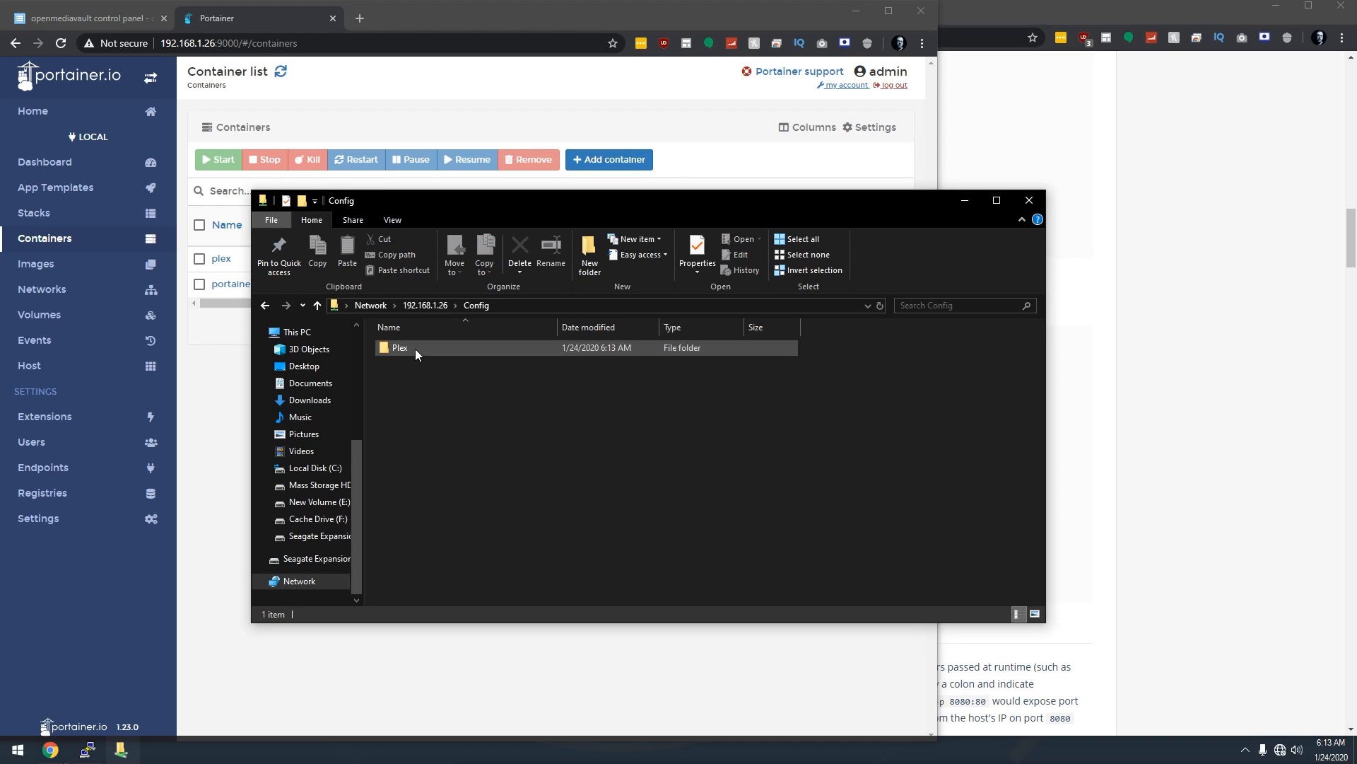
double_click(400, 349)
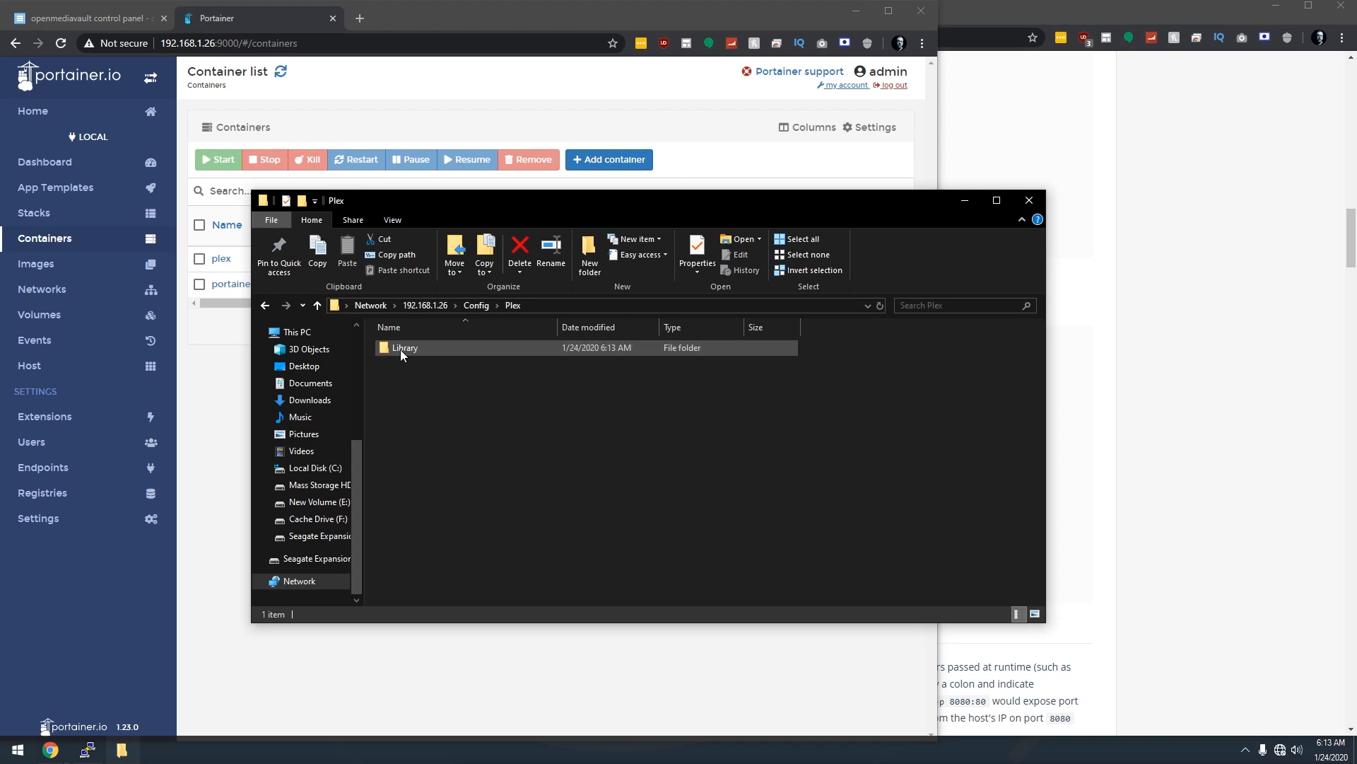
double_click(401, 351)
double_click(405, 349)
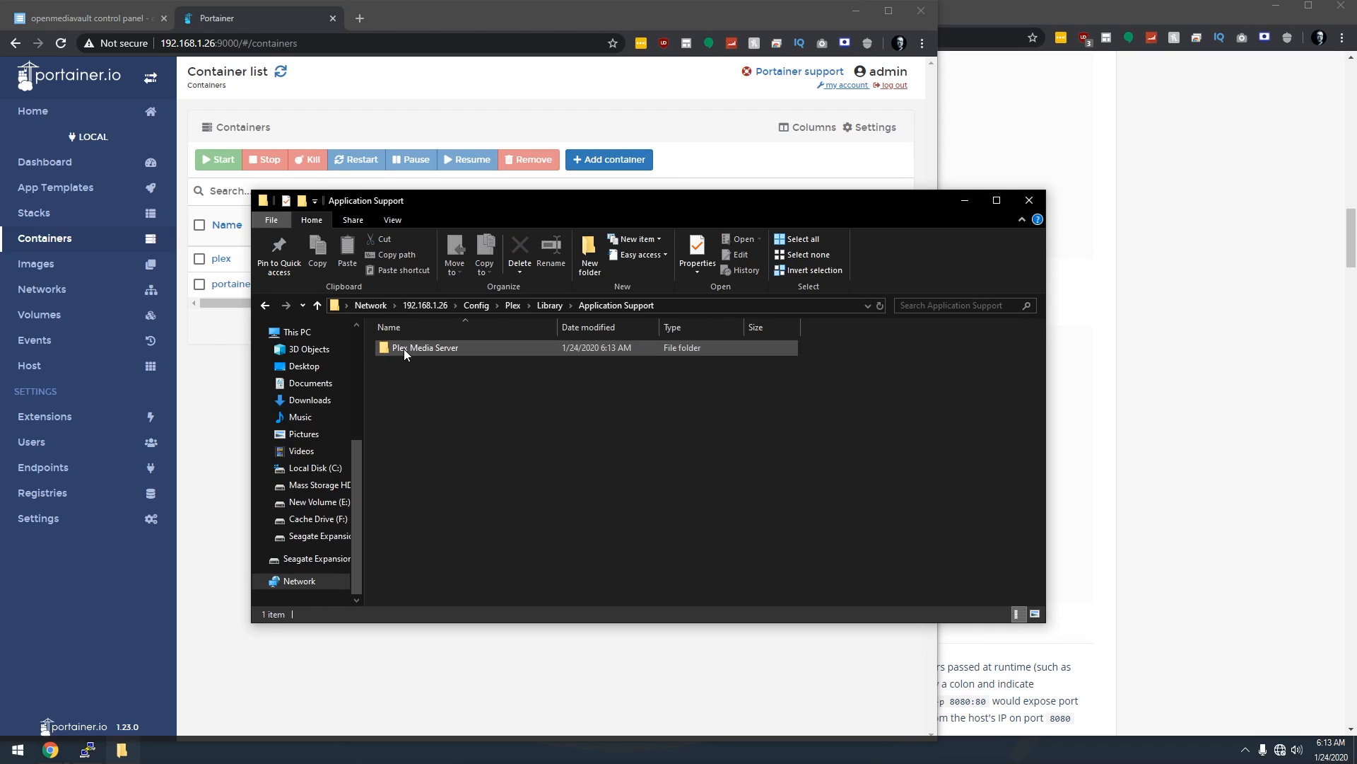
double_click(405, 350)
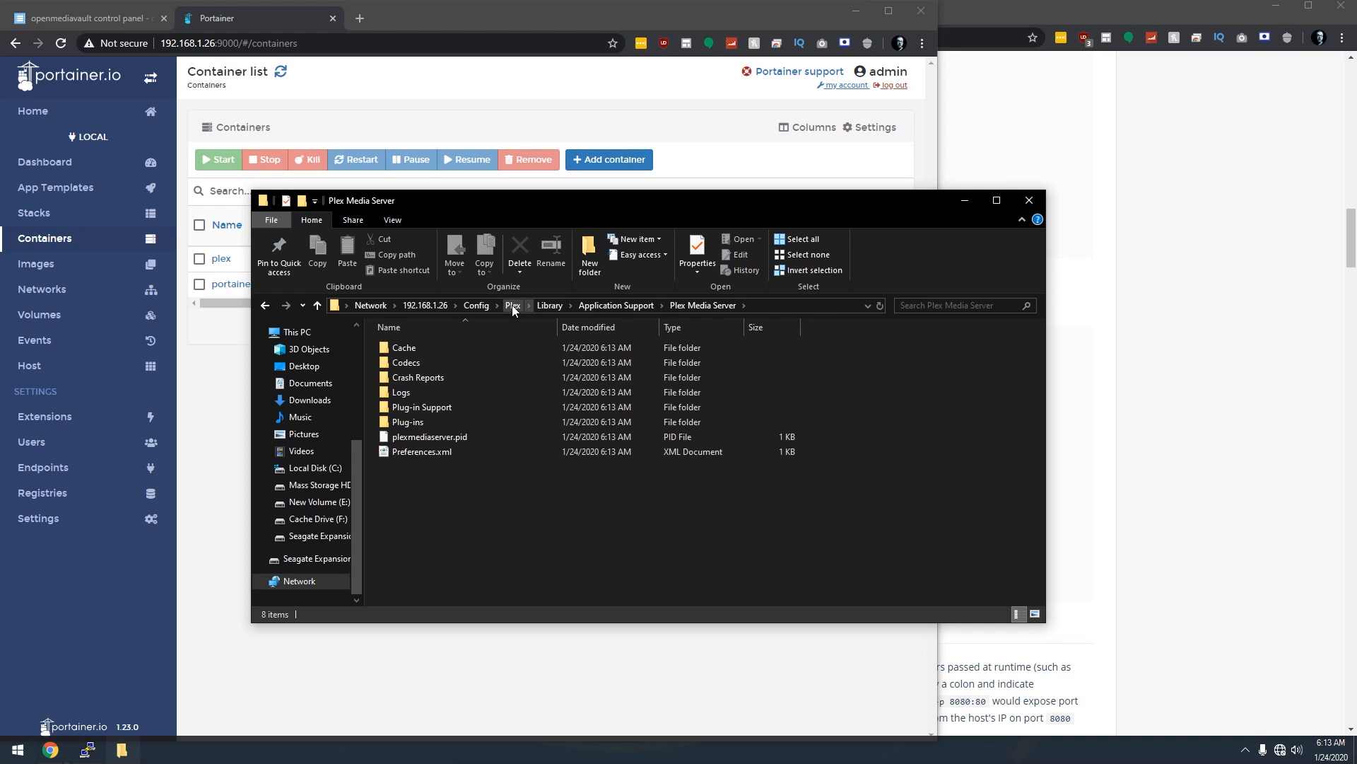
left_click(433, 305)
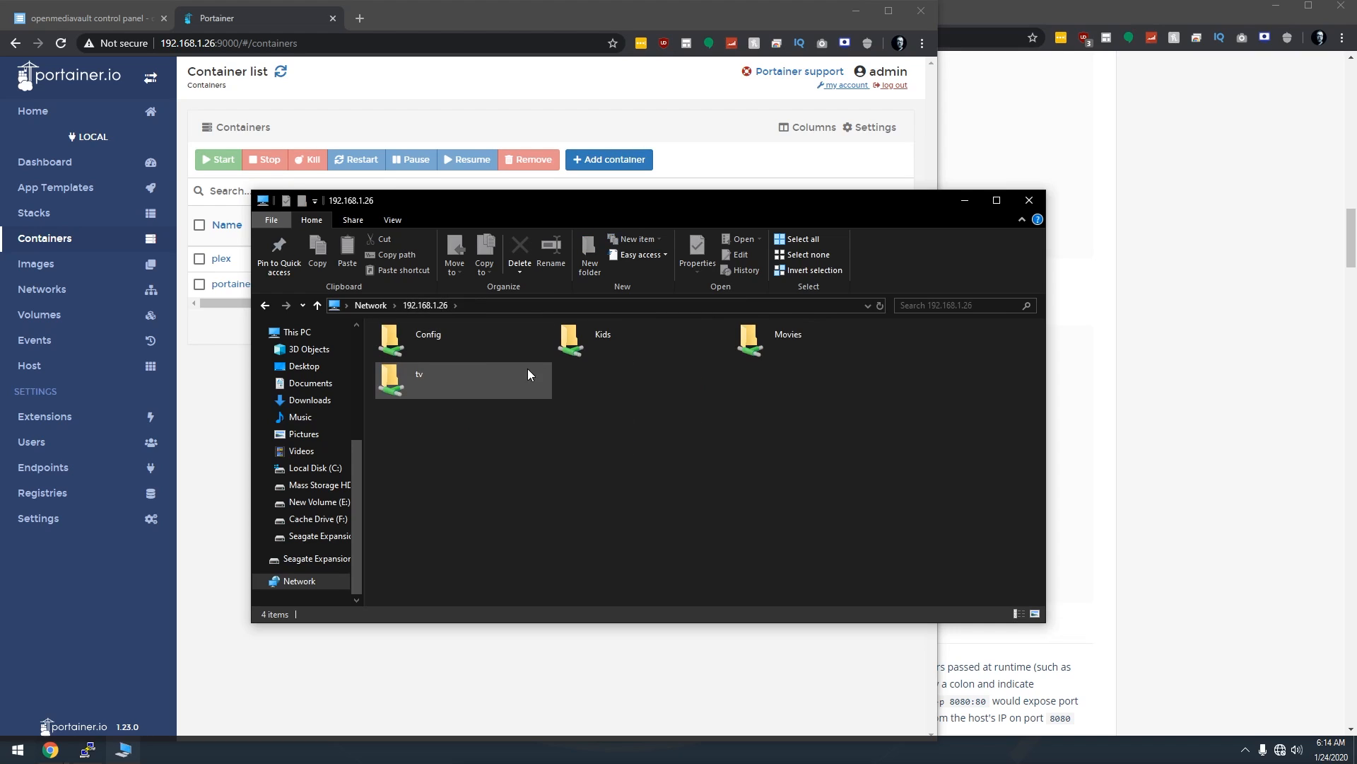
Copy Bambi 1942 from G:\Media\Gage's Movies into the Kids share.
double_click(591, 331)
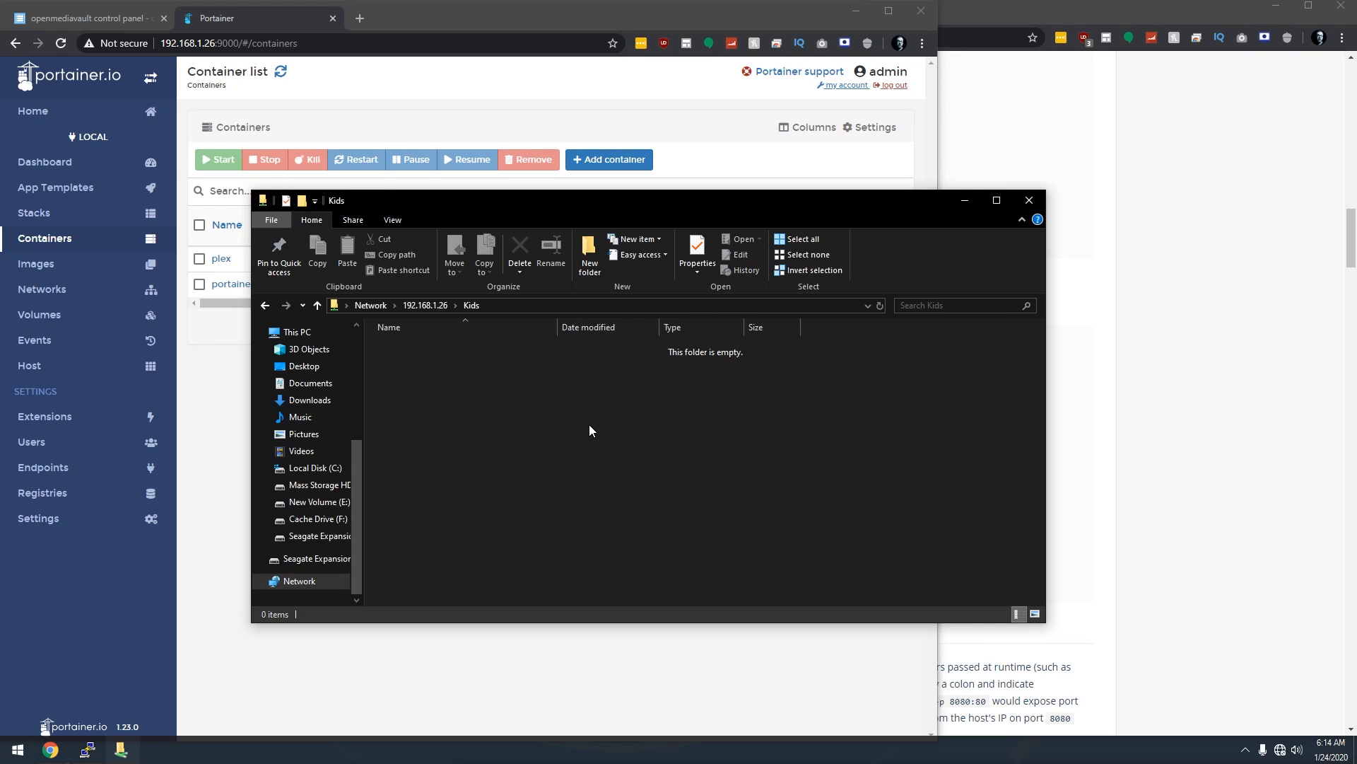
key("ctrl+n")
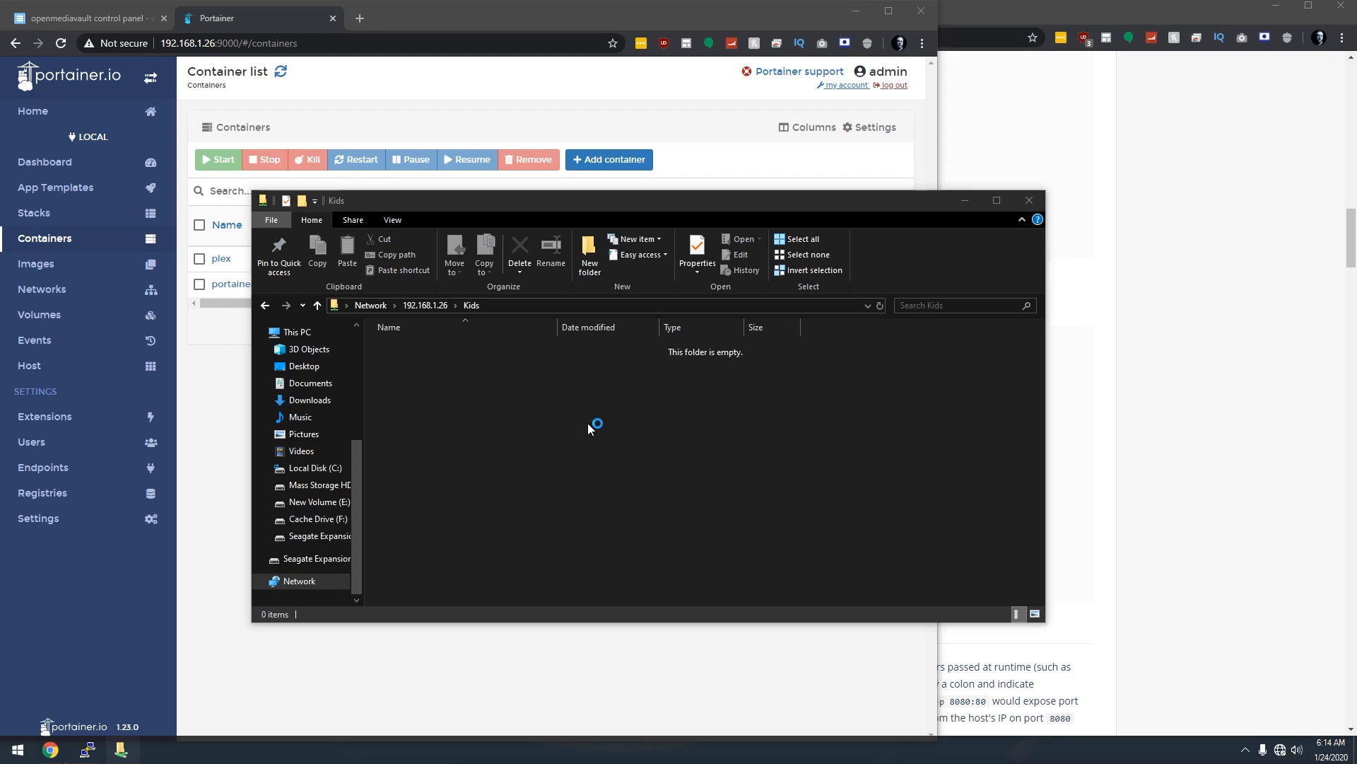
left_click(366, 555)
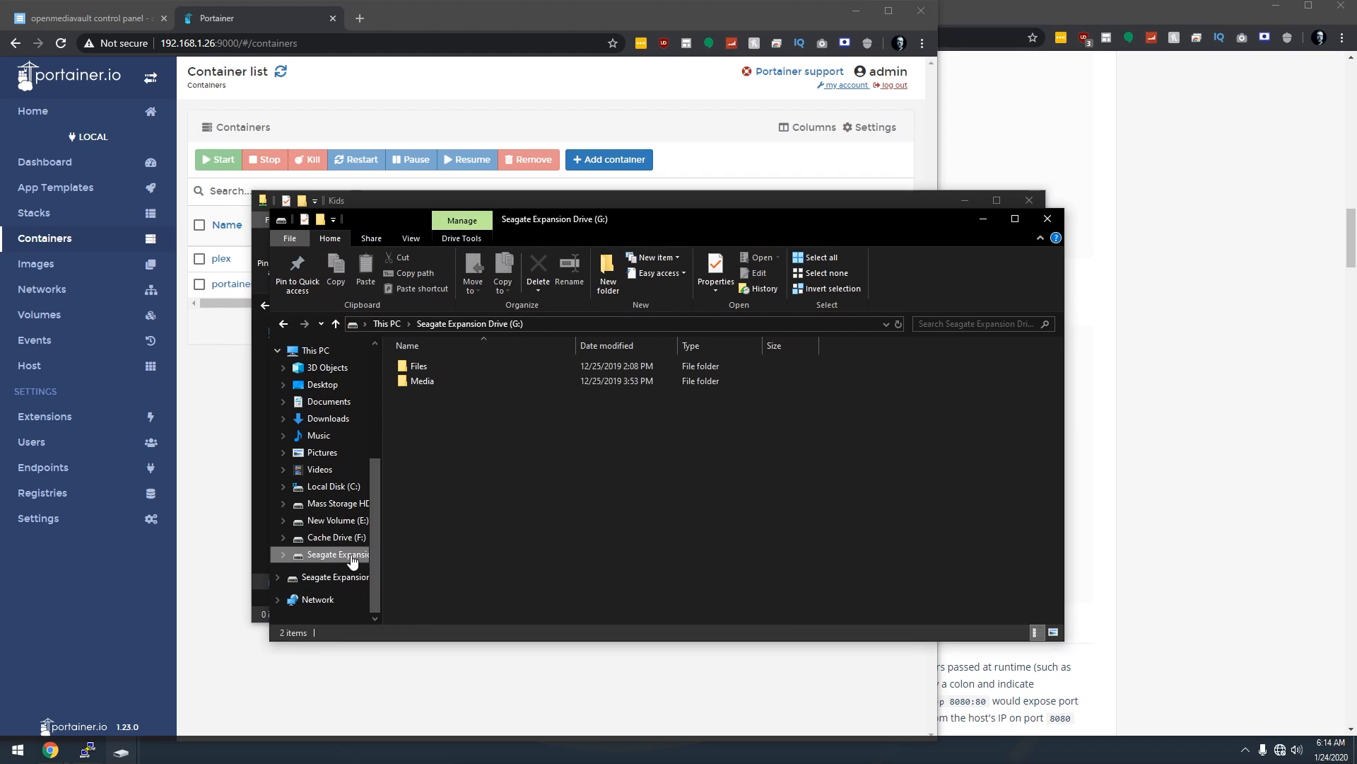
left_click(441, 386)
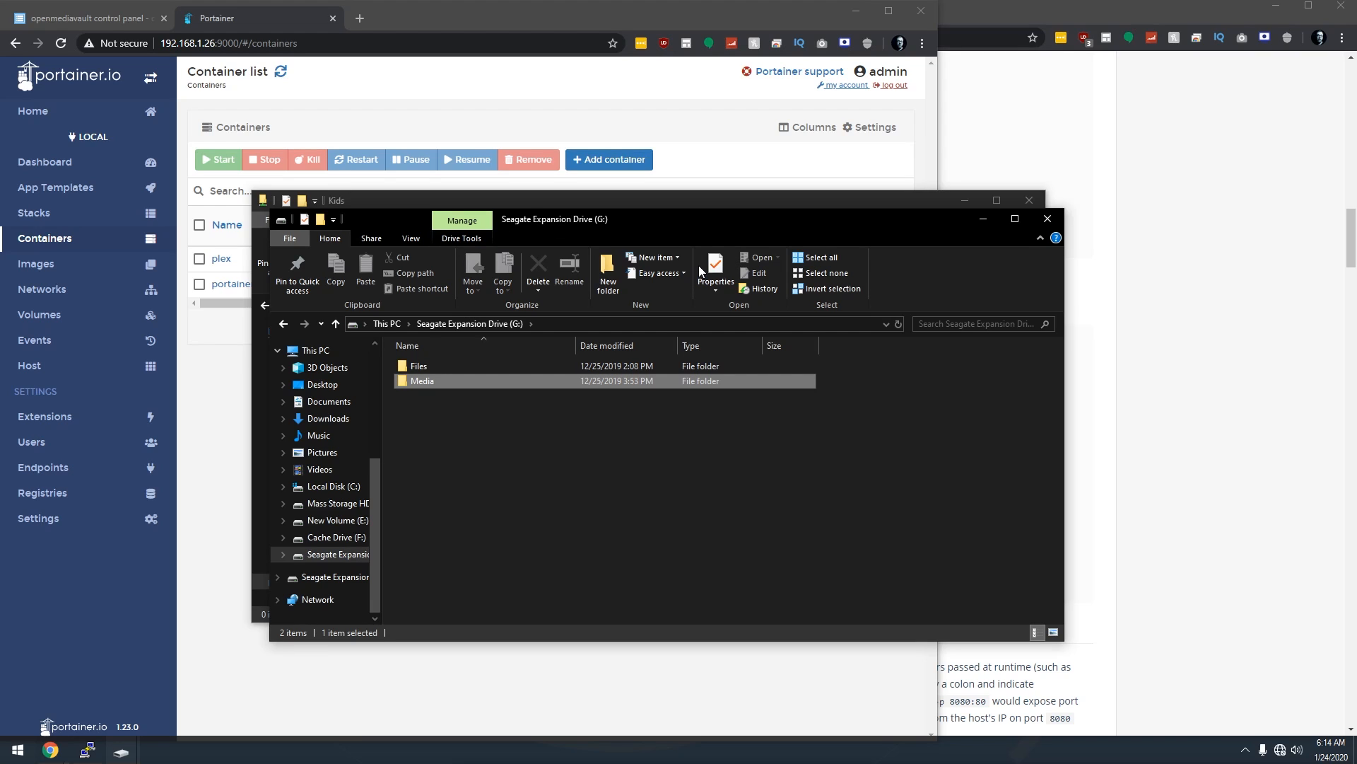
left_click_drag(569, 216, 590, 257)
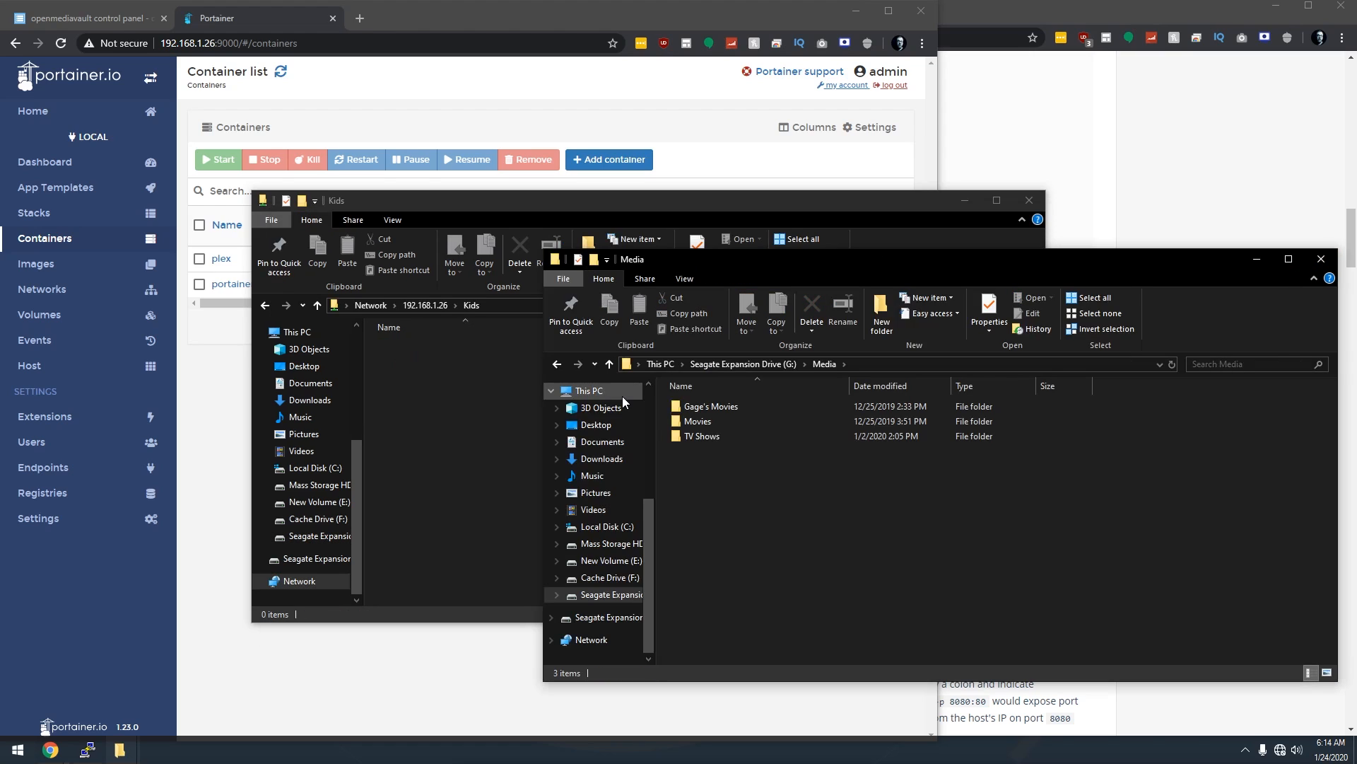
double_click(683, 408)
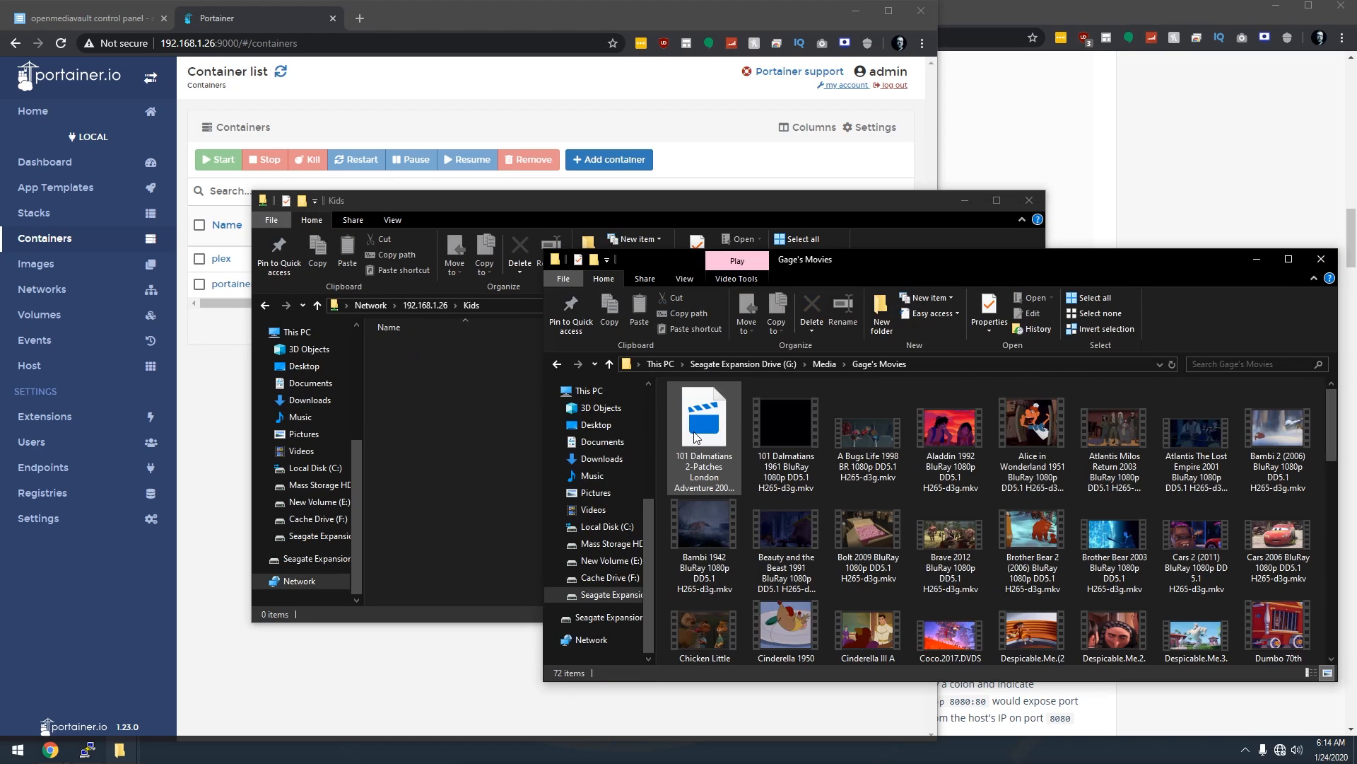
left_click(710, 531)
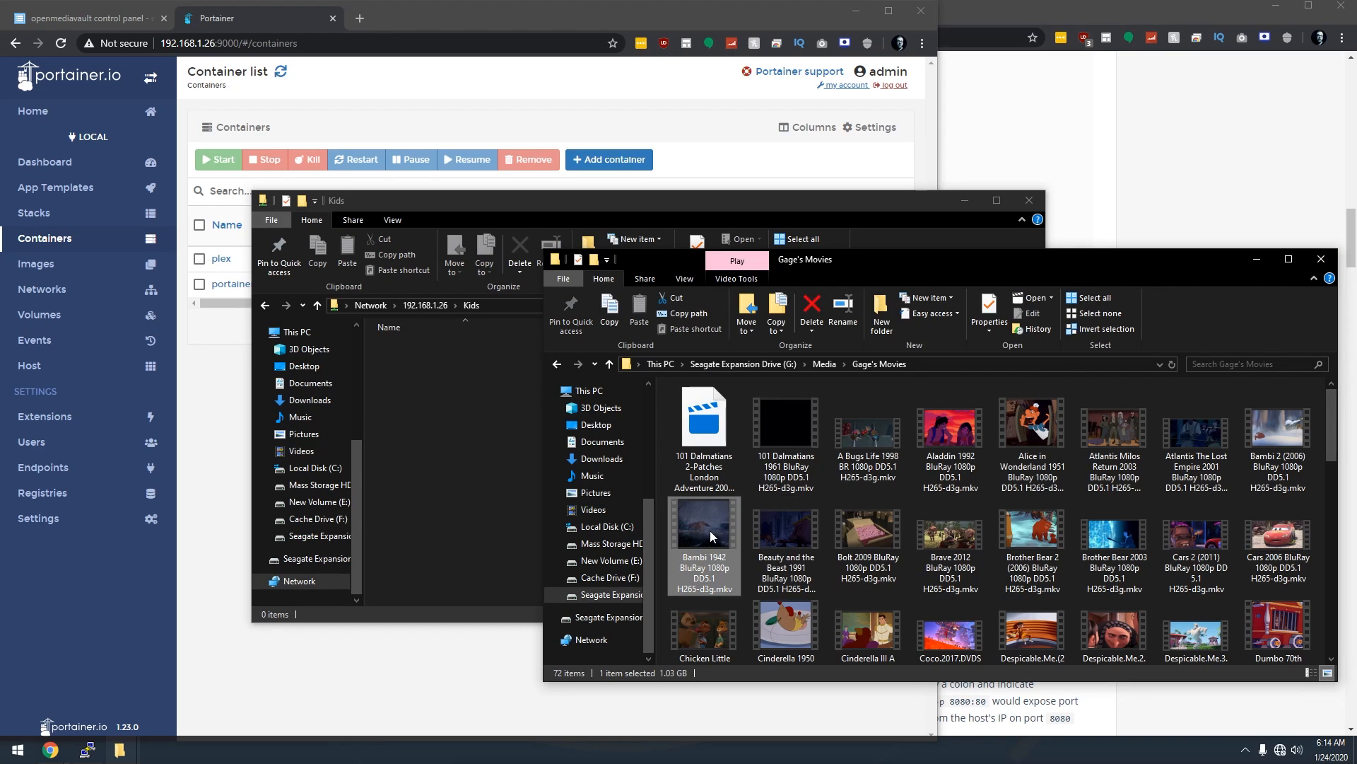
left_click_drag(708, 533, 461, 420)
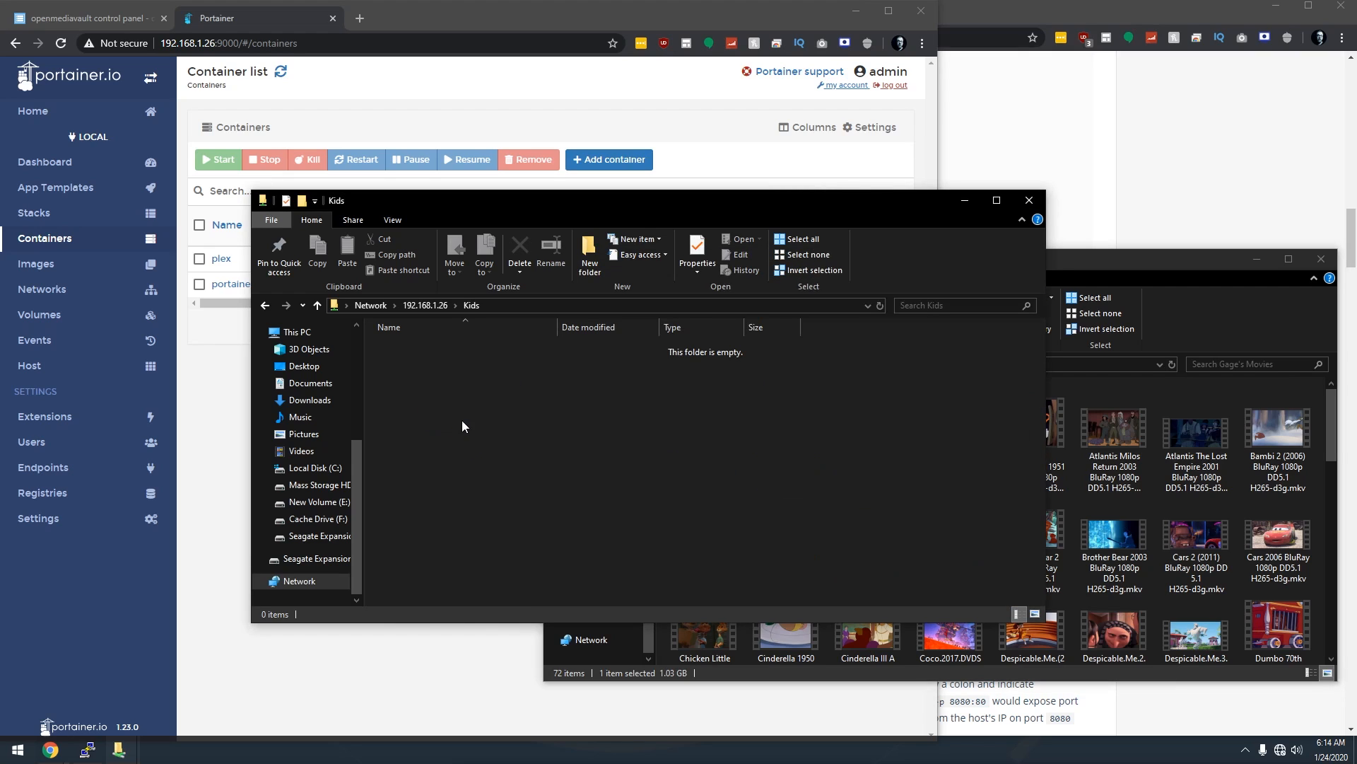
left_click(462, 421)
Copy Army of Darkness from the local Movies\A folder into the Movies share.
key("alt+Left")
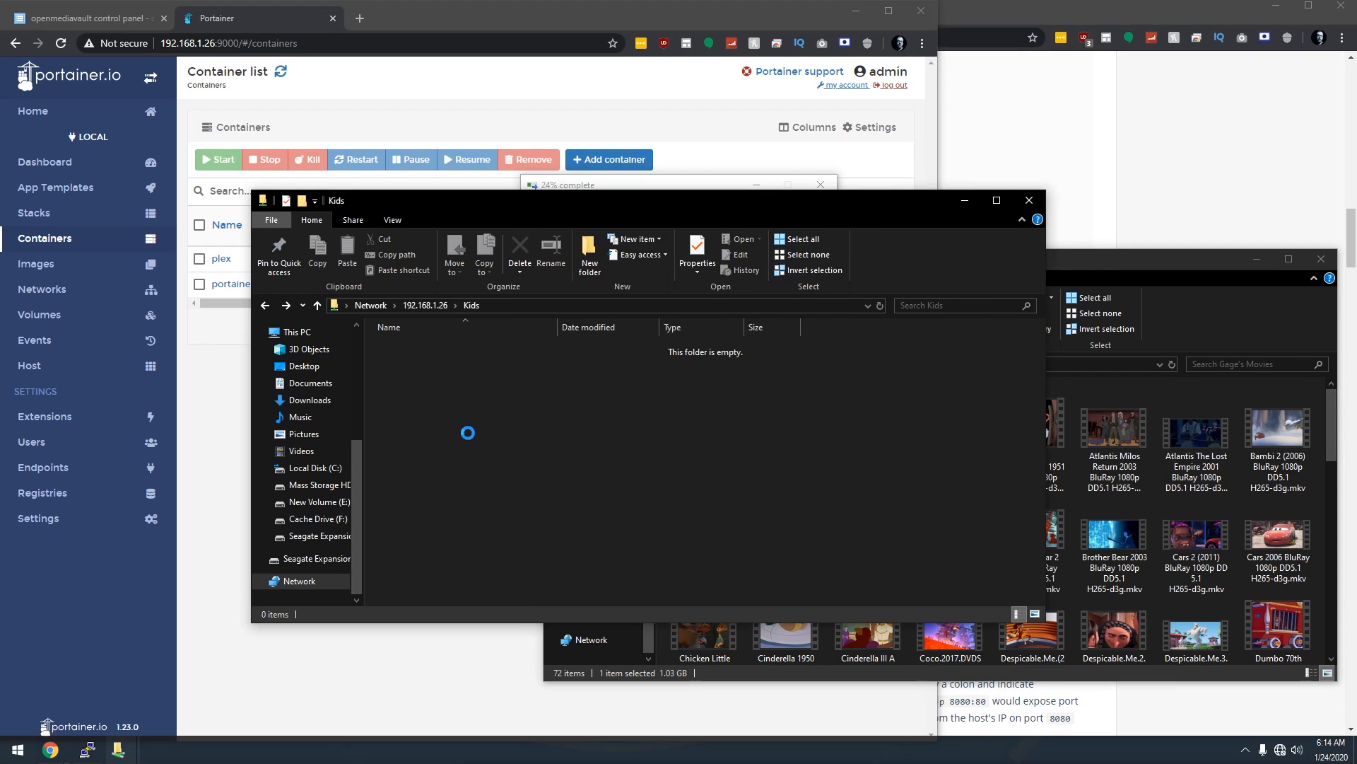
left_click(787, 640)
left_click(432, 439)
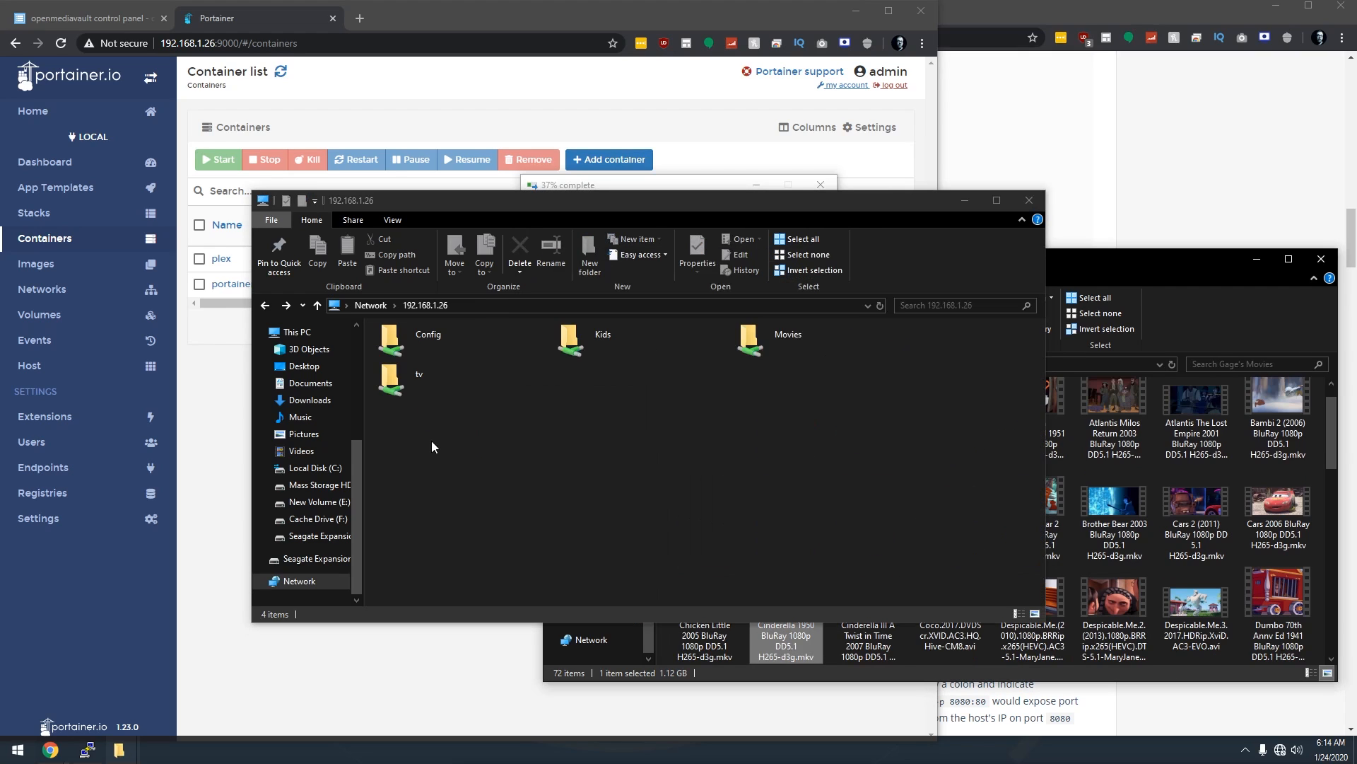
double_click(736, 349)
left_click(777, 634)
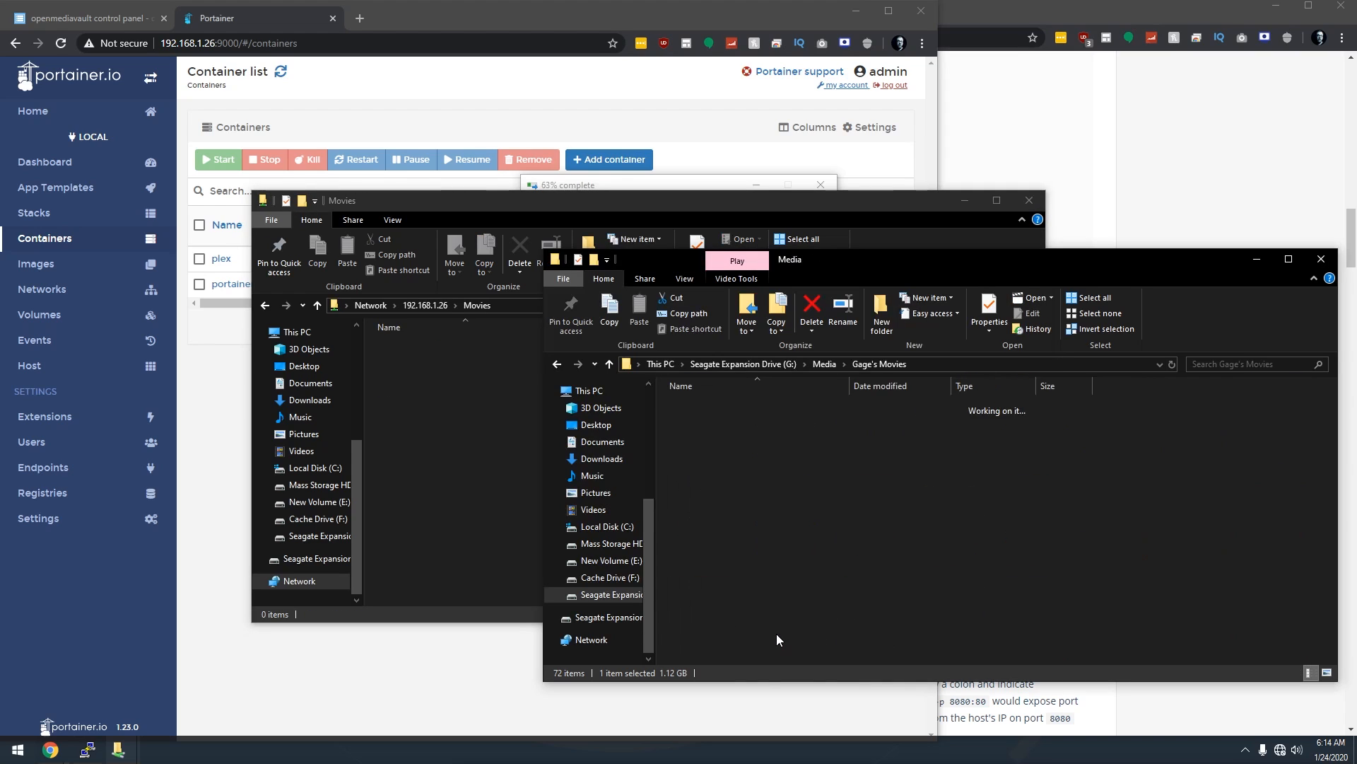
double_click(698, 422)
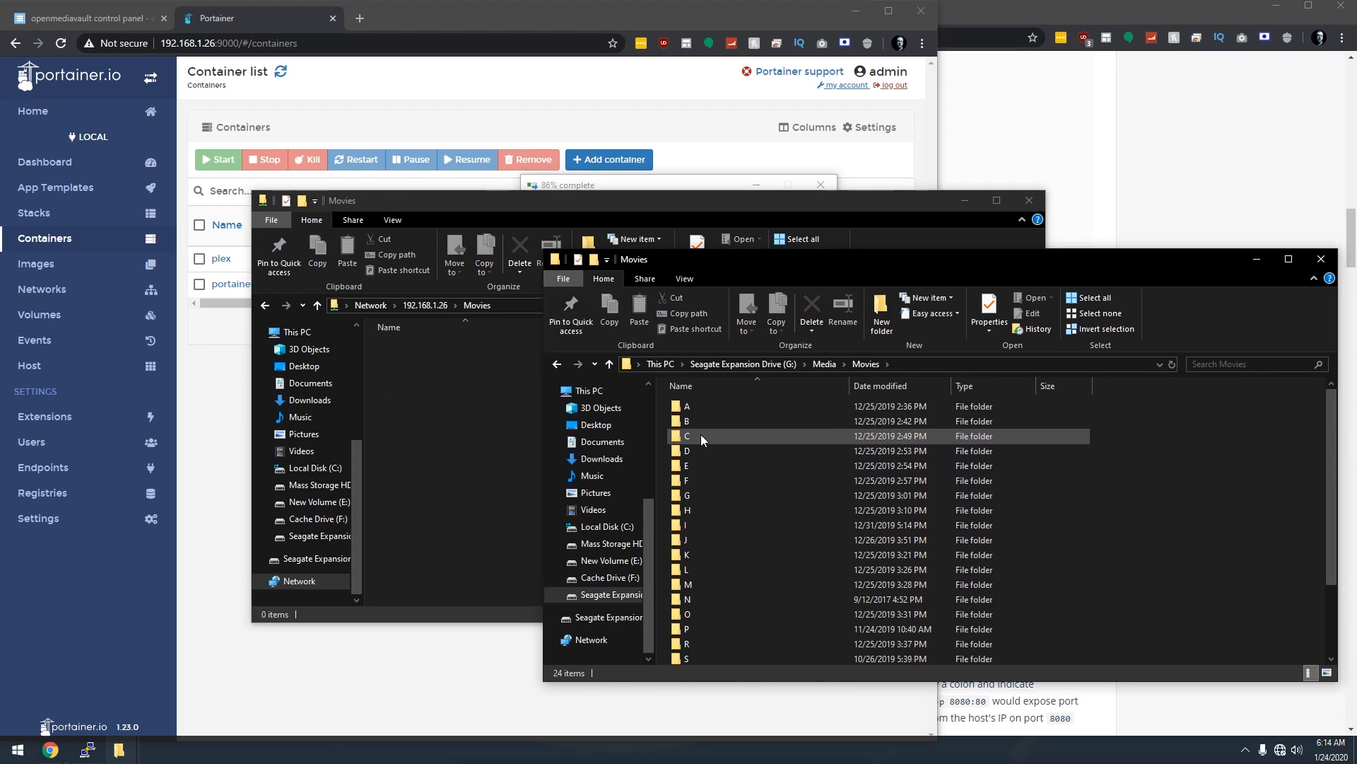
double_click(695, 406)
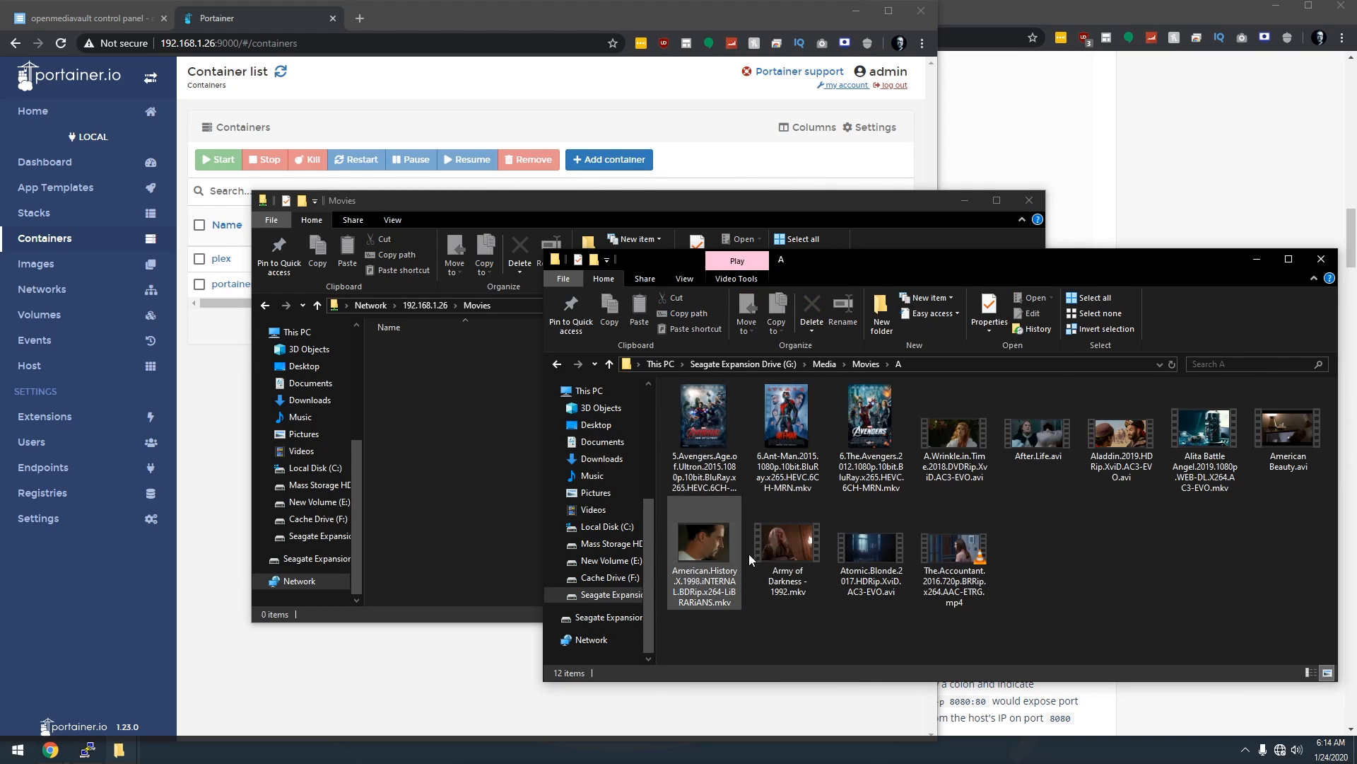
left_click_drag(782, 550, 485, 468)
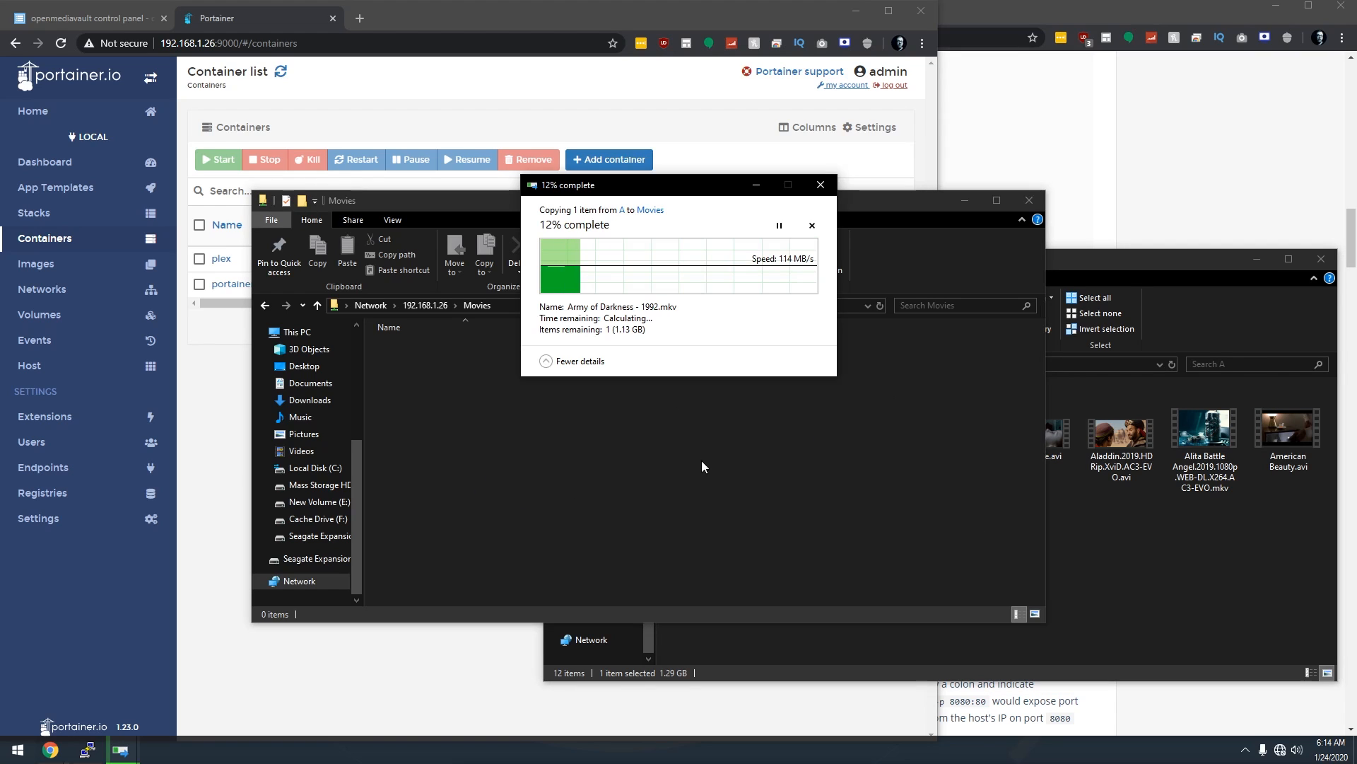
Copy the Firefly series from the local TV Shows folder into the tv share.
left_click(1133, 533)
key("alt+Left")
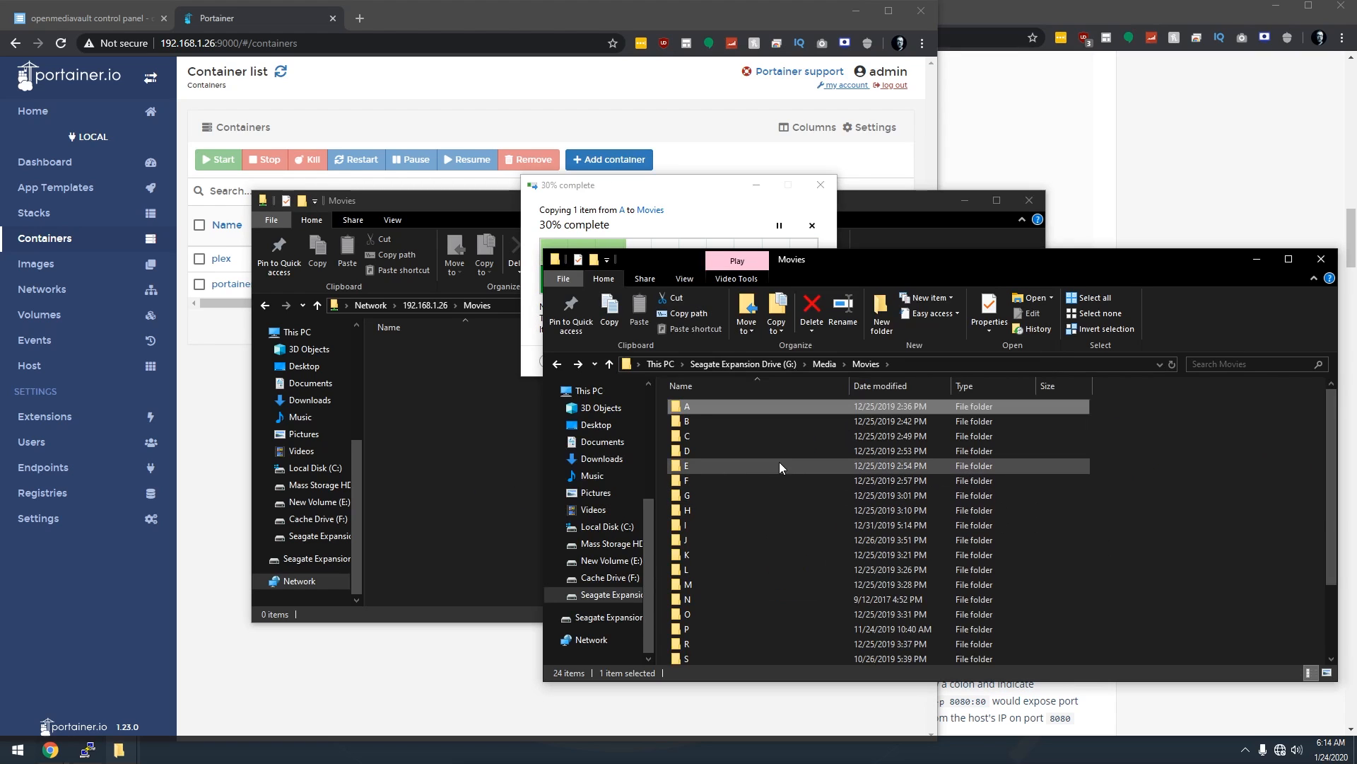
key("alt+Up")
double_click(701, 435)
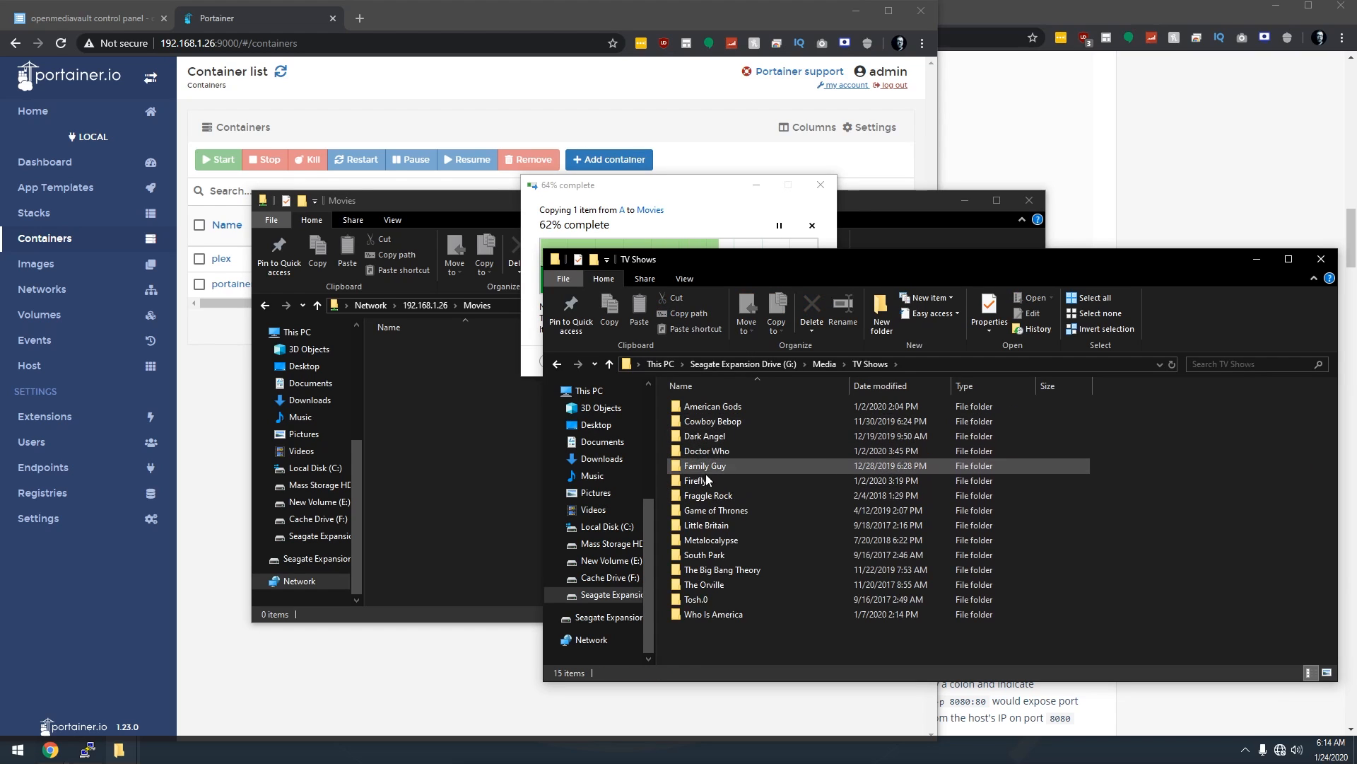
left_click(429, 467)
key("alt+Up")
left_click(410, 392)
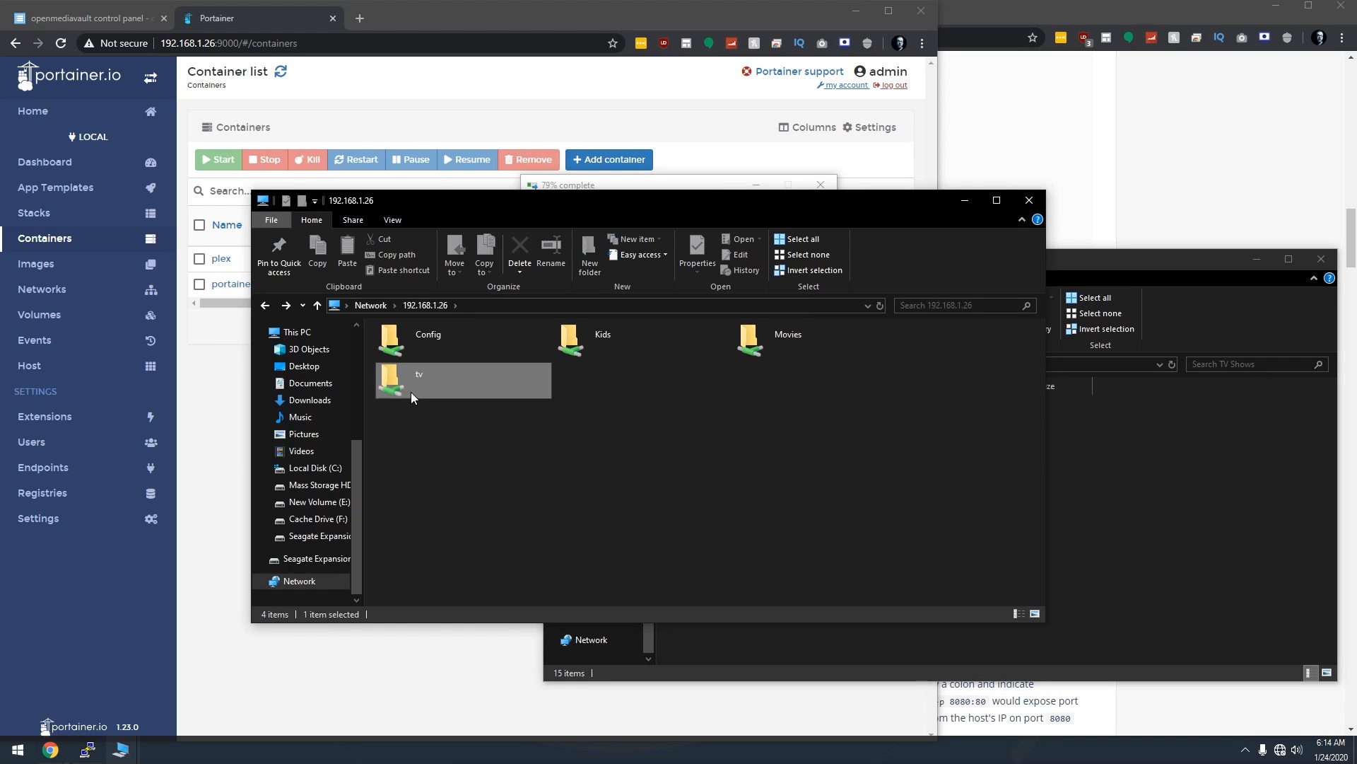
double_click(410, 392)
left_click(1101, 513)
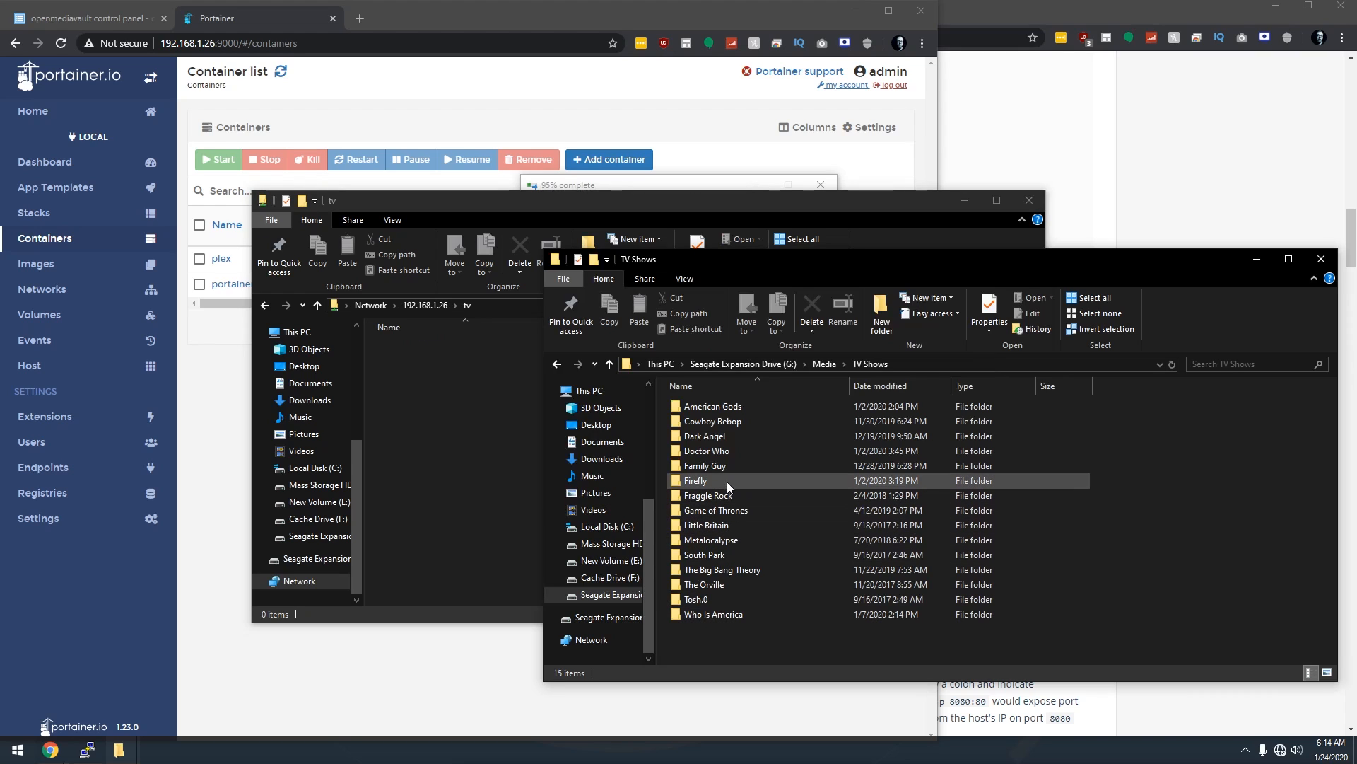
left_click_drag(727, 482, 431, 444)
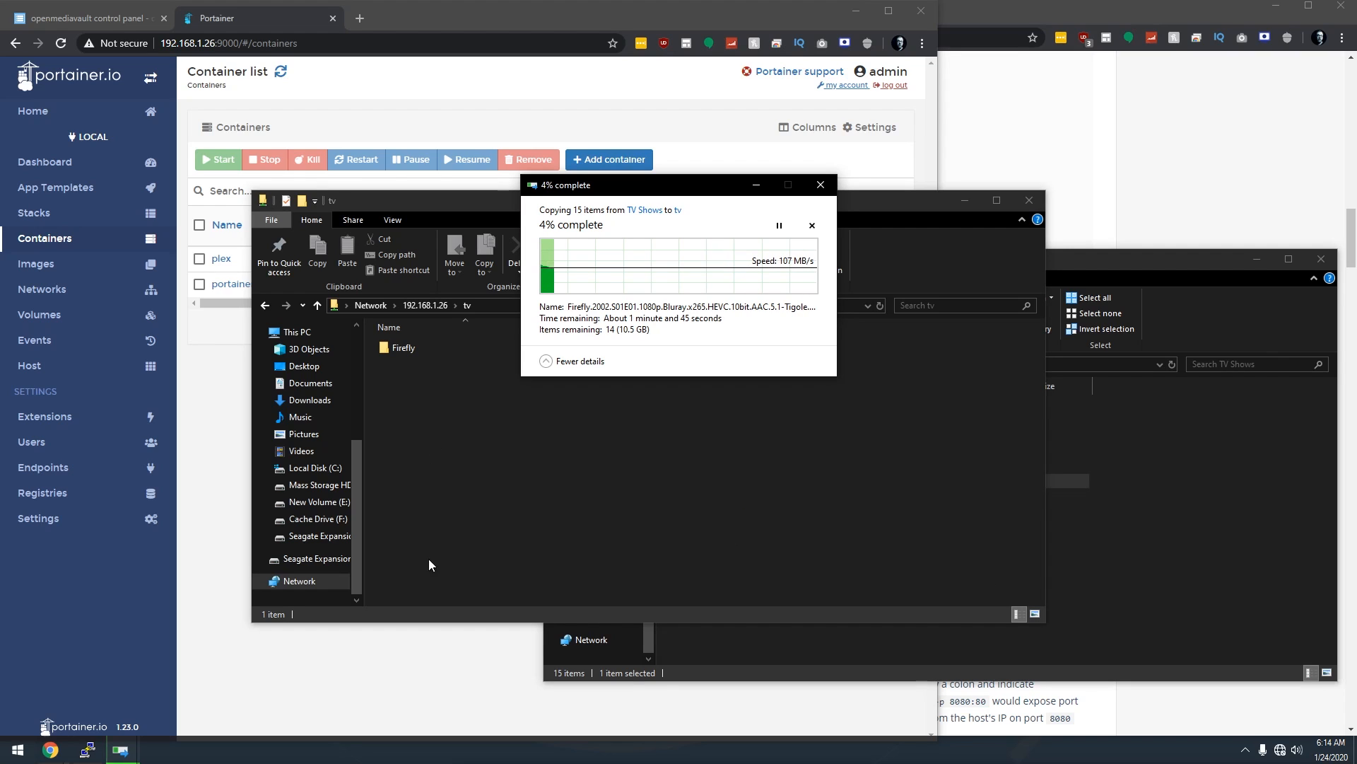
Minimize both File Explorer windows to bring Portainer back.
left_click(423, 680)
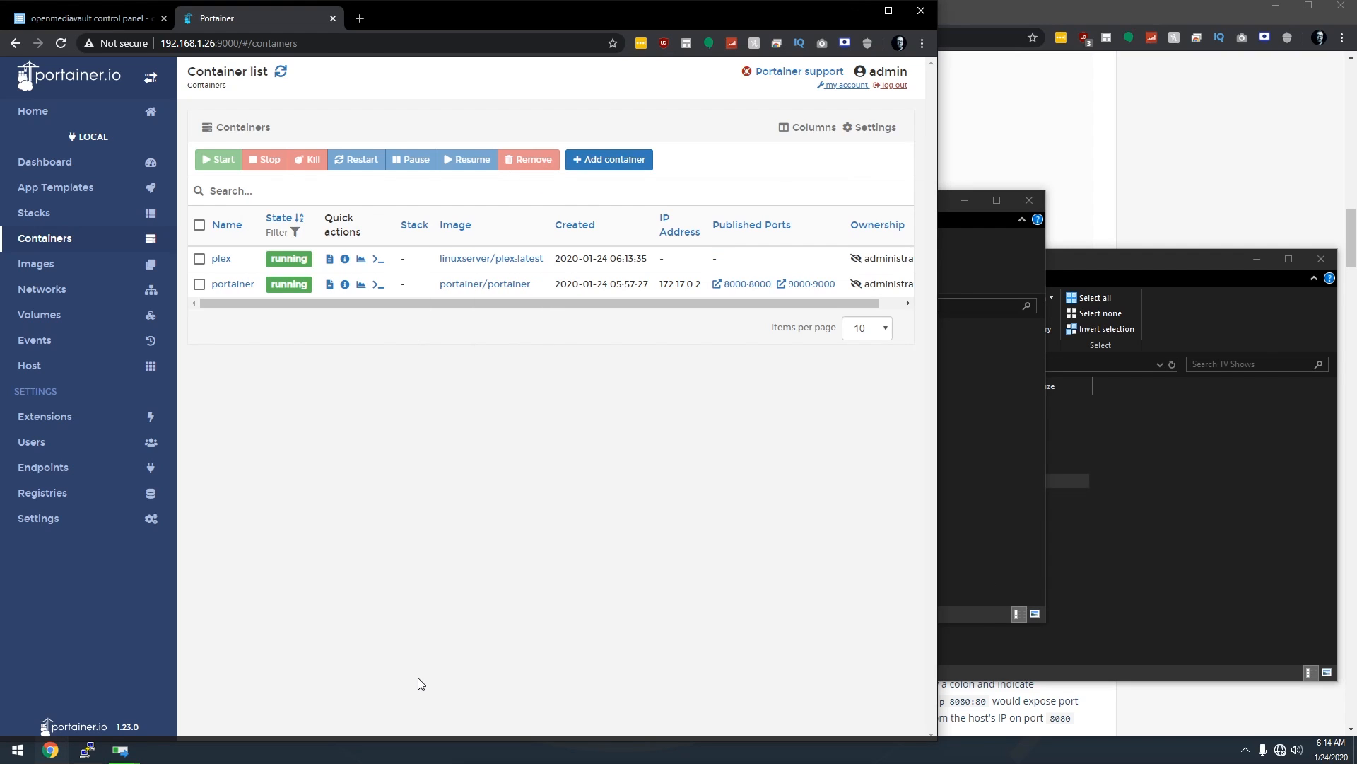
left_click(966, 200)
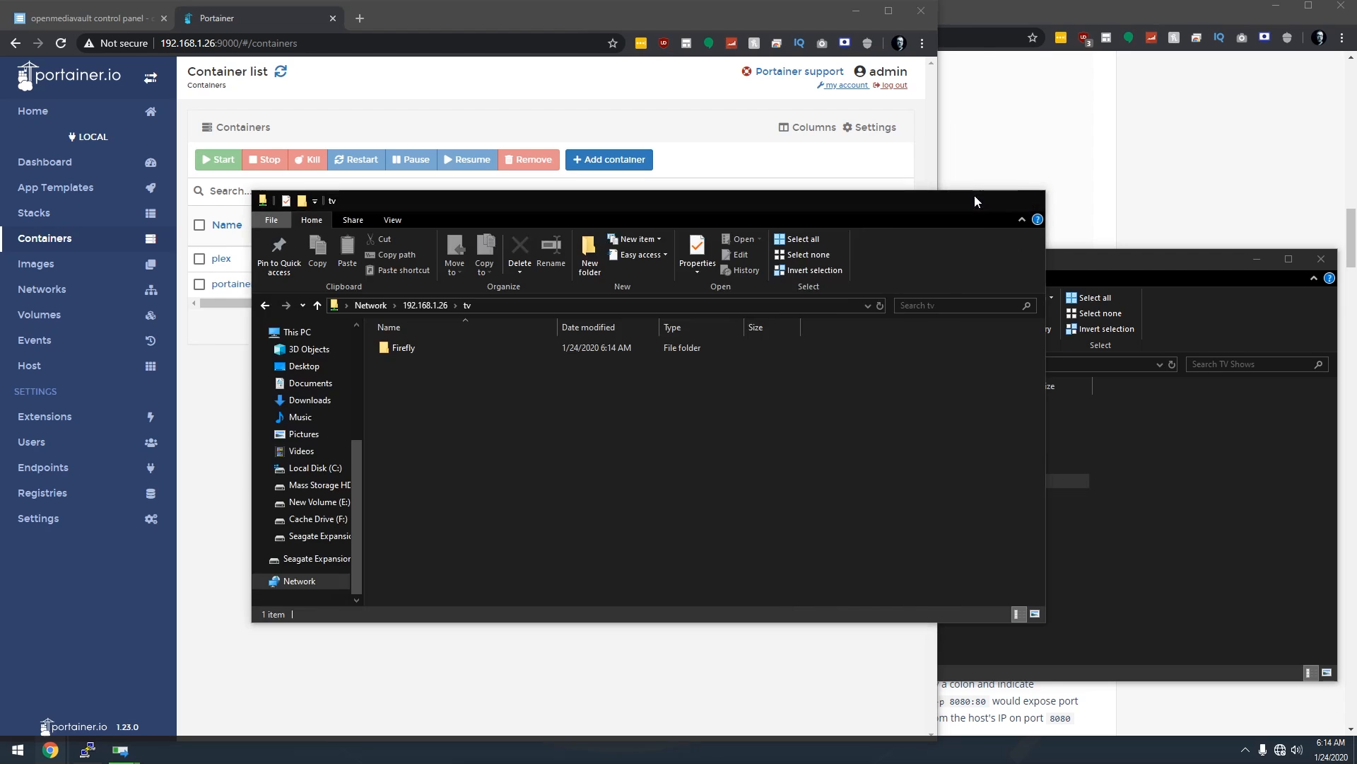
left_click(1257, 258)
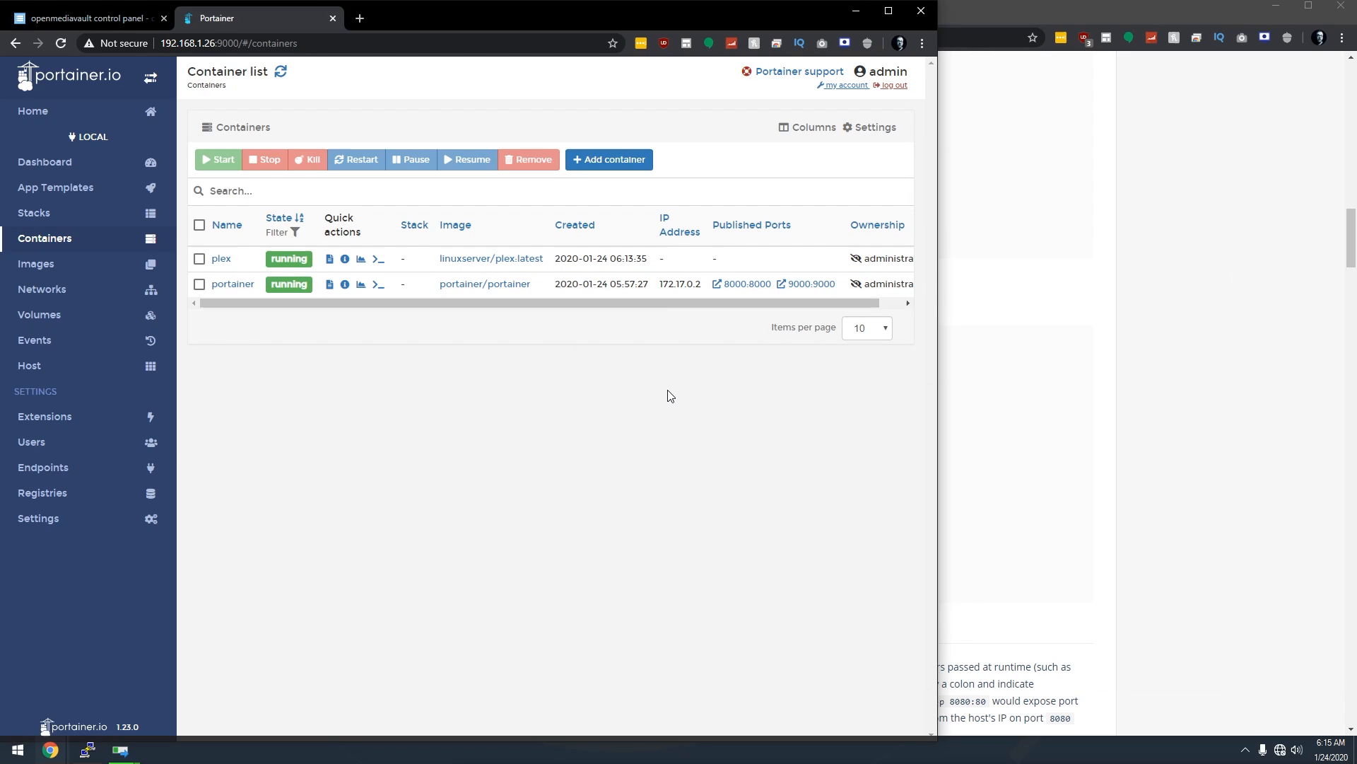
Load 192.168.1.26:32400/web/index.html in a new Chrome tab.
key("ctrl+t")
type("19")
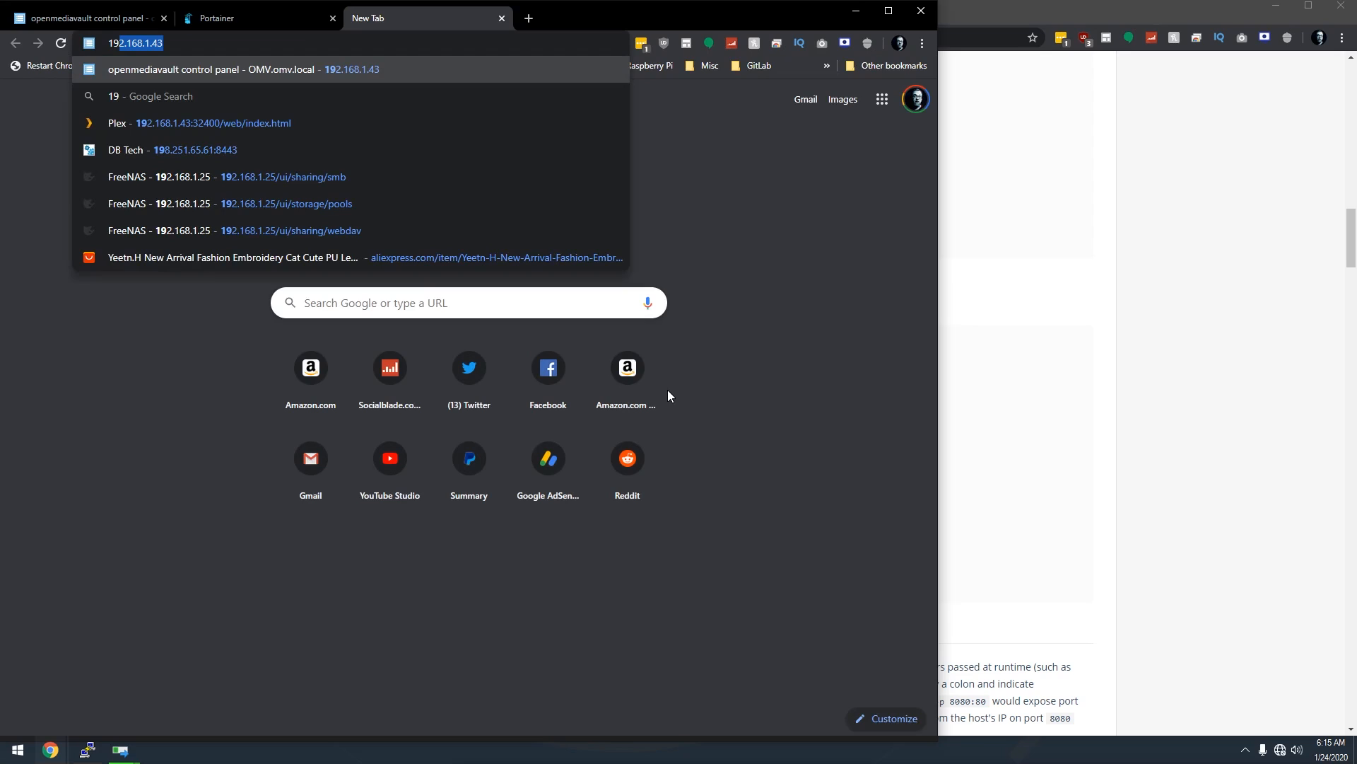
type("2.168.1.26")
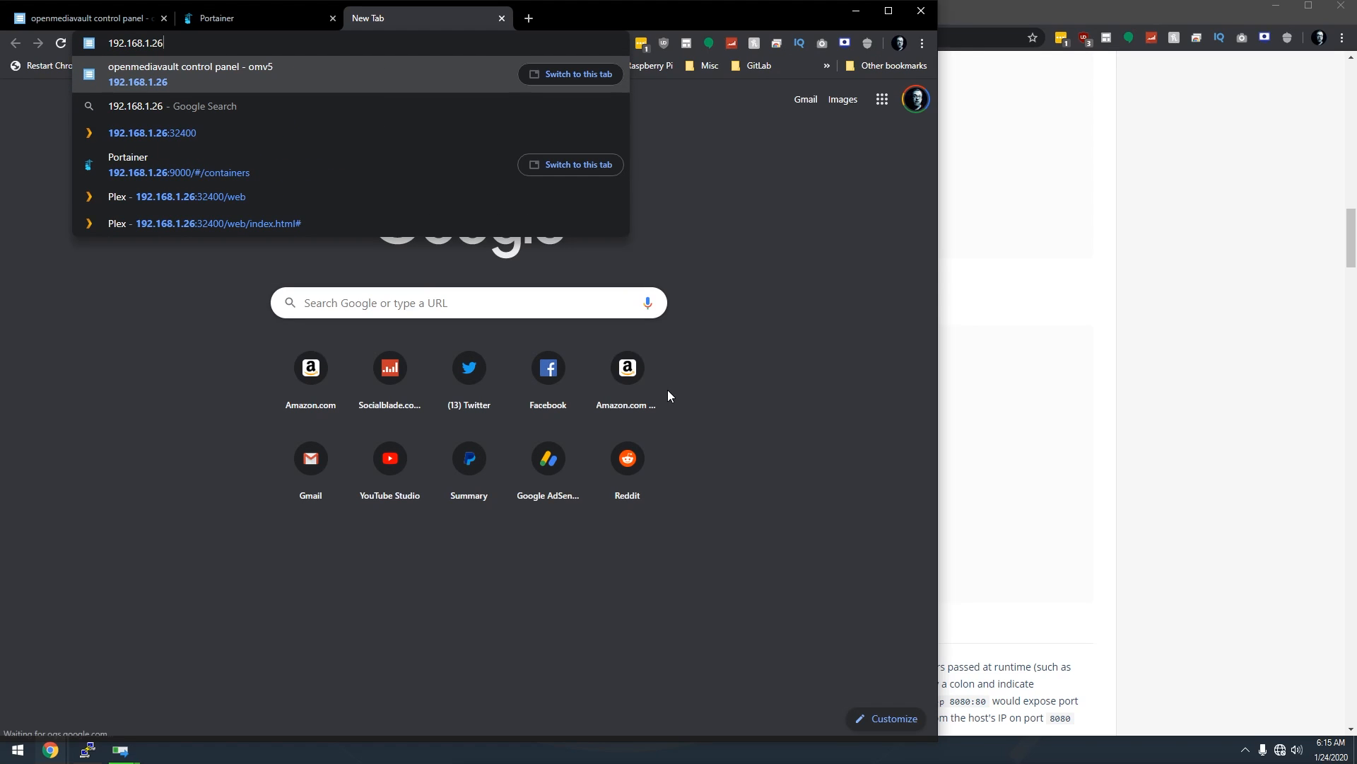
key("Down")
key("Down")
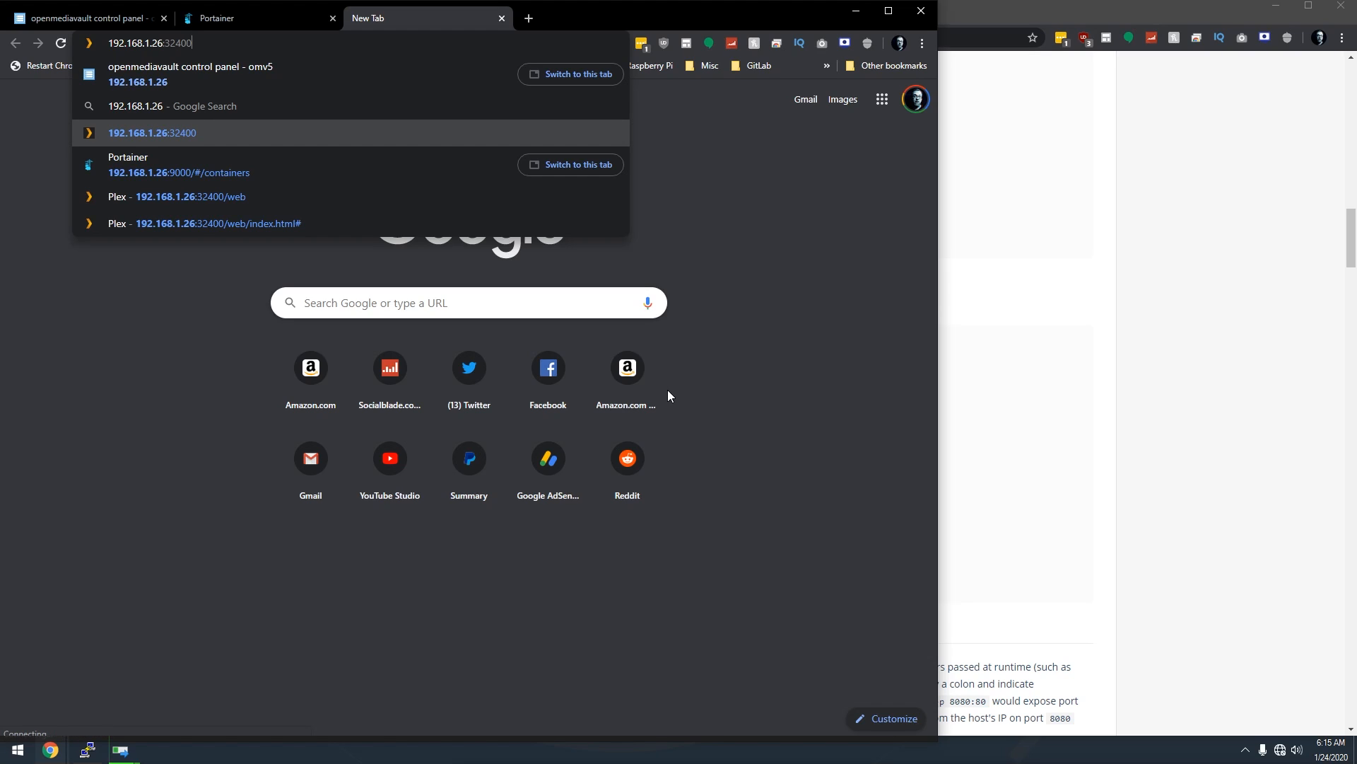
type("/web/")
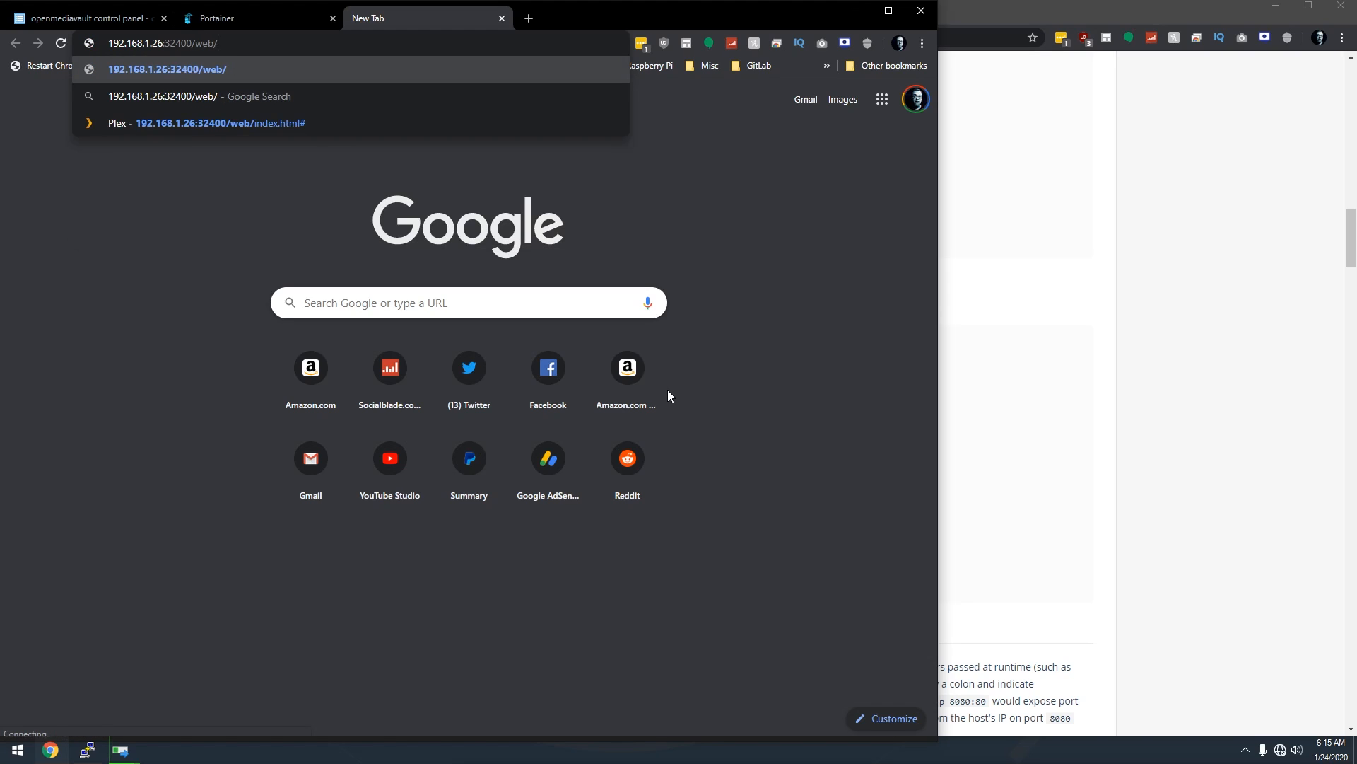
type("index.html")
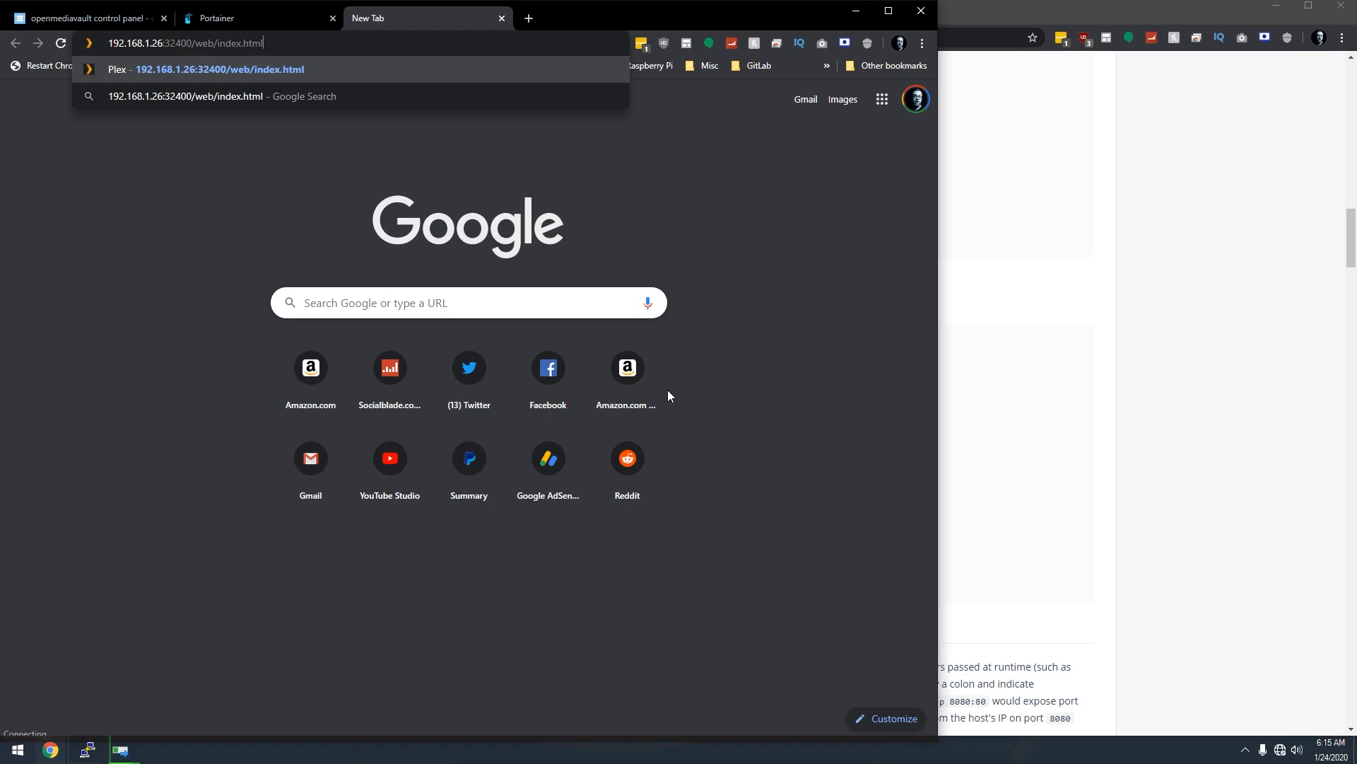
key("Return")
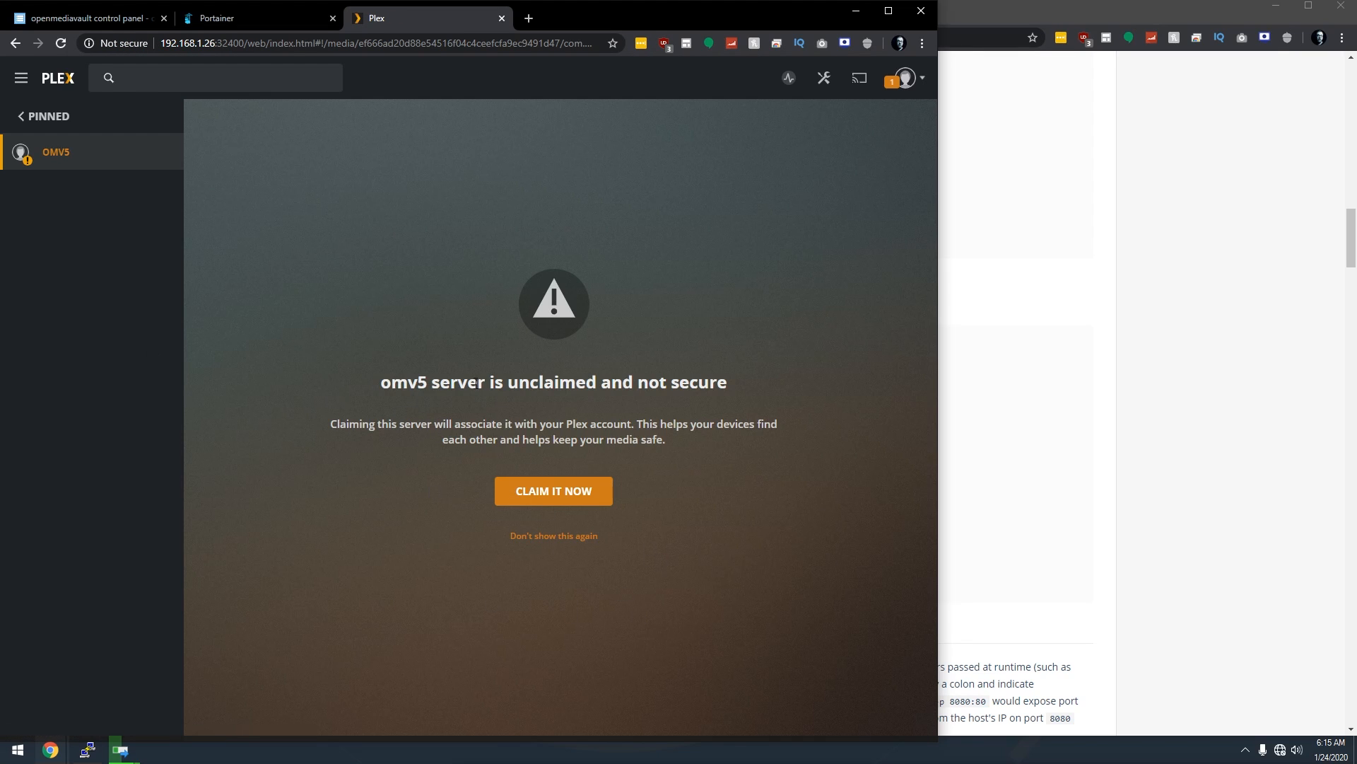
Claim the unclaimed omv5 server by signing in to Plex, then dismiss How Plex Works.
left_click(549, 491)
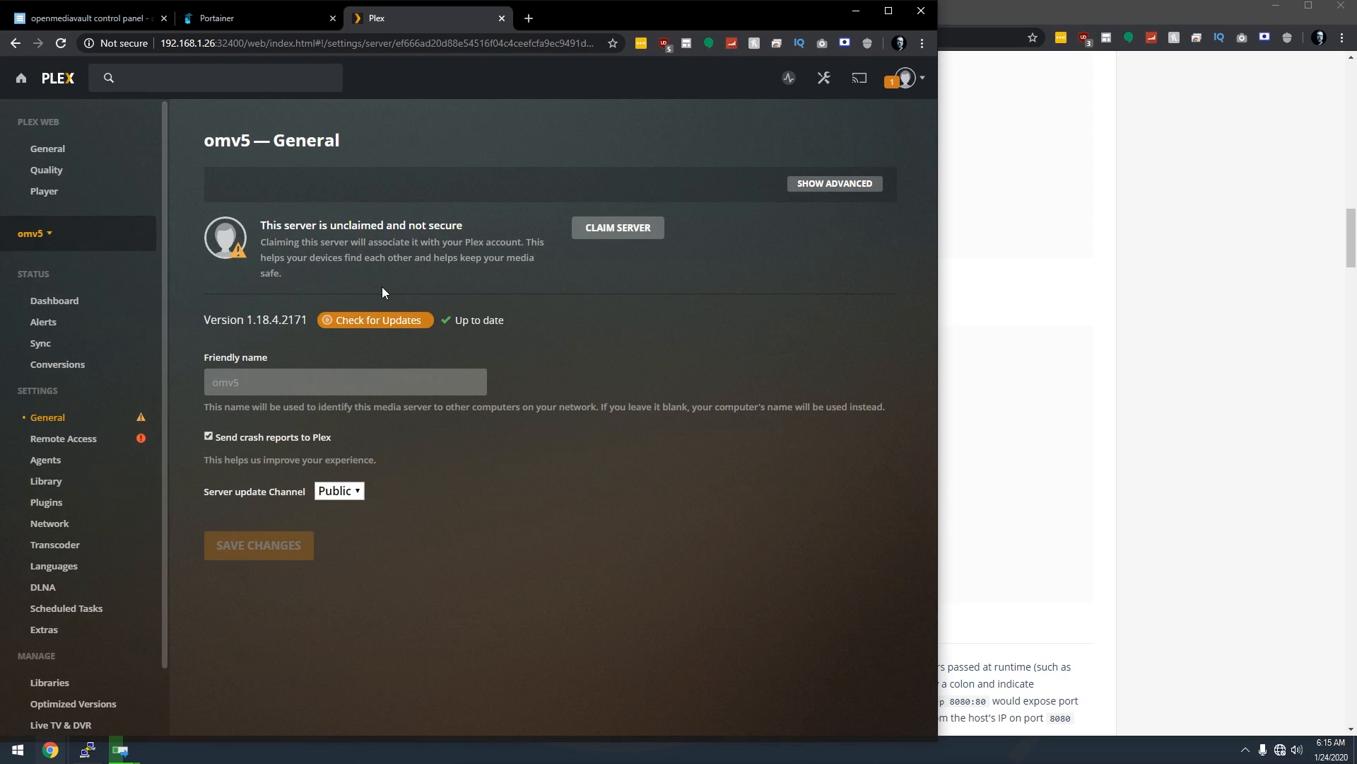
left_click(611, 230)
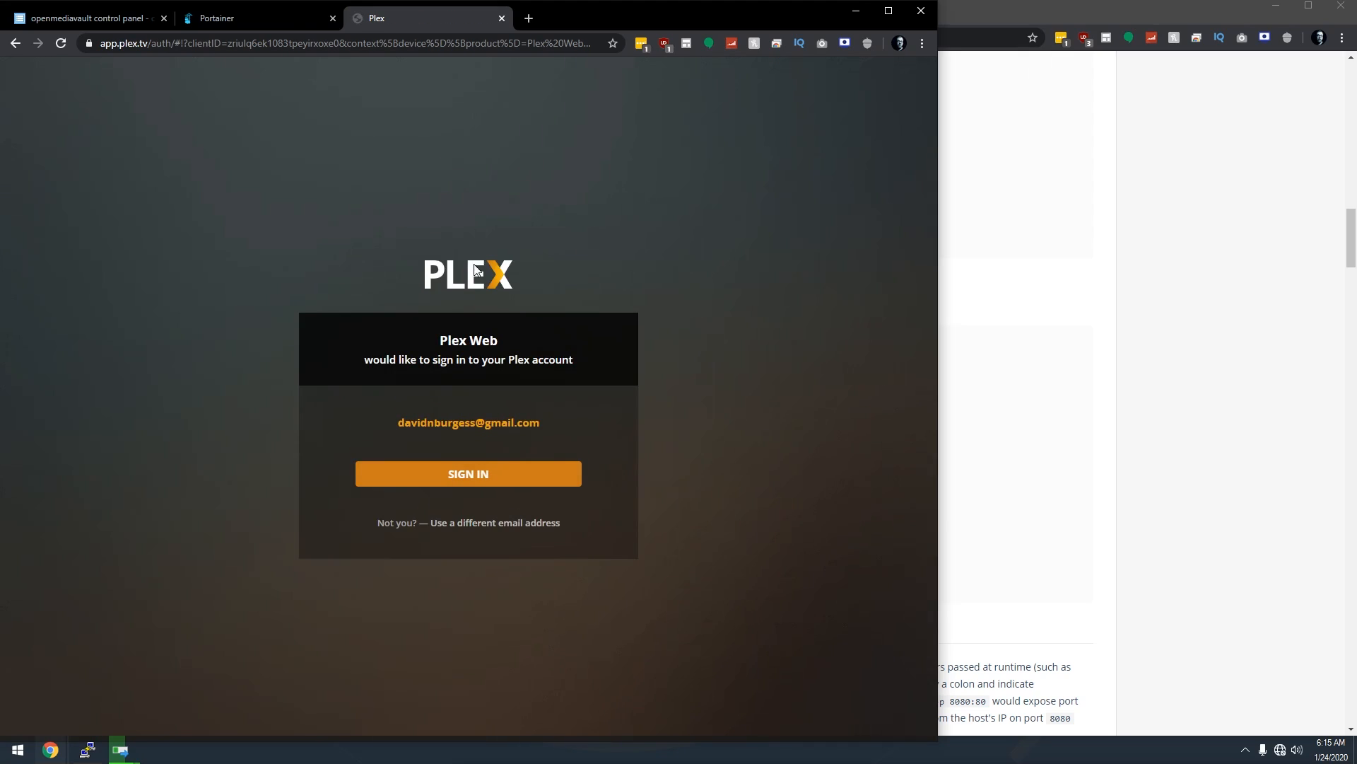
left_click(475, 476)
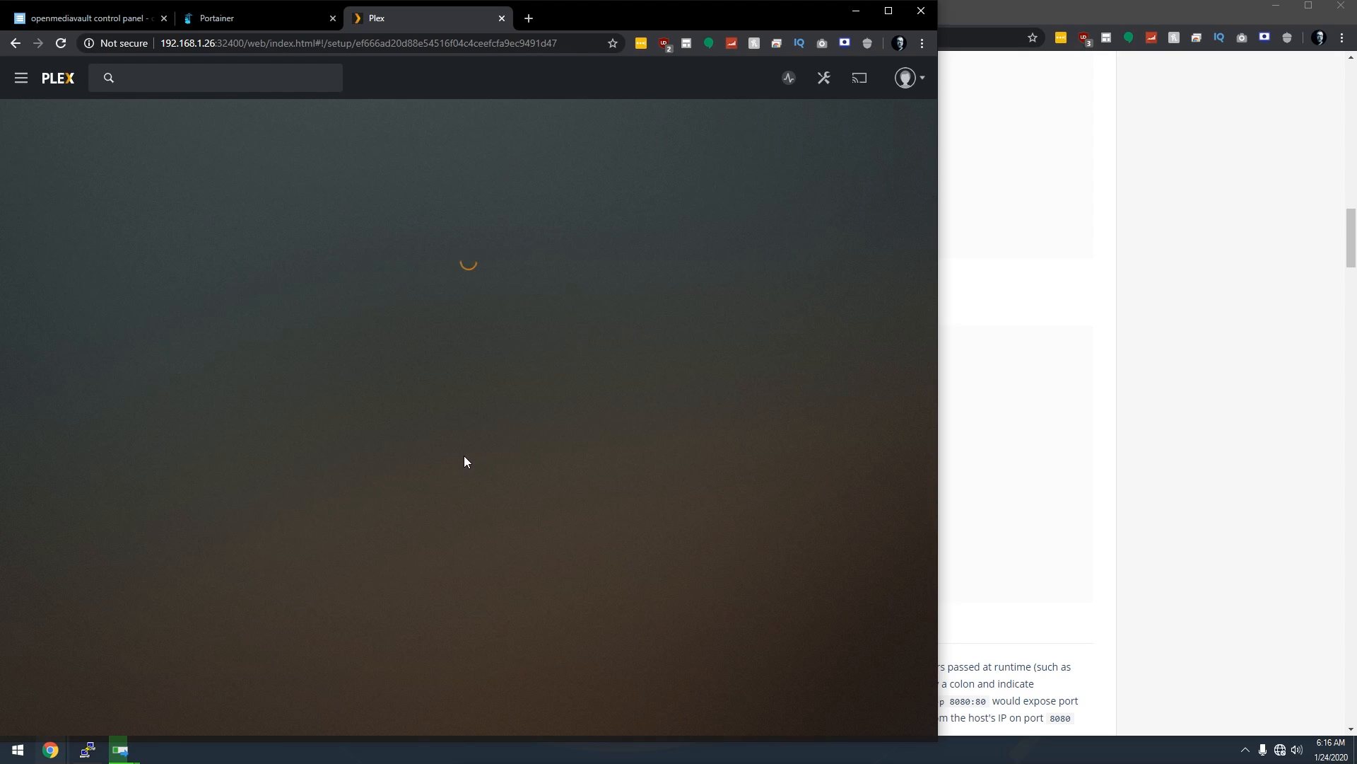
left_click(464, 476)
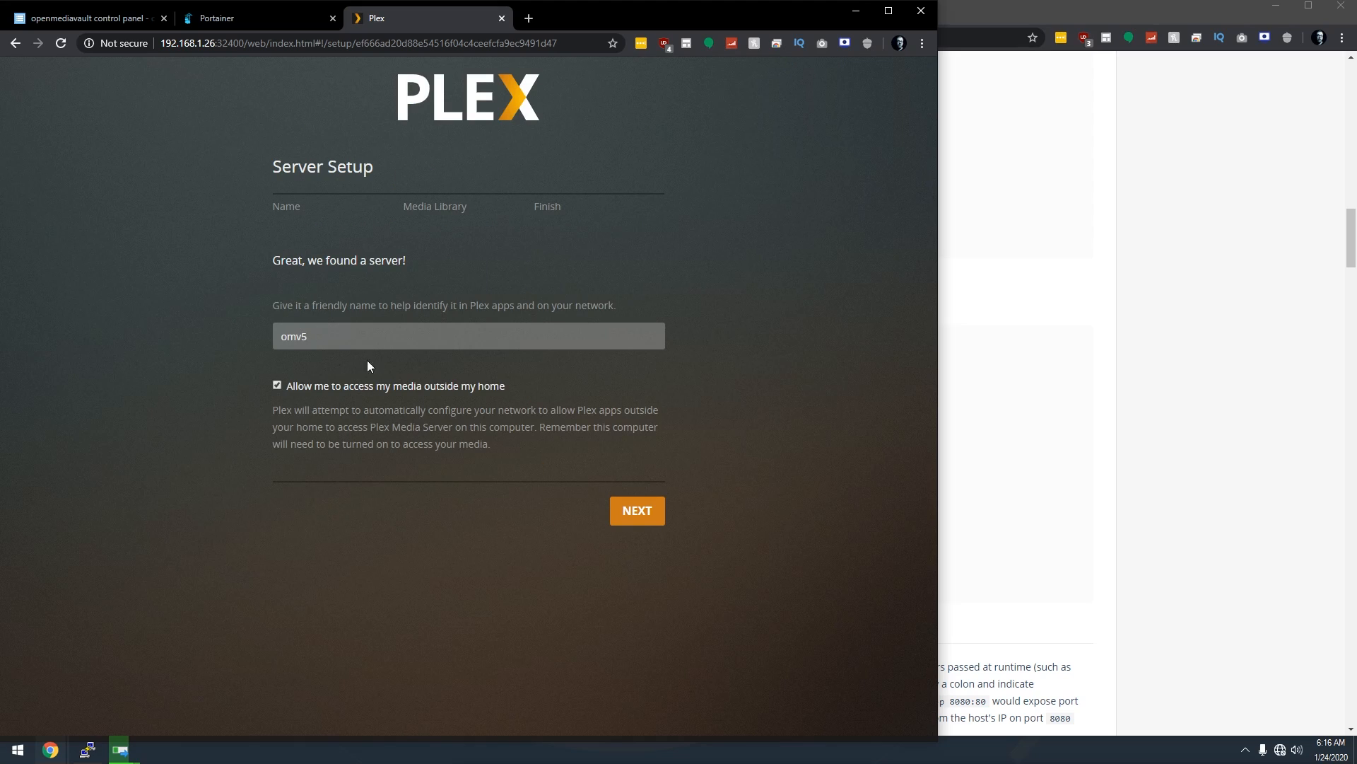
Turn off outside-home access for omv5 and continue to the Media Library step.
left_click(316, 386)
left_click(632, 513)
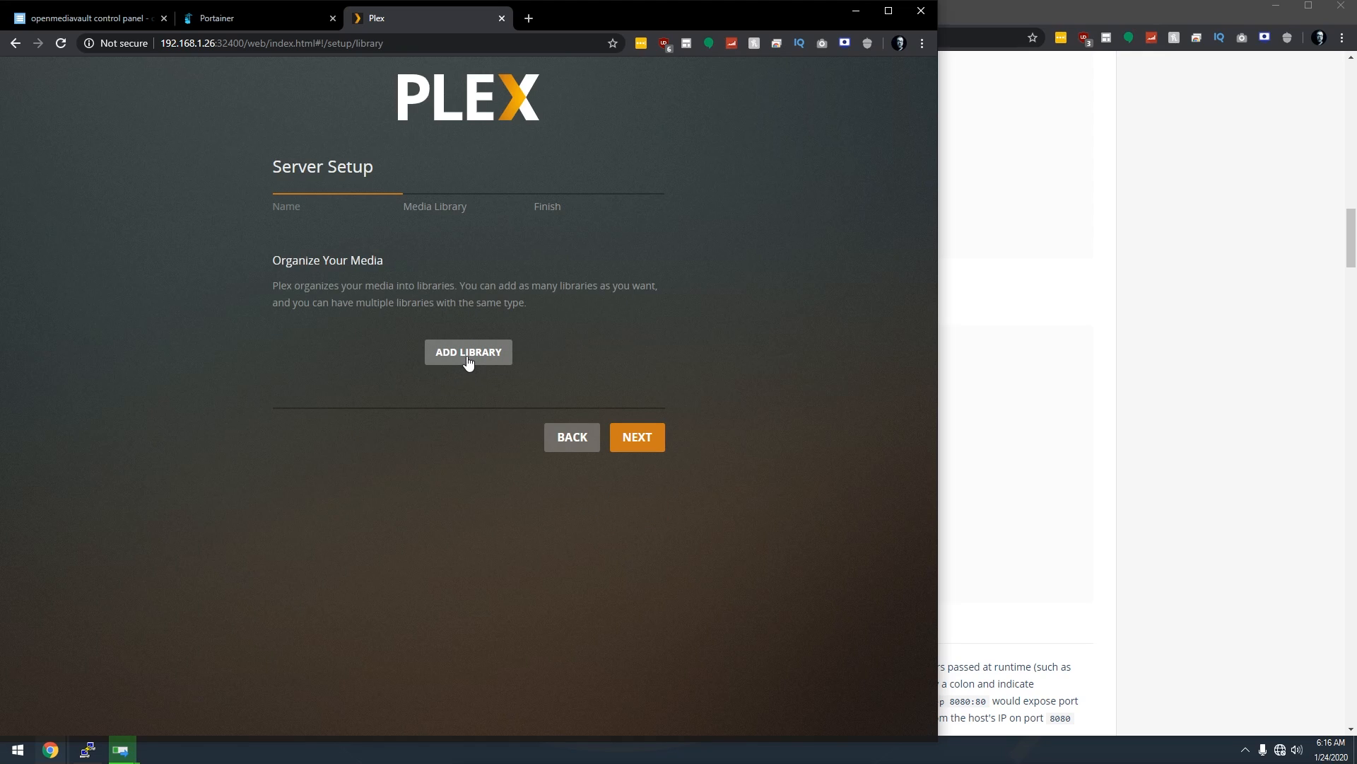
Add a Movies library using the /movies folder.
left_click(467, 361)
left_click(379, 257)
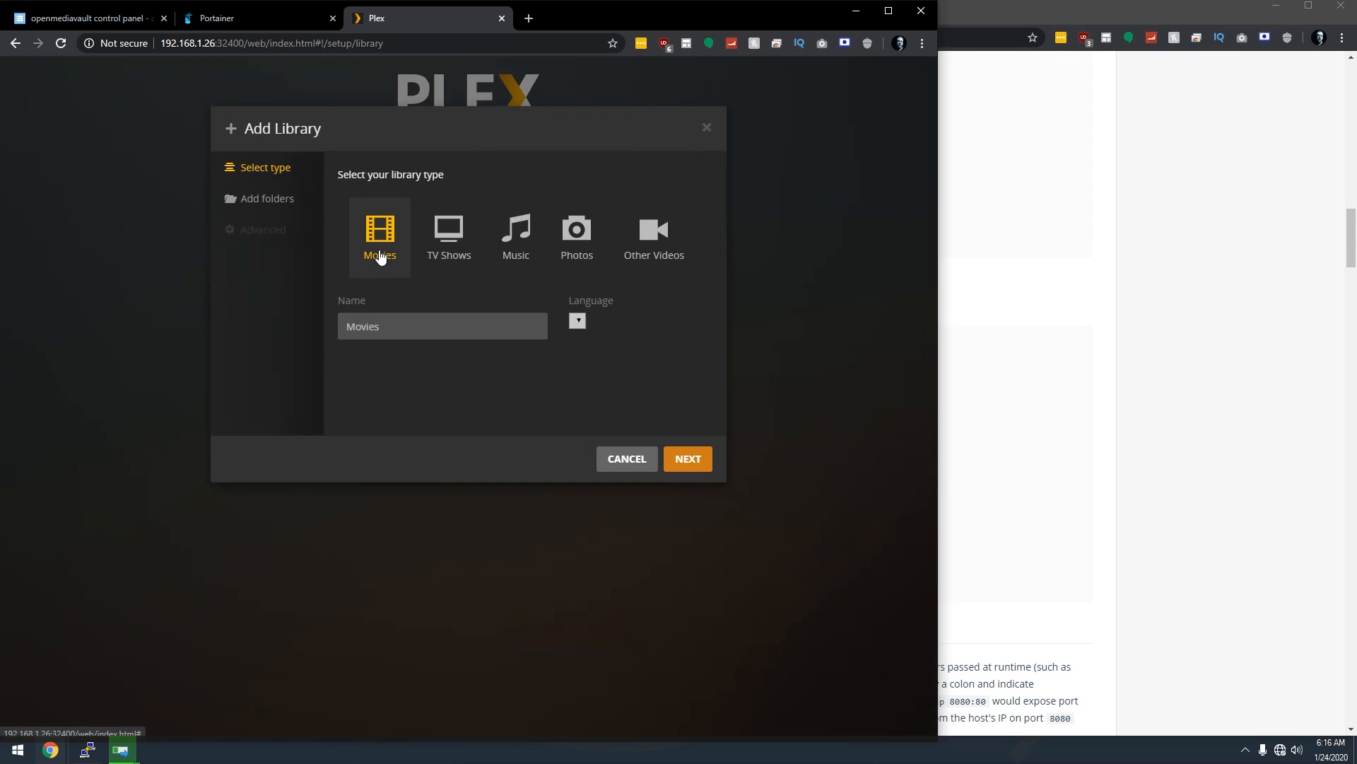
left_click(267, 205)
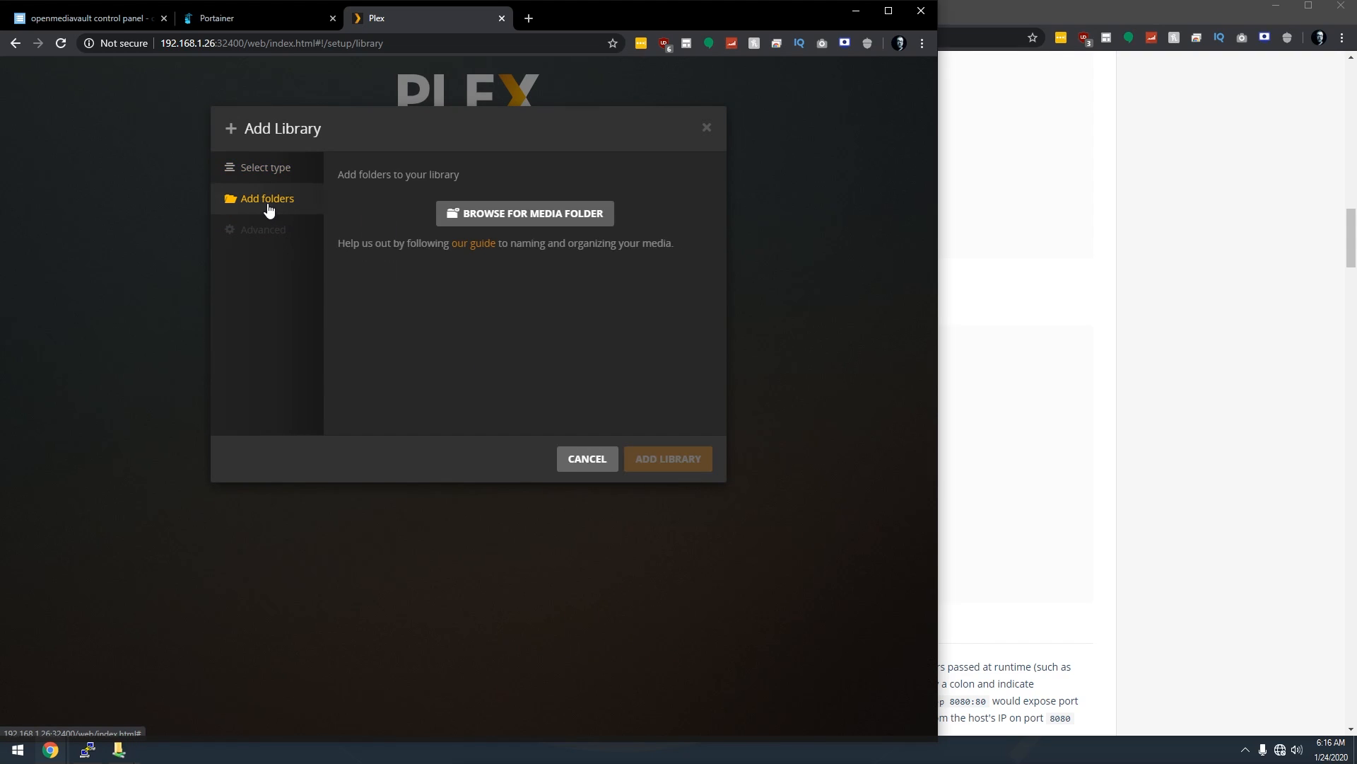
left_click(476, 215)
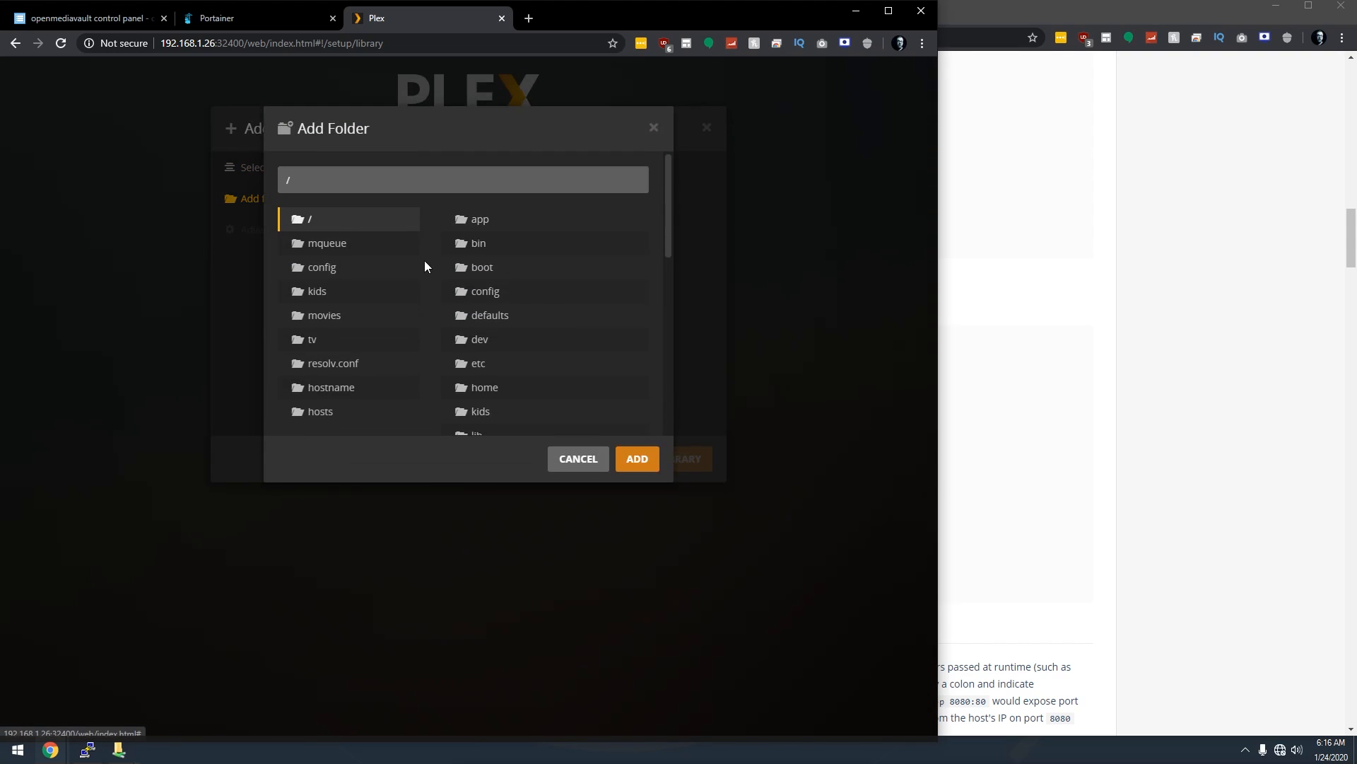
left_click(329, 320)
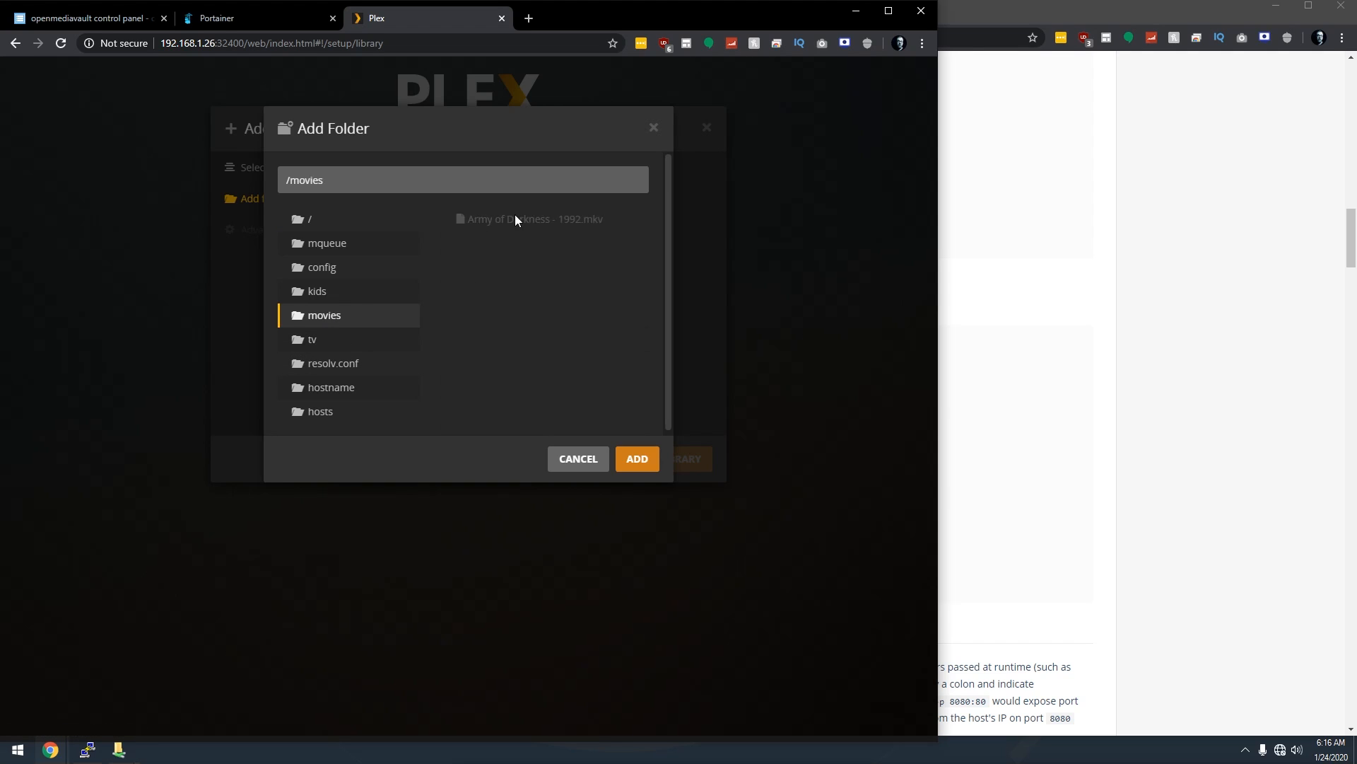
left_click(639, 461)
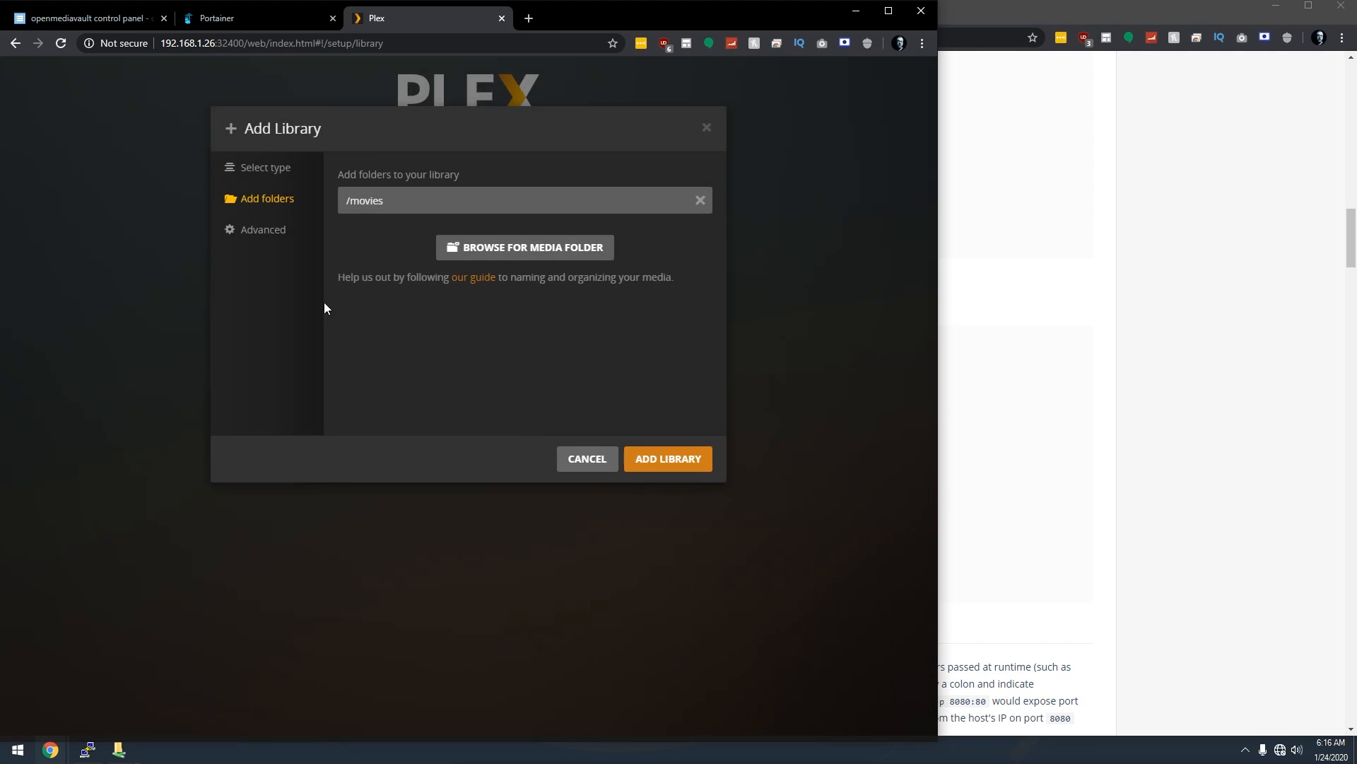
left_click(642, 461)
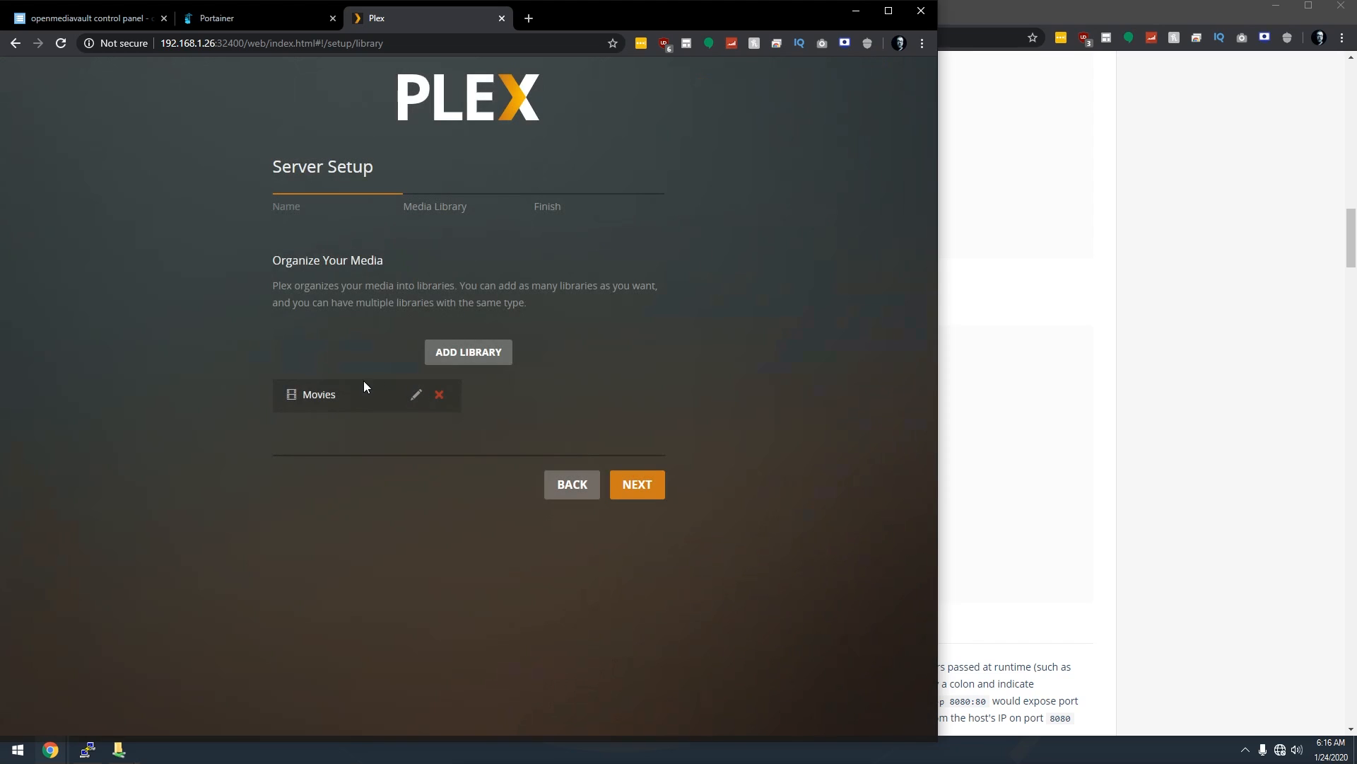
Add a Movies-type library named Kids Movies using the /kids folder.
left_click(456, 353)
left_click(383, 240)
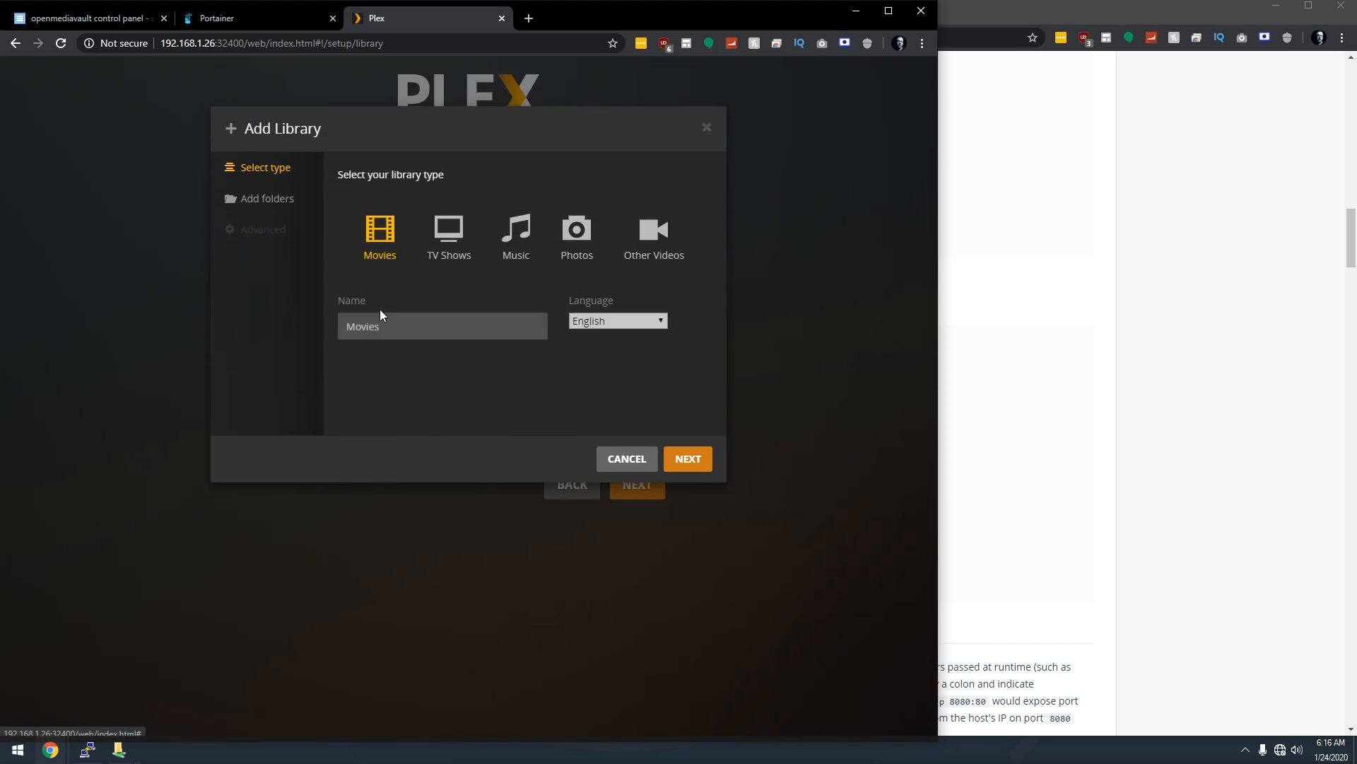
double_click(380, 331)
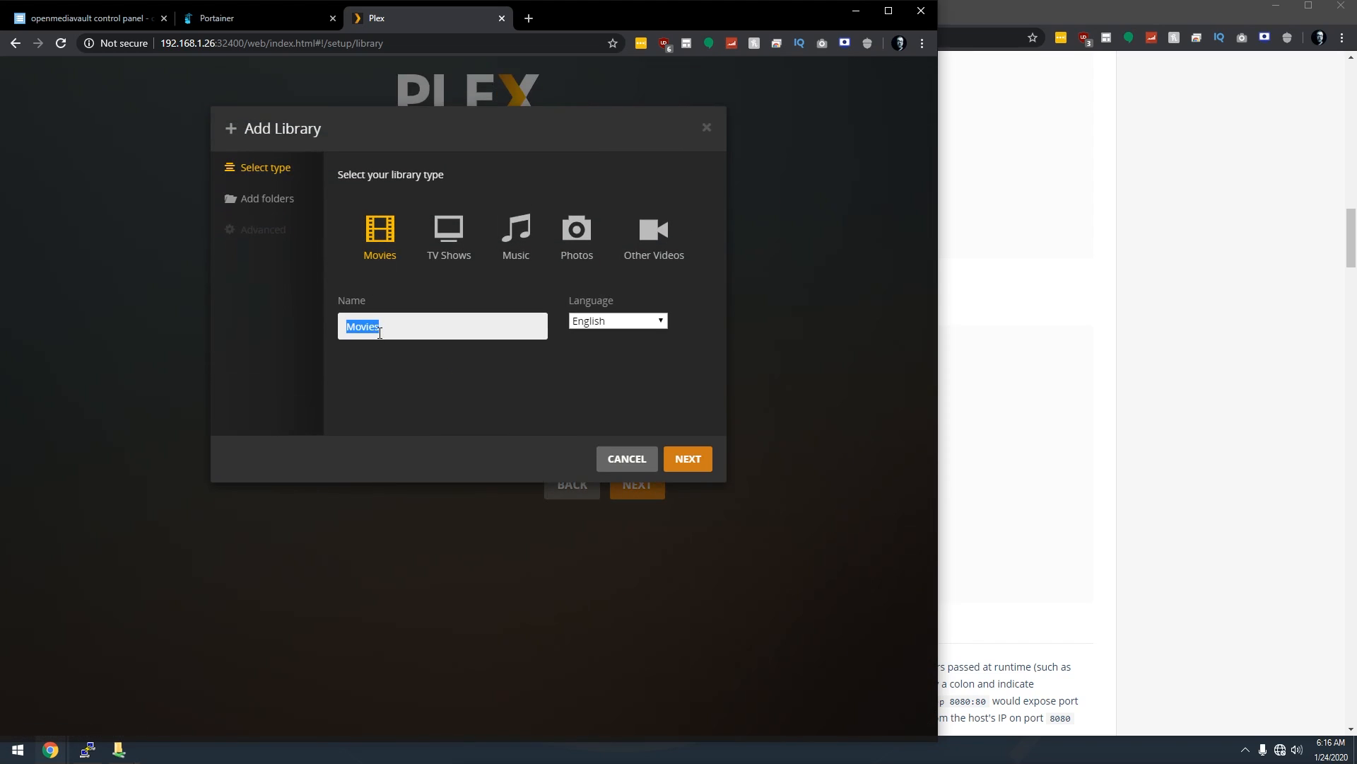
key("BackSpace")
type("Kids")
left_click(248, 200)
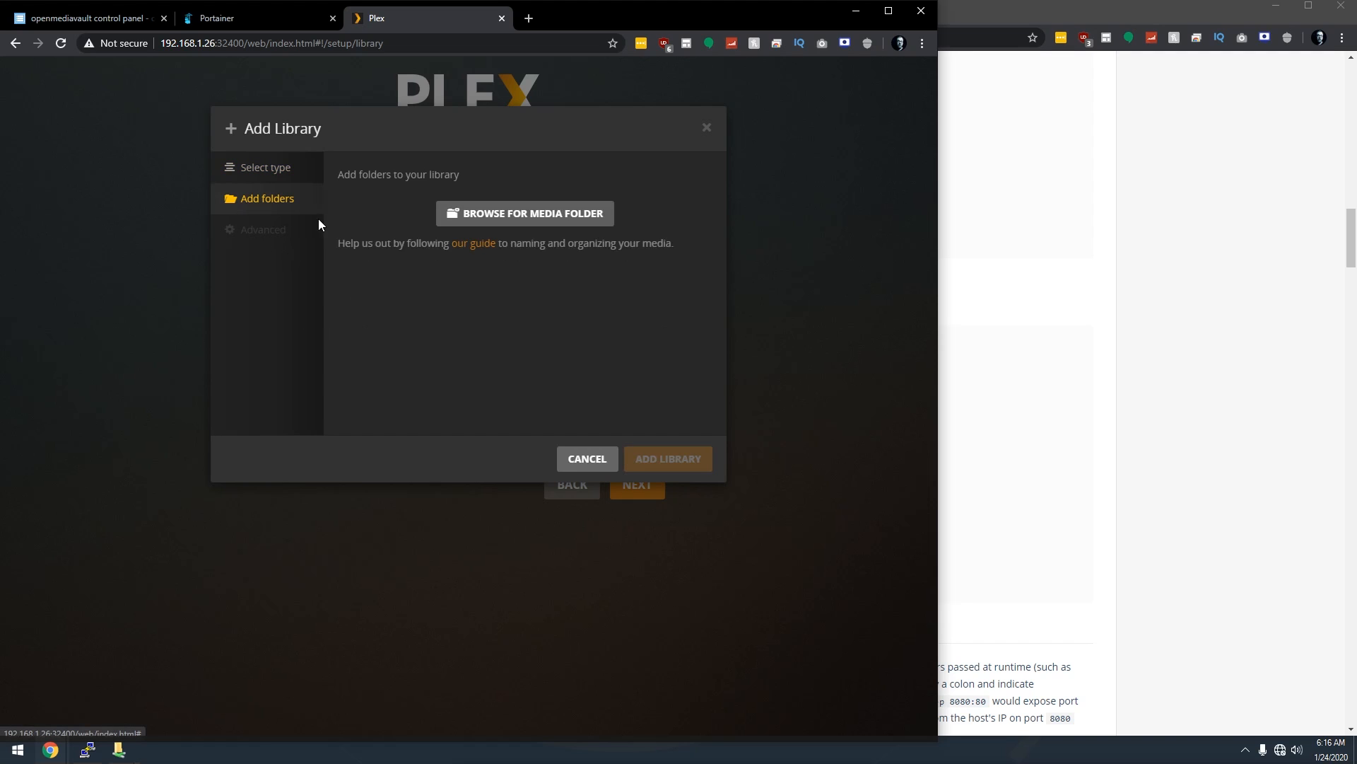
left_click(479, 212)
left_click(333, 292)
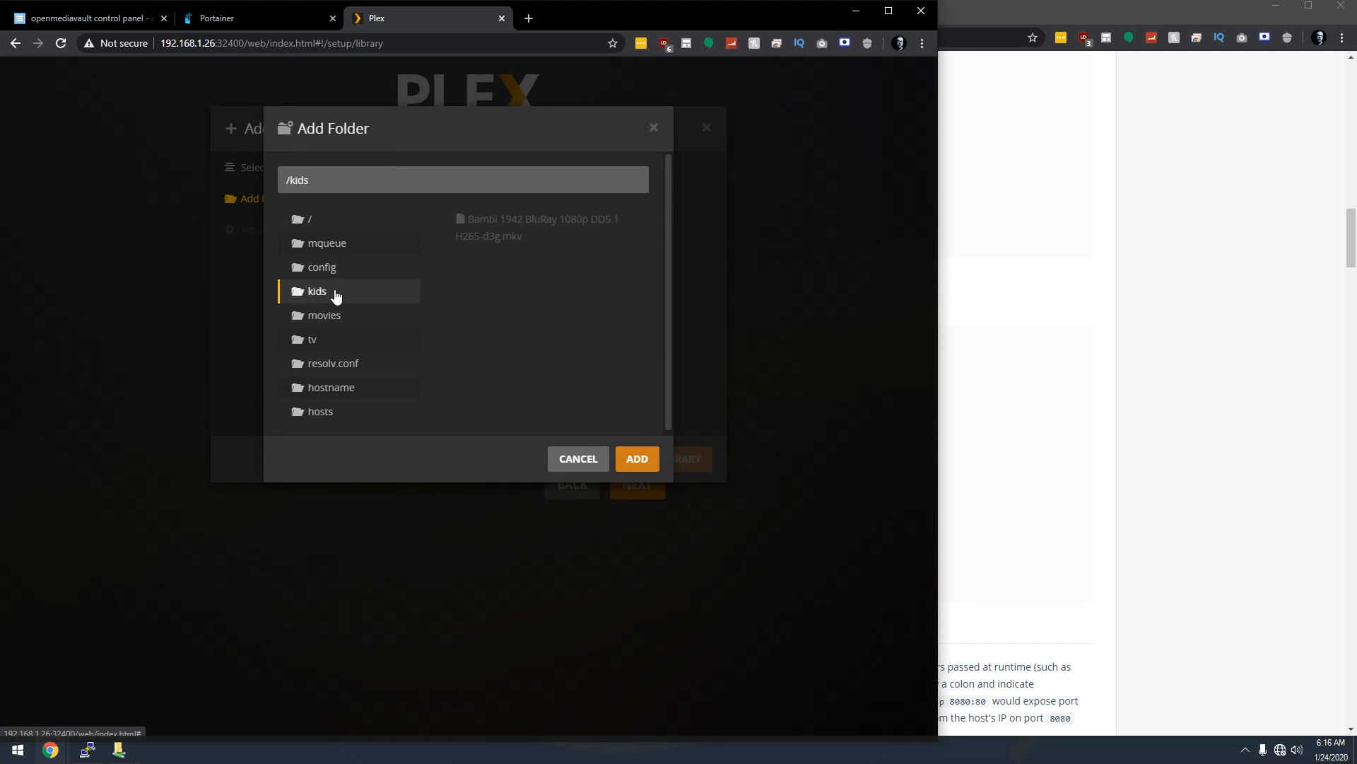
left_click(640, 460)
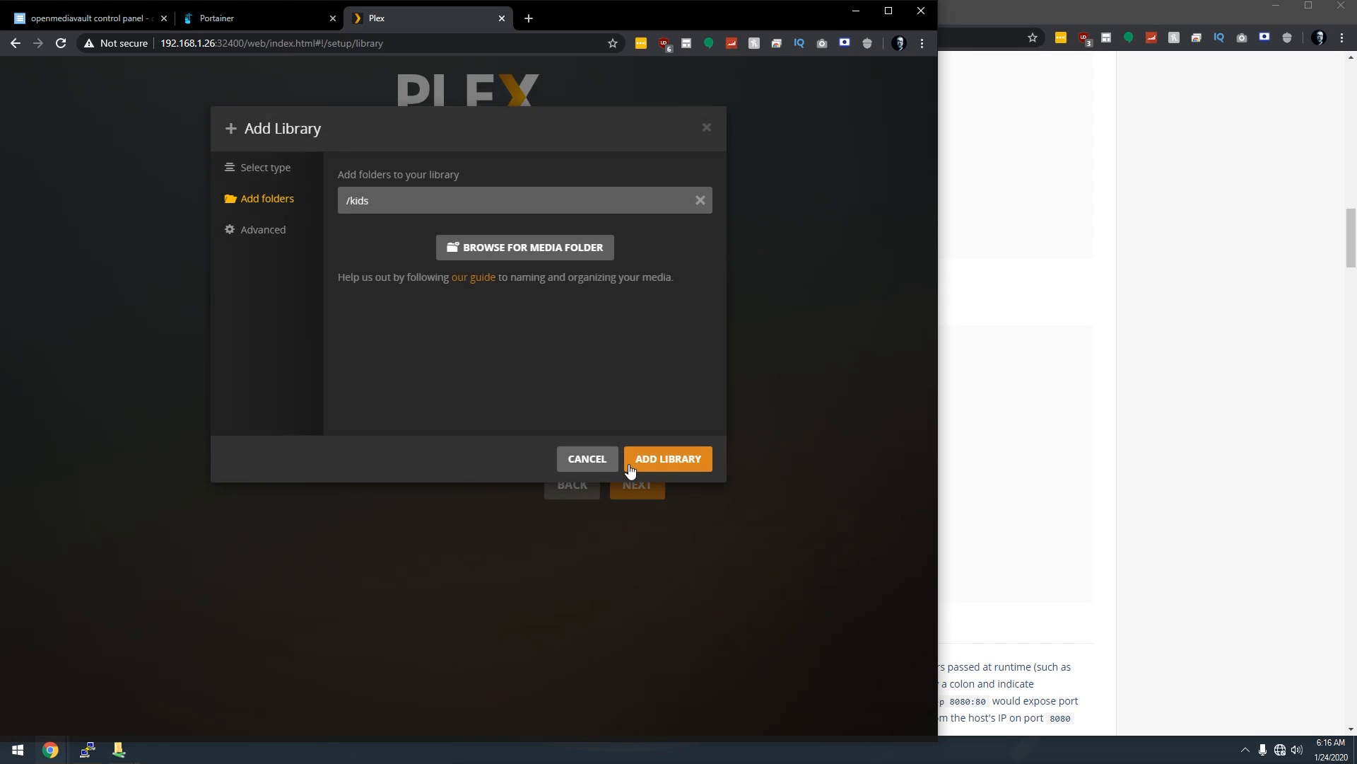
left_click(647, 464)
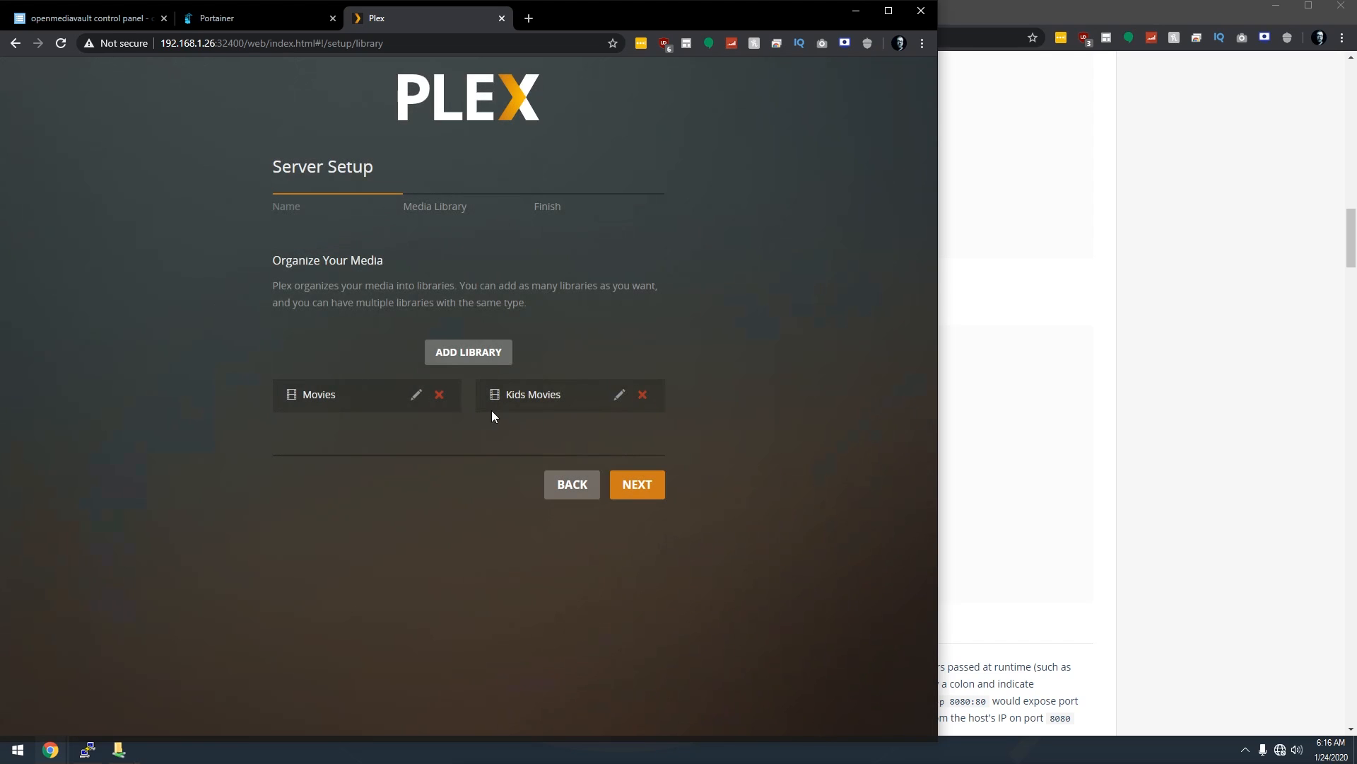
Add a TV Shows library using the /tv folder.
left_click(463, 346)
left_click(449, 234)
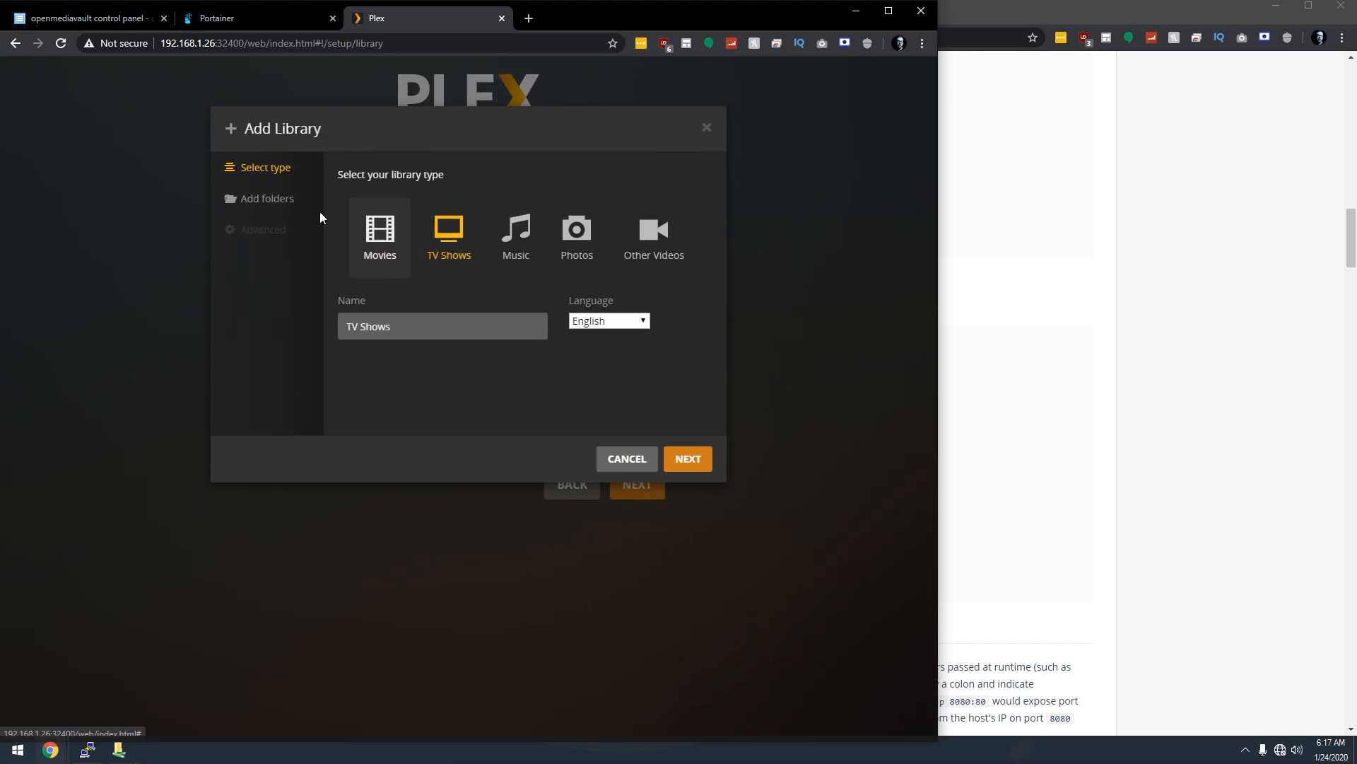
left_click(251, 202)
left_click(490, 223)
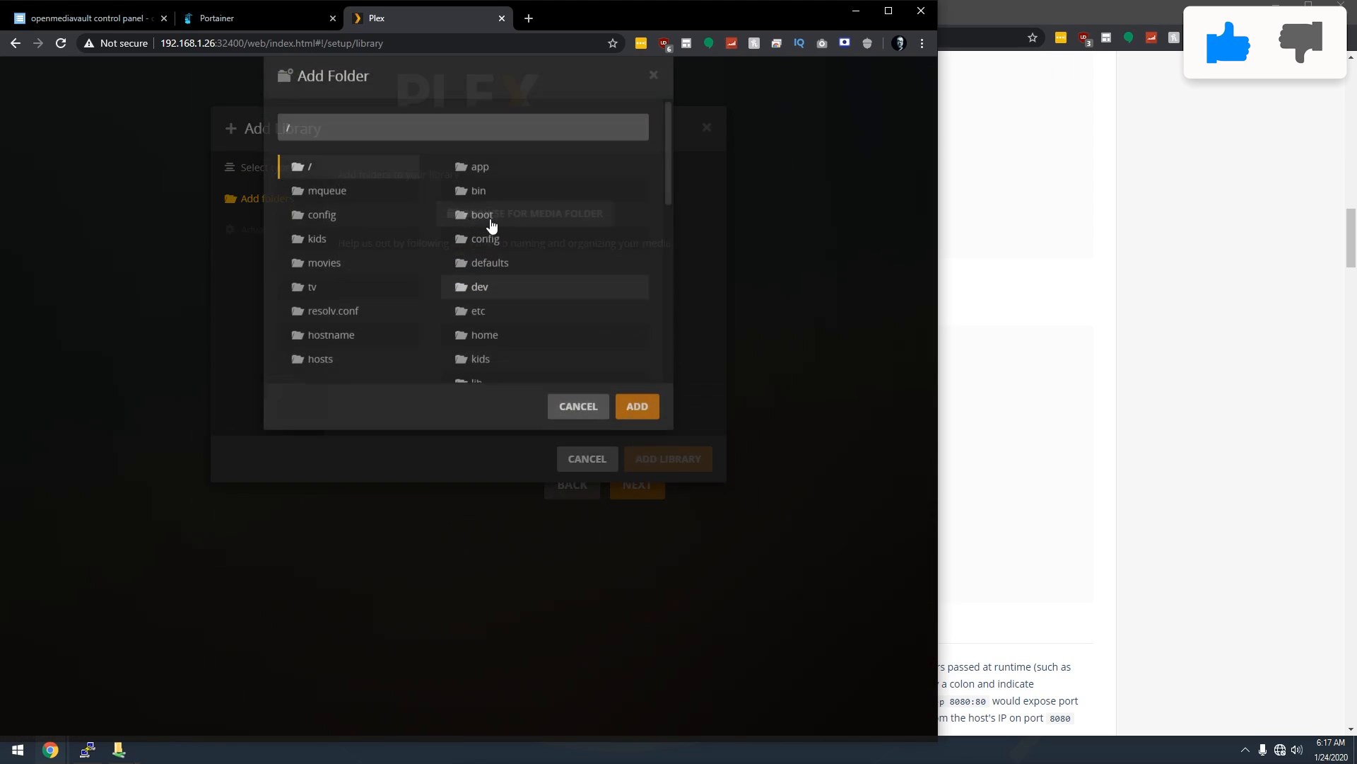
left_click(318, 342)
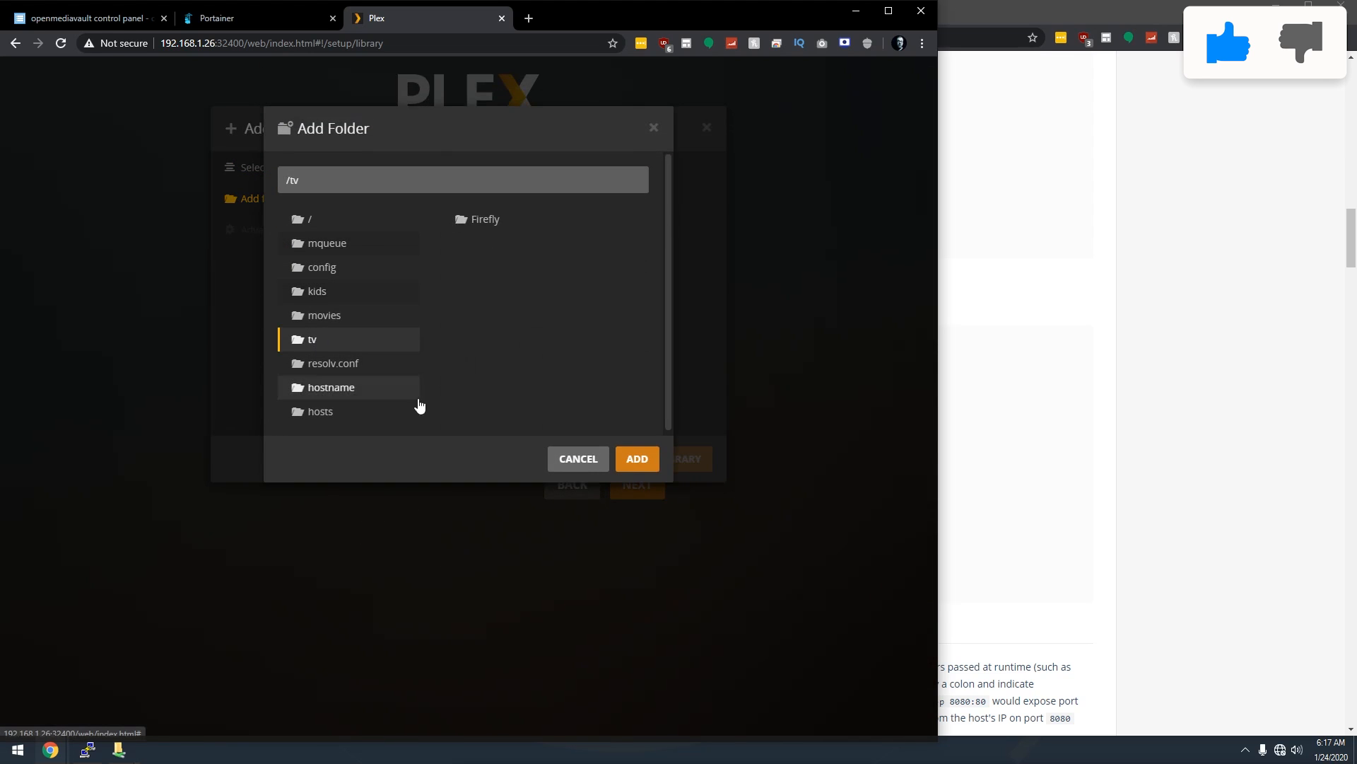
left_click(637, 460)
left_click(657, 461)
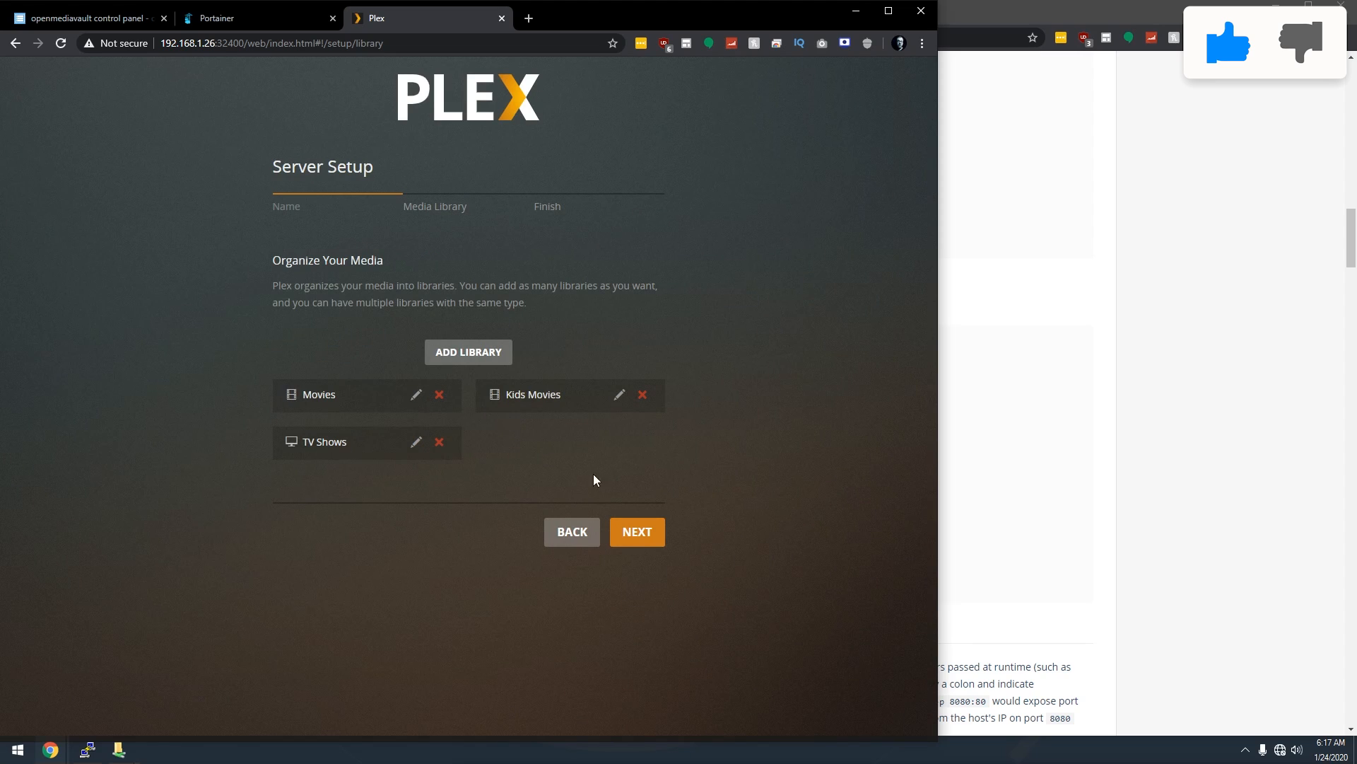
Finish setup, then play Bambi (1942) from omv5's Kids Movies library.
left_click(637, 541)
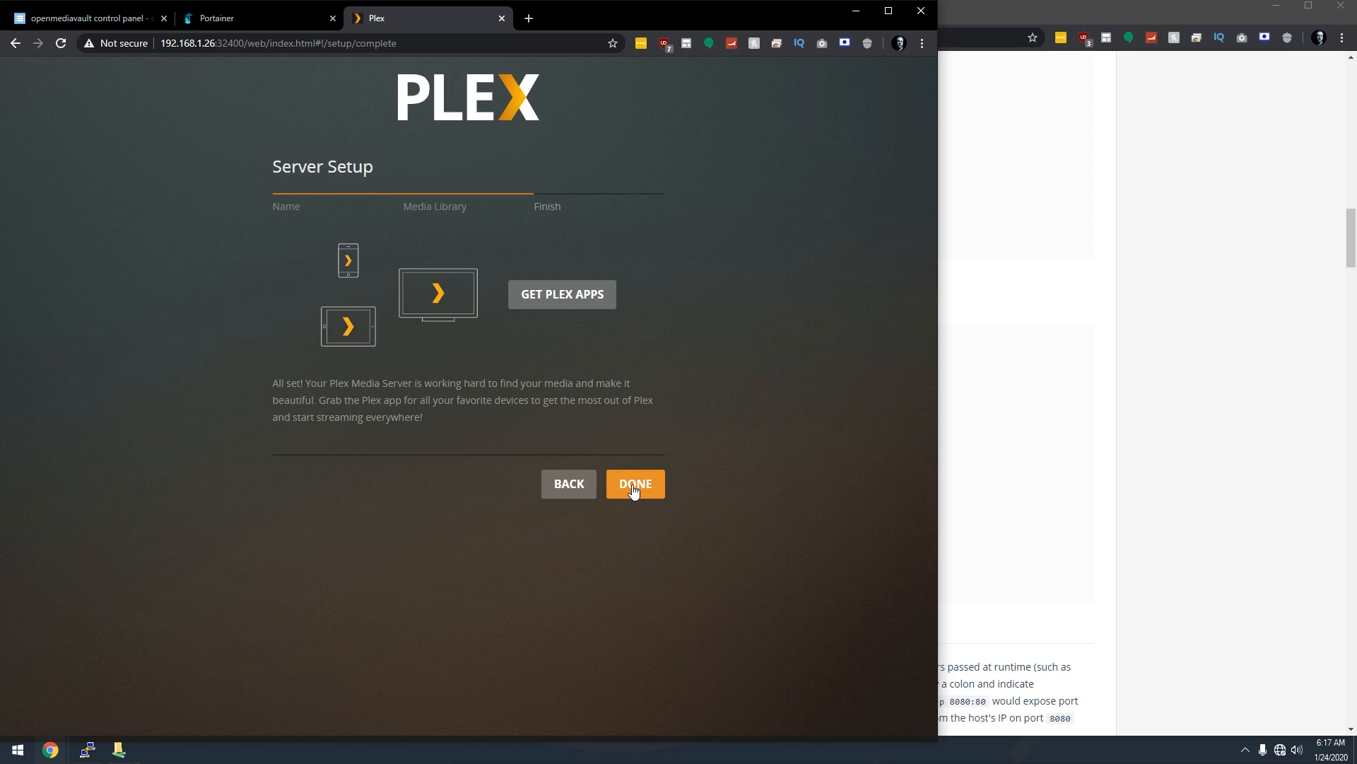
left_click(634, 488)
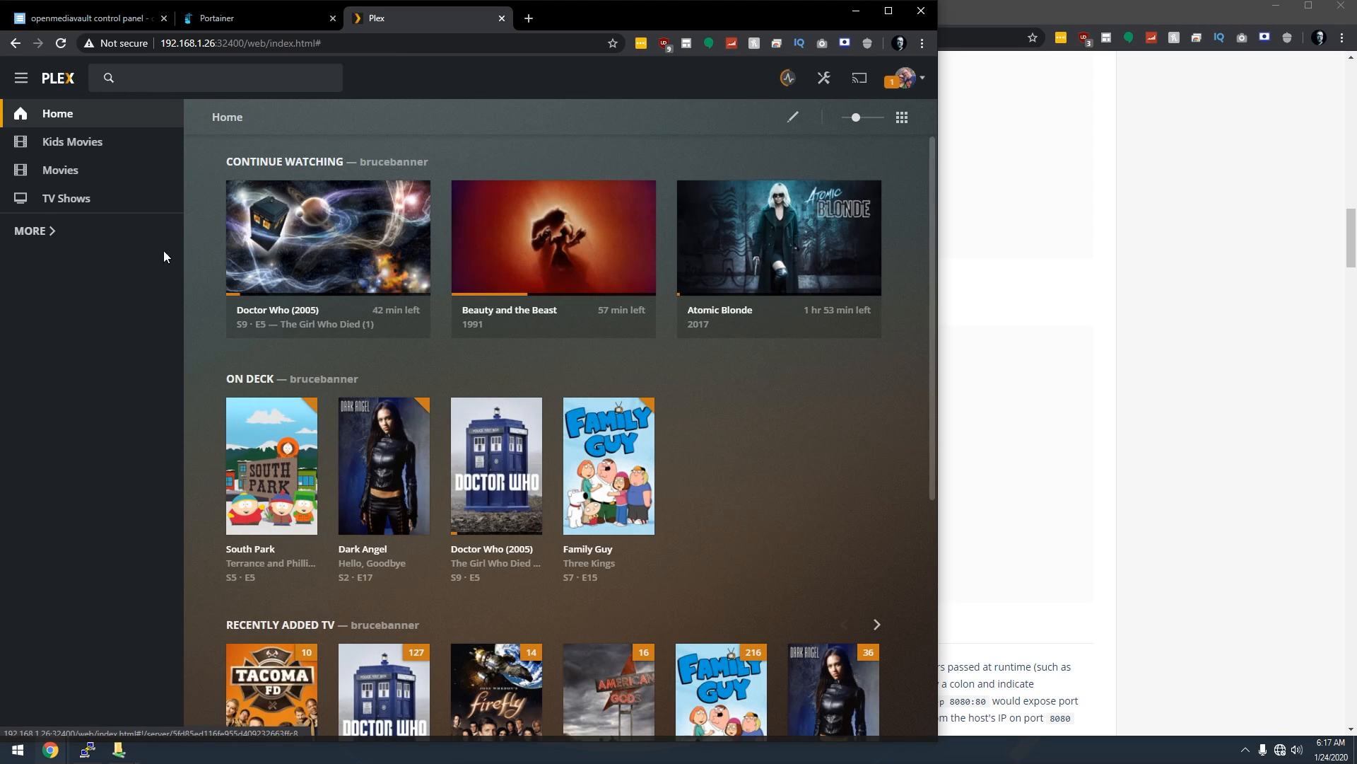
left_click(49, 231)
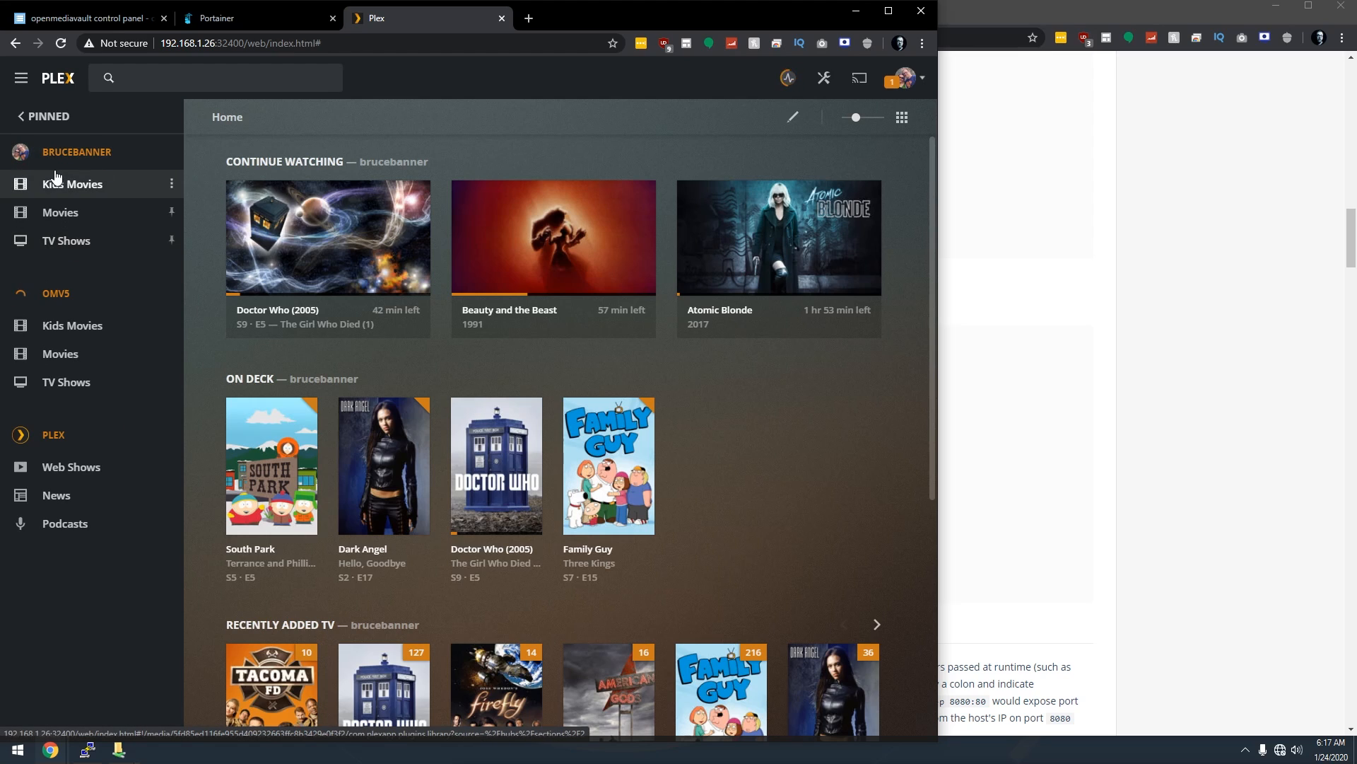
left_click(59, 297)
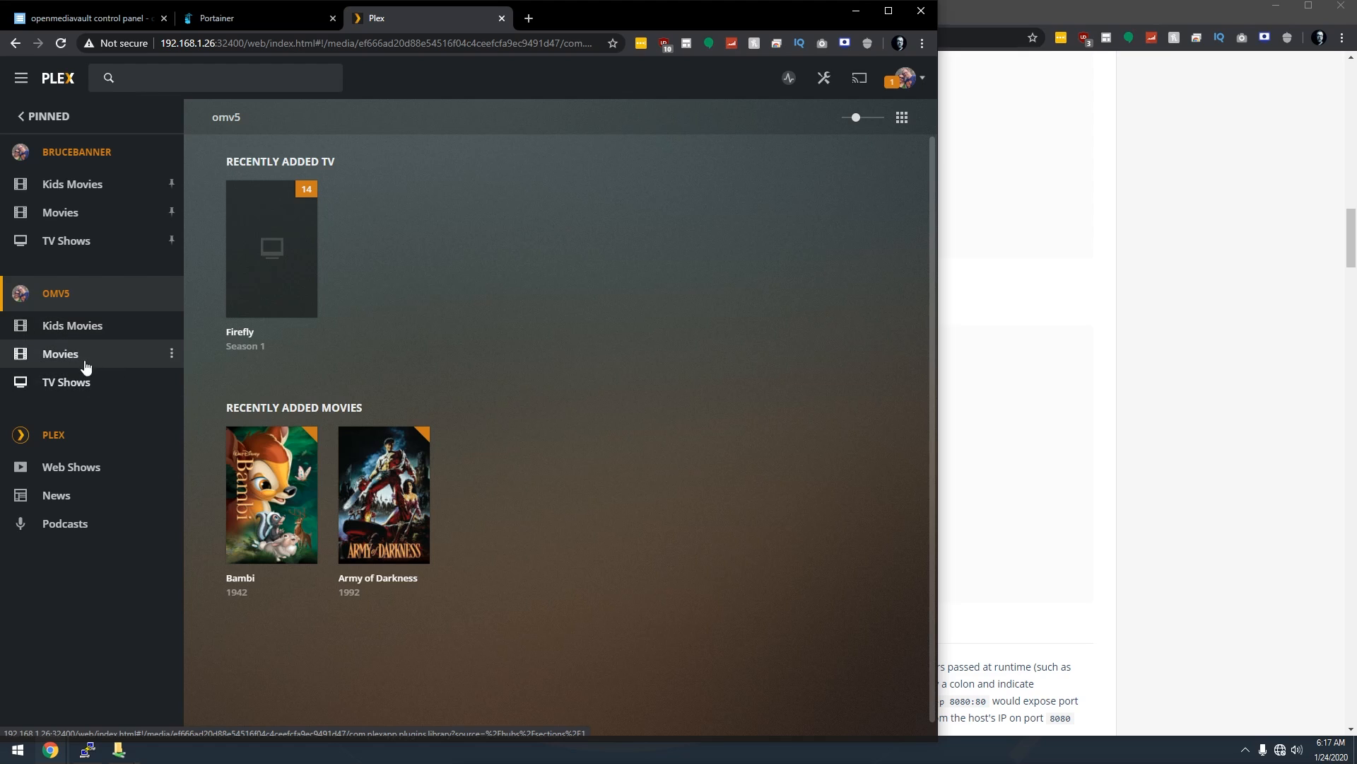
left_click(86, 331)
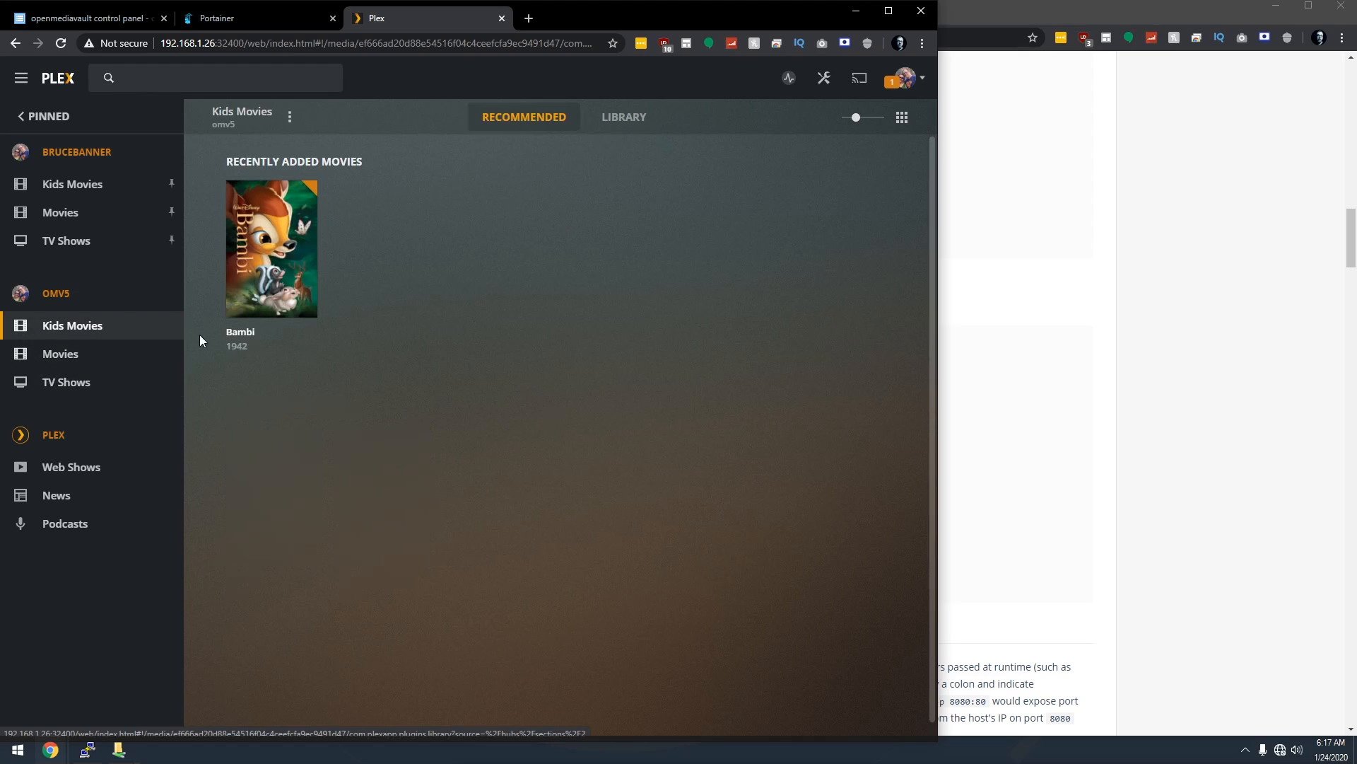
mouse_move(315, 237)
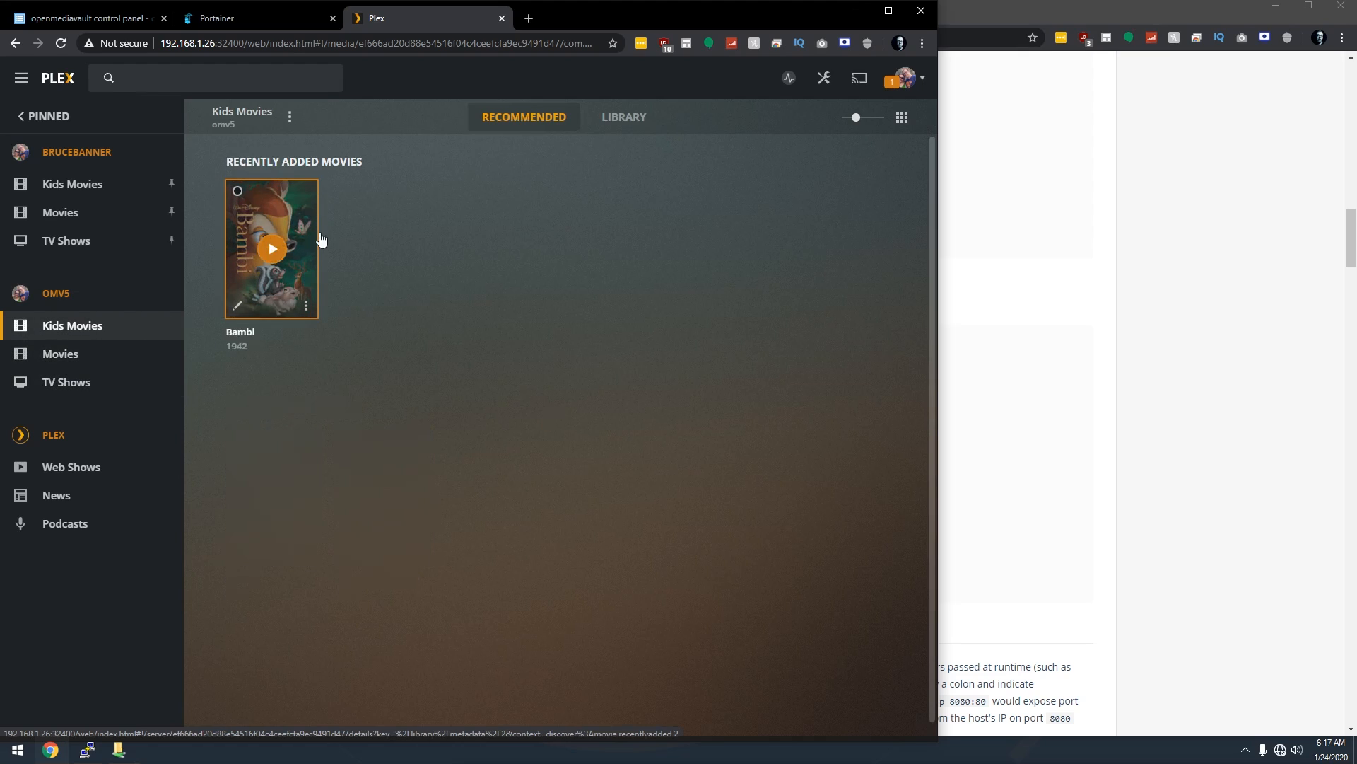
left_click(272, 251)
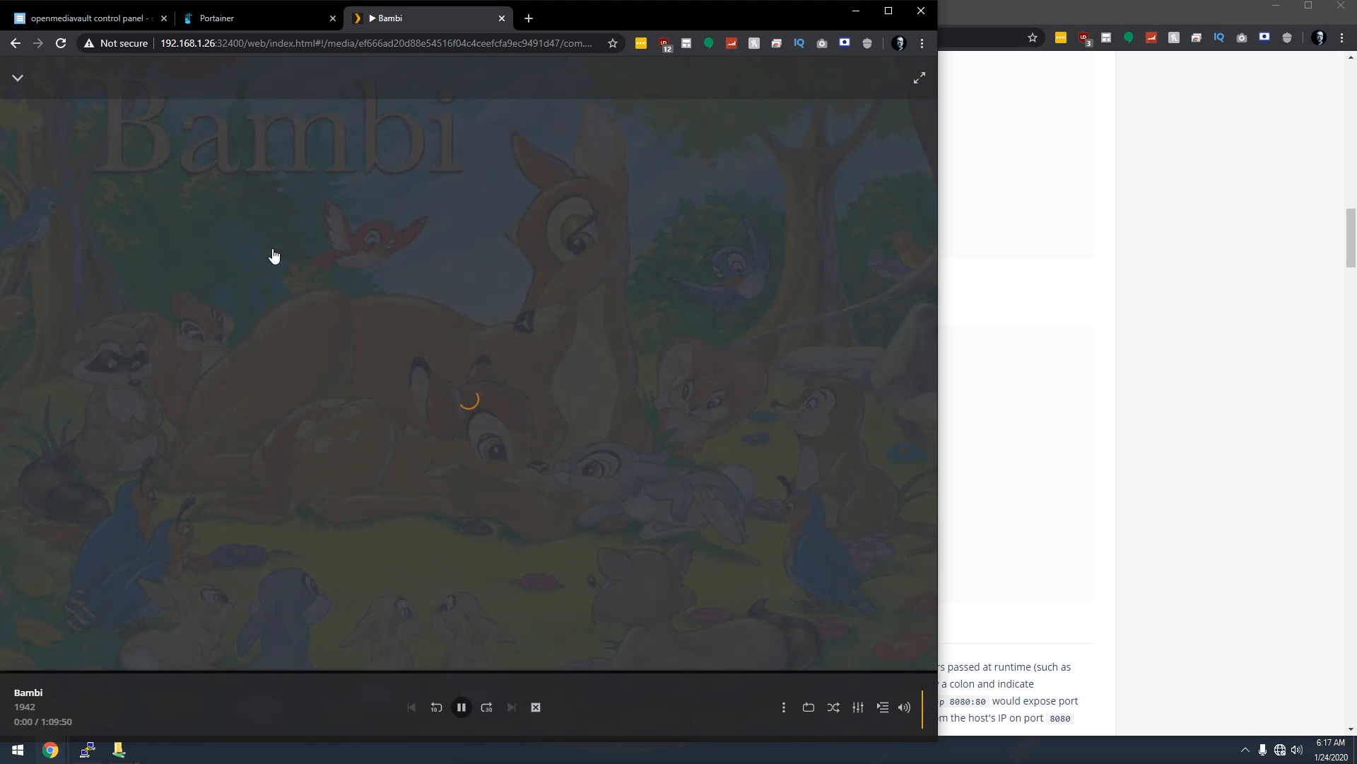